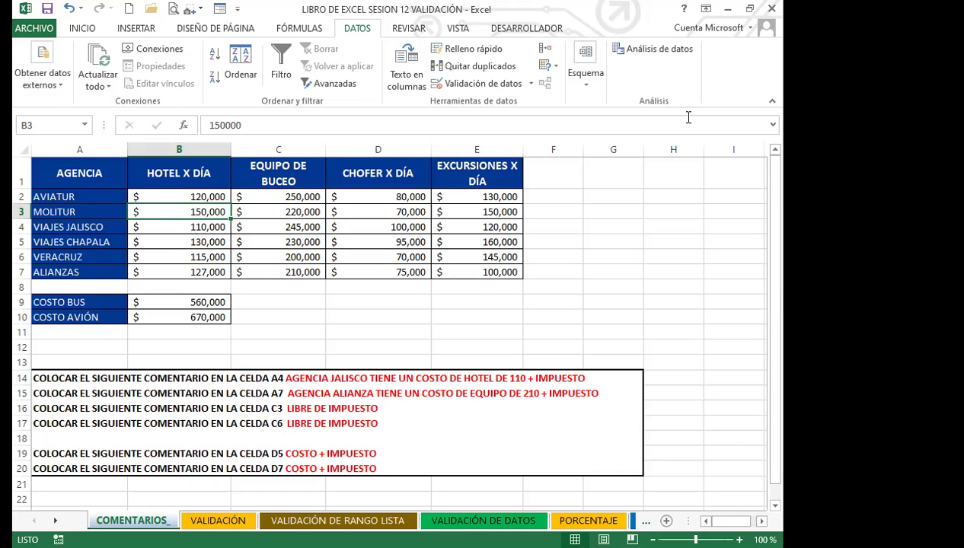
- Insert a new comment without text on cell B3, the MOLITUR hotel cost
left_click(410, 29)
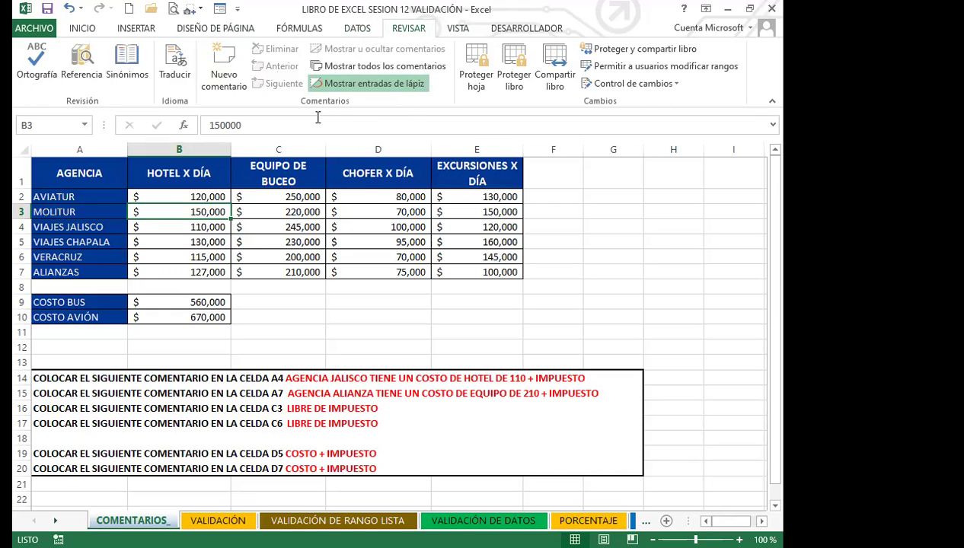
left_click(225, 62)
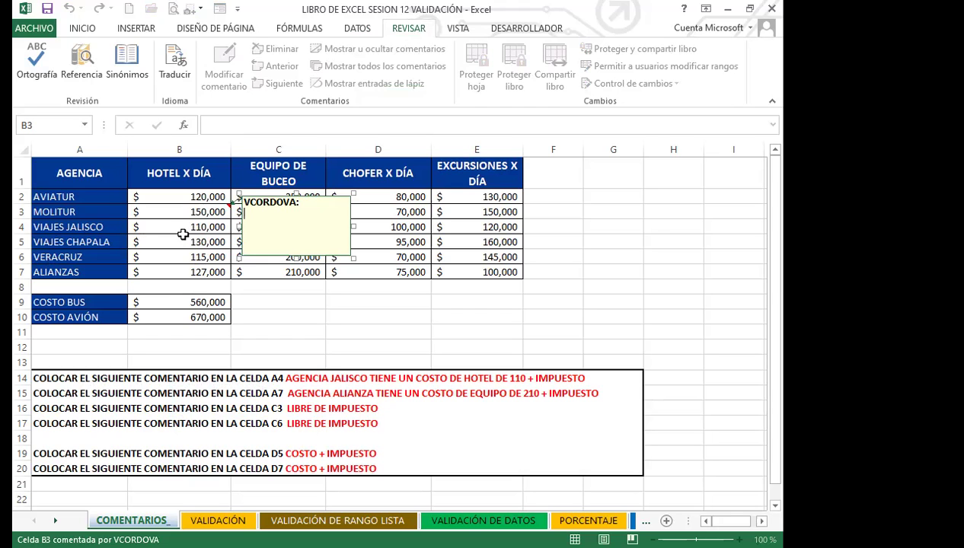
left_click(183, 231)
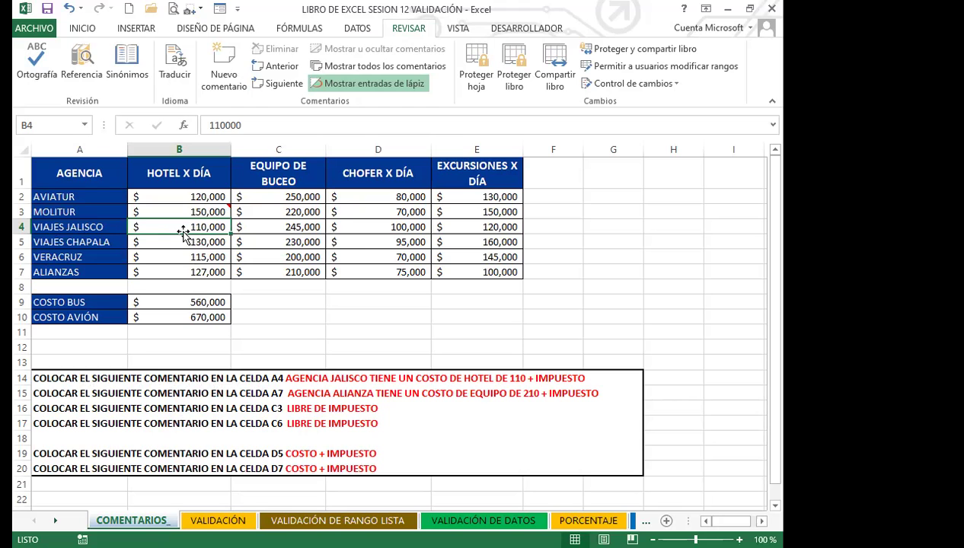
- Copy only the comment text "AGENCIA JALISCO TIENE UN COSTO DE HOTEL DE 110 + IMPUESTO" from cell A14
left_click(328, 394)
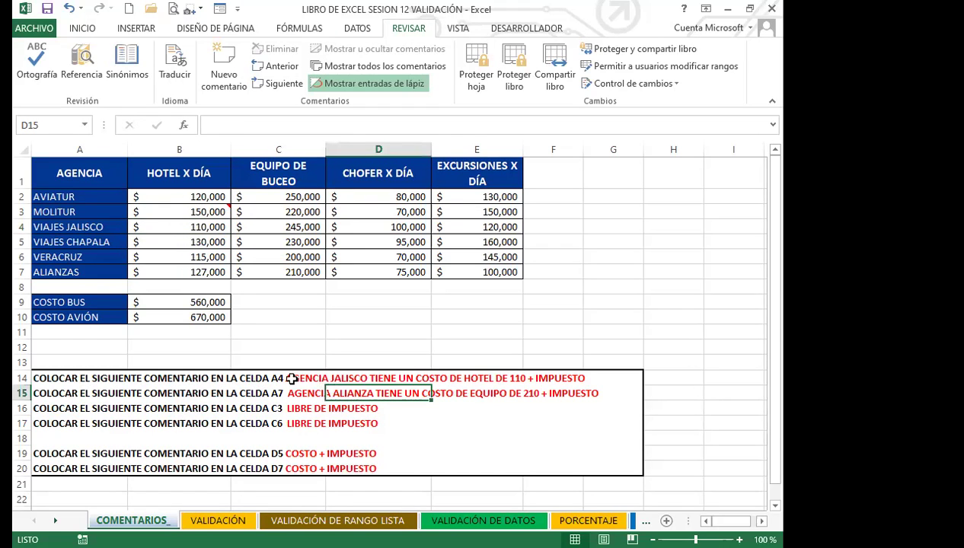
left_click(52, 375)
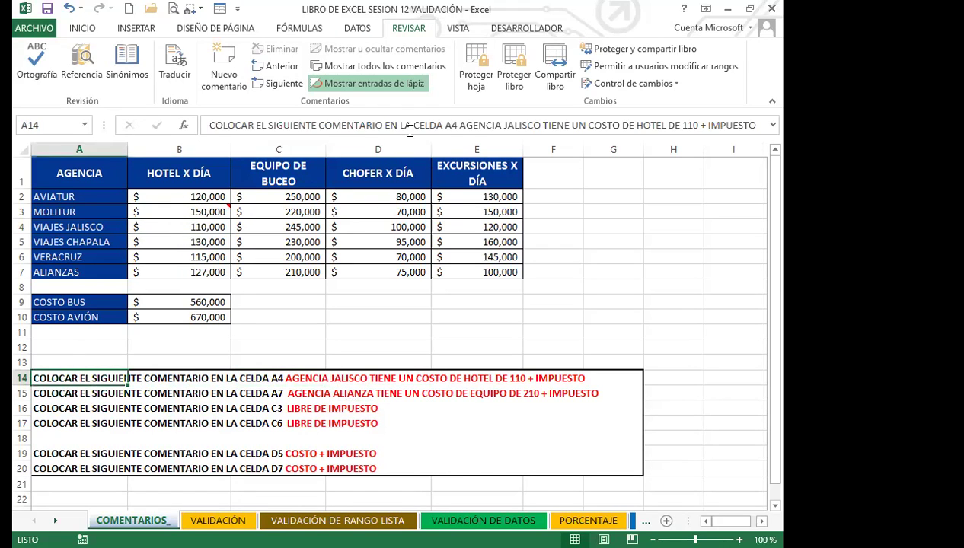
left_click_drag(760, 125, 467, 122)
key("ctrl+c")
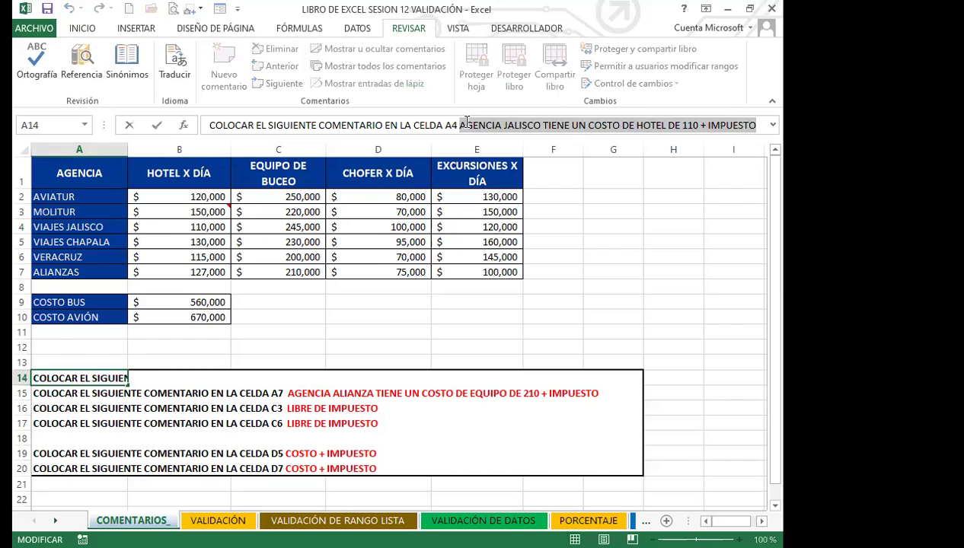
- Add a comment to cell B4 containing the copied text "AGENCIA JALISCO TIENE UN COSTO DE HOTEL DE 110 + IMPUESTO"
left_click(198, 242)
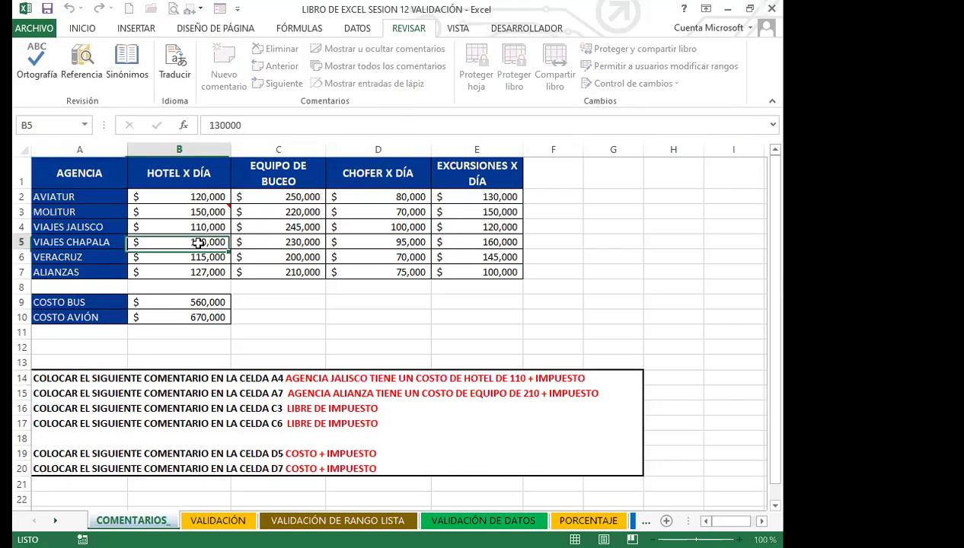
left_click(200, 227)
left_click(224, 69)
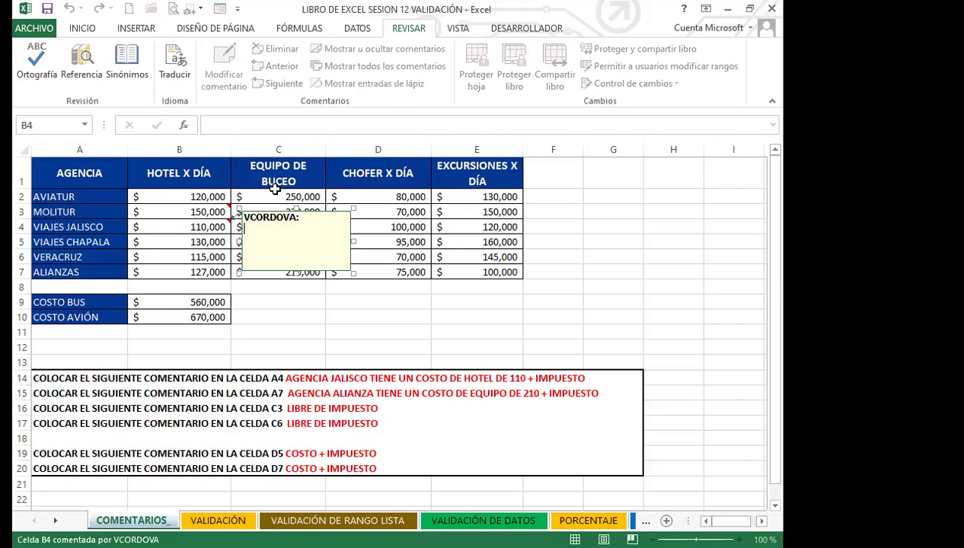
key("ctrl+v")
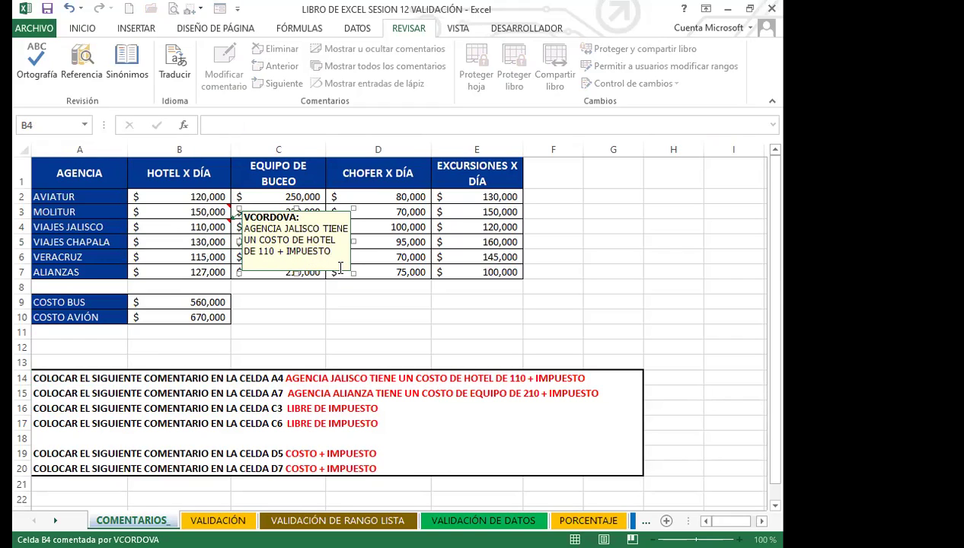
left_click(289, 311)
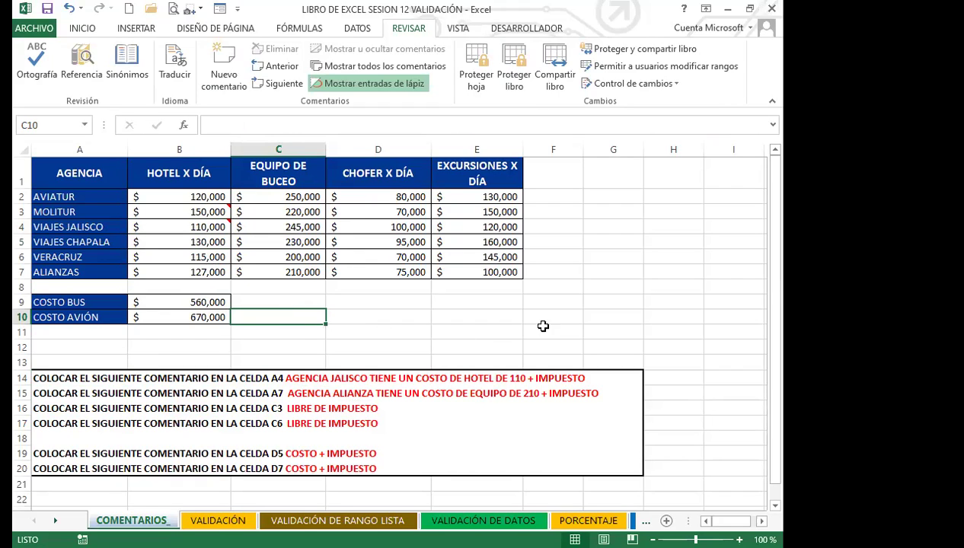
left_click(605, 317)
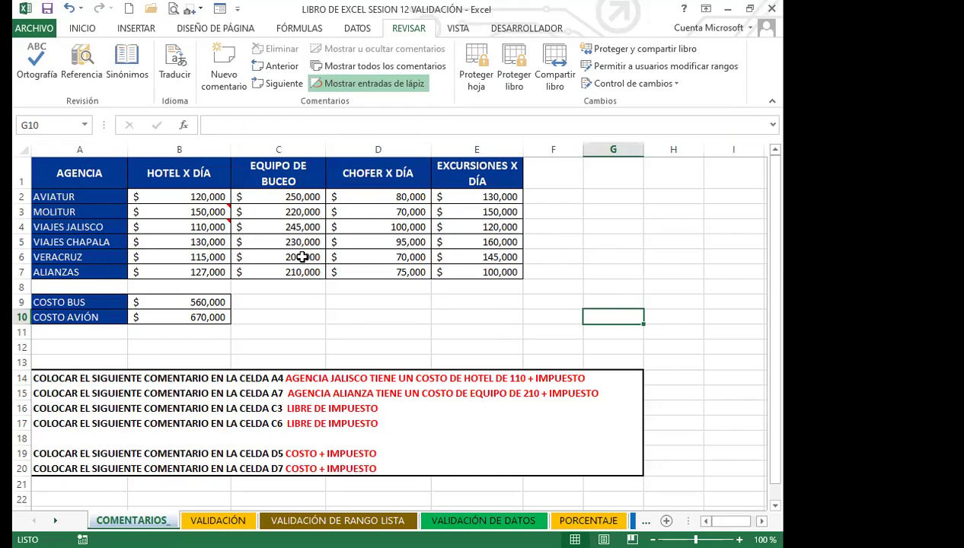
mouse_move(200, 226)
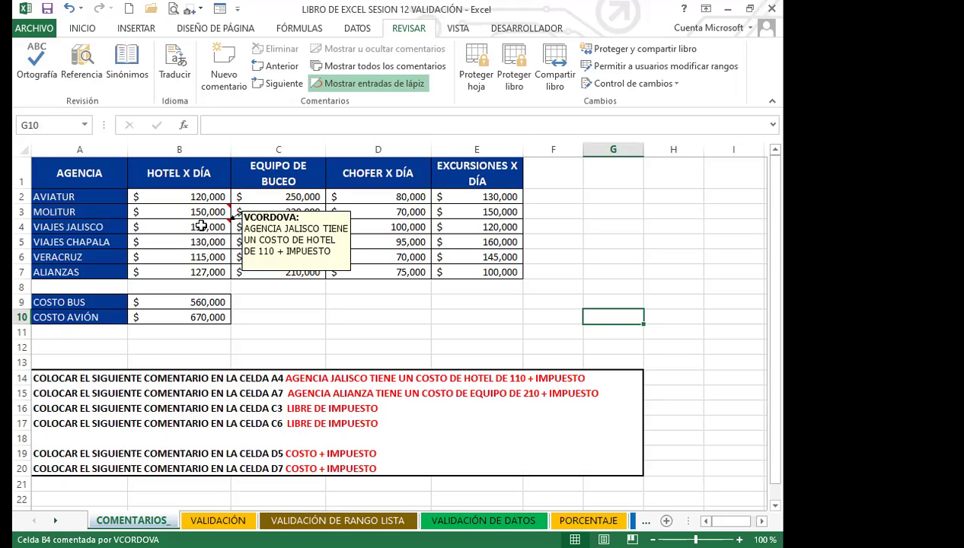
- Insert comments without text on cells E2, E7, D5 and C7
left_click(482, 197)
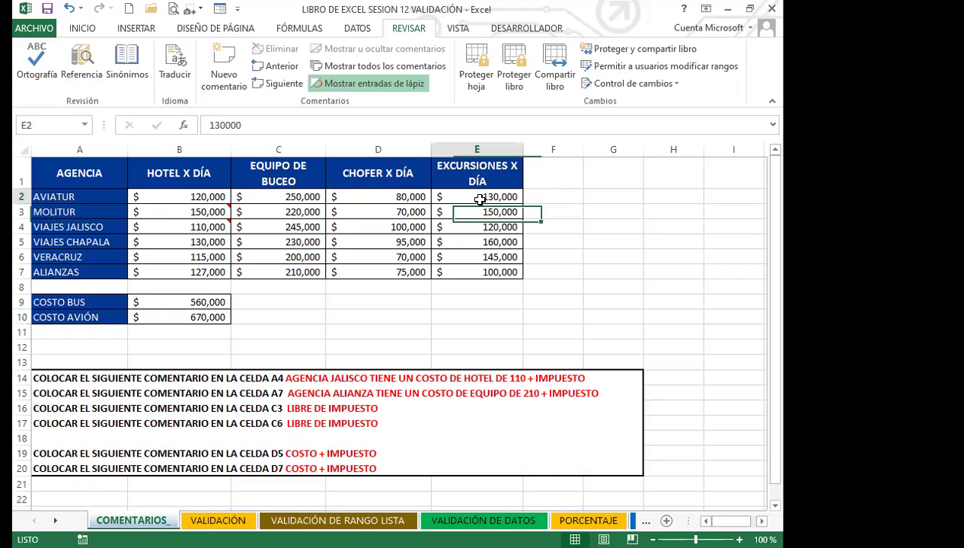
left_click(224, 65)
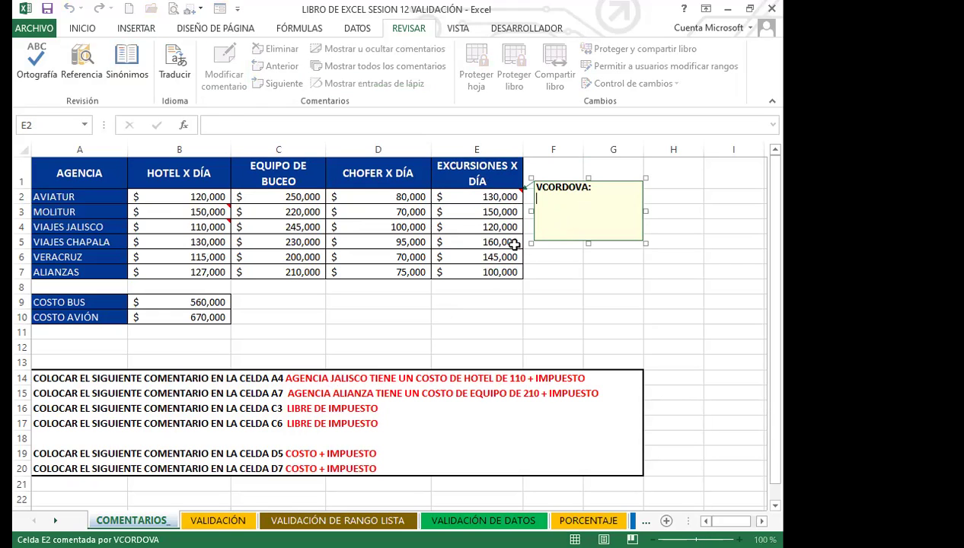
left_click(441, 253)
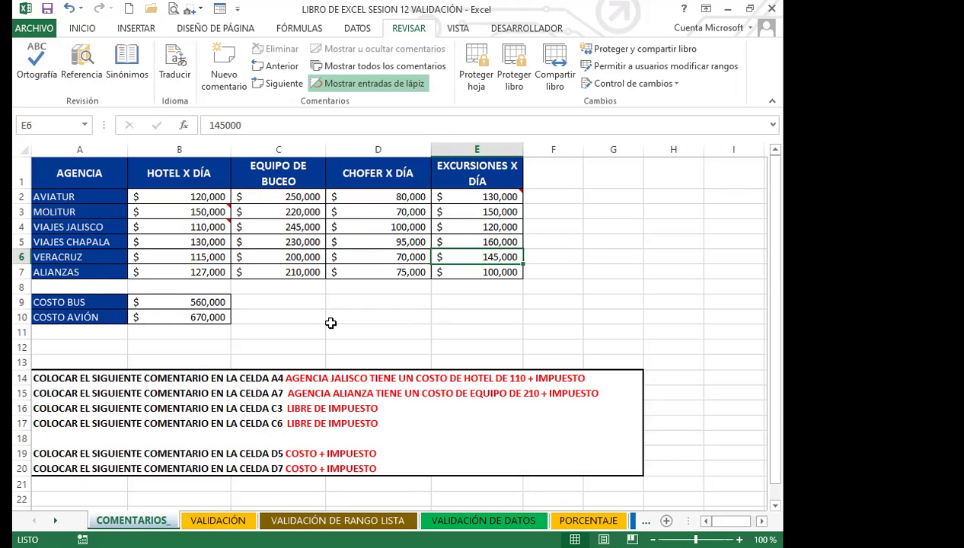
left_click(477, 272)
left_click(223, 63)
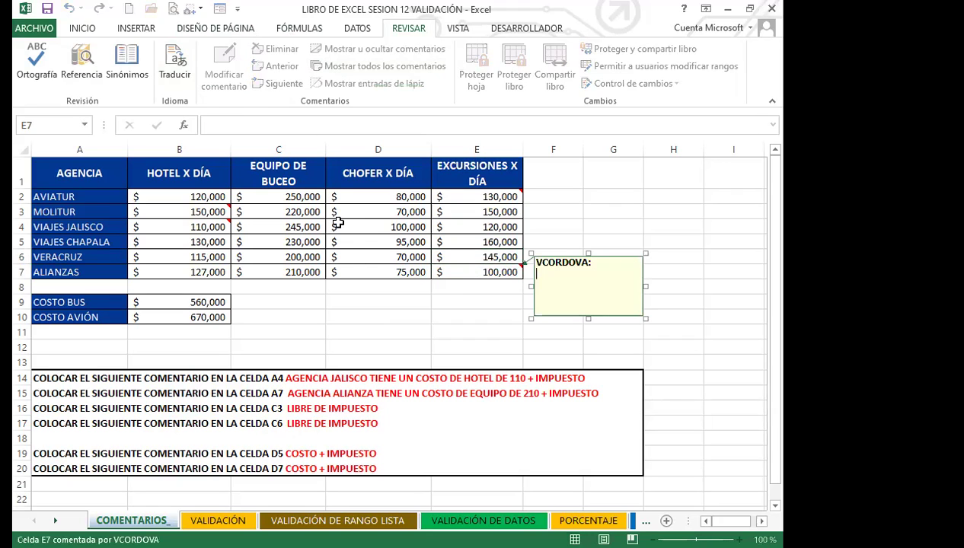
left_click(352, 242)
left_click(223, 62)
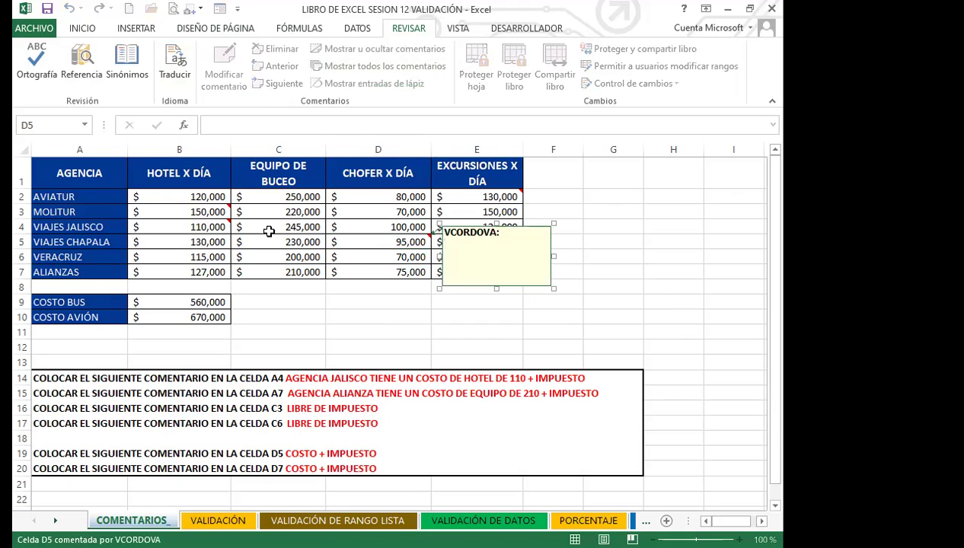
left_click(291, 272)
left_click(236, 73)
left_click(278, 313)
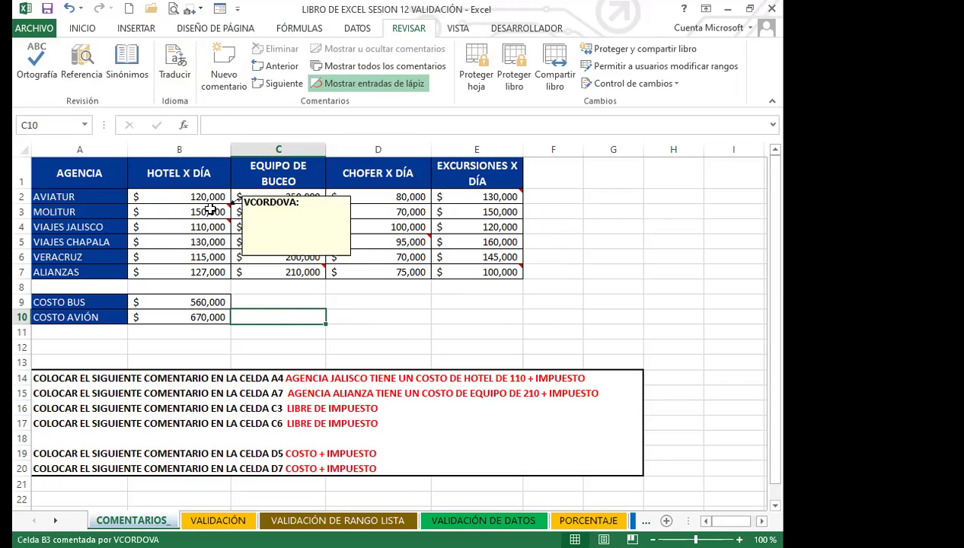
mouse_move(211, 219)
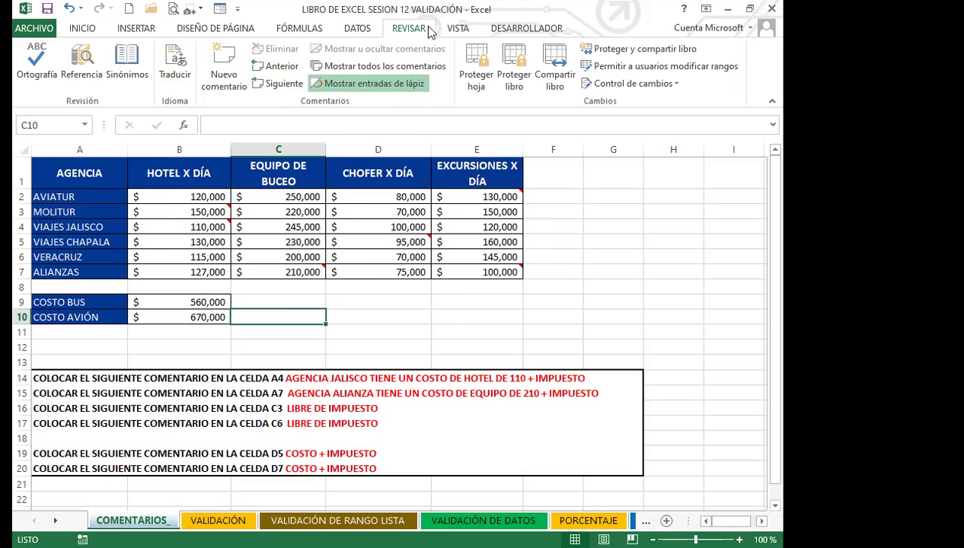
- Show all comments on the sheet and go backward through them up to the one on E2
left_click(361, 66)
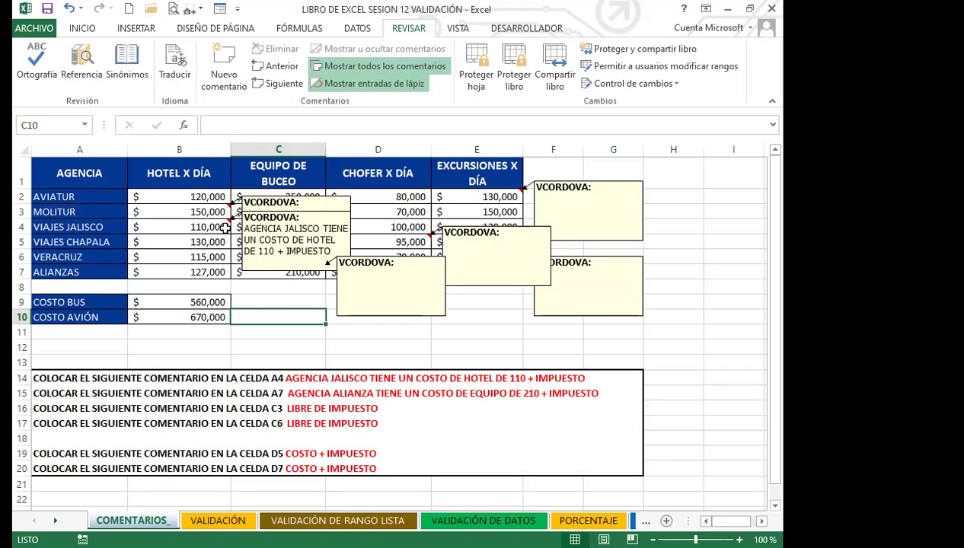
left_click(277, 67)
left_click(277, 67)
left_click(277, 67)
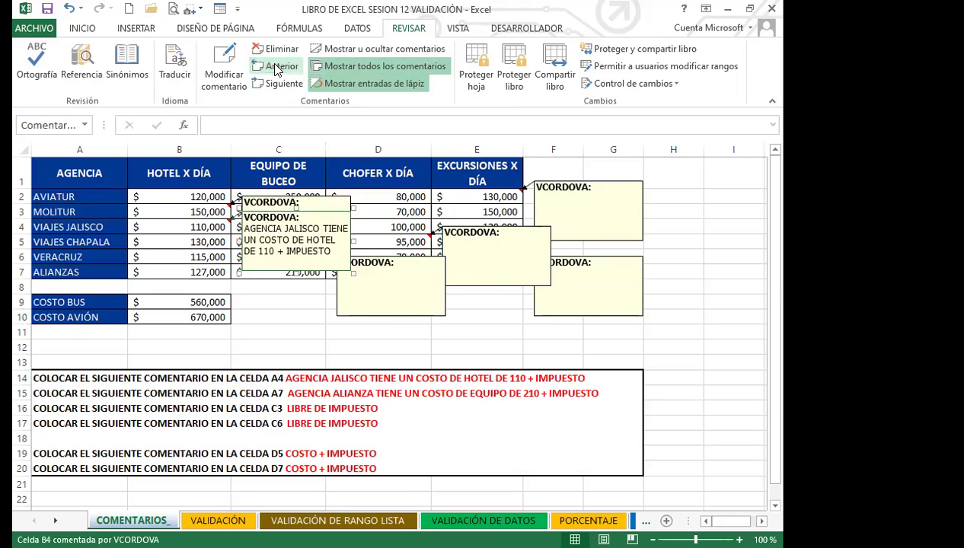
left_click(277, 67)
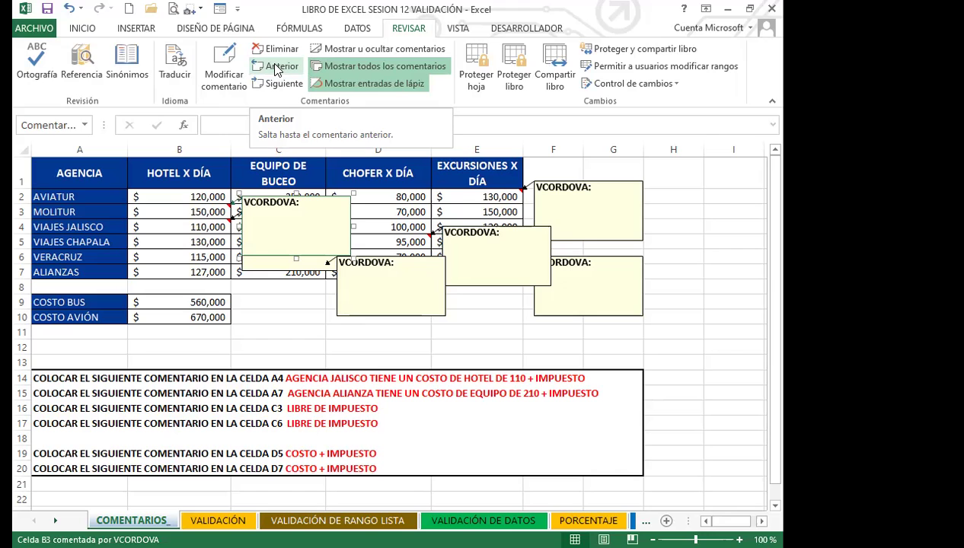
left_click(275, 70)
left_click(276, 70)
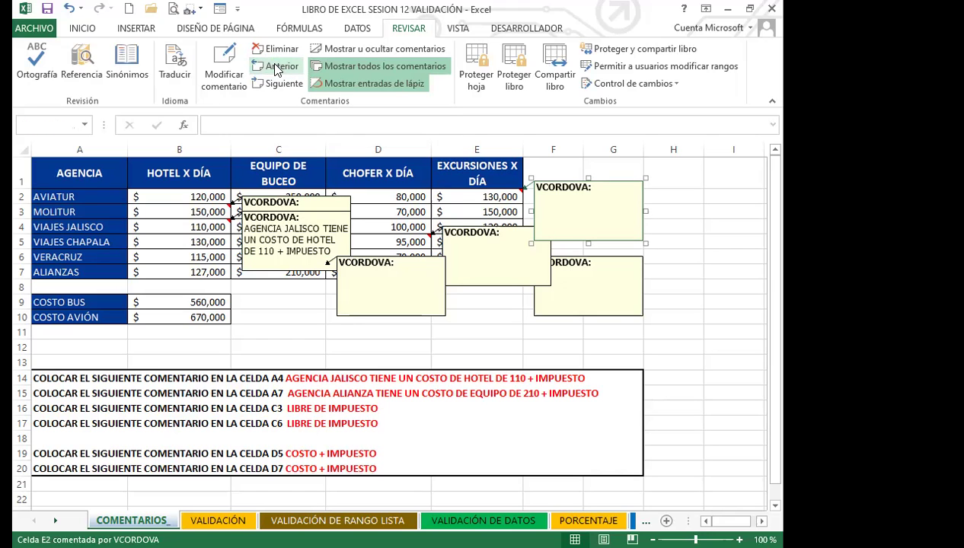
- Check the displayed comments on C7 and B3, and hide all comments again
left_click(603, 263)
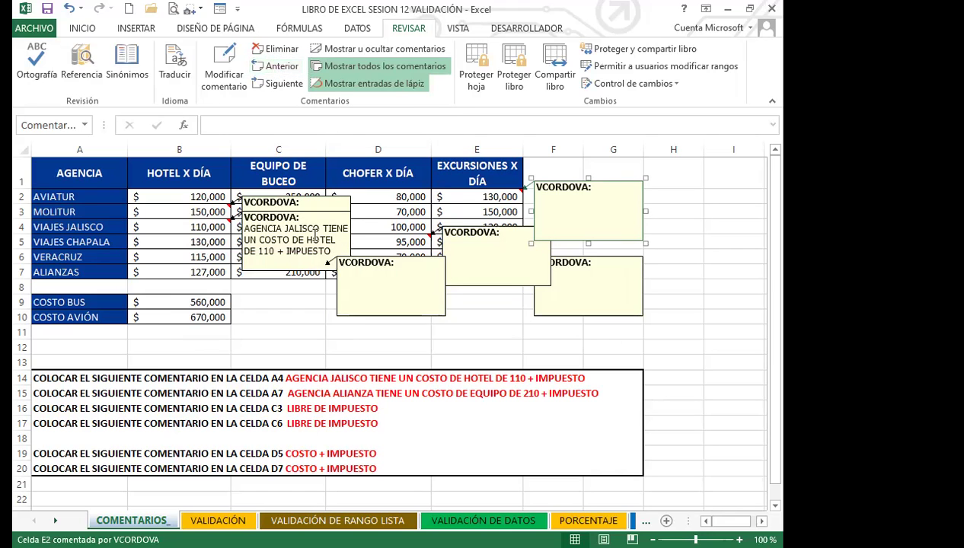
left_click(393, 264)
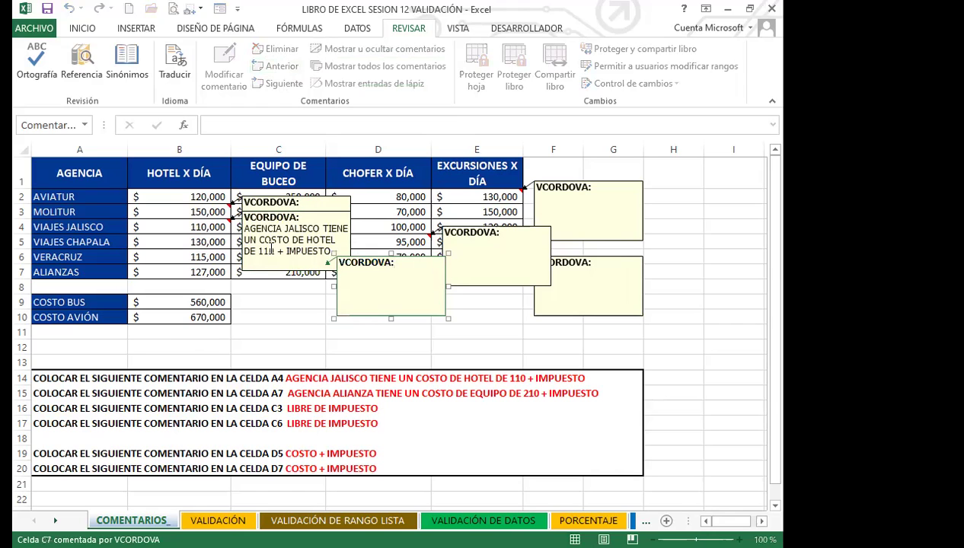
left_click(300, 204)
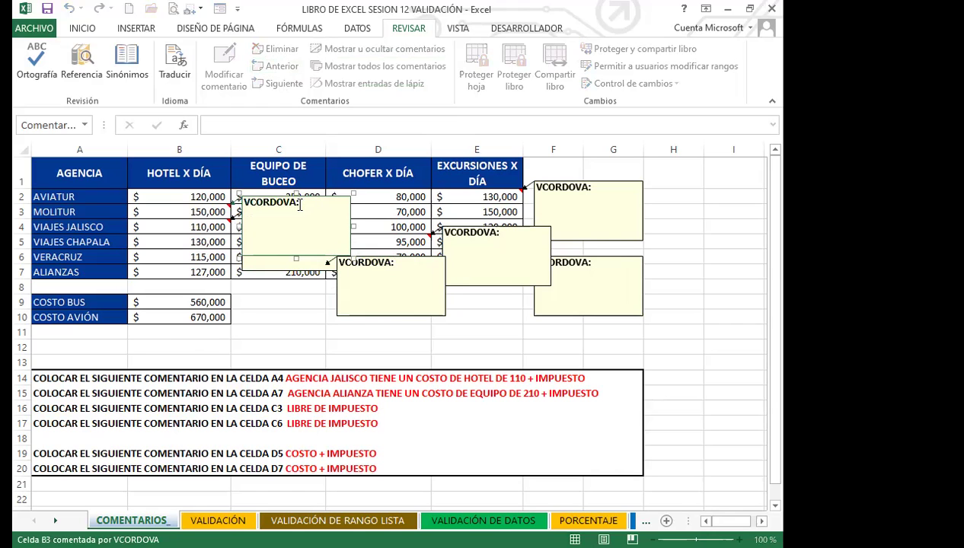
left_click(183, 272)
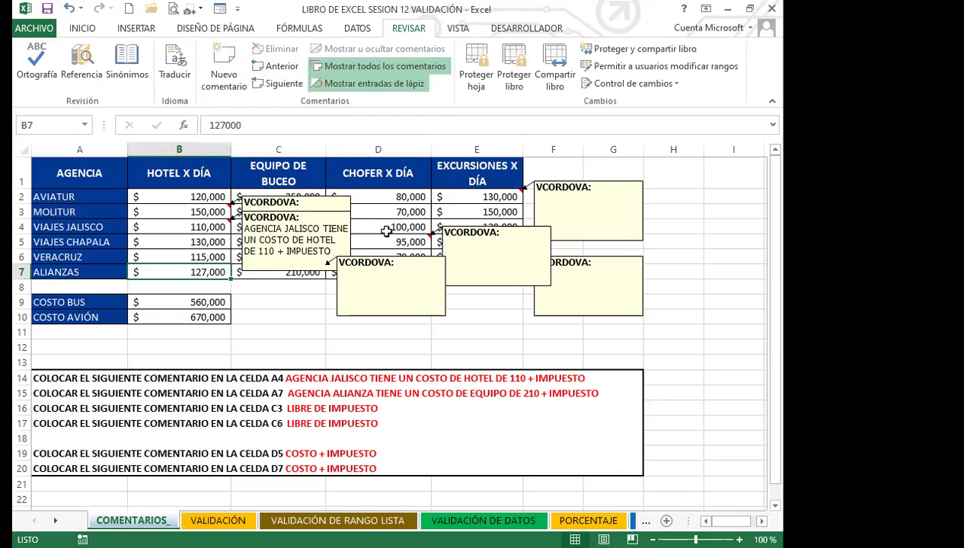
left_click(363, 67)
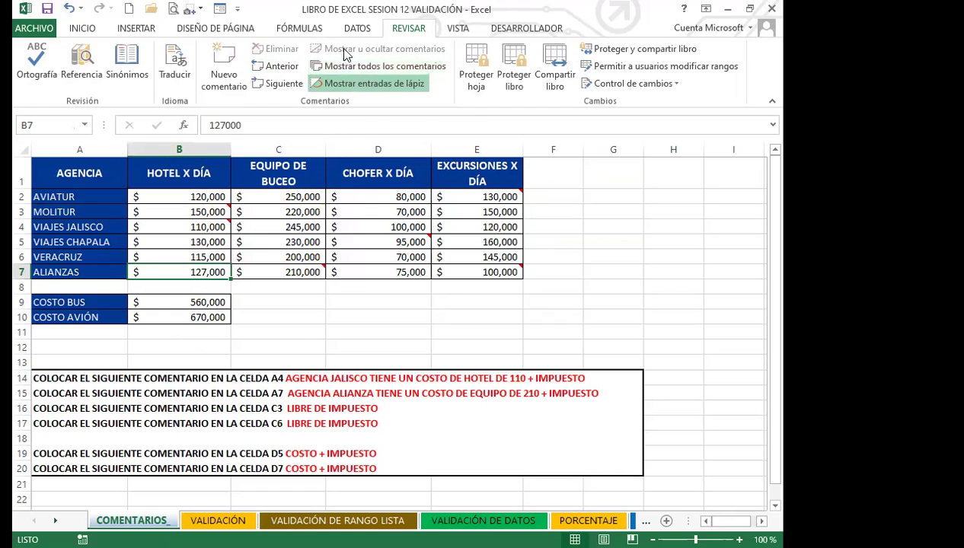
- Copy only the comment text "LIBRE DE IMPUESTO" from the instruction in cell A16
left_click(198, 207)
left_click(261, 213)
left_click(196, 211)
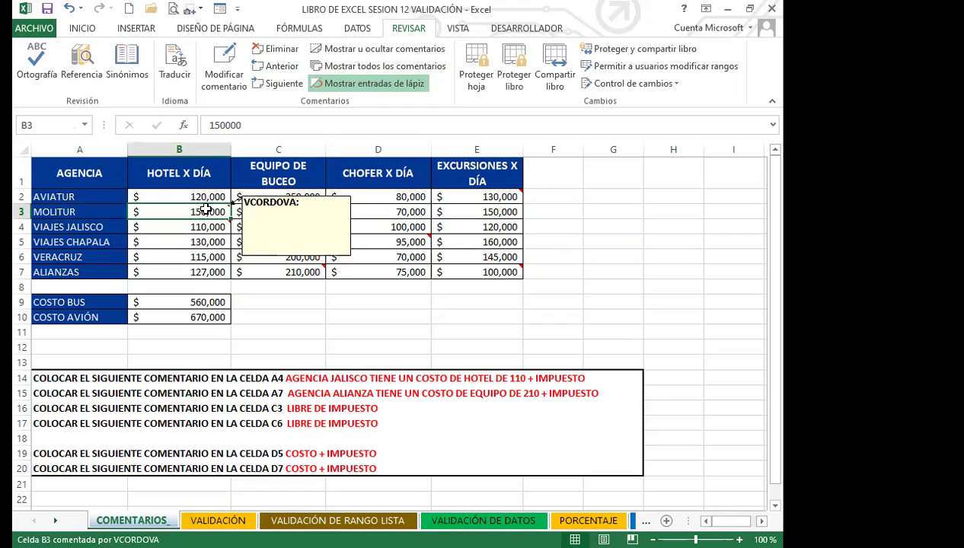
left_click(313, 403)
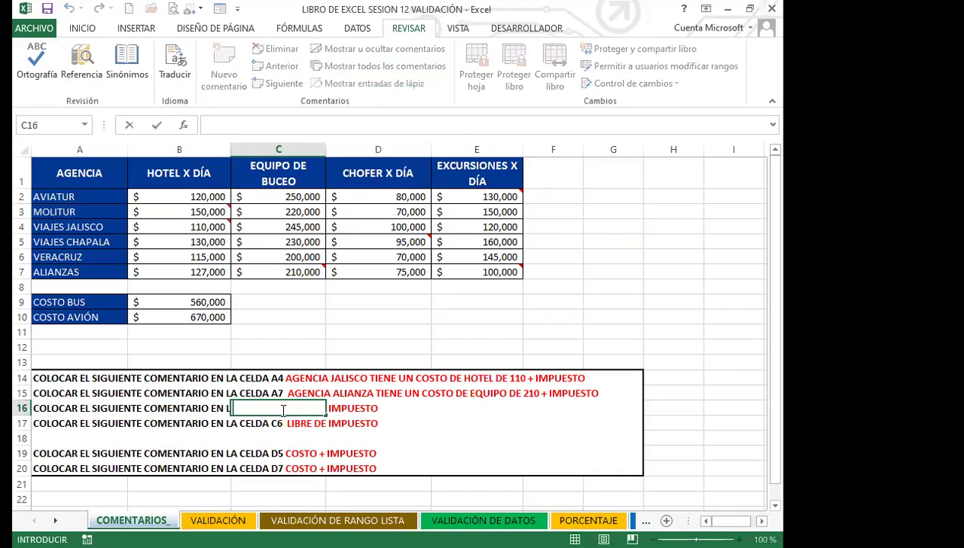
left_click(63, 407)
left_click_drag(548, 125, 460, 125)
key("ctrl+c")
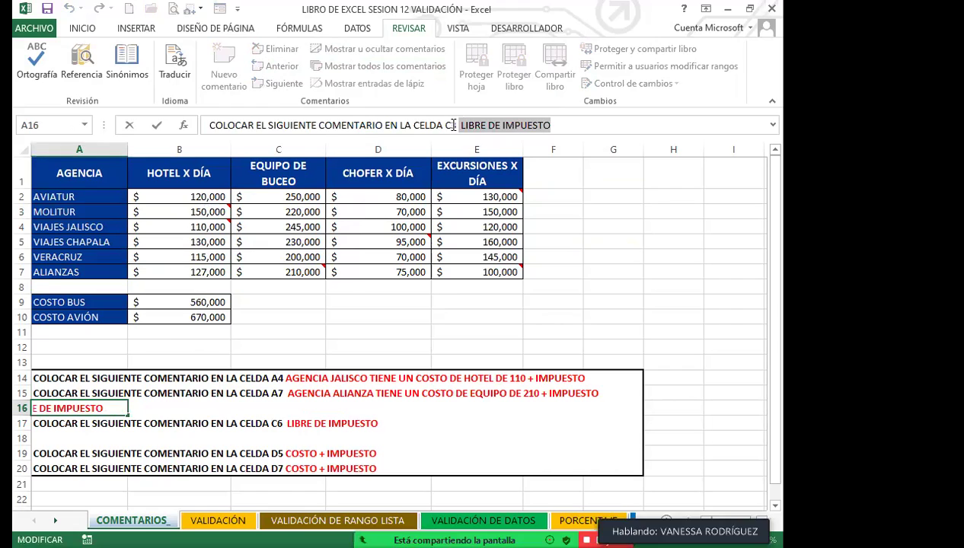
- Edit the existing comment on cell B3 to contain the copied text "LIBRE DE IMPUESTO"
left_click(198, 211)
mouse_move(227, 211)
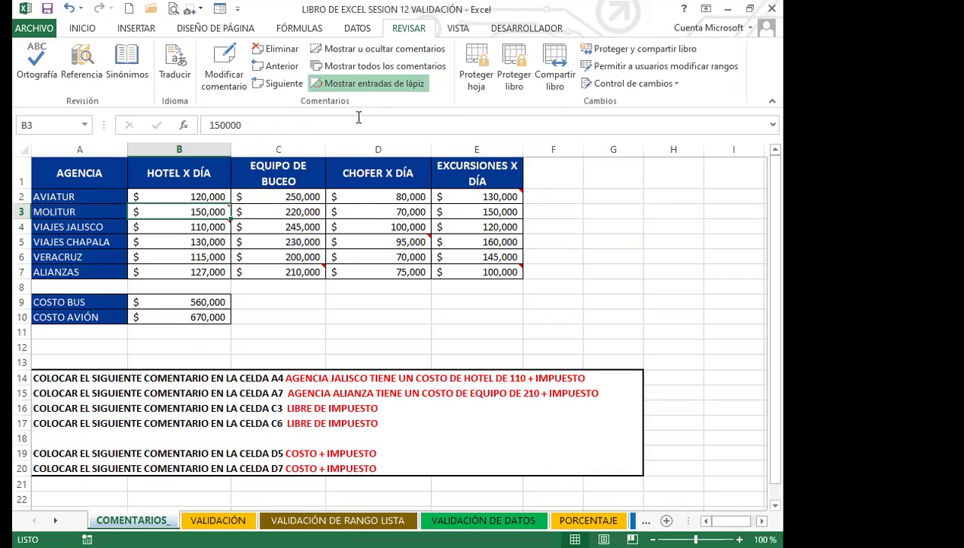
left_click(220, 64)
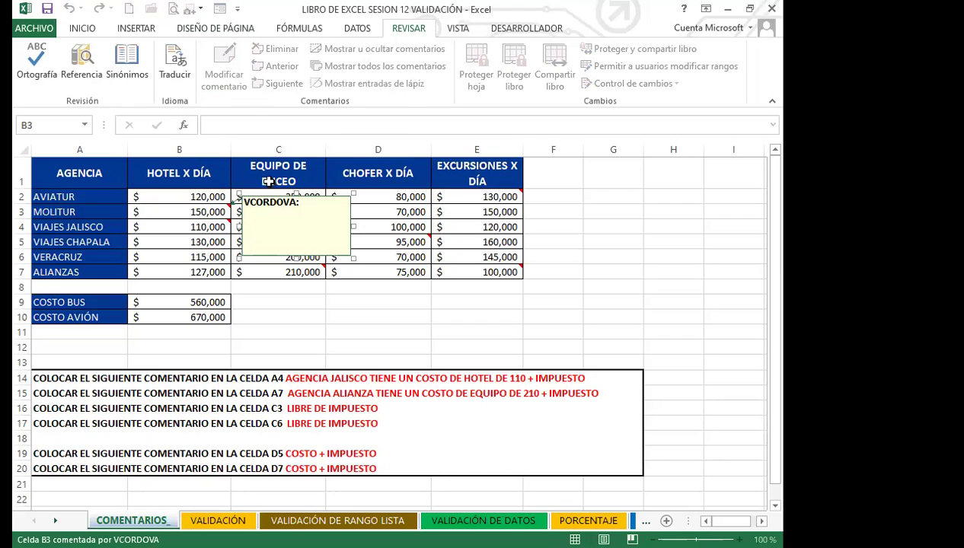
key("ctrl+v")
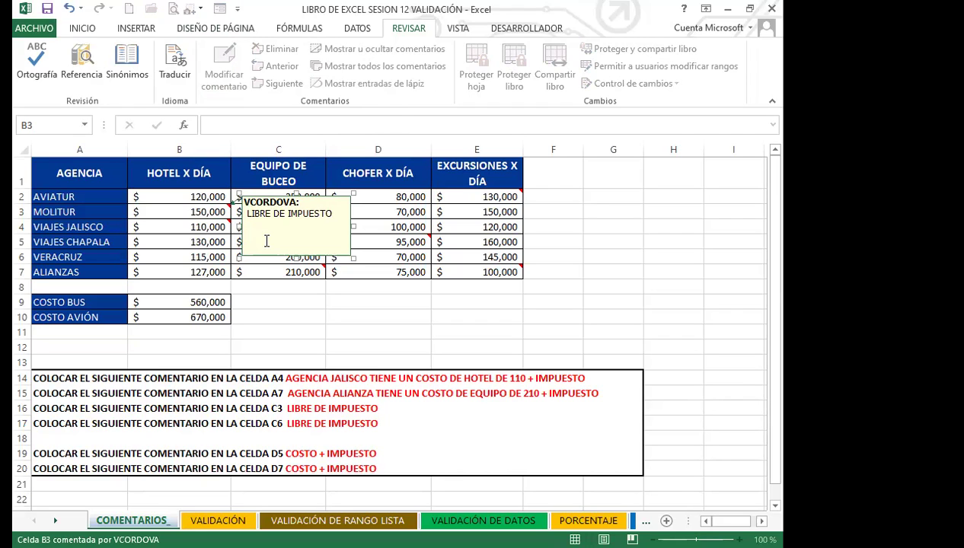
- Open the comment on cell D5 for editing and close it without adding any text
left_click(402, 240)
key("shift+F2")
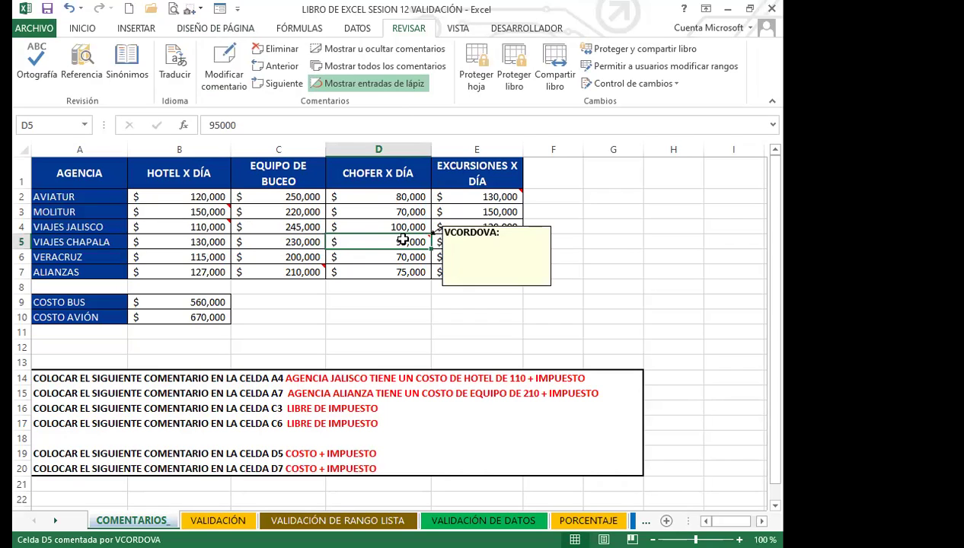
key("Down")
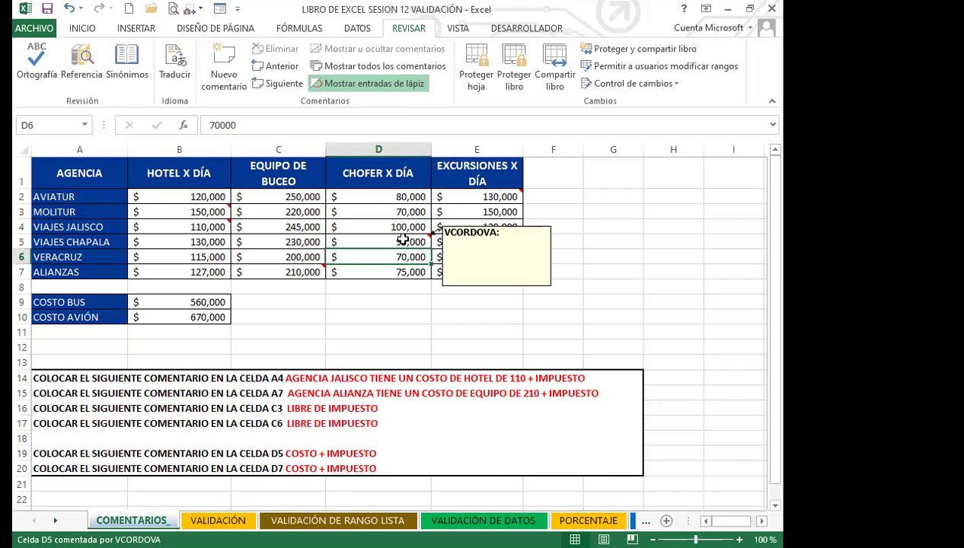
left_click(402, 240)
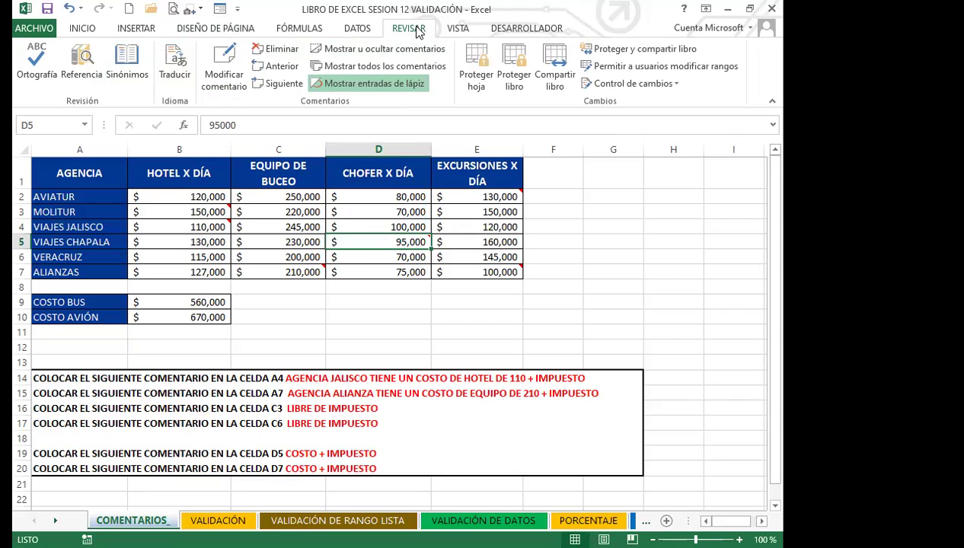
left_click(223, 65)
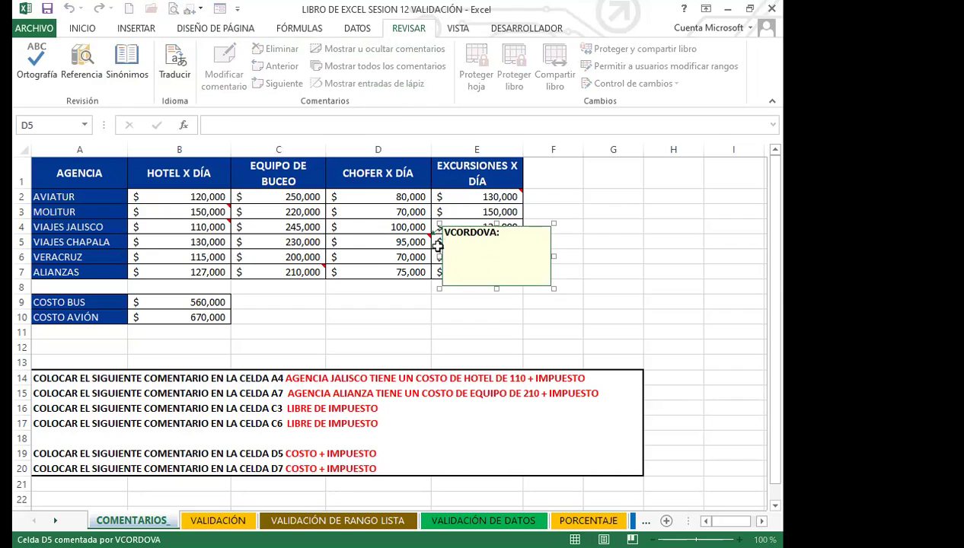
left_click(392, 253)
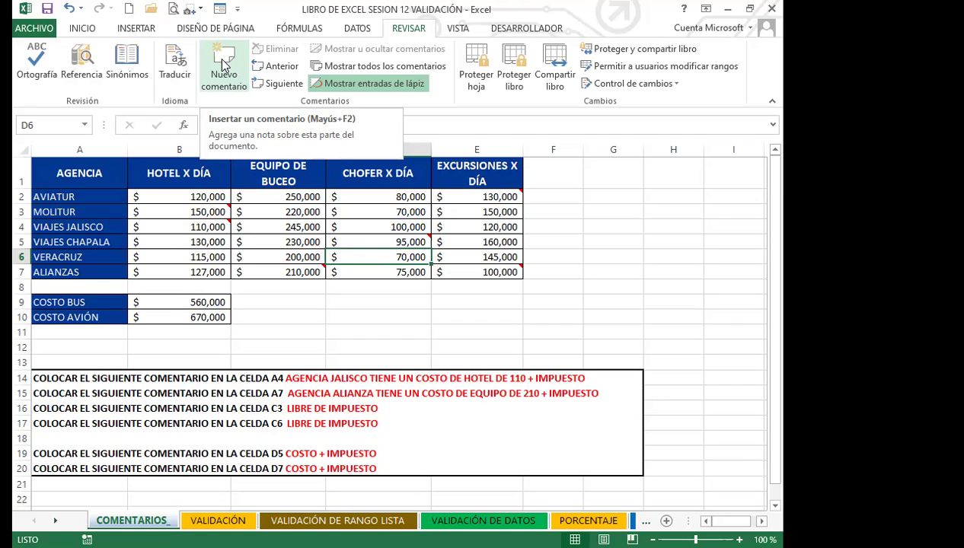
- Insert comments without any text on cell D2 and on the COSTO BUS amount in cell B9
left_click(382, 197)
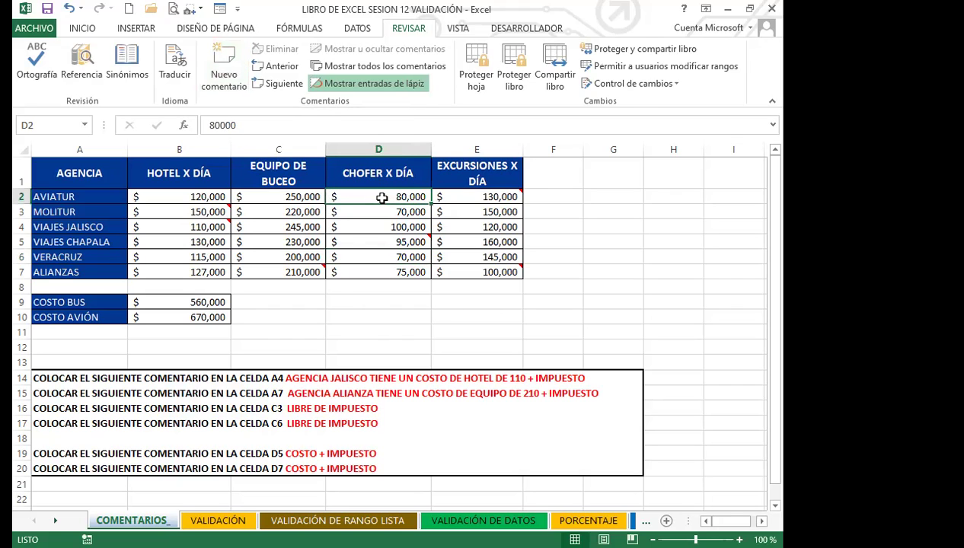
key("shift+F2")
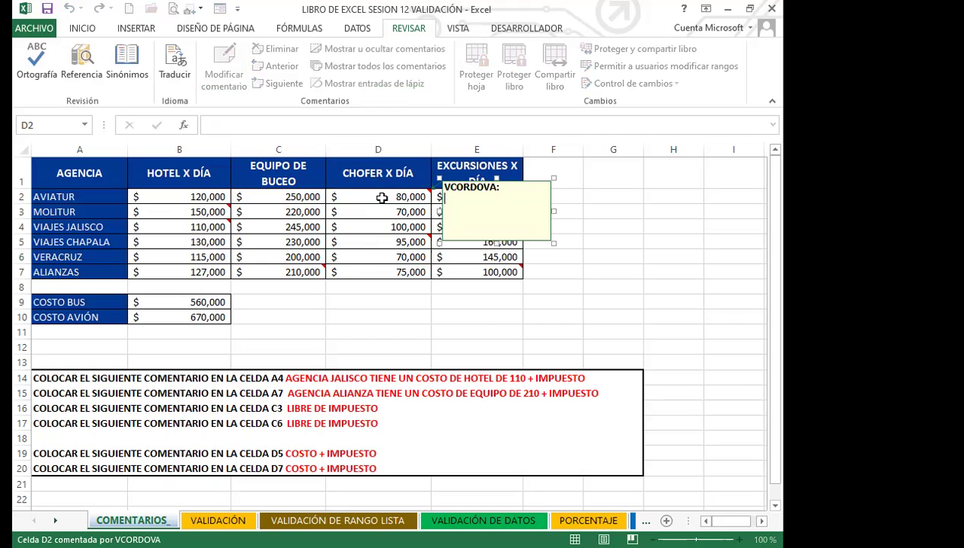
left_click(196, 301)
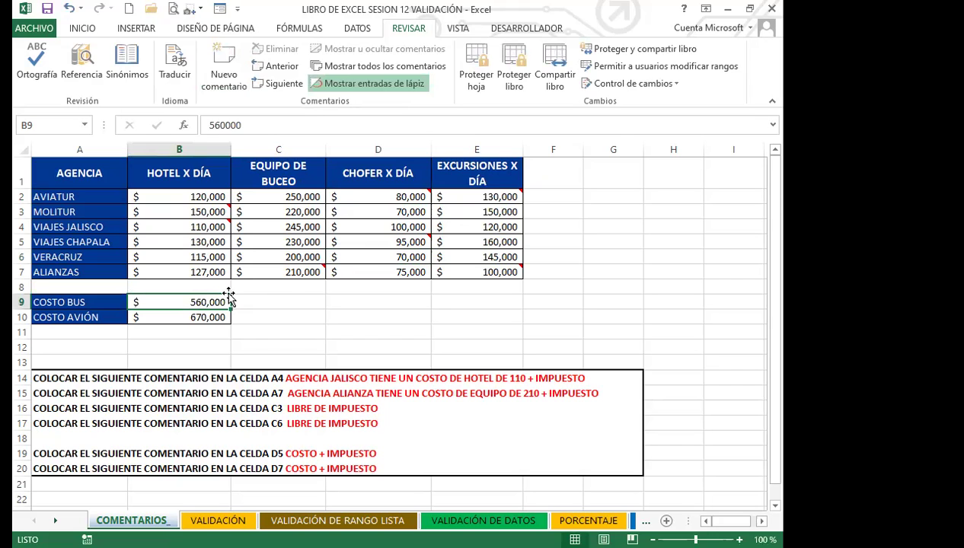
key("shift+F2")
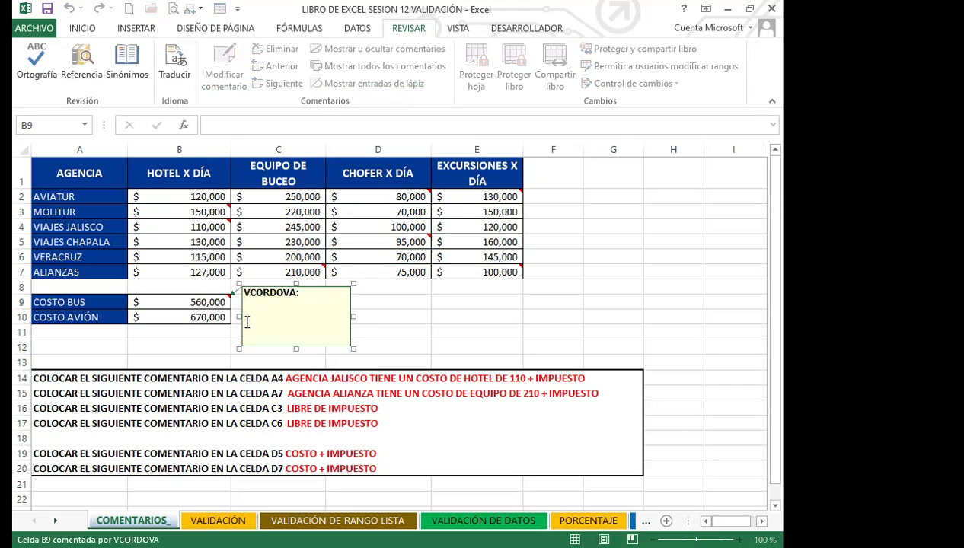
left_click(390, 315)
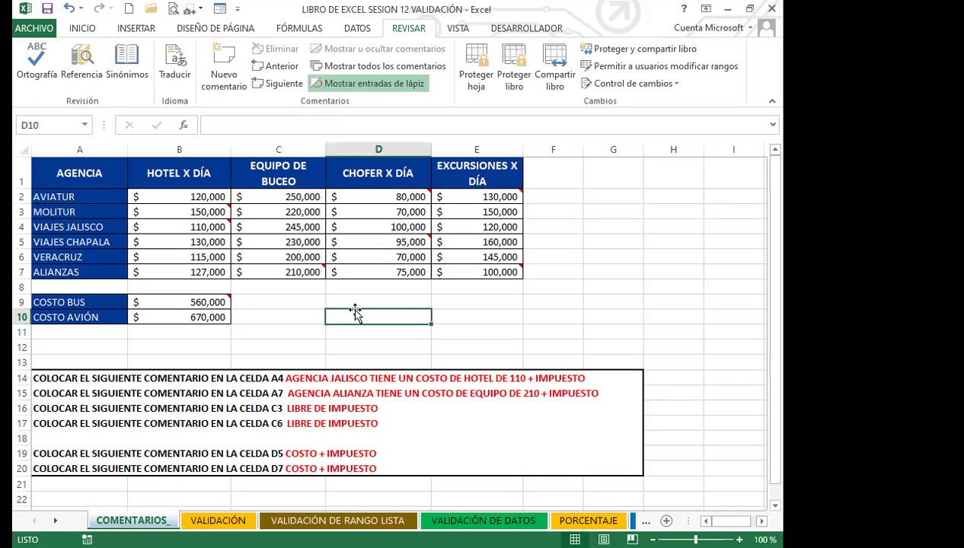
- Insert a comment on cell D7 with the text "COSTOS + IMPUSTOS"
left_click(385, 270)
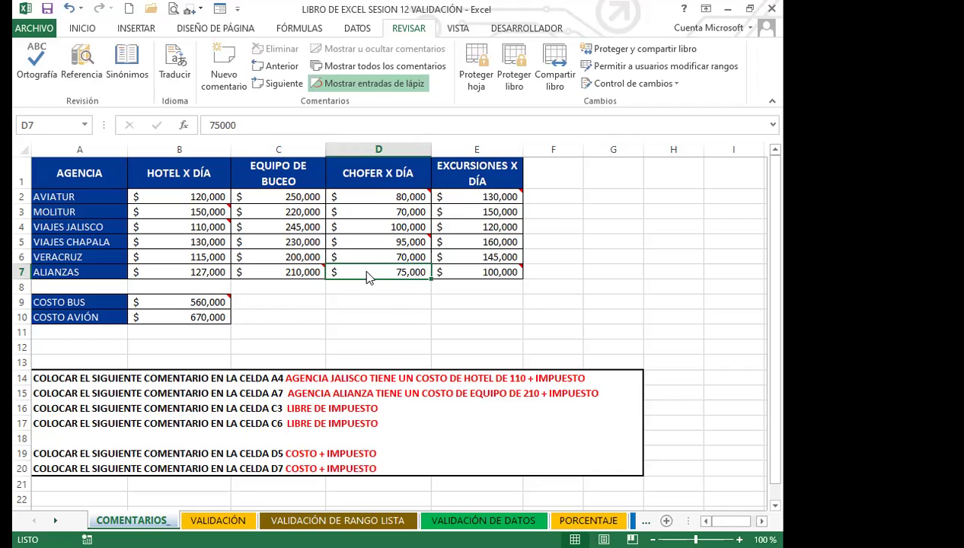
right_click(368, 277)
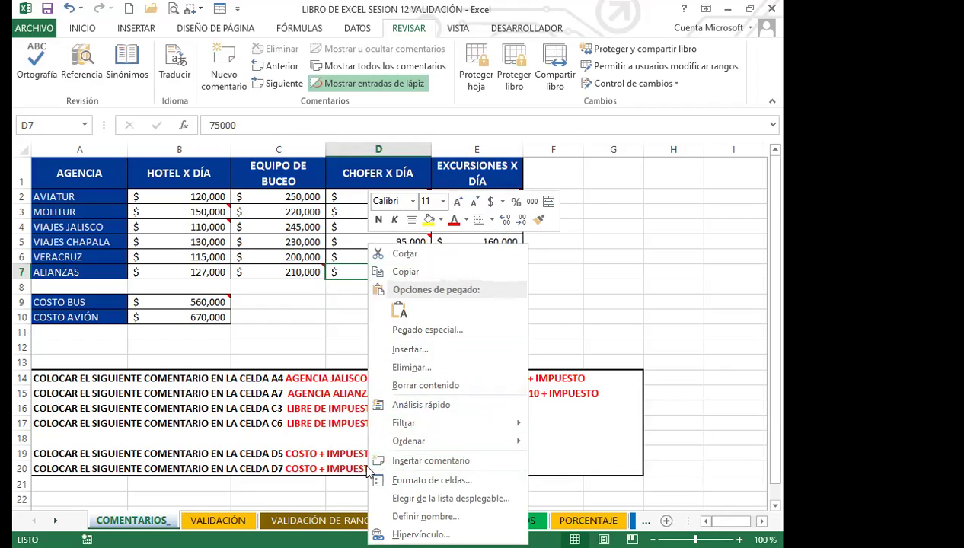
left_click(441, 460)
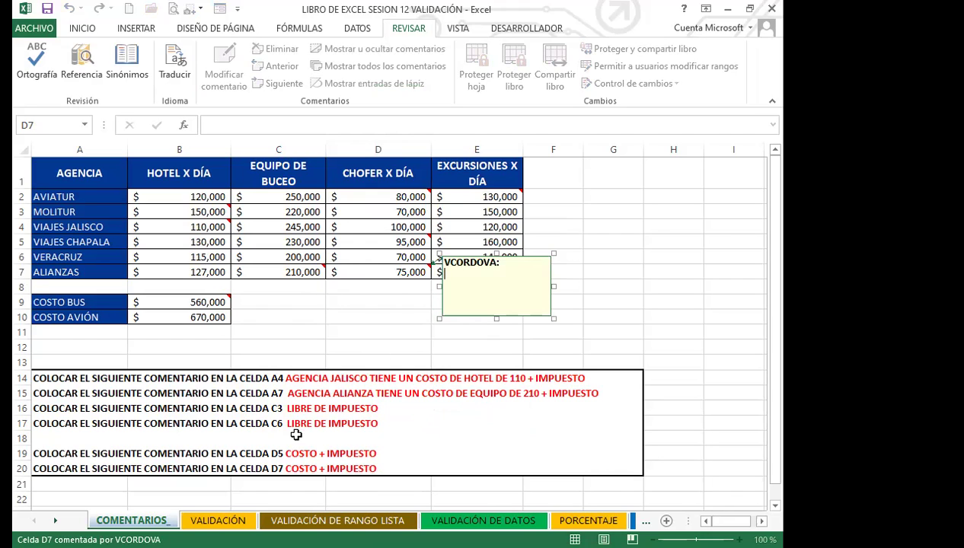
type("COSTOS +")
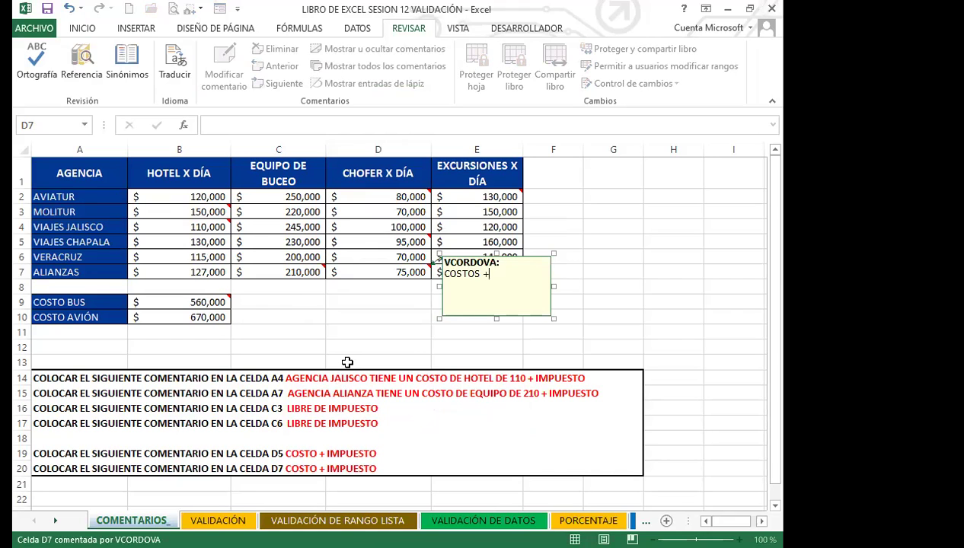
type(" IMPUESTOS")
left_click(373, 307)
left_click(400, 272)
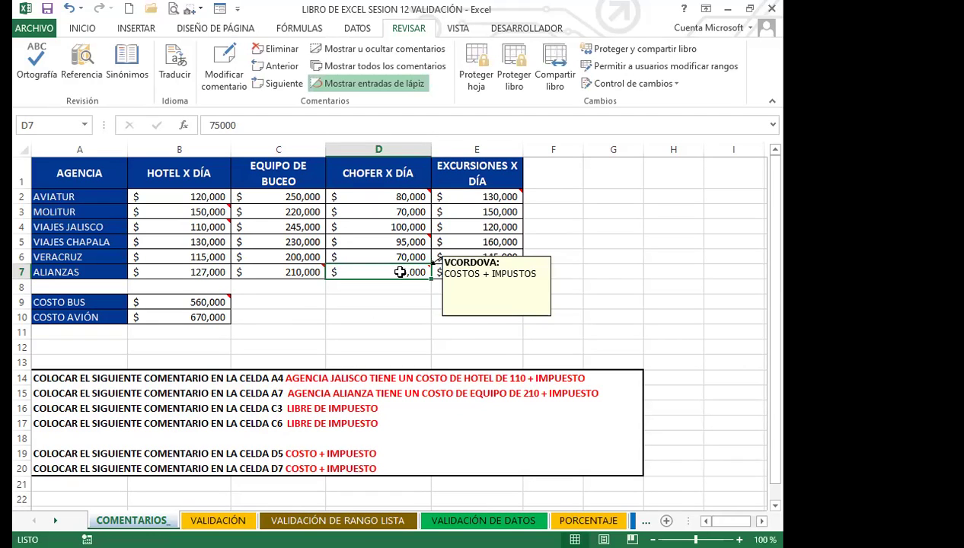
- Keep the comment on cell D7 permanently displayed and hide it again
right_click(399, 272)
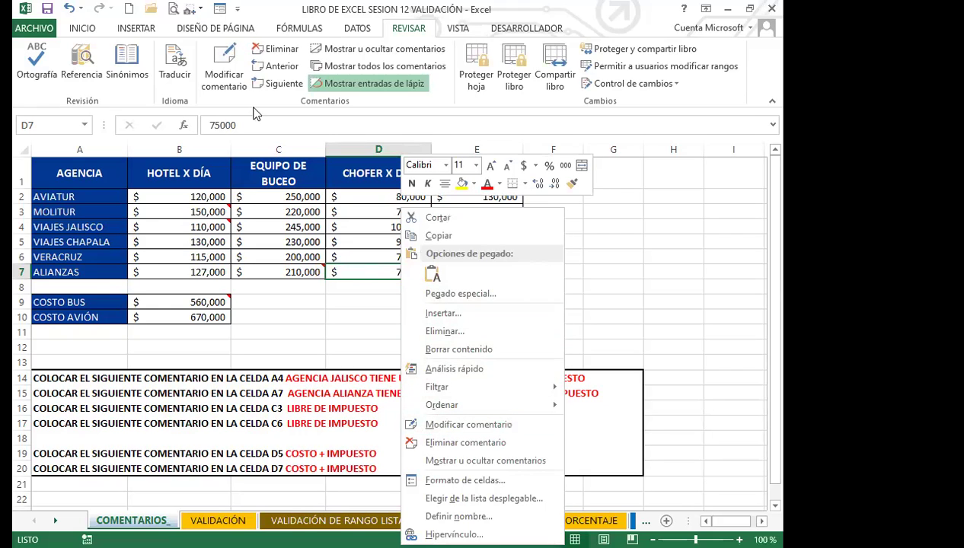
left_click(82, 28)
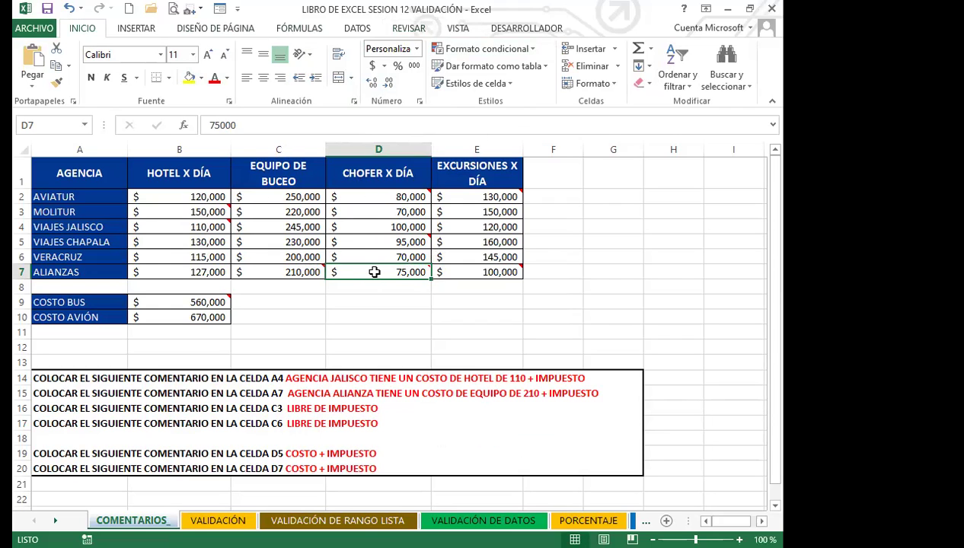
mouse_move(402, 272)
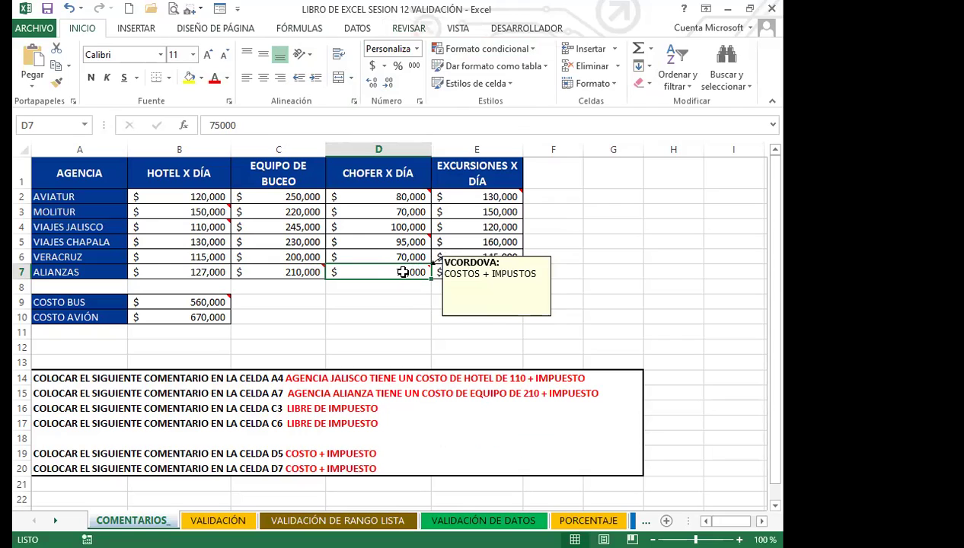
right_click(404, 278)
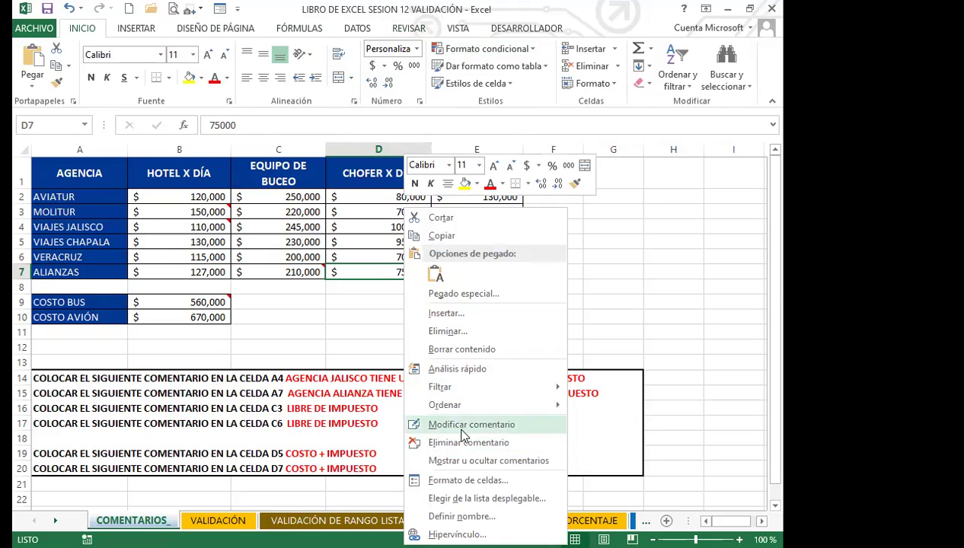
left_click(383, 342)
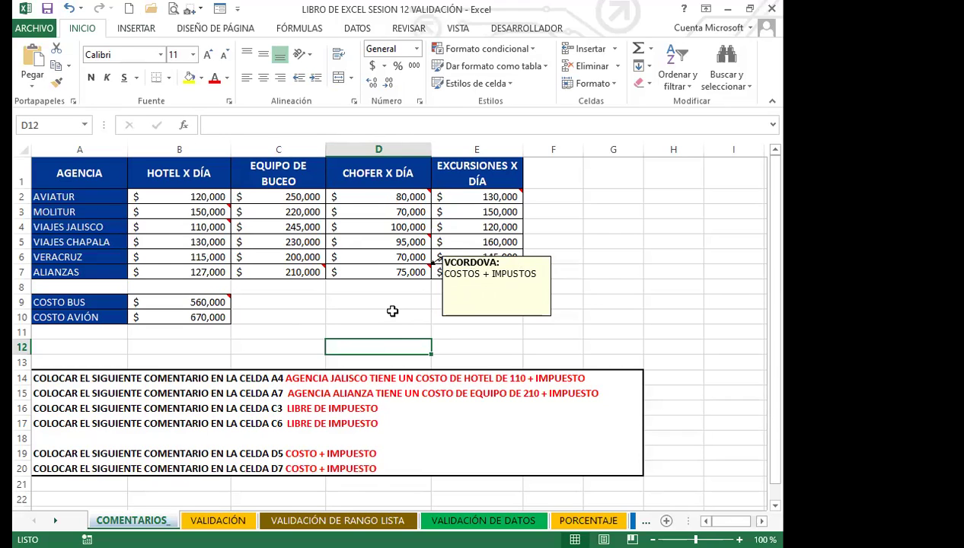
left_click(402, 268)
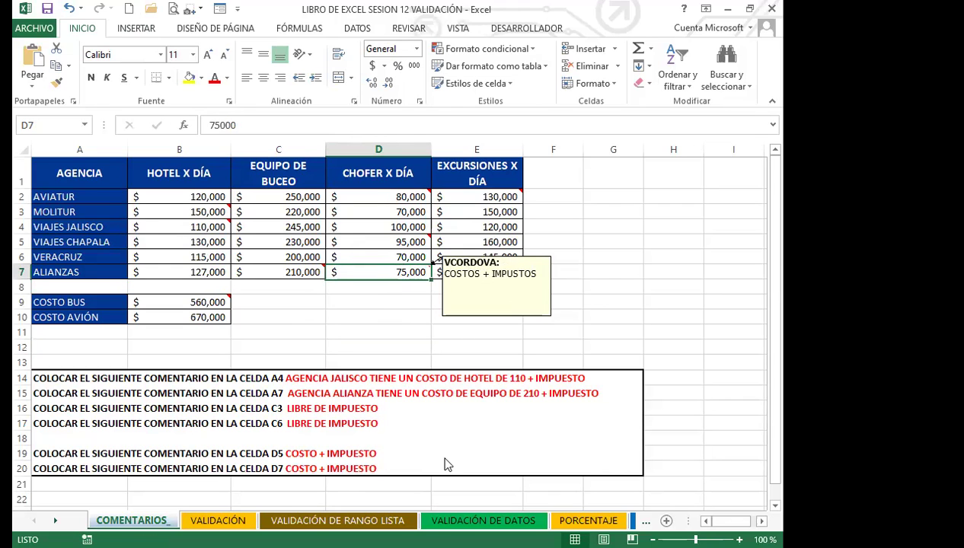
- Keep the comments on cells B4 and D7 permanently displayed on the sheet
left_click(206, 226)
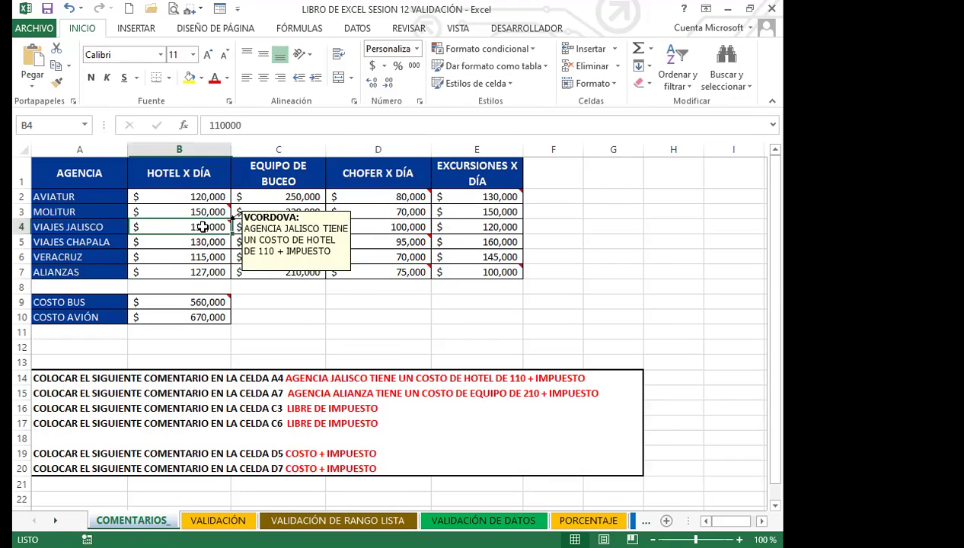
right_click(204, 227)
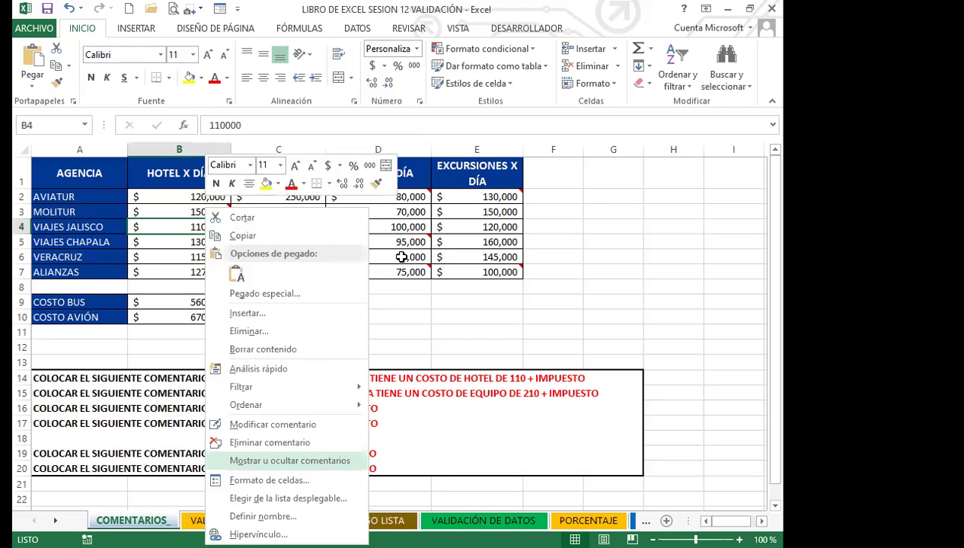
left_click(400, 272)
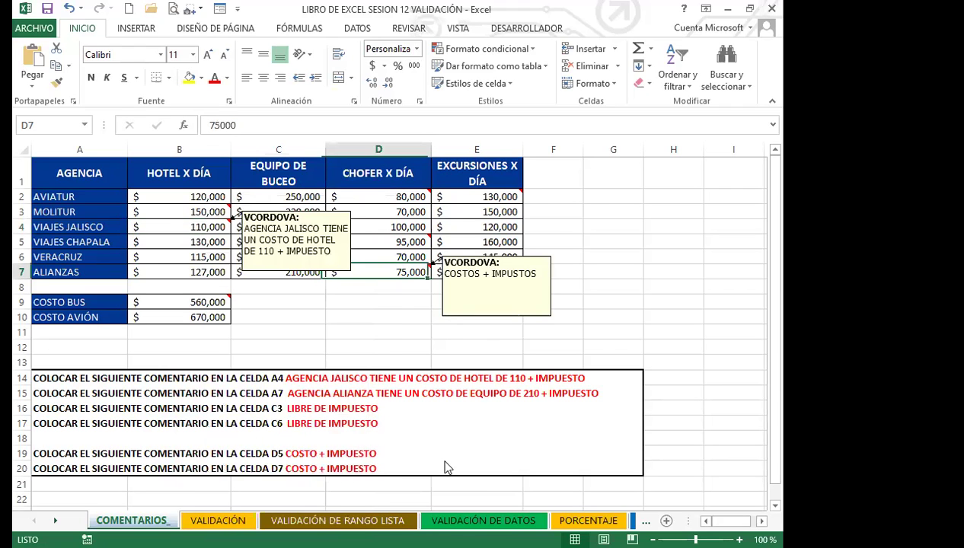
right_click(403, 273)
left_click(361, 329)
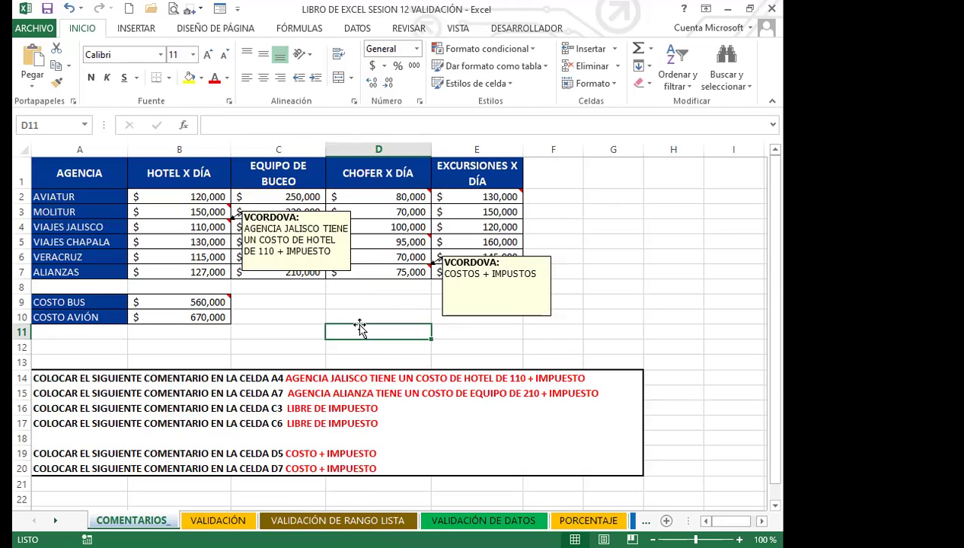
- Delete the comments from cells D2 and D5
left_click(409, 28)
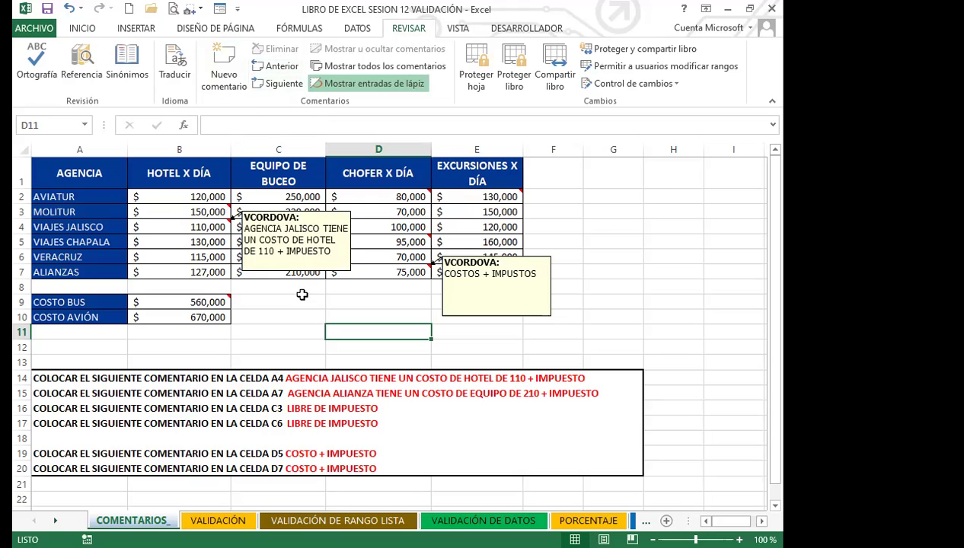
left_click(211, 268)
left_click(405, 195)
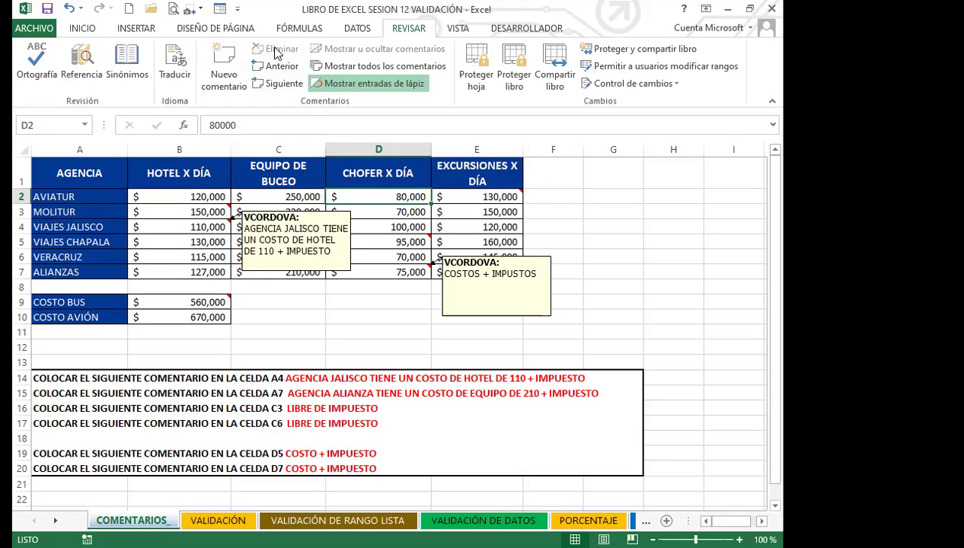
left_click(411, 241)
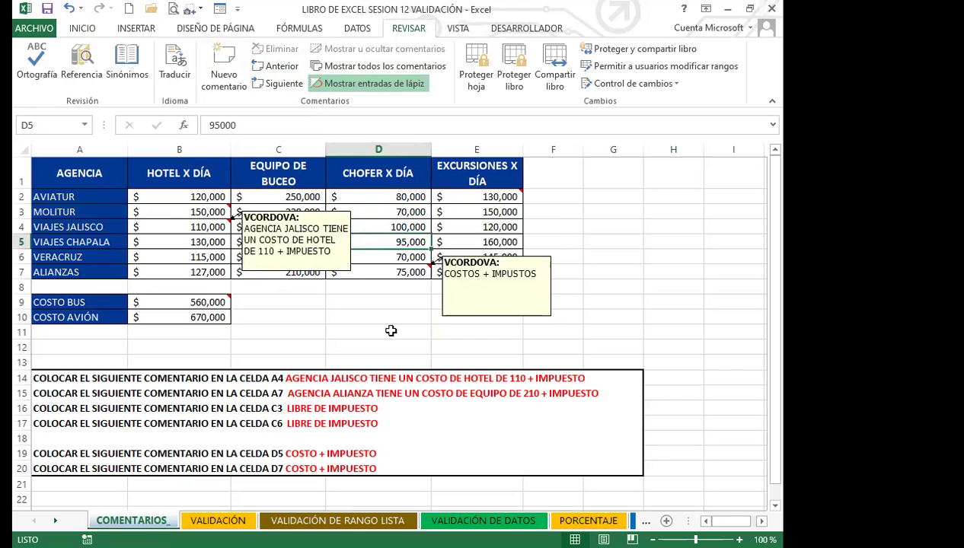
- Turn off the display of ink entries, and show all comments on the sheet before hiding them all
left_click(349, 83)
left_click(359, 67)
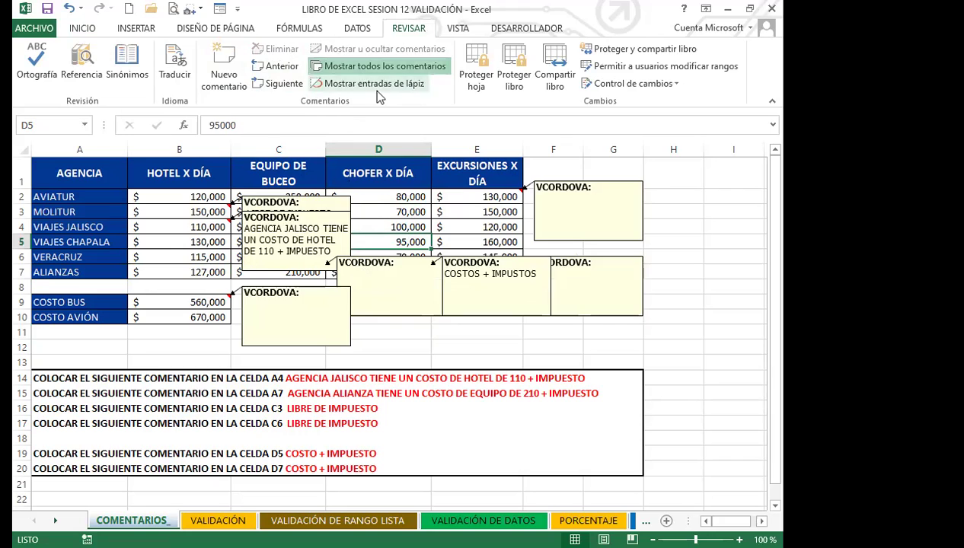
left_click(359, 67)
left_click(358, 319)
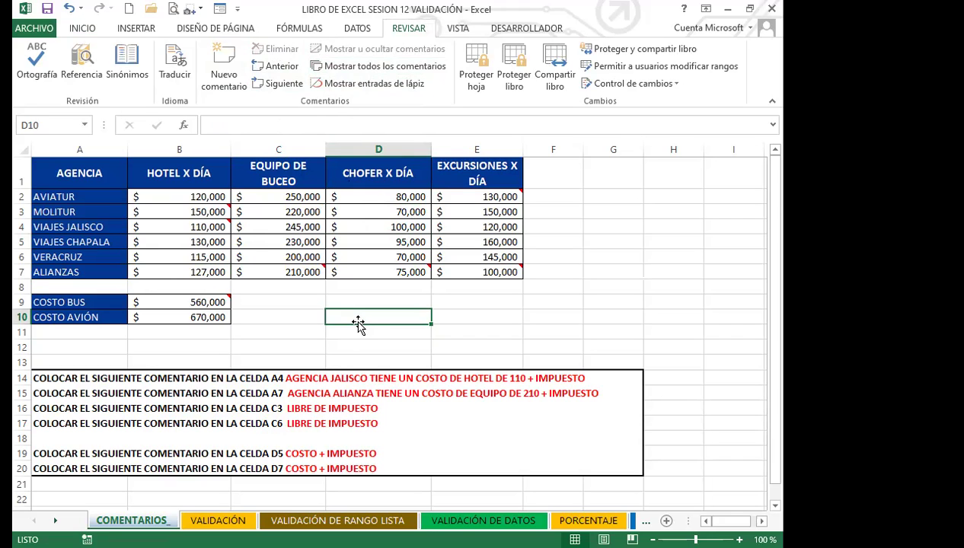
left_click(285, 393)
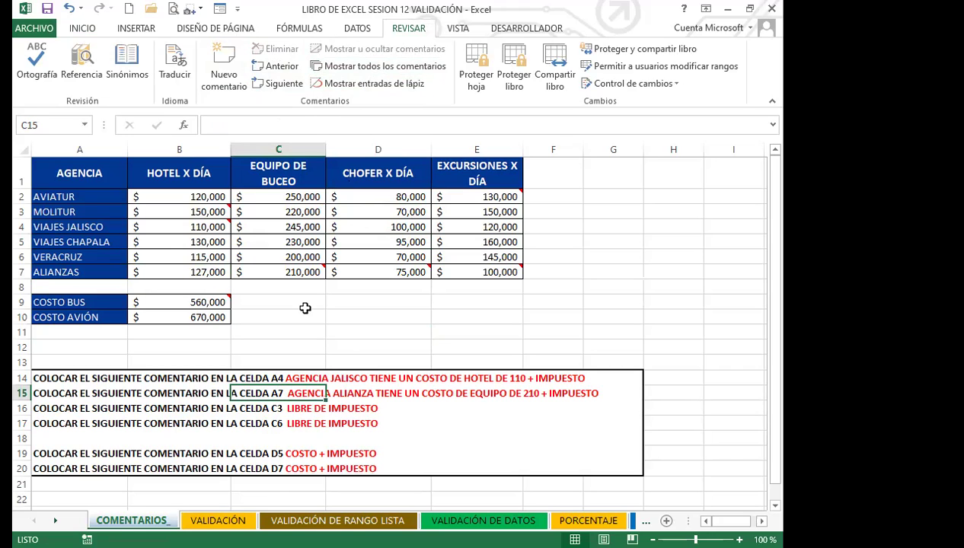
mouse_move(302, 273)
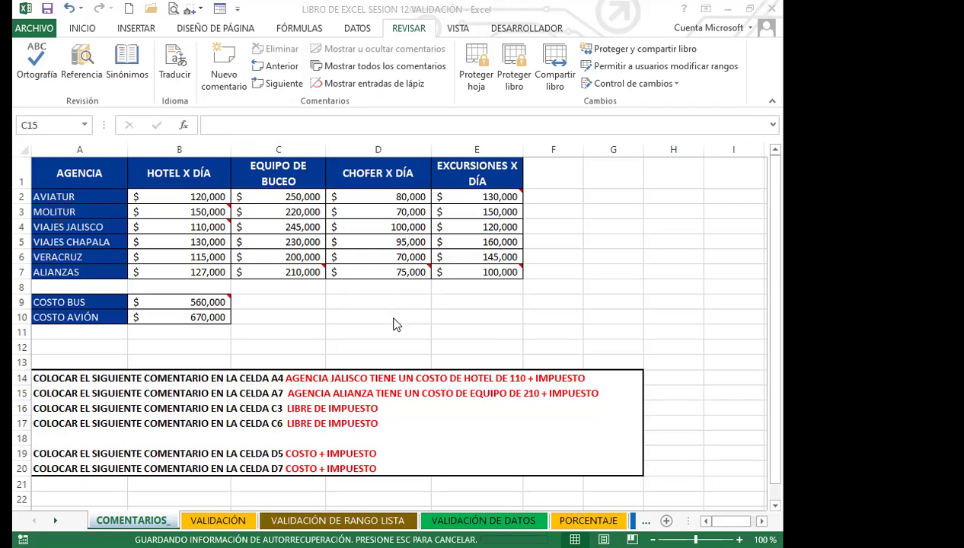
left_click(342, 313)
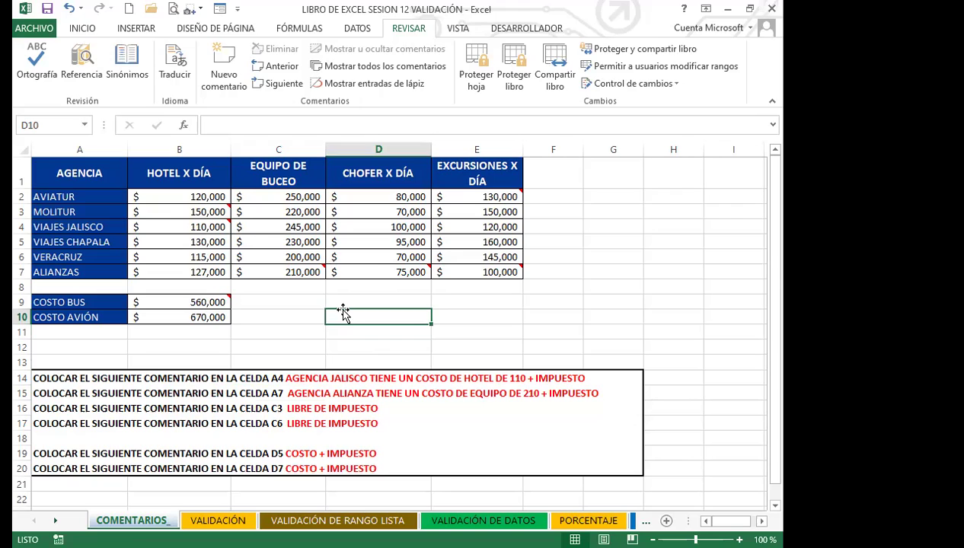
left_click(316, 321)
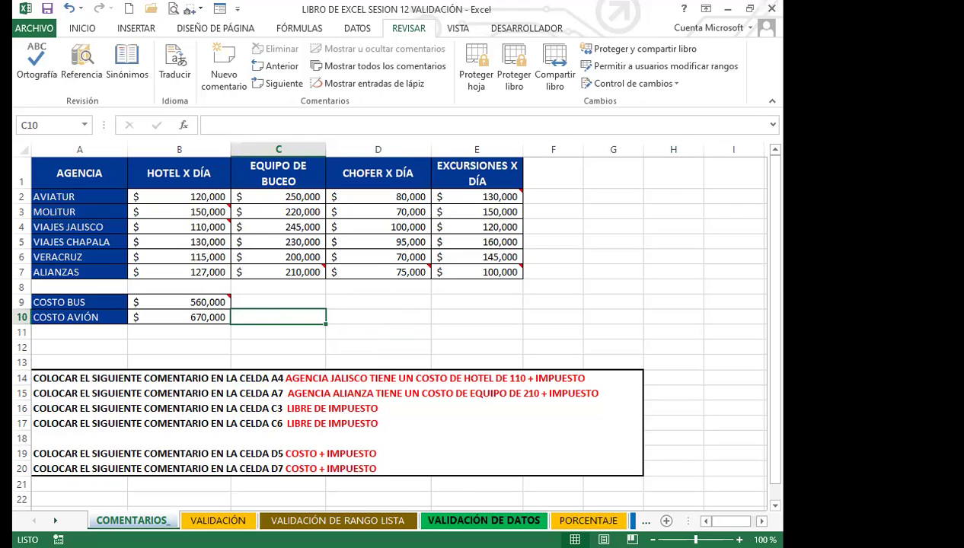
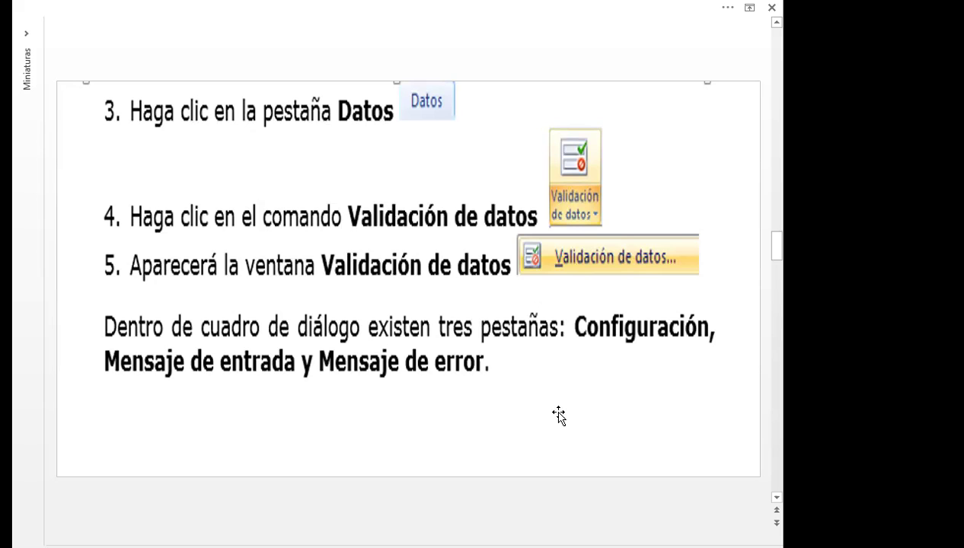
- Switch from the slides to the Excel workbook and examine the FECHA column on the VALIDACIÓN sheet
scroll(558, 415, "down", 1)
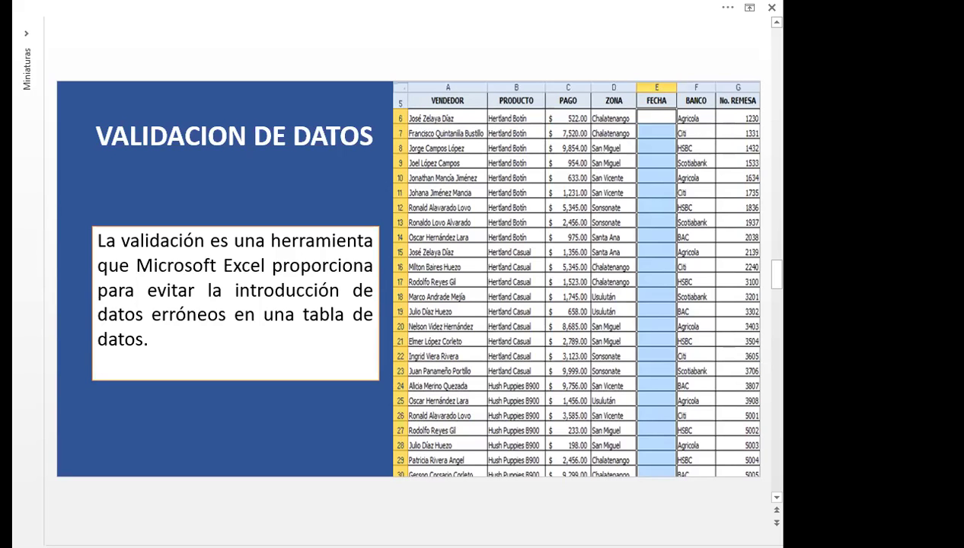
key("alt+Tab")
scroll(488, 343, "up", 5)
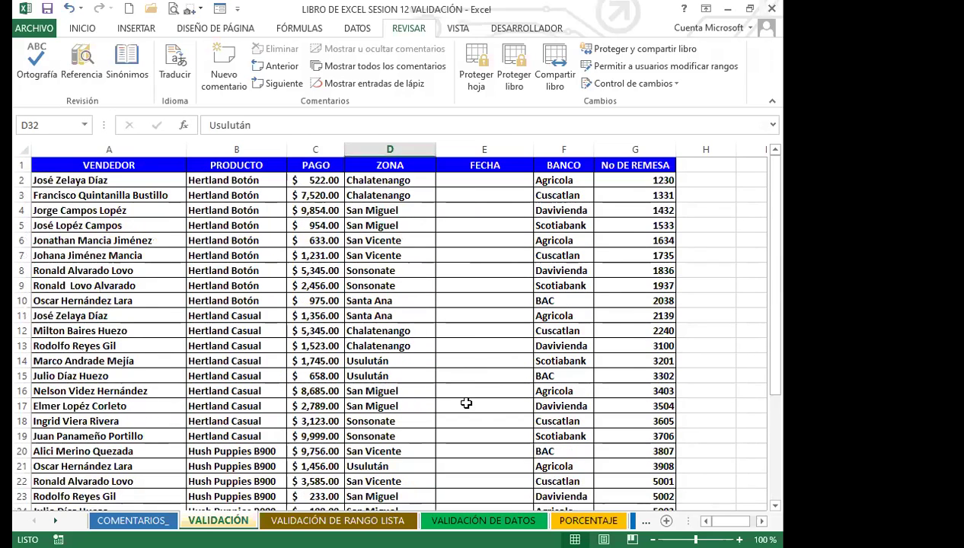
left_click(474, 324)
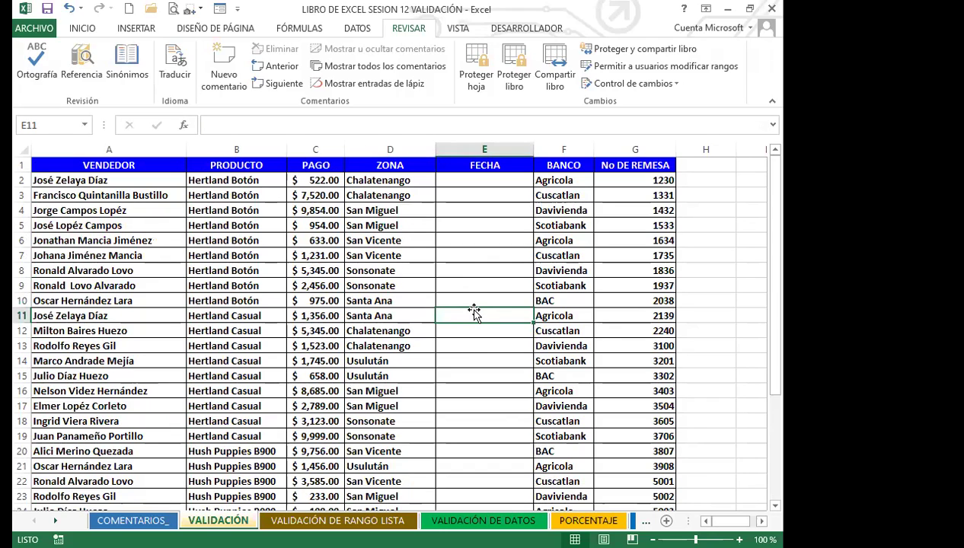
left_click(442, 225)
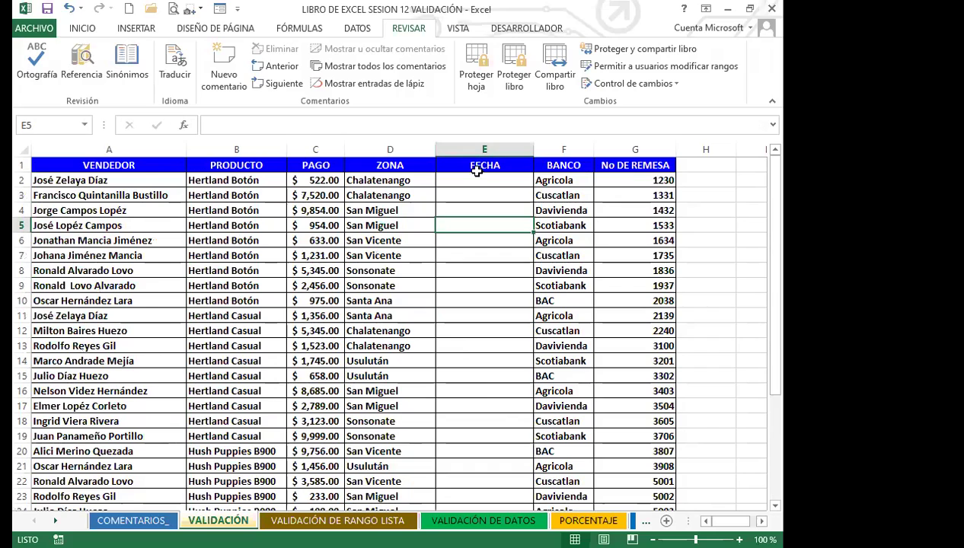
left_click(472, 177)
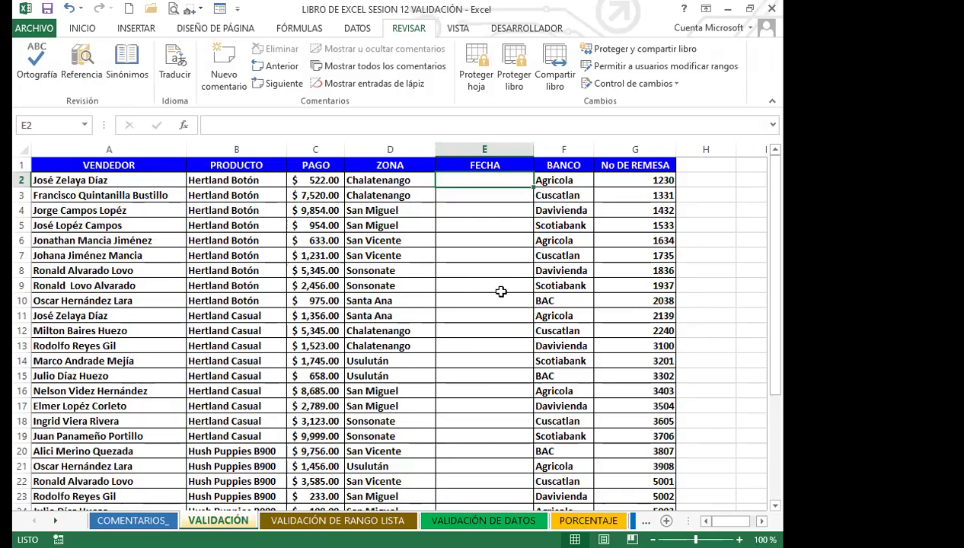
left_click(477, 271)
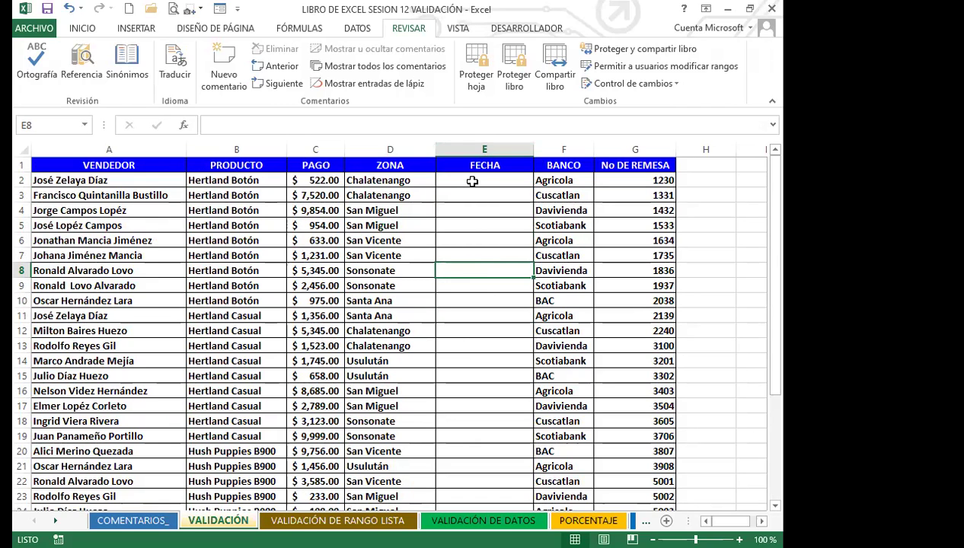
- Start a data validation rule for all data cells of the FECHA column and allow only Fecha values
left_click_drag(474, 180, 466, 470)
scroll(483, 324, "up", 3)
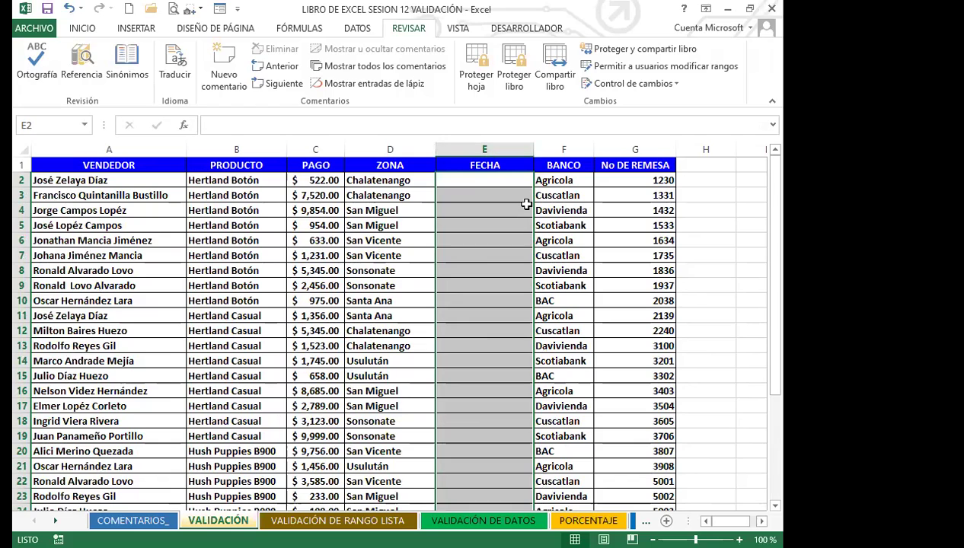
left_click(356, 27)
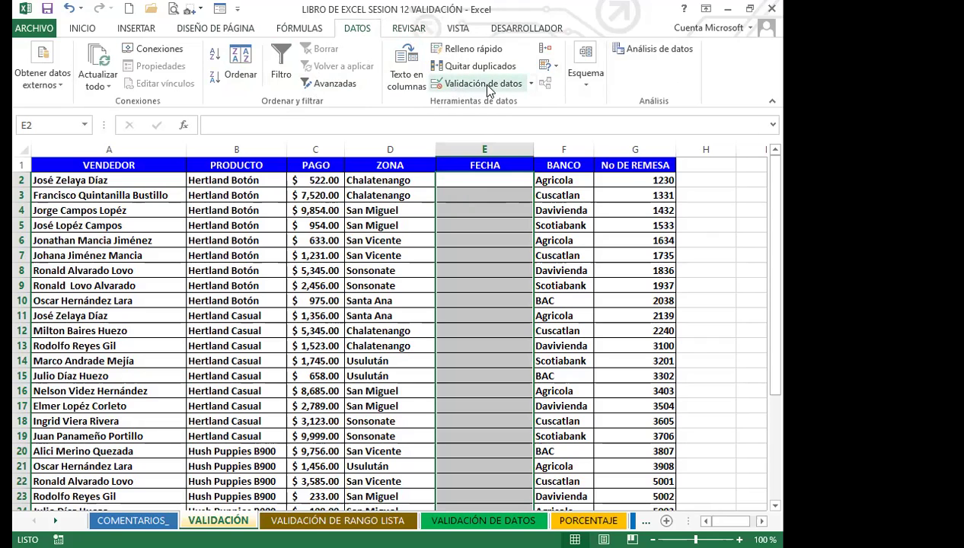
left_click(532, 85)
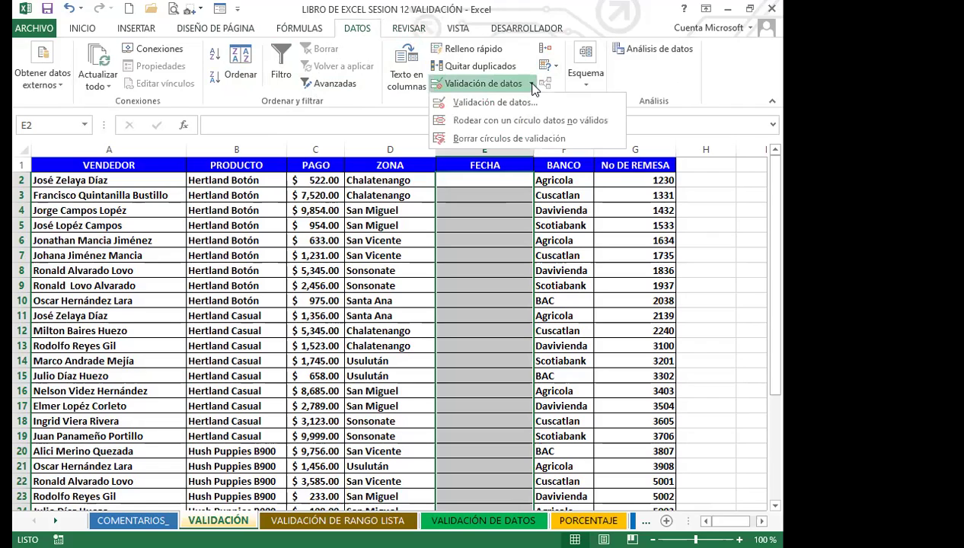
left_click(489, 106)
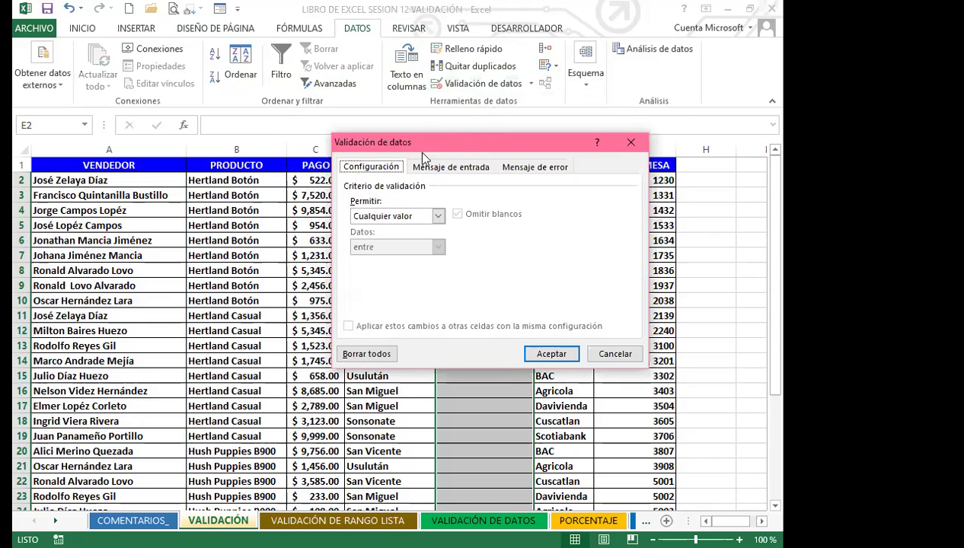
left_click_drag(447, 138, 380, 131)
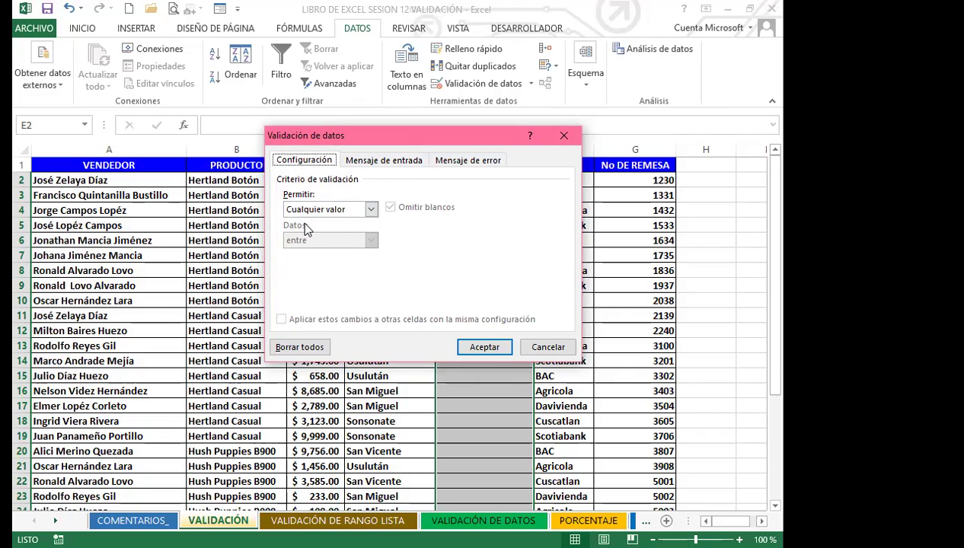
left_click(371, 210)
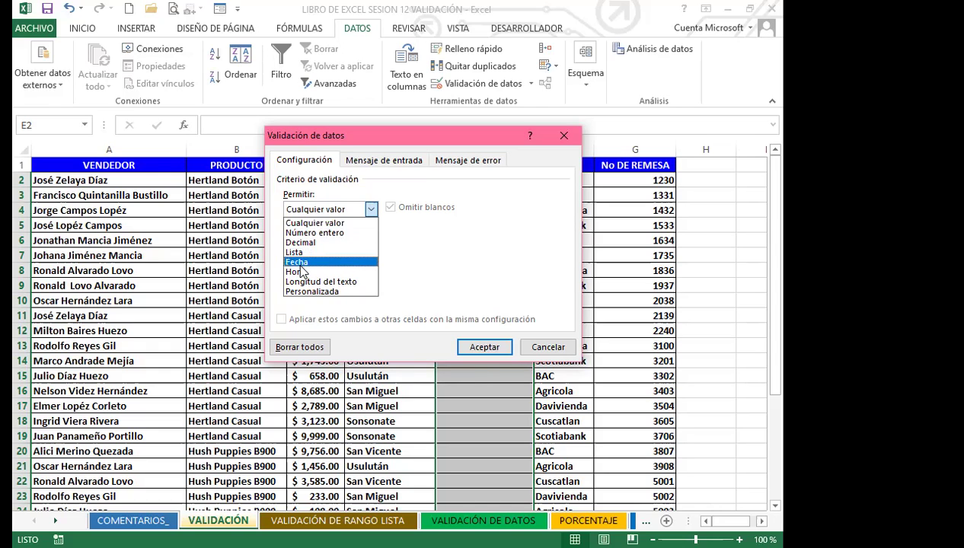
left_click(306, 262)
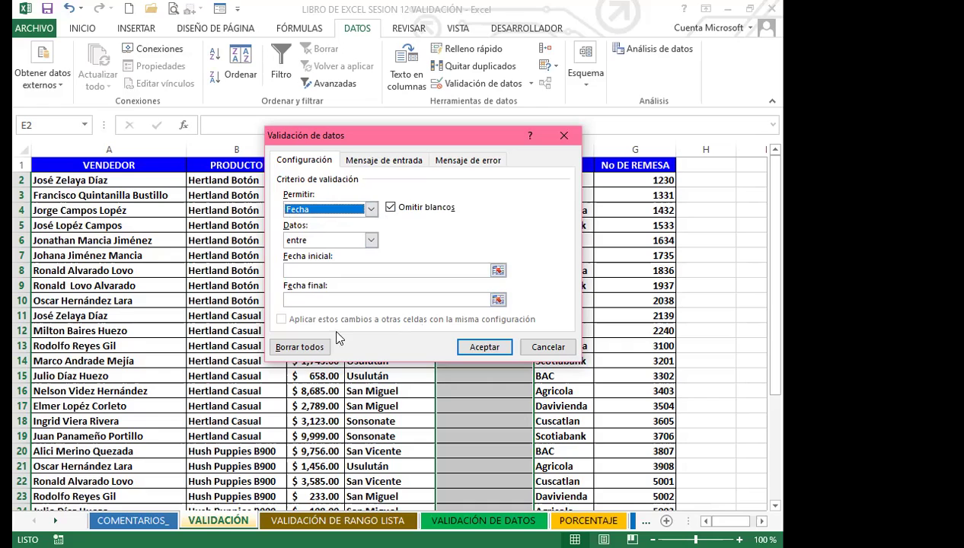
- Restrict the FECHA cells to dates between 1/9/2021 and 30/9/2021 and apply the validation rule
left_click(371, 241)
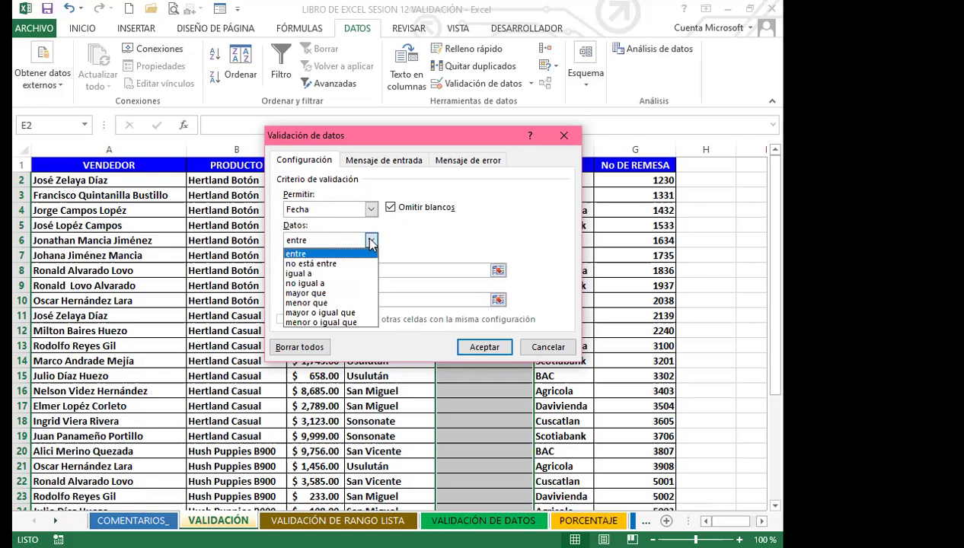
left_click(371, 241)
left_click(338, 270)
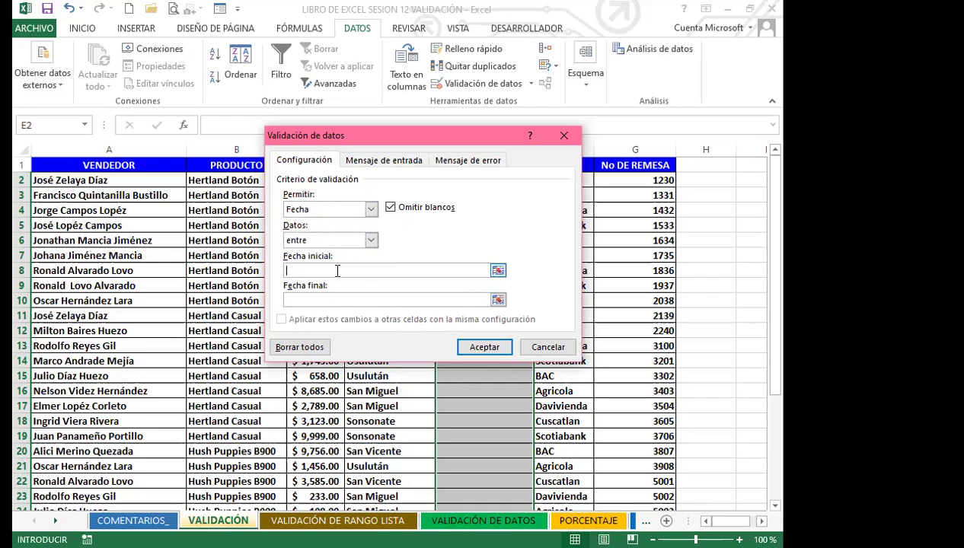
type("9/")
type("9/2021")
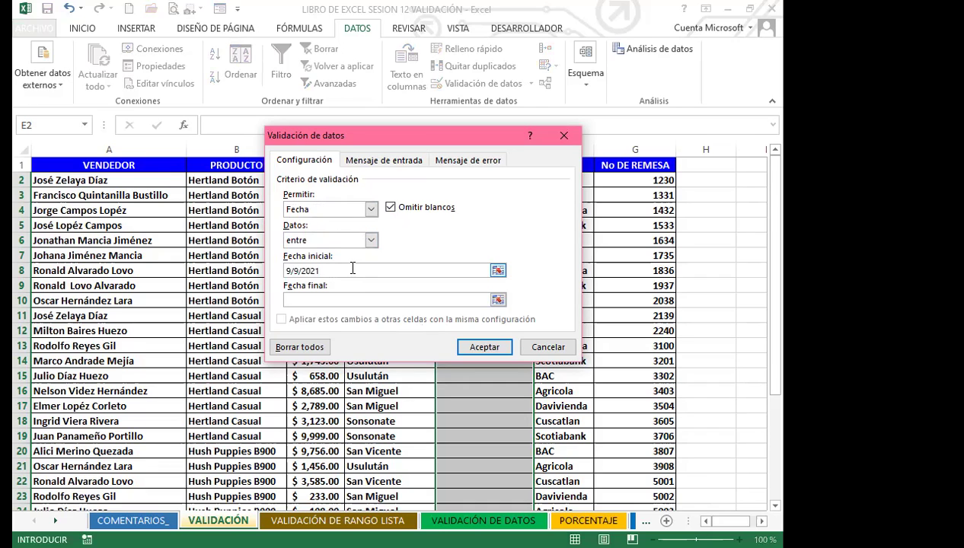
left_click(326, 299)
left_click(289, 270)
key("BackSpace")
type("1")
type("30")
type("/9")
type("/2021")
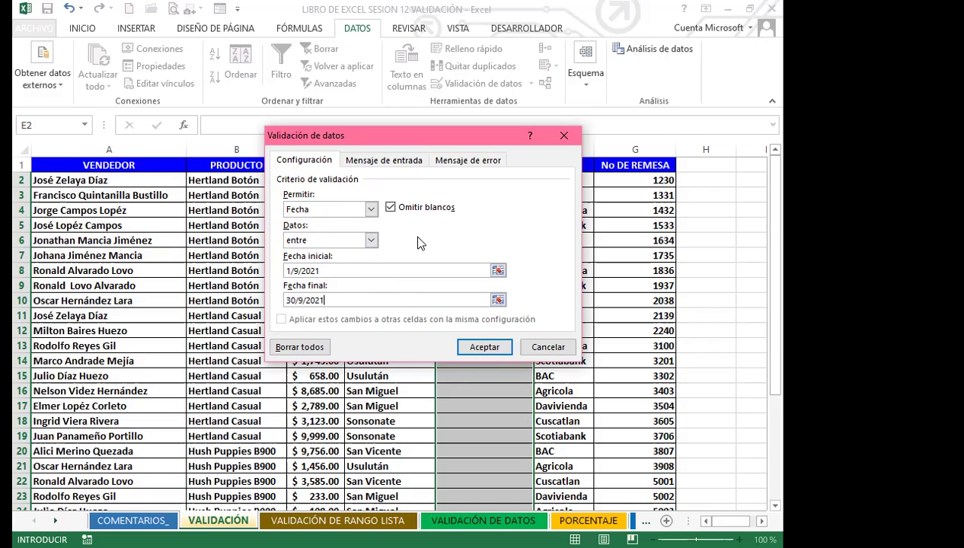
left_click(485, 347)
- Test the validation by trying to enter 1/2/2022 in cell E2, and dismiss the alert
left_click(460, 197)
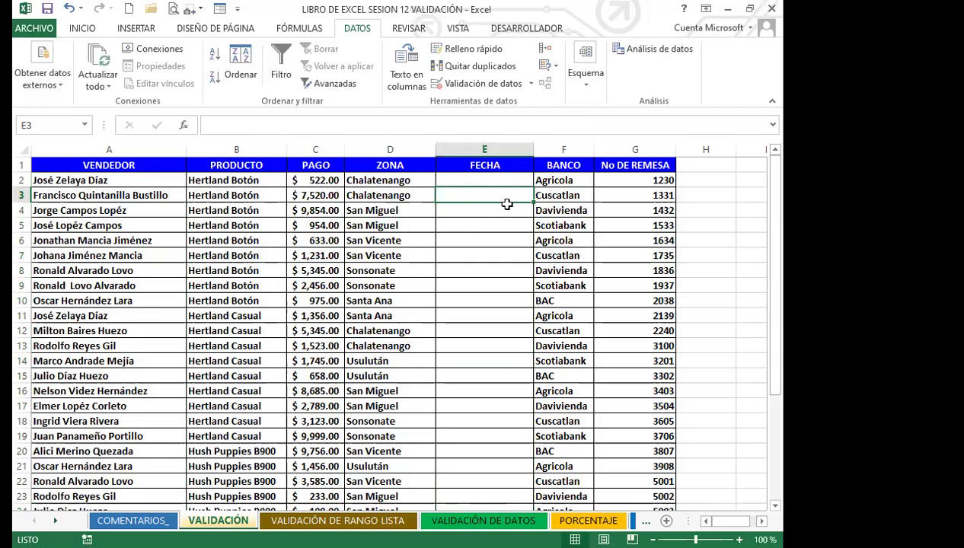
left_click(484, 179)
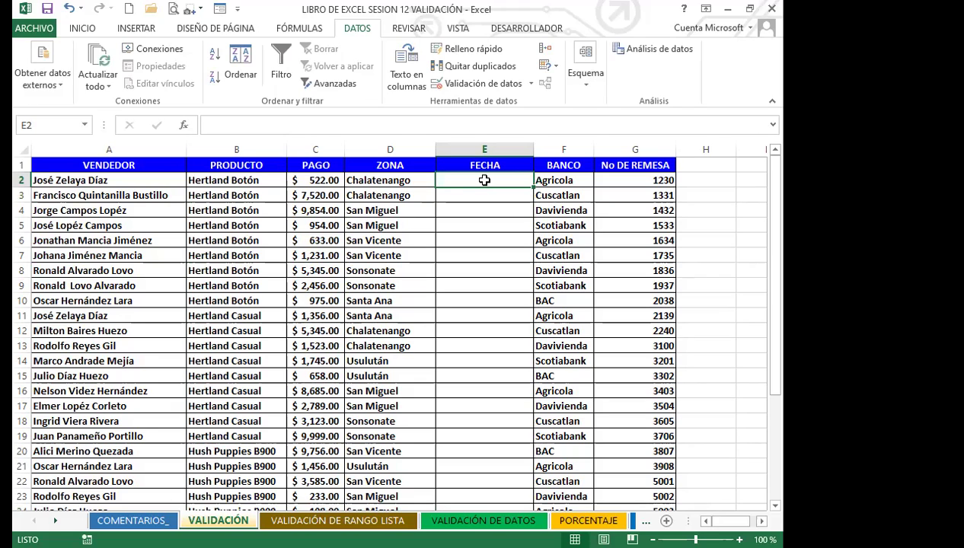
type("1/")
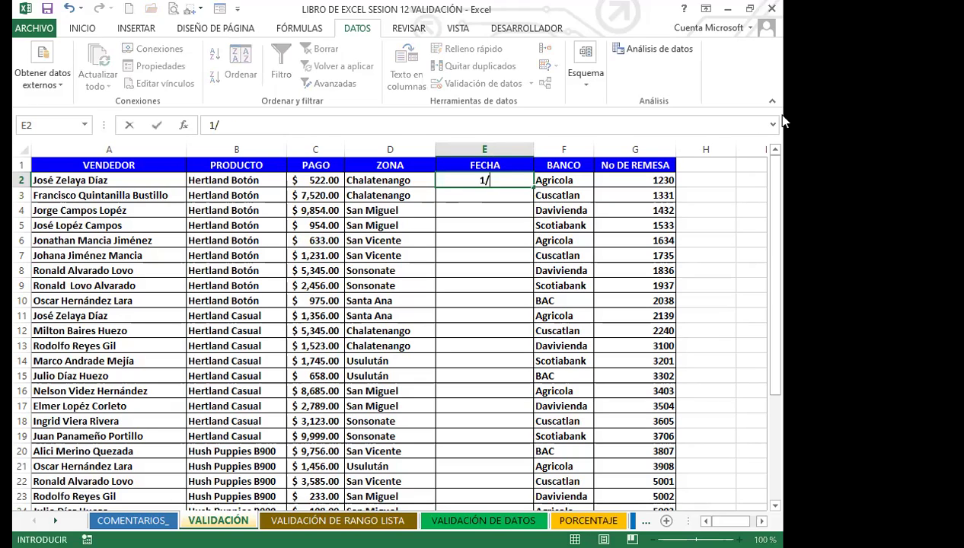
type("2/2022")
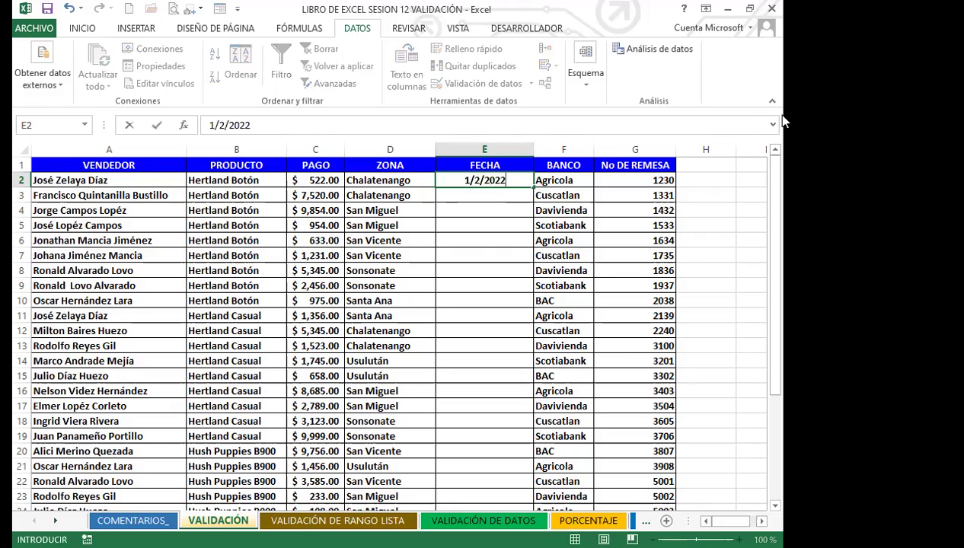
key("Return")
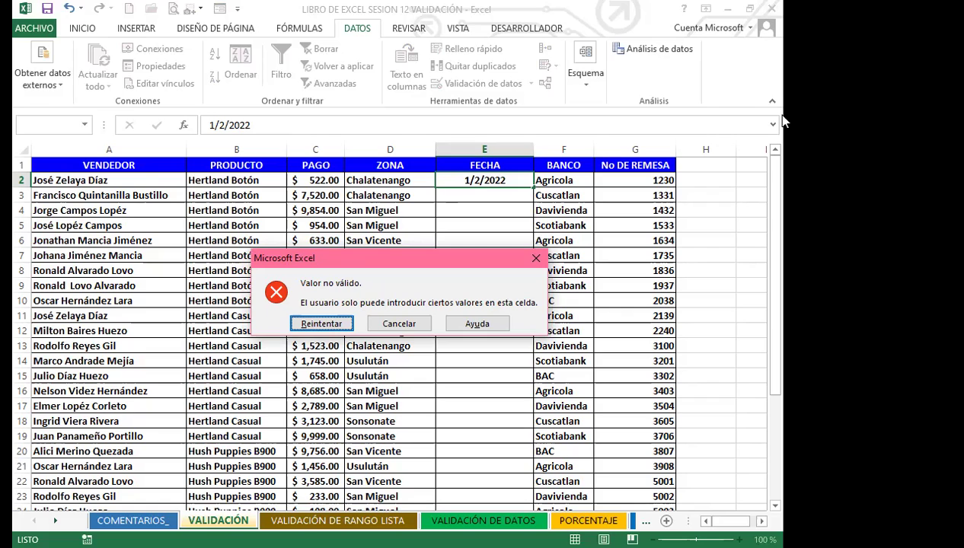
left_click(536, 258)
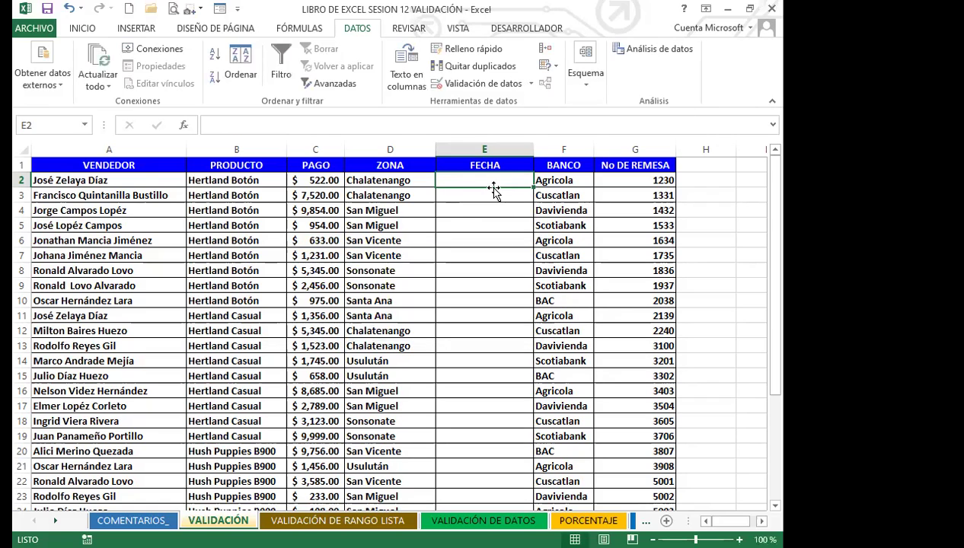
- Give the FECHA cells' validation an input message titled "Fecha de remesas" reading "Introduzca fechas del mes de septiembre 2021"
left_click_drag(493, 187, 475, 474)
scroll(471, 342, "up", 4)
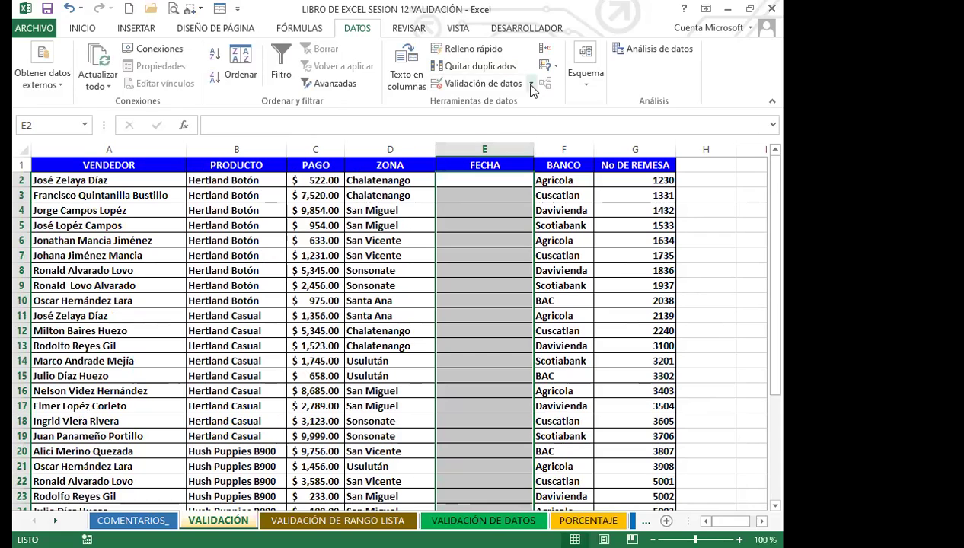
left_click(493, 104)
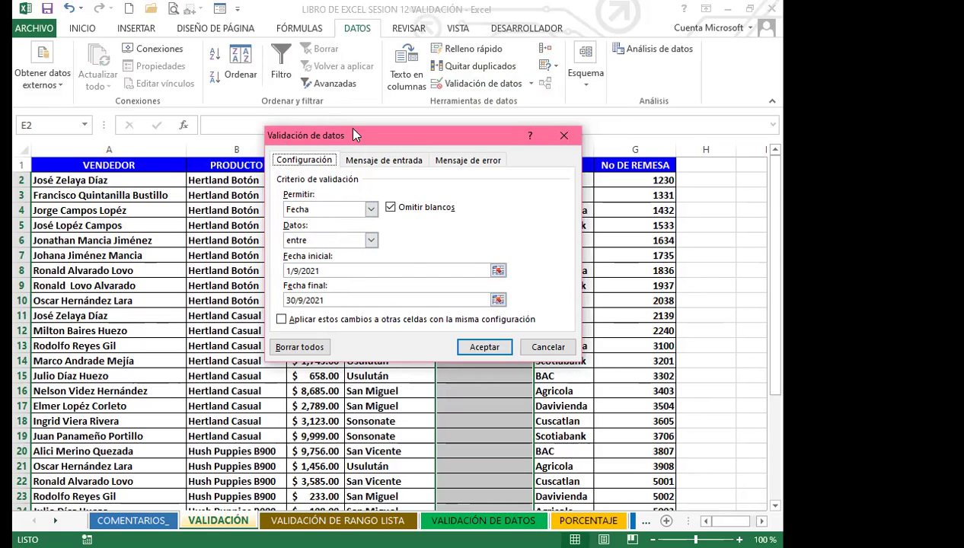
left_click(380, 164)
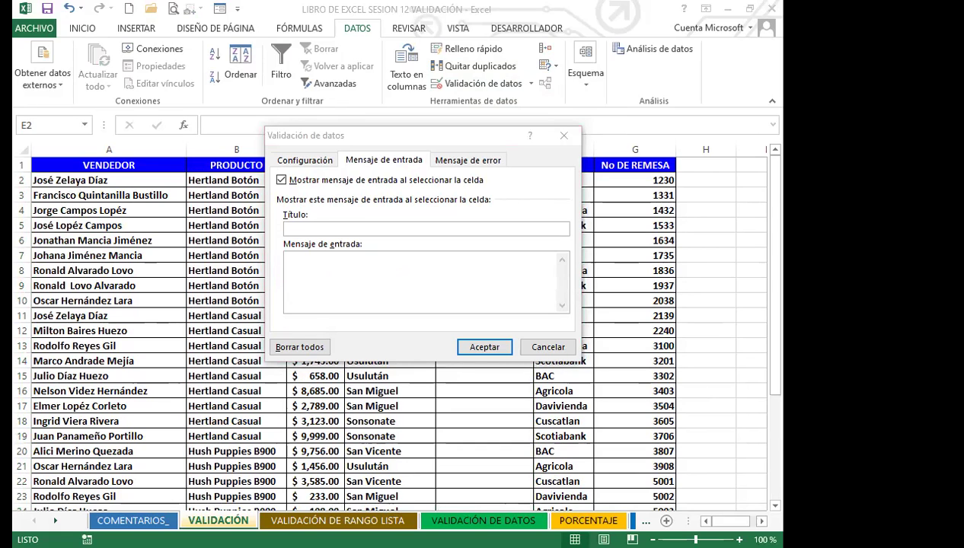
left_click(294, 227)
type("Fecha de remesas")
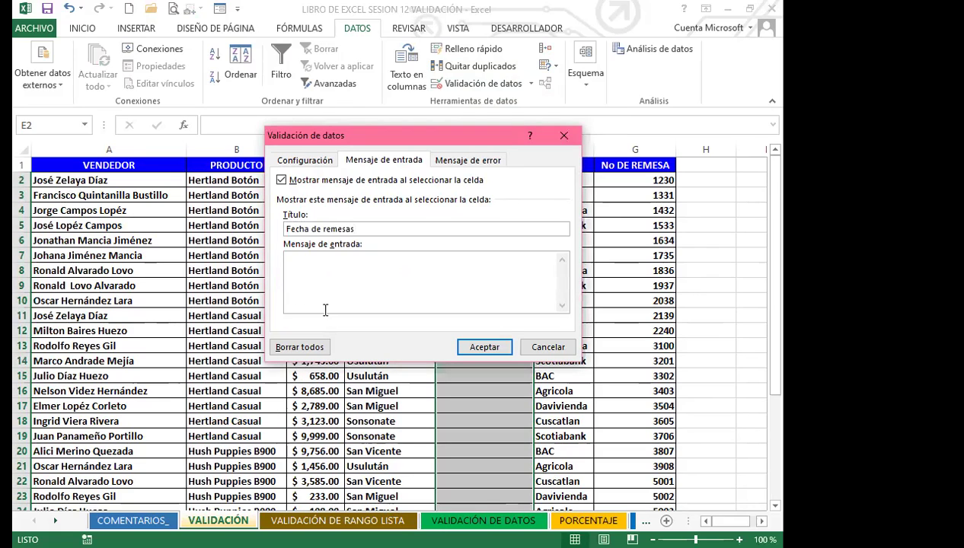
left_click(316, 266)
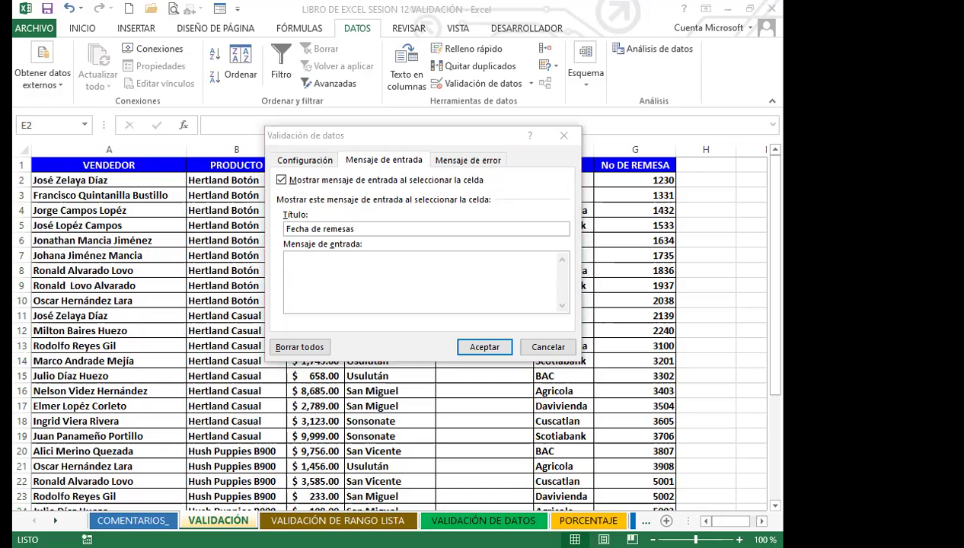
left_click(335, 278)
type("Introduzca fechas del mes de septiembre 2021")
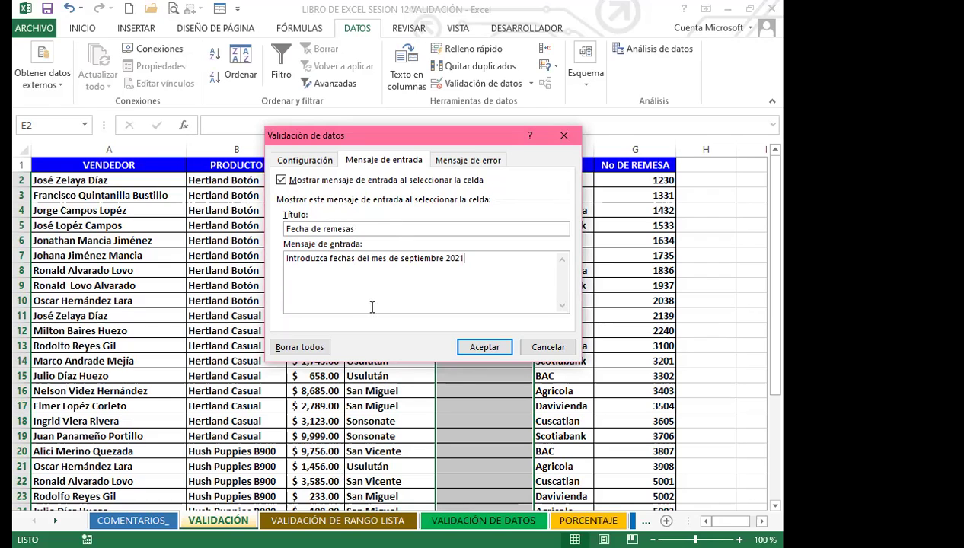
- Keep the Detener style for the validation's error alert and title it "FECHA NO VALIDA"
left_click(456, 163)
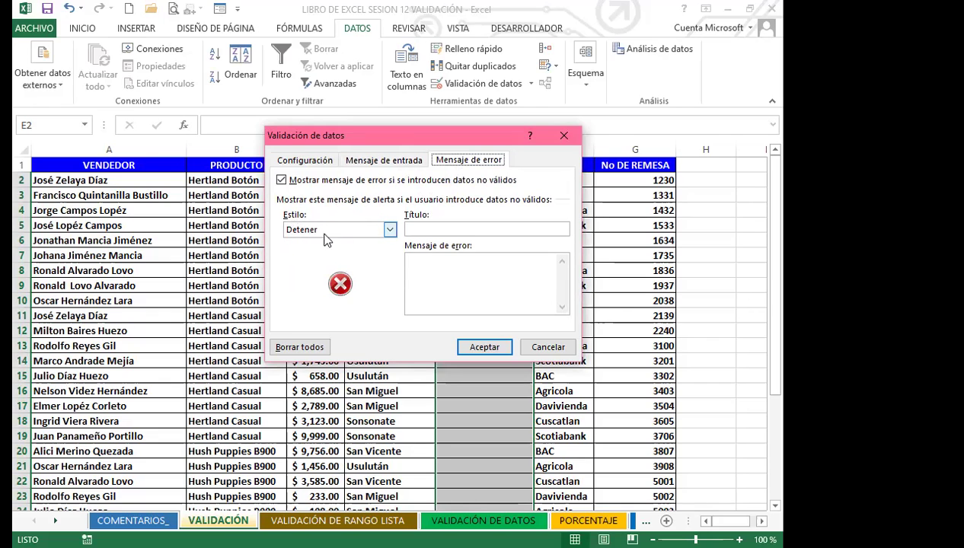
left_click(390, 230)
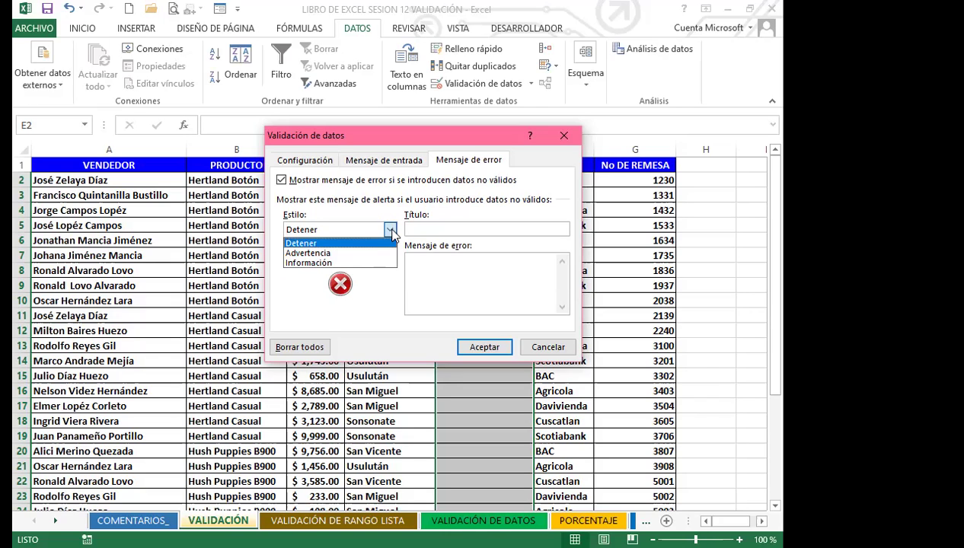
left_click(438, 232)
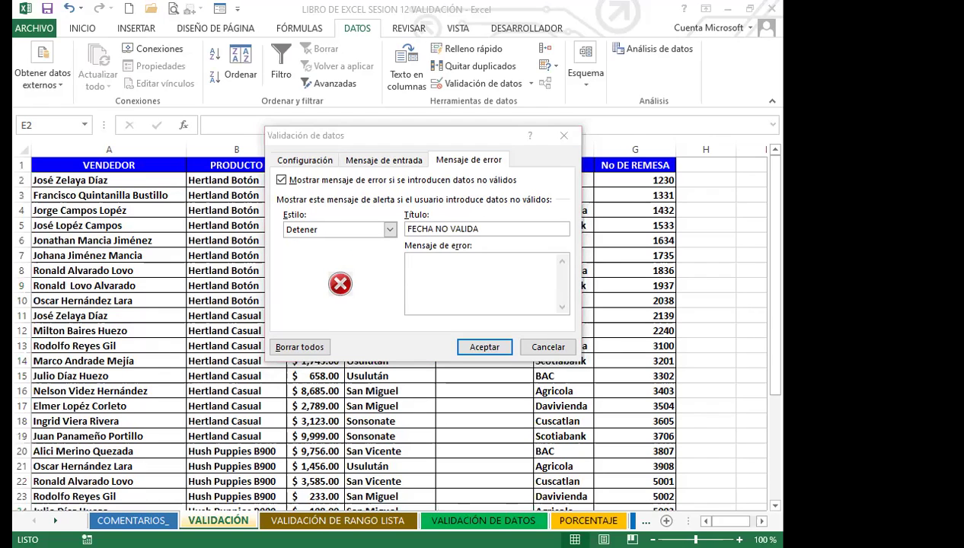
- Apply the error message "LA FECHA INGRESADA NO CORRESPONDE A FECHAS DEL MES DE SEPTIEMBRE 2021. DAR CLIC EN EL BOTÓN ACEPTAR Y DIGITE UNA FECHA VALIDA"
left_click(491, 269)
type("LA FECHA INGRESADA NO CORRESPONDE A FECHAS DEL MES DE SEPTIEMBRE 2021. DAR CLIC EN EL BOTÓN ACEPTAR Y DIGITE UNA FECHA VALIDA")
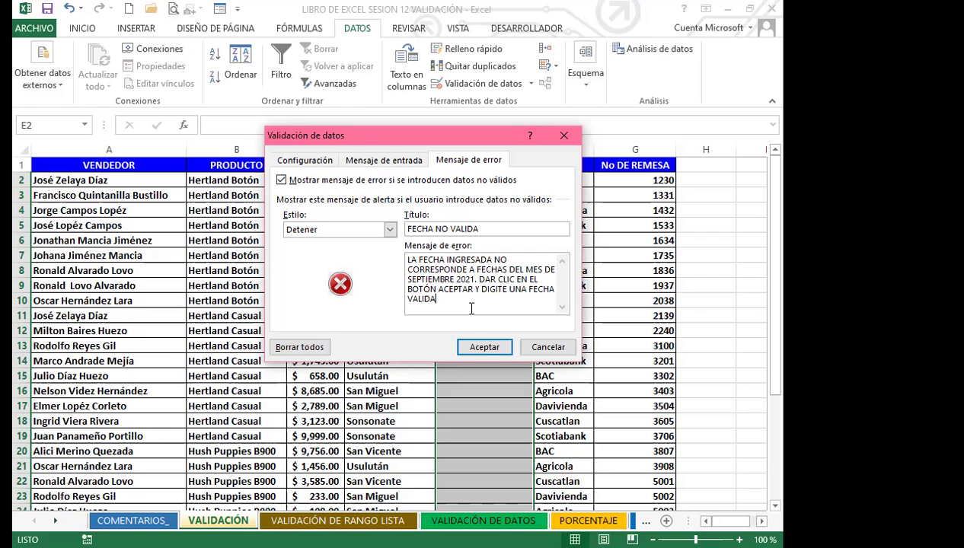
left_click(477, 347)
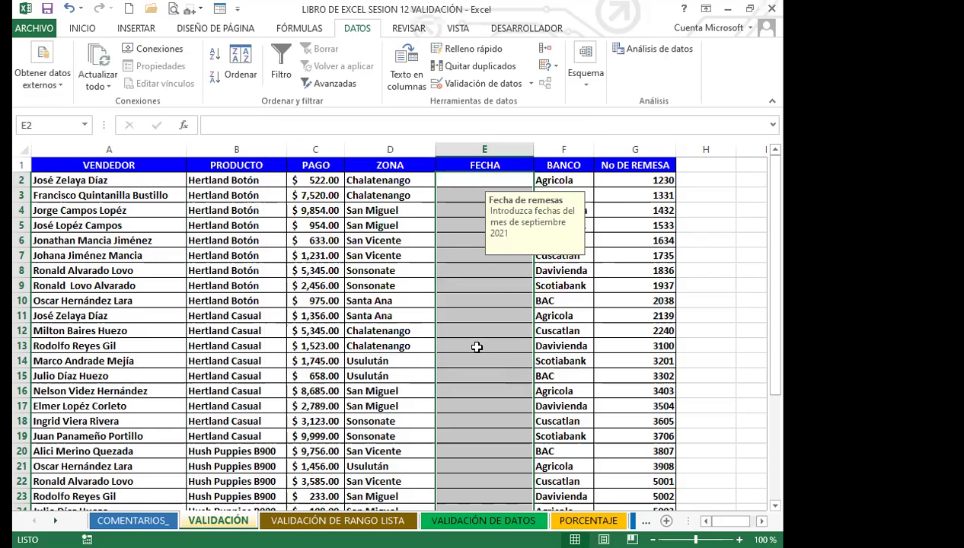
- Check the input message on several cells down the FECHA column
left_click(477, 347)
left_click(454, 404)
scroll(456, 416, "down", 2)
left_click(456, 421)
left_click(463, 360)
left_click(464, 315)
left_click(472, 272)
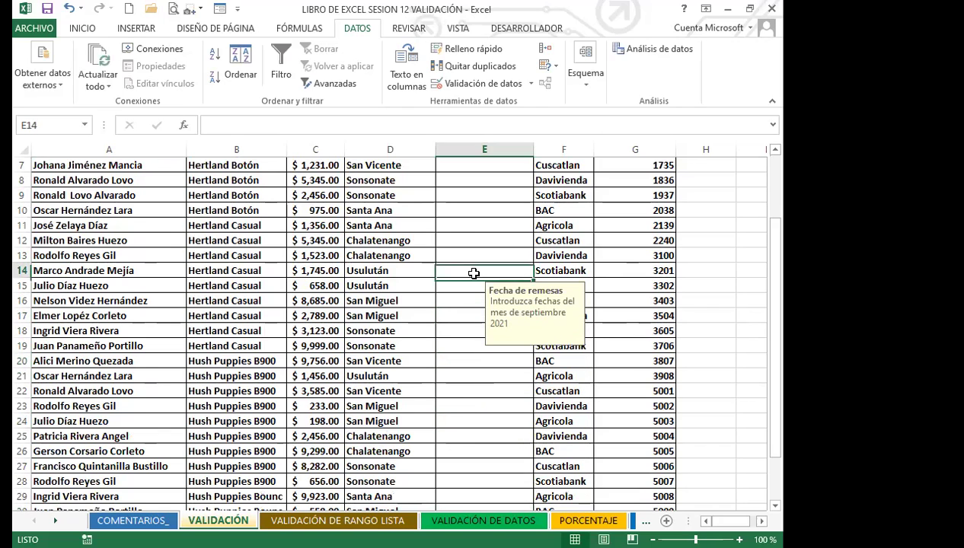
- Check that the input message appears on further FECHA cells between rows 9 and 25
left_click(469, 236)
left_click(476, 195)
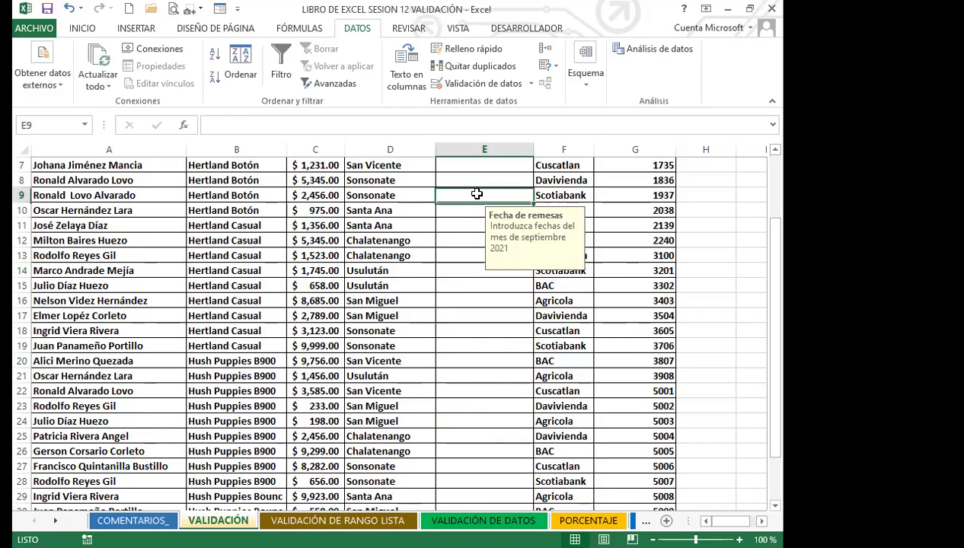
left_click(469, 344)
left_click(463, 438)
left_click(455, 376)
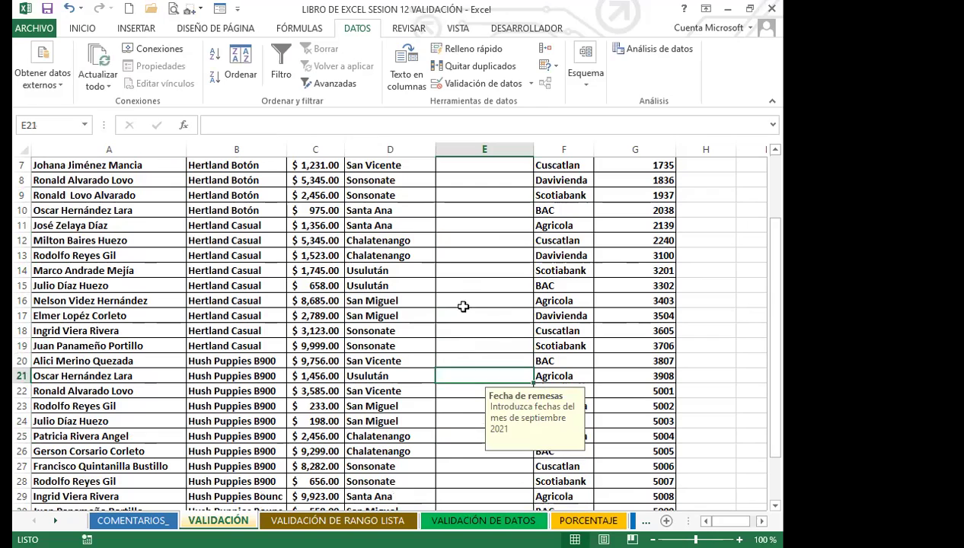
left_click(468, 283)
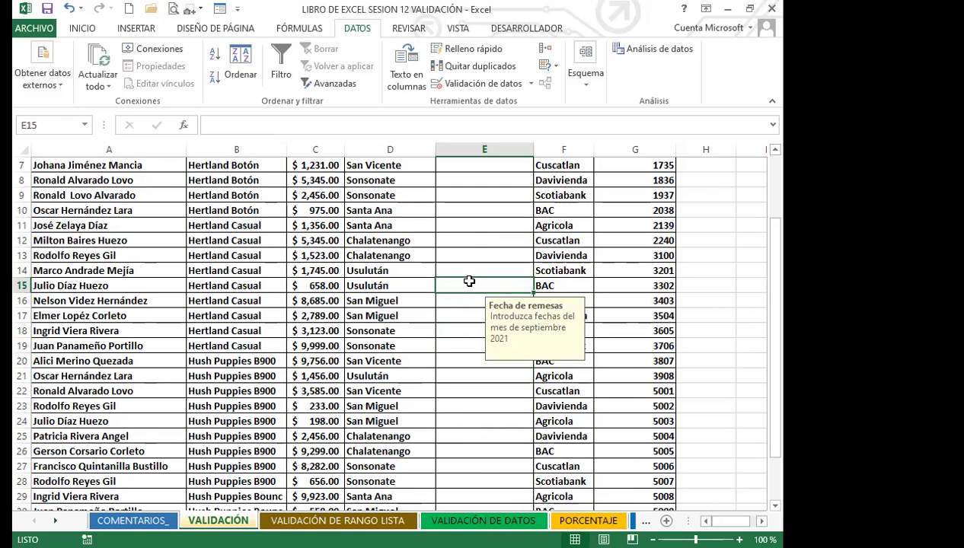
left_click(470, 241)
left_click(467, 213)
left_click(472, 315)
left_click(475, 363)
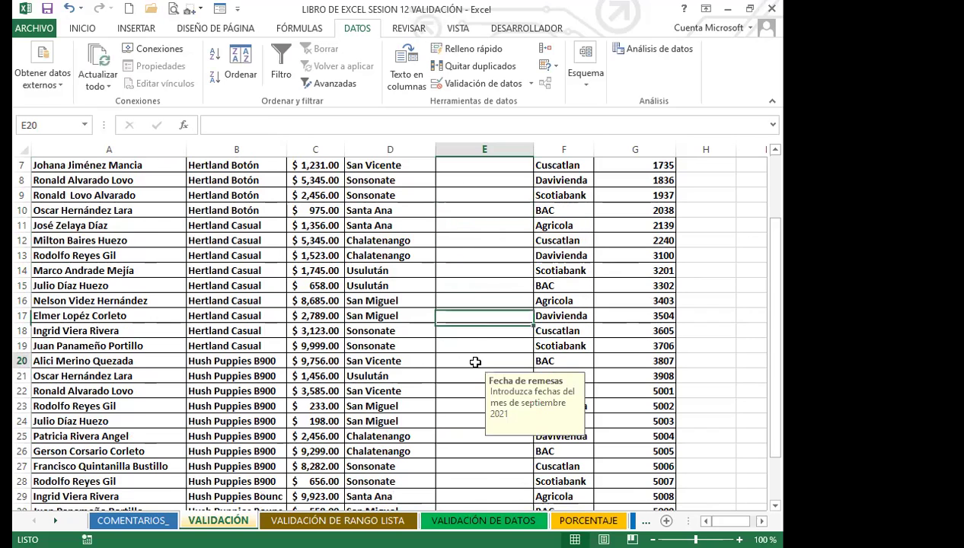
- Test the date validation by trying 12/2/2021 in E2, and choose to retry at the error alert
scroll(472, 351, "up", 2)
left_click(463, 180)
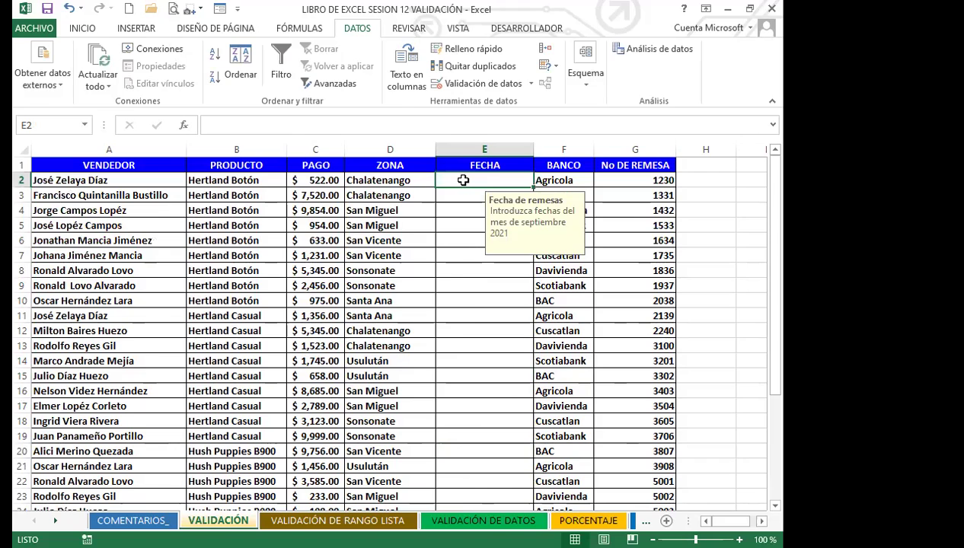
type("12/2/")
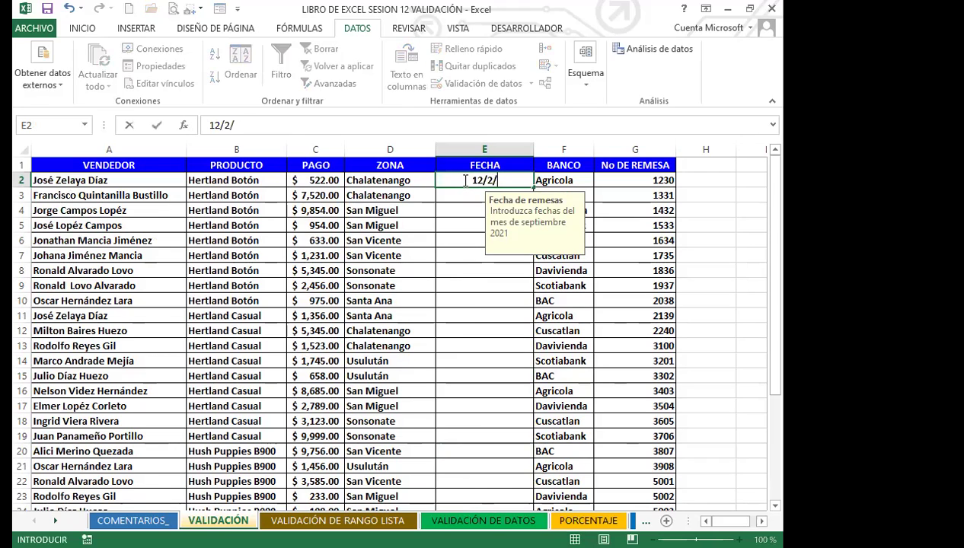
type("2021")
key("Return")
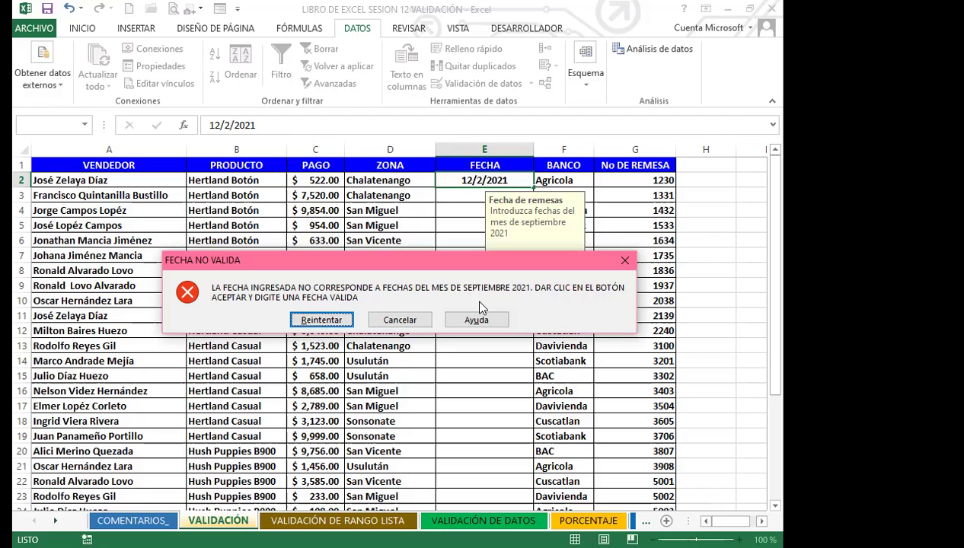
left_click(322, 319)
- Enter the FECHA dates 12/9/2021 in E2 and 14/9/2021 in E3
type("12")
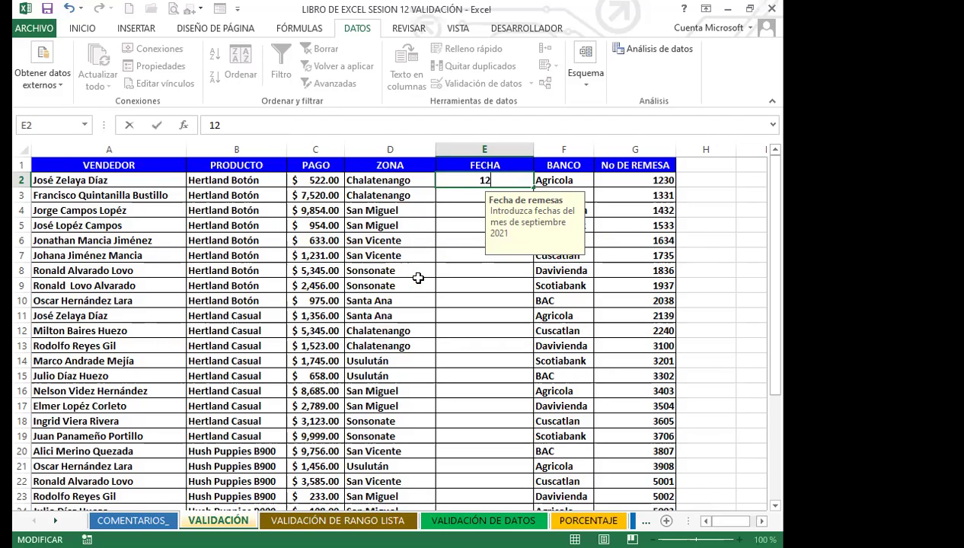
type("/9/2021")
key("Return")
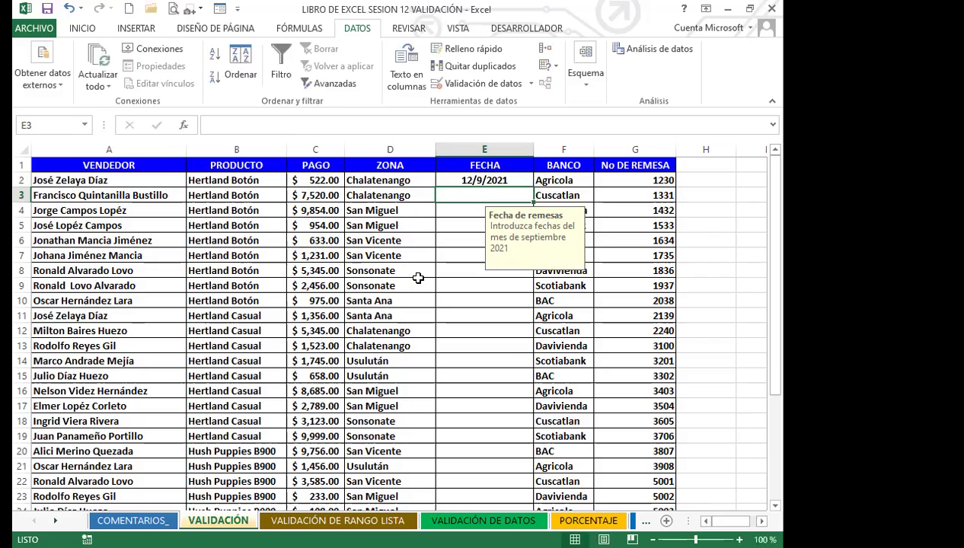
type("1/")
key("BackSpace")
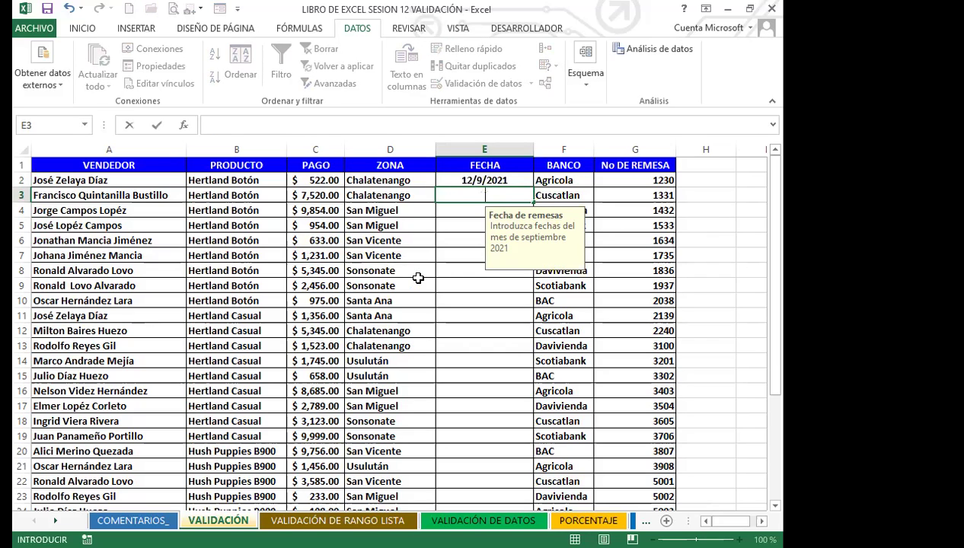
type("4/9/2021")
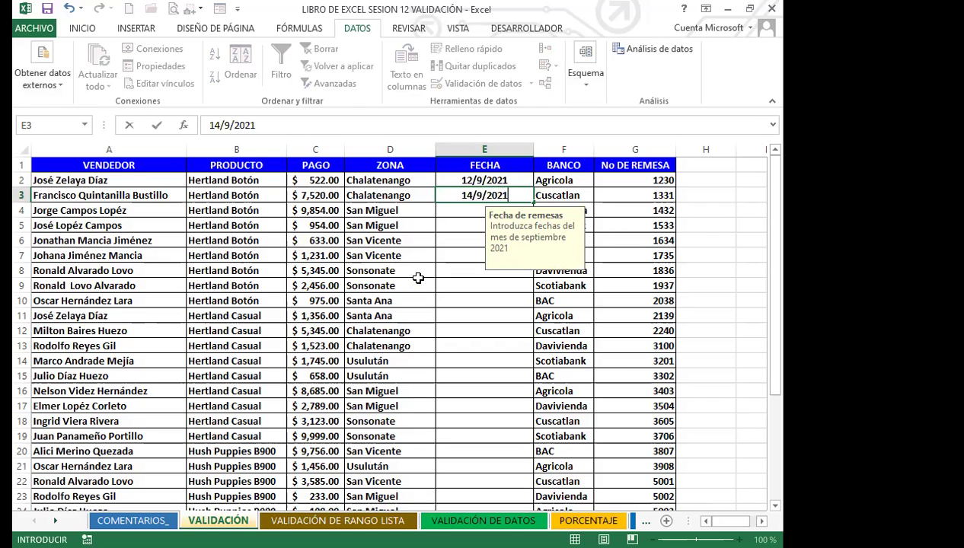
key("Return")
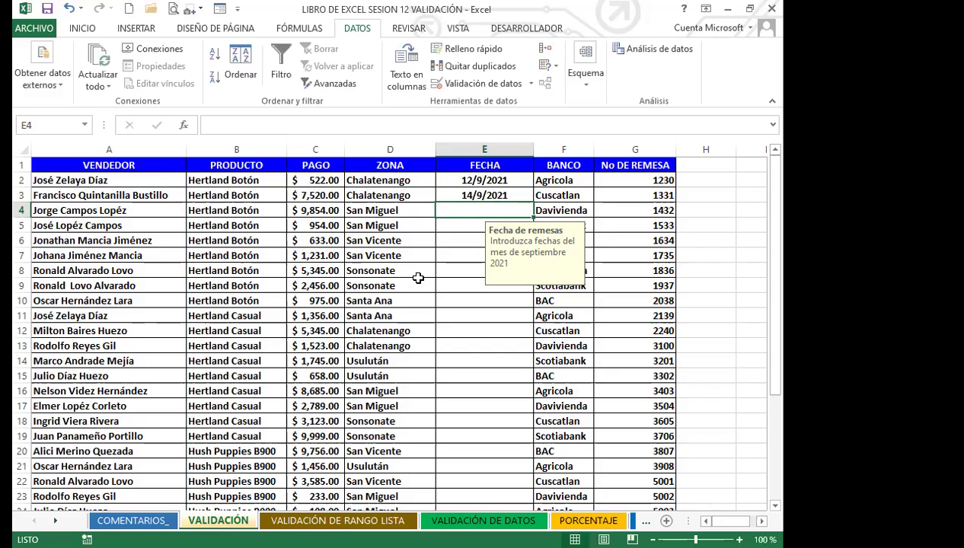
- Examine the validated FECHA range down to the last record, selecting E2:E32 as a whole
scroll(419, 365, "down", 6)
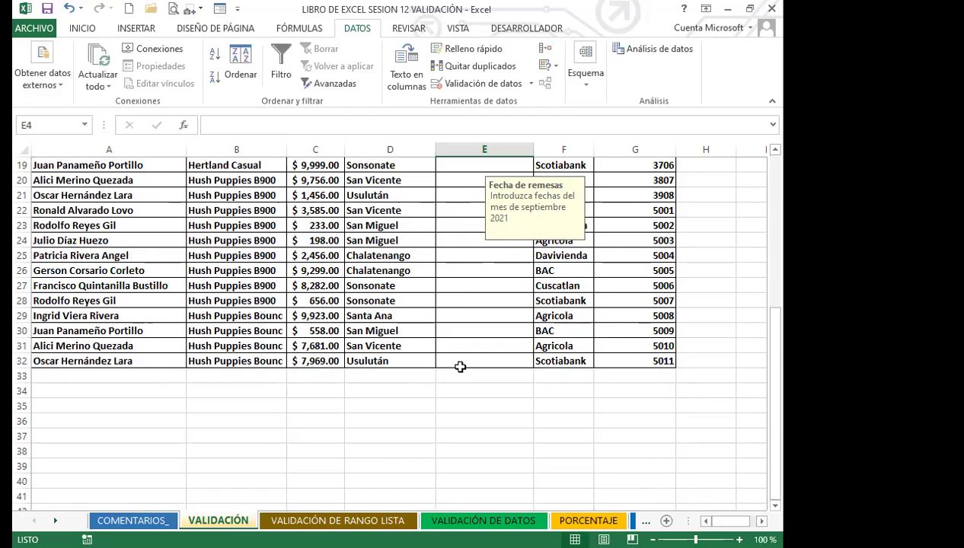
left_click(460, 363)
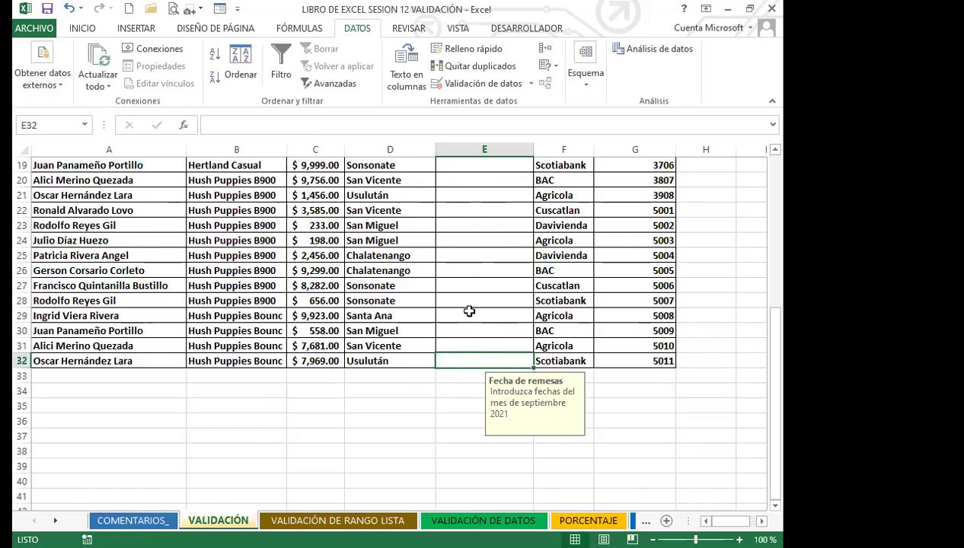
left_click(469, 312)
scroll(469, 312, "up", 6)
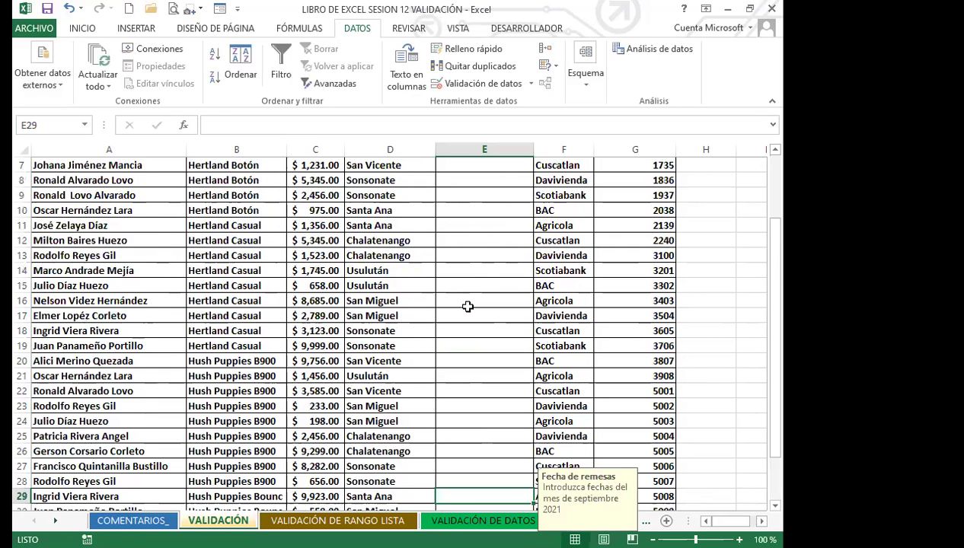
left_click_drag(464, 188, 491, 450)
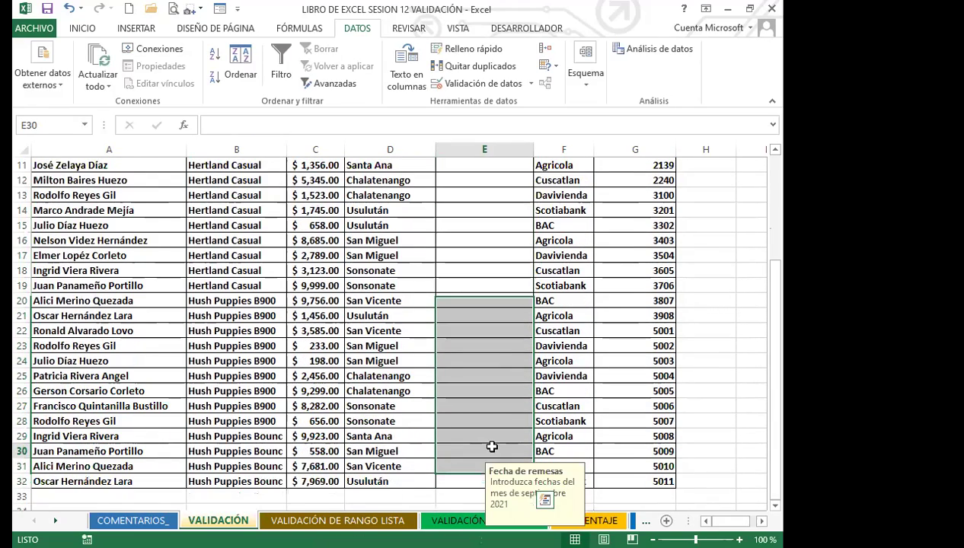
left_click(491, 449)
scroll(485, 303, "up", 4)
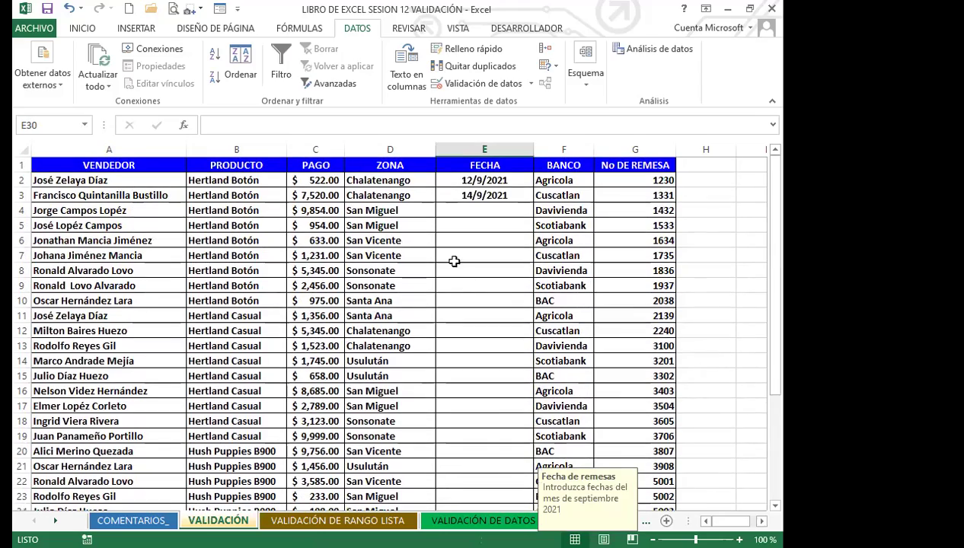
left_click_drag(451, 174, 463, 483)
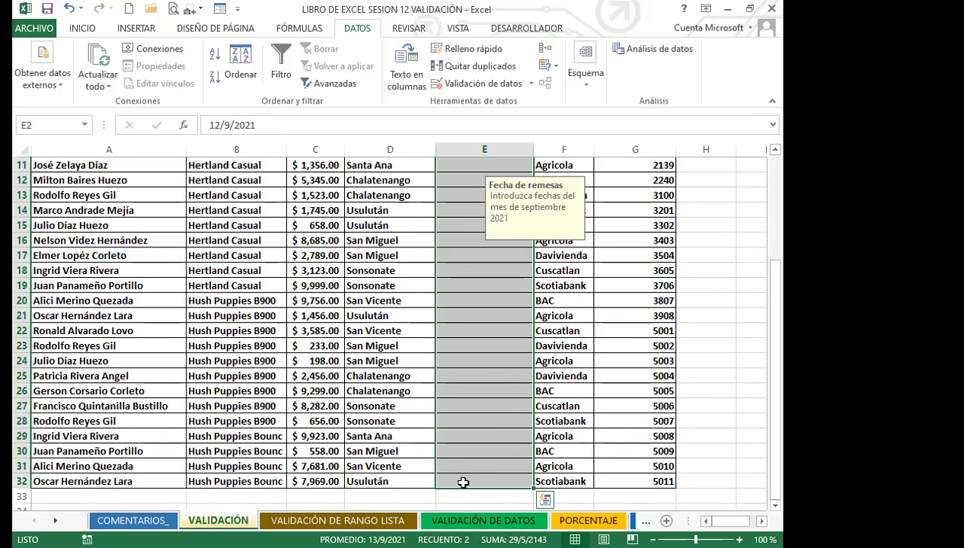
scroll(157, 449, "down", 2)
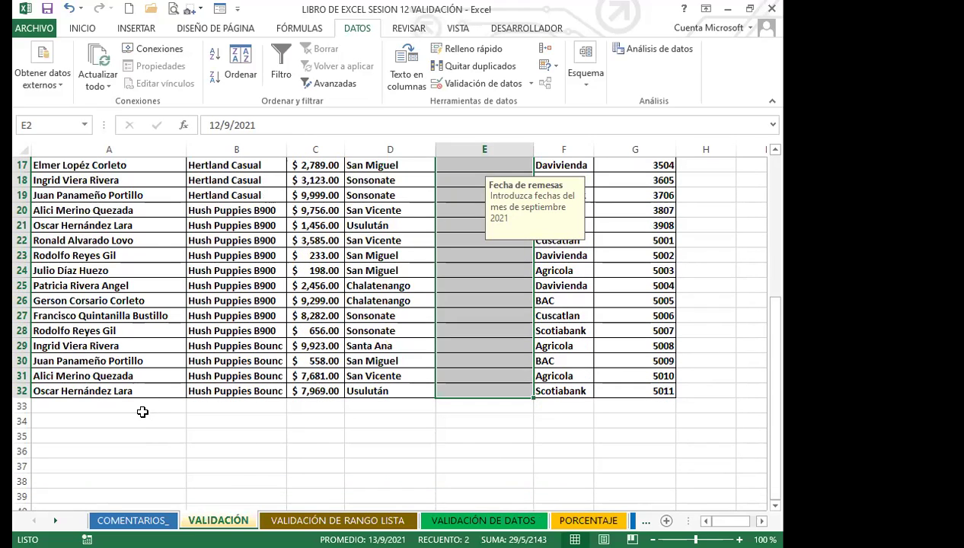
- Examine the empty rows from 33 down and compare FECHA cell E32 with the cells beneath it for the input message
left_click(144, 406)
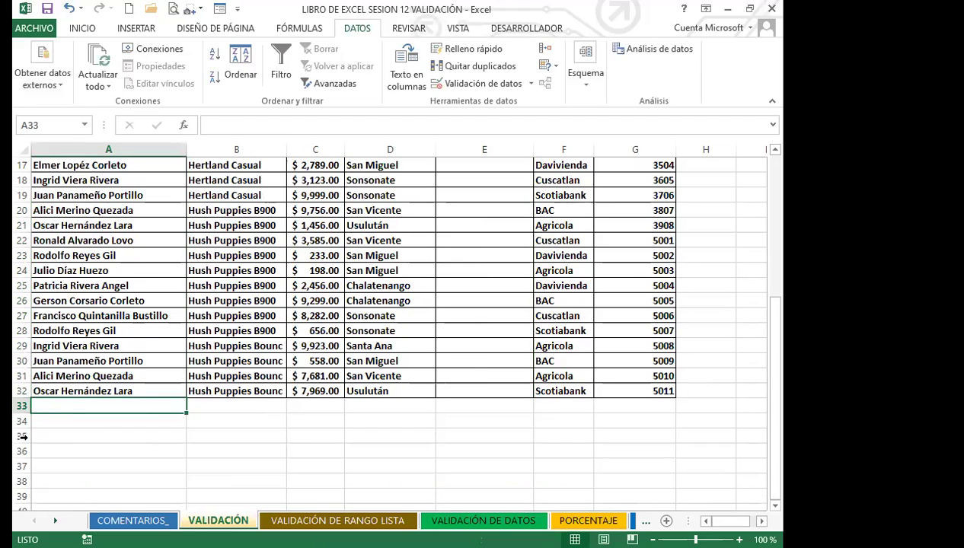
mouse_move(23, 408)
left_mouse_down()
mouse_move(21, 438)
mouse_move(21, 415)
left_mouse_up()
left_click(20, 411)
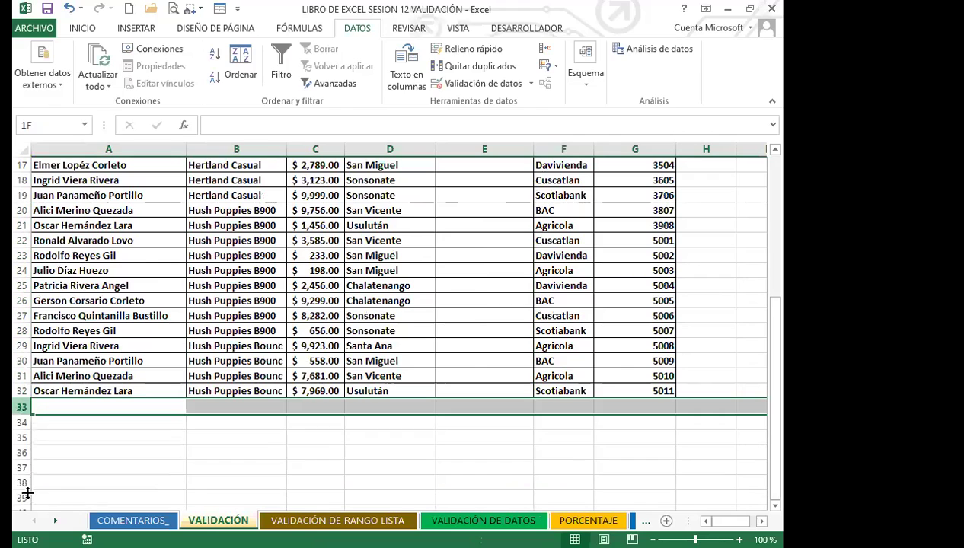
left_click_drag(28, 493, 28, 493)
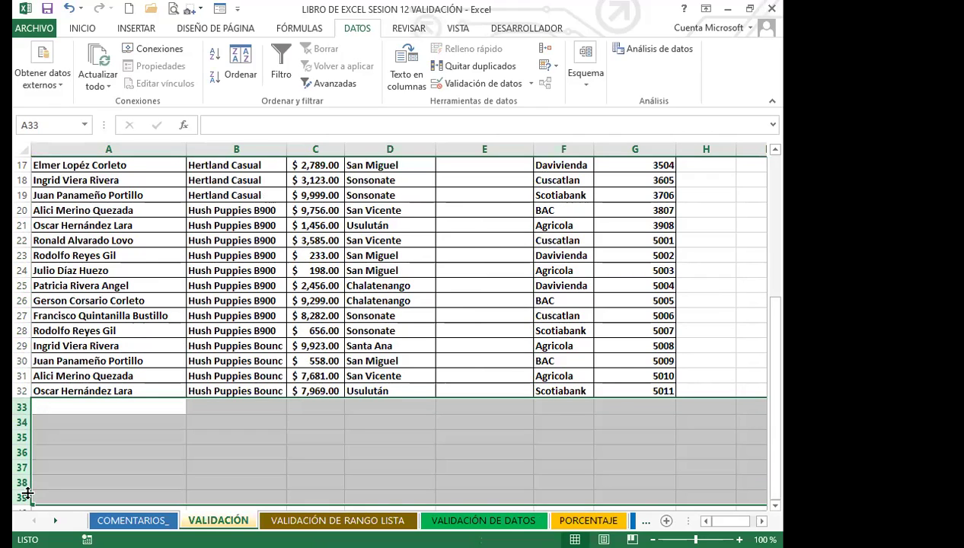
left_click(402, 416)
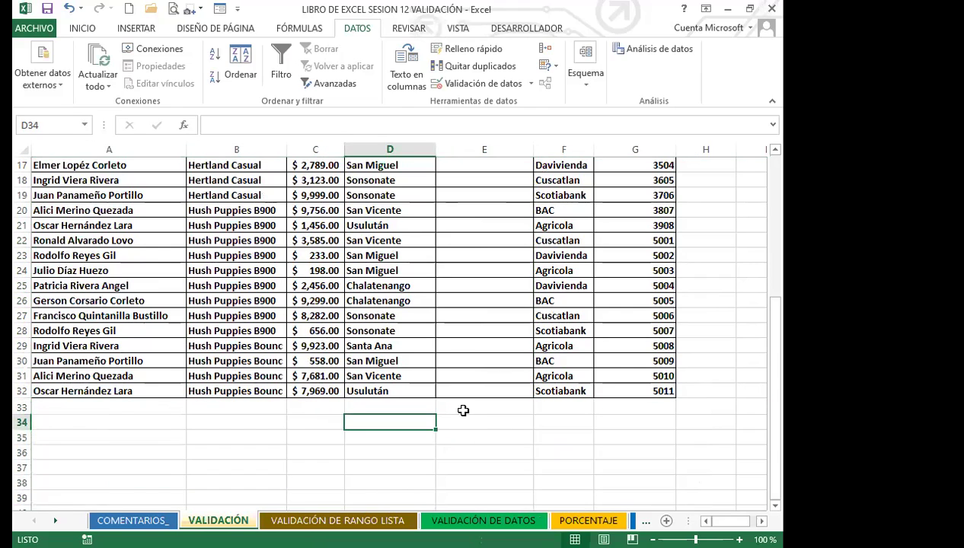
left_click(461, 405)
left_click(474, 432)
left_click(478, 391)
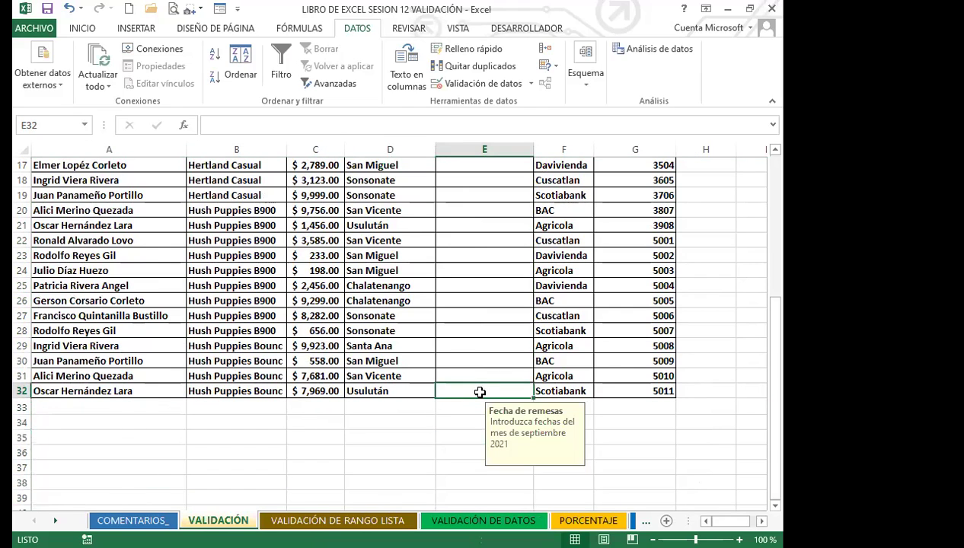
left_click(454, 401)
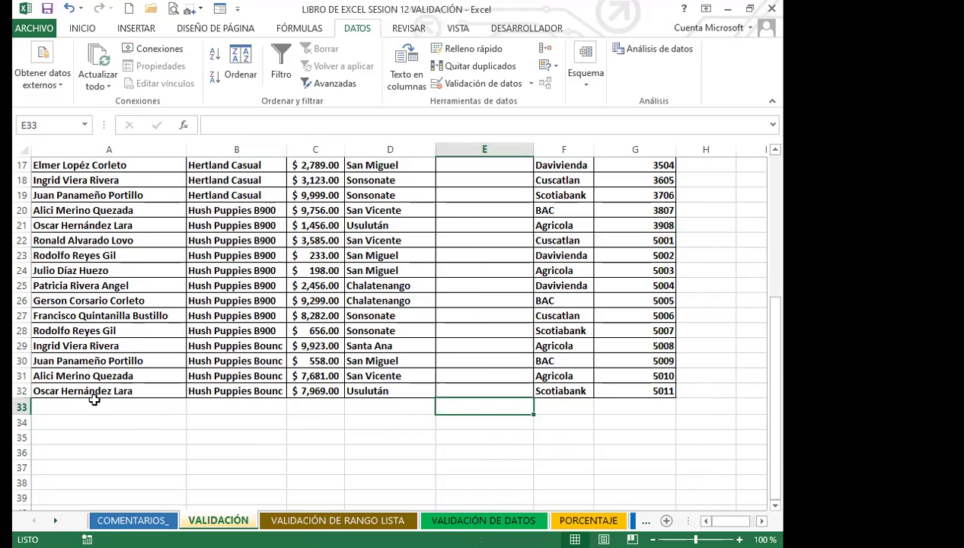
left_click(158, 406)
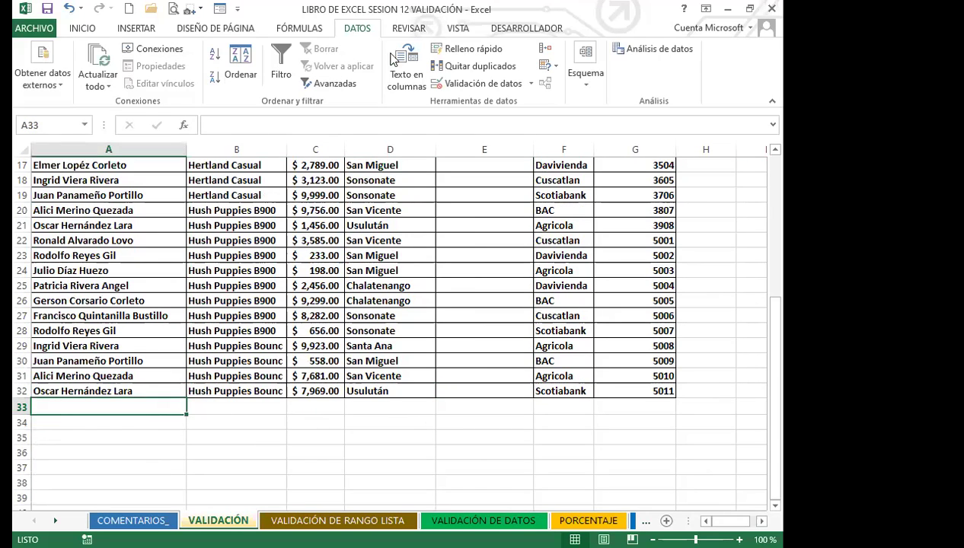
left_click(408, 30)
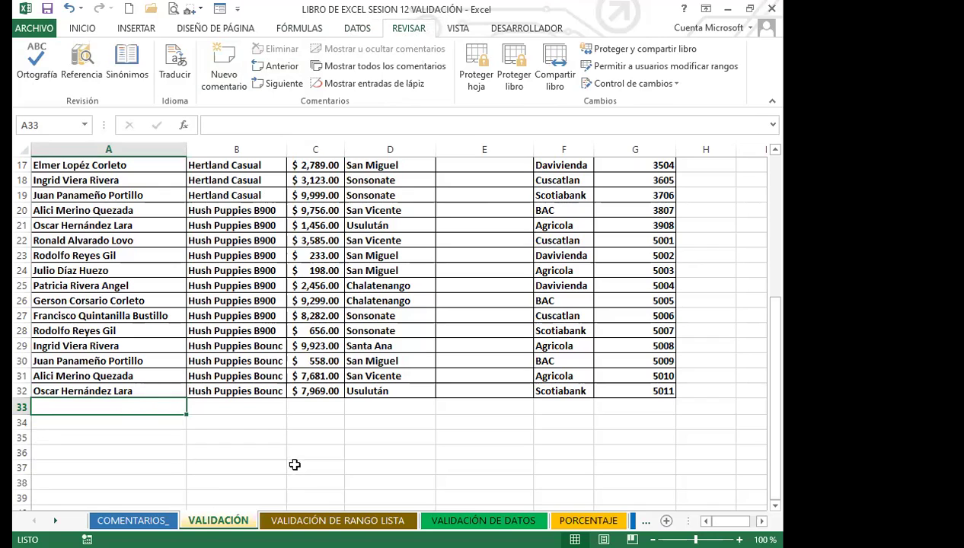
left_click_drag(292, 463, 450, 488)
scroll(393, 444, "down", 3)
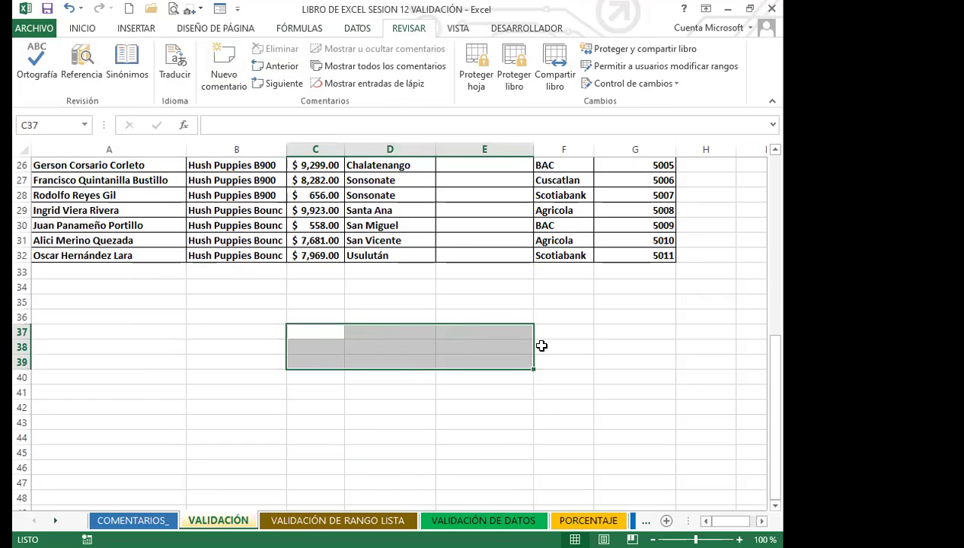
left_click(437, 392)
left_click_drag(437, 392, 381, 392)
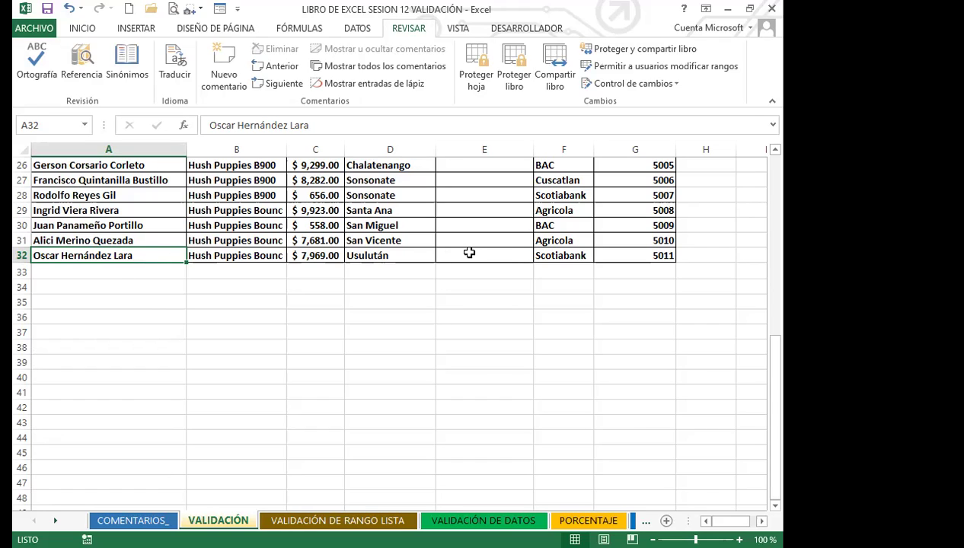
- Examine cells E33:E47 below the table against the FECHA cells within it, and locate the last record in row 32
left_click_drag(466, 271, 466, 491)
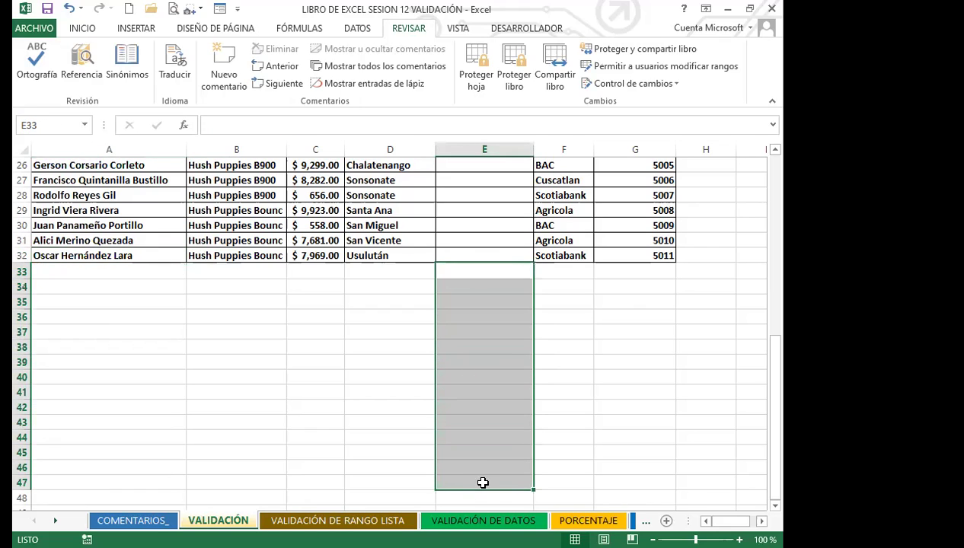
left_click(134, 272)
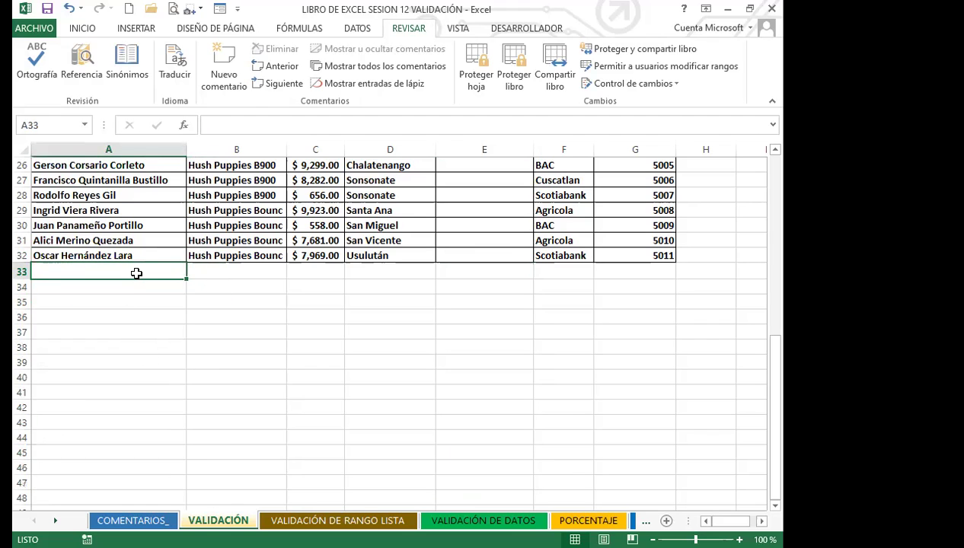
scroll(137, 273, "up", 6)
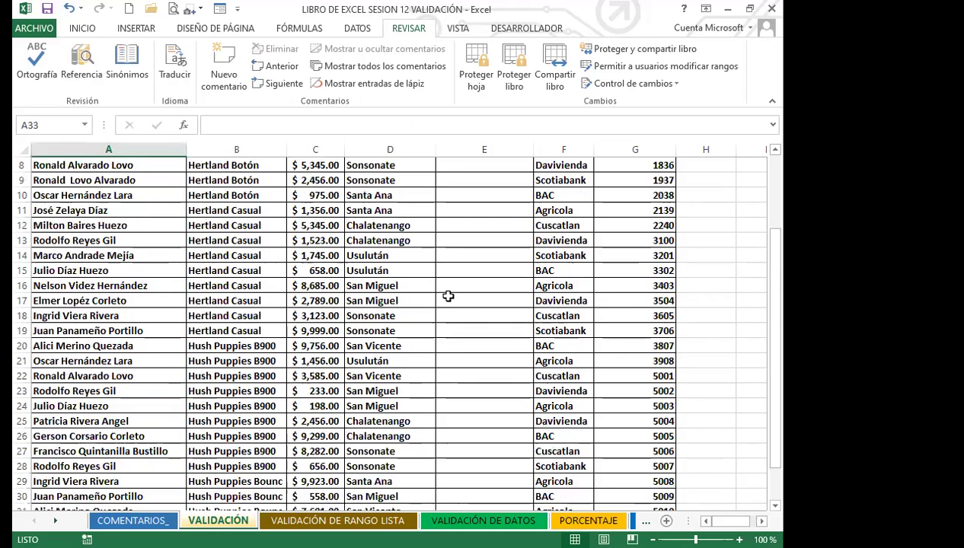
left_click(448, 300)
scroll(474, 261, "up", 3)
left_click(456, 244)
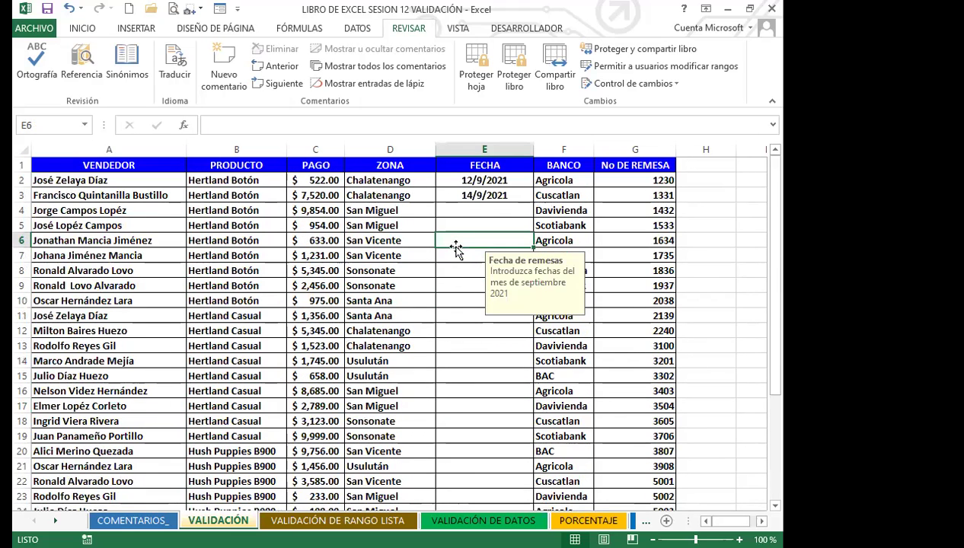
left_click(164, 420)
scroll(164, 420, "down", 6)
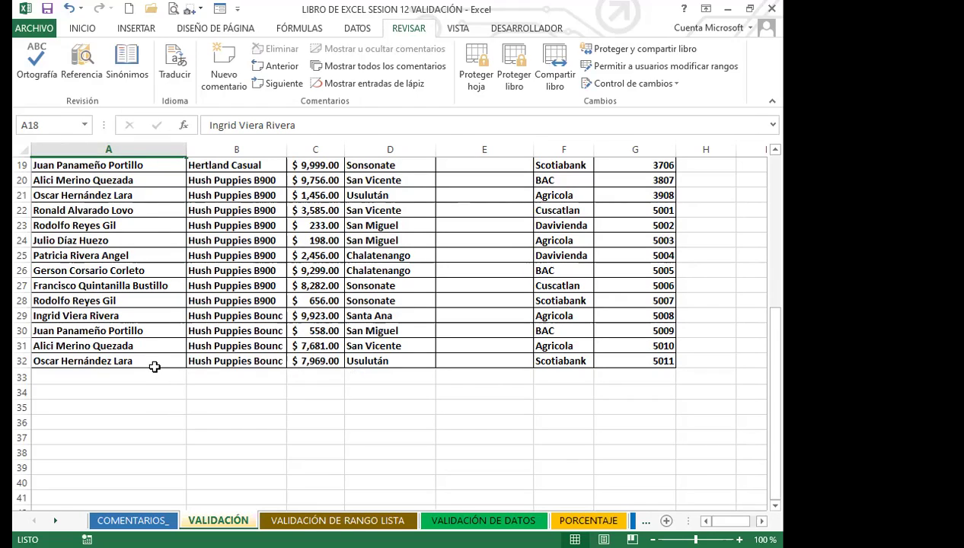
left_click(137, 360)
scroll(229, 389, "up", 2)
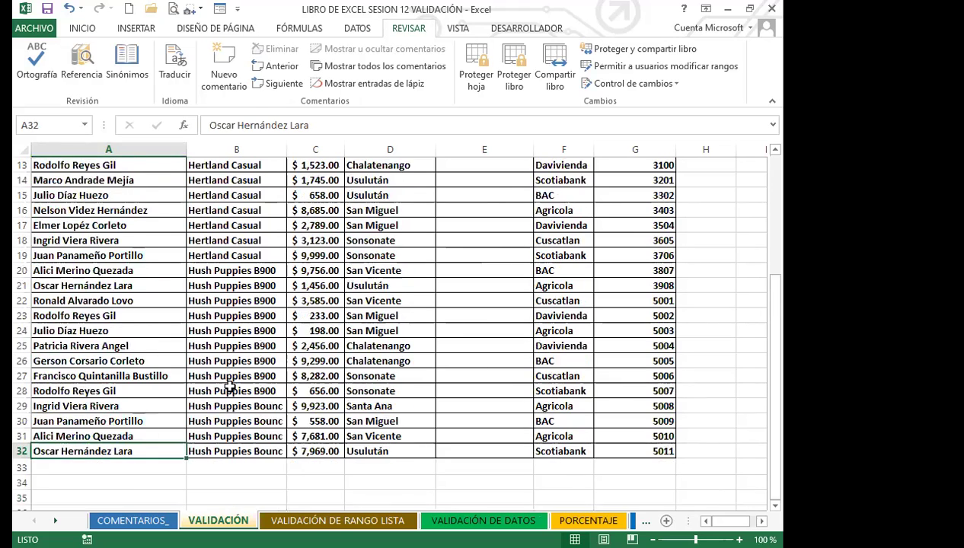
- Recheck FECHA cell E7 and switch to the start of the VALORES list on the VALIDACIÓN DE RANGO LISTA sheet
scroll(229, 388, "up", 4)
left_click(467, 258)
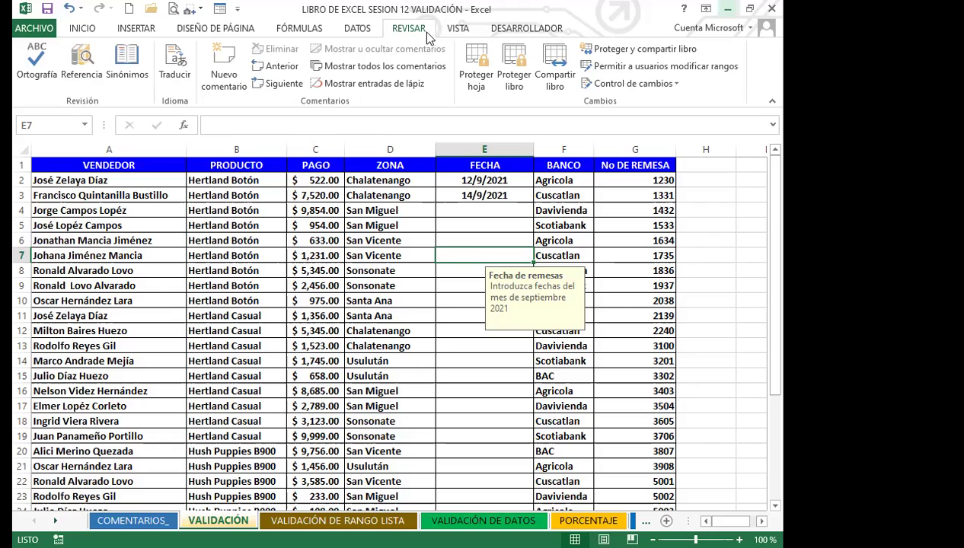
left_click(308, 518)
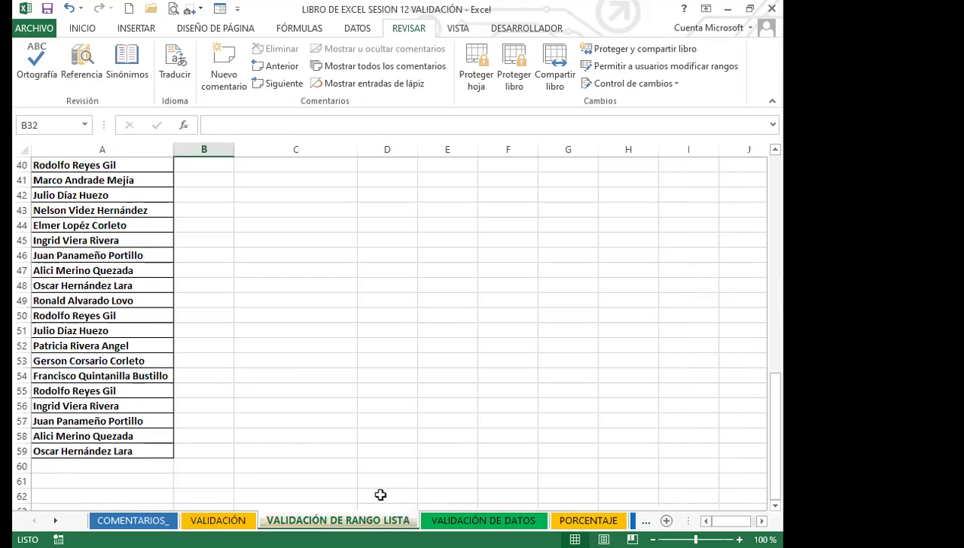
left_click(273, 371)
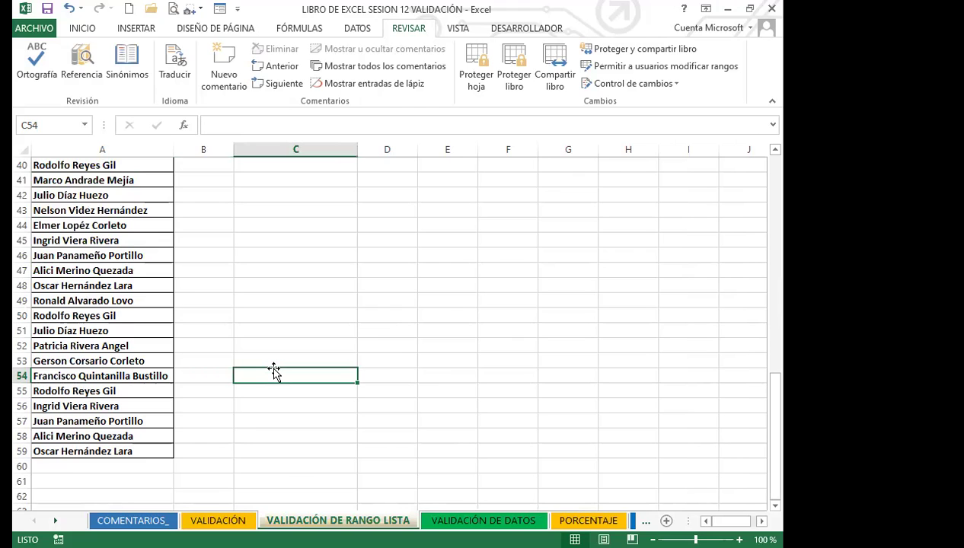
scroll(274, 370, "up", 13)
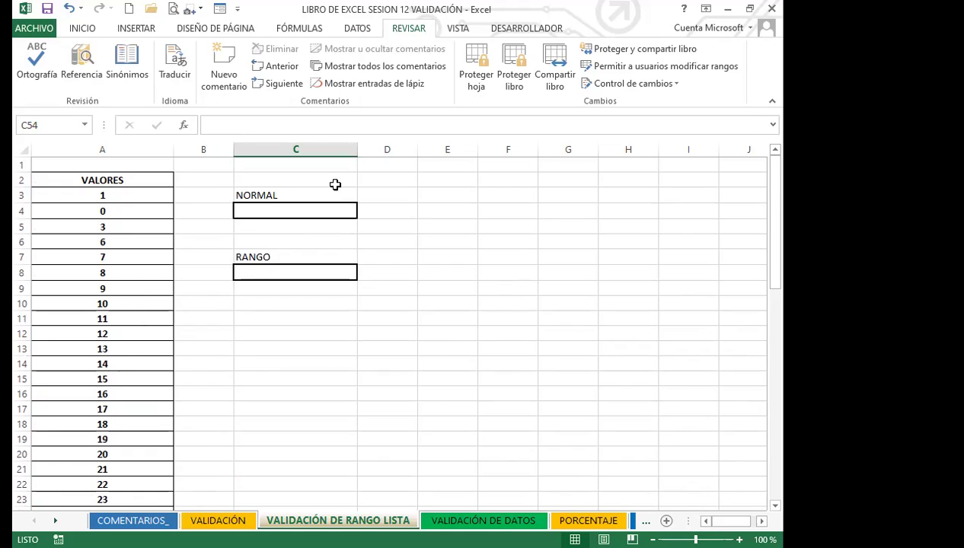
- Start a data validation rule for the NORMAL cell C4 that allows a list (Lista)
left_click(317, 206)
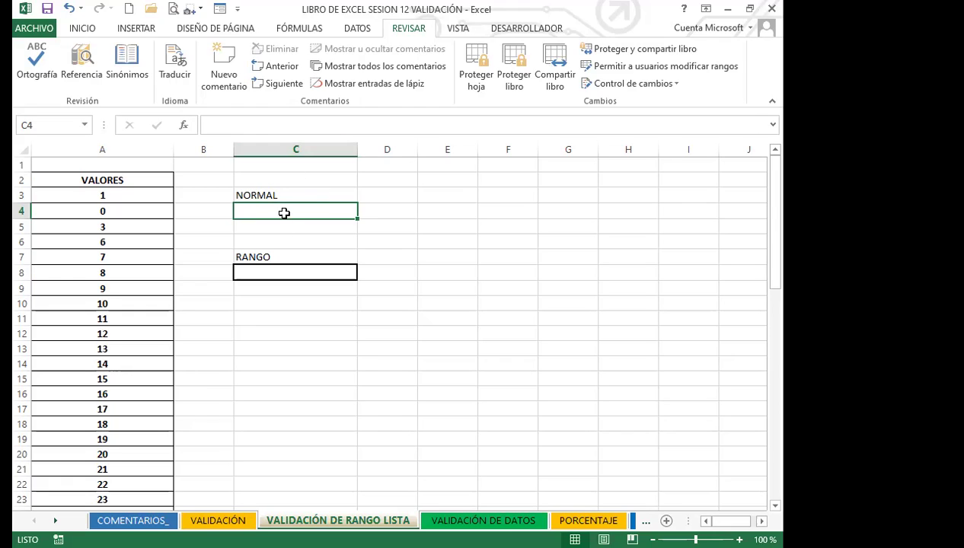
left_click(259, 258)
left_click(260, 209)
left_click(352, 29)
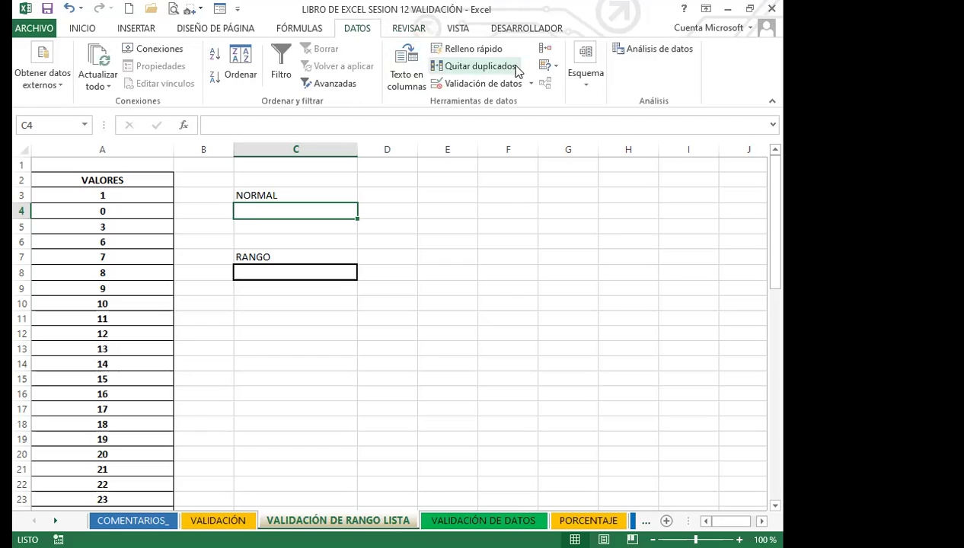
left_click(531, 84)
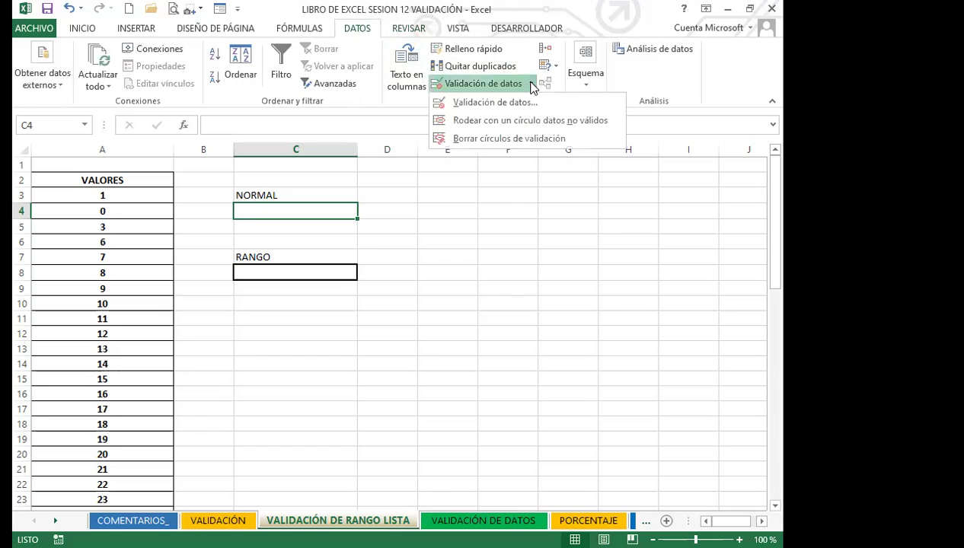
left_click(480, 104)
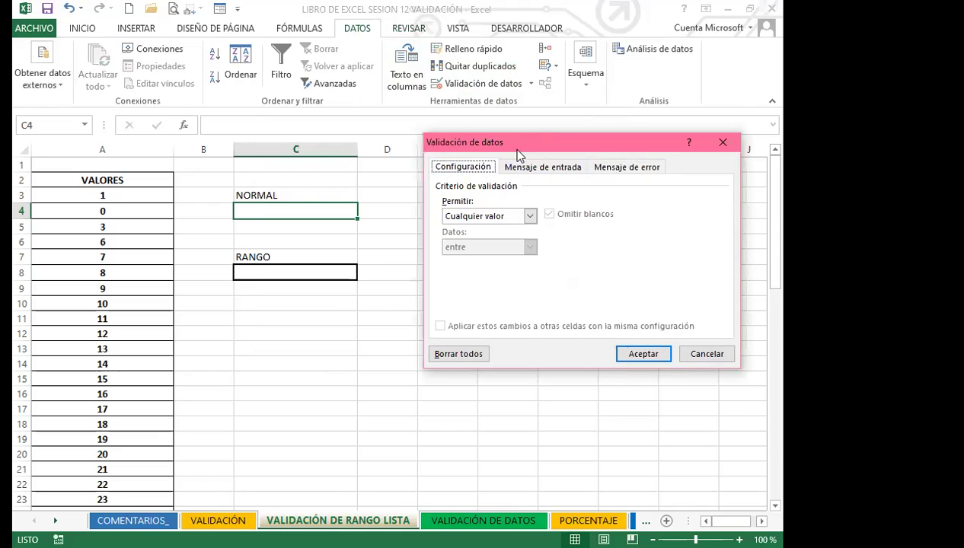
left_click(529, 217)
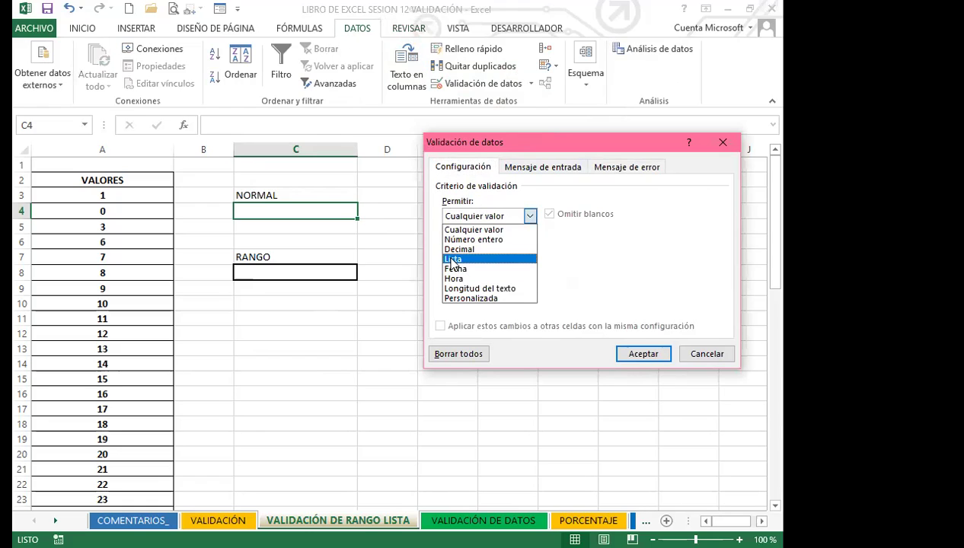
left_click(453, 261)
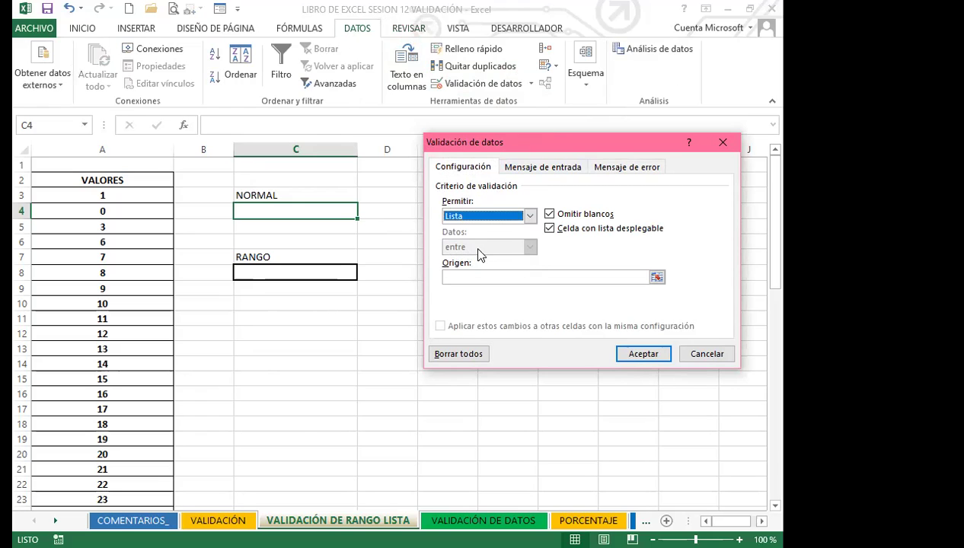
- Set the rule's source to the VALORES range =$A$3:$A$25 and apply the validation to C4
left_click(461, 277)
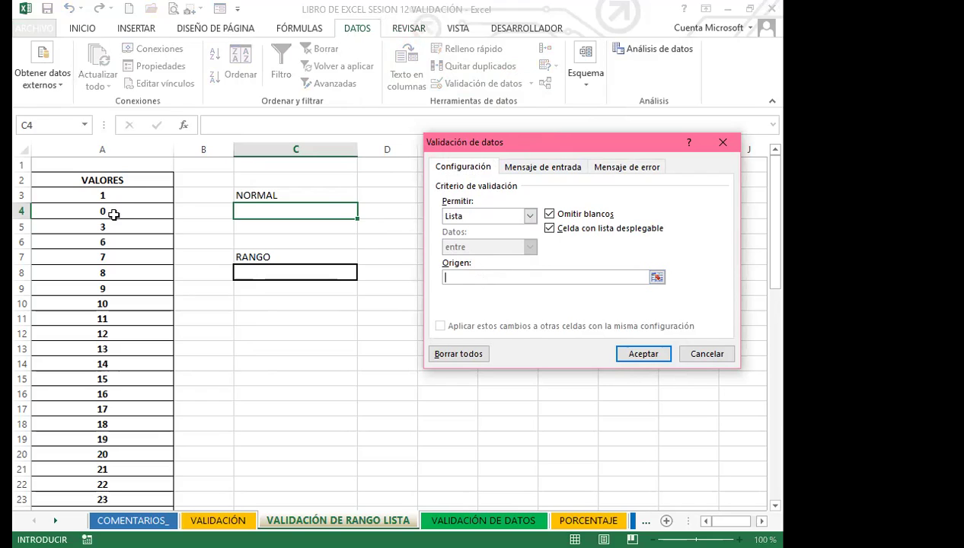
left_click(130, 196)
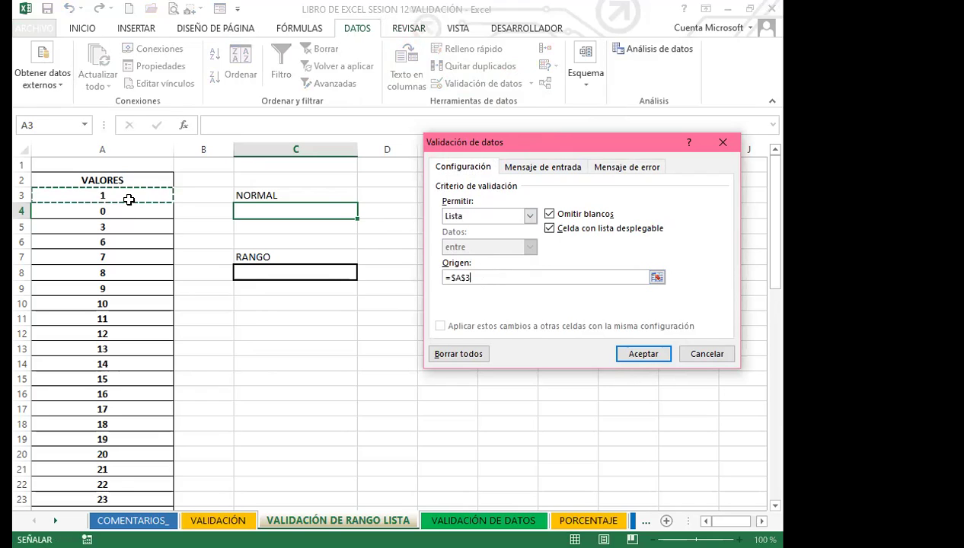
key("ctrl+shift+Down")
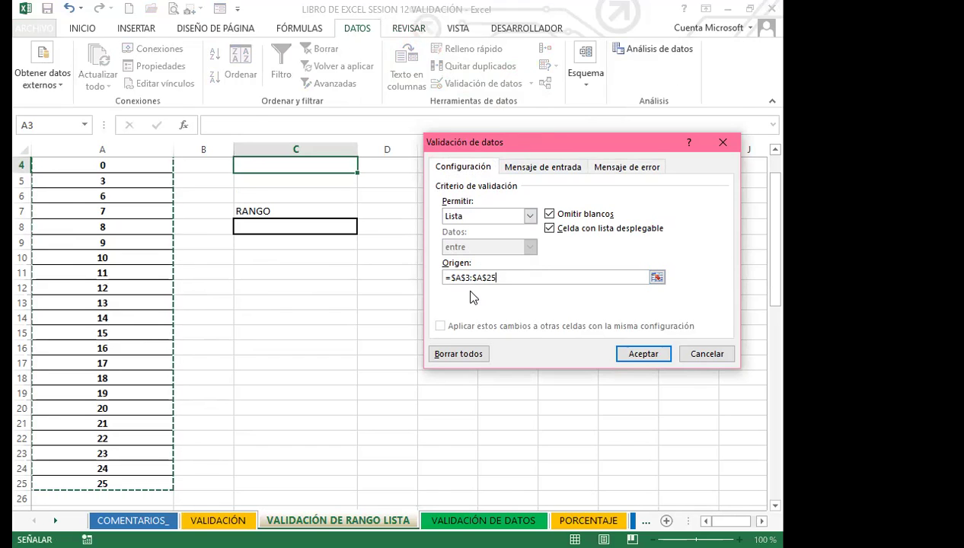
left_click_drag(594, 147, 532, 169)
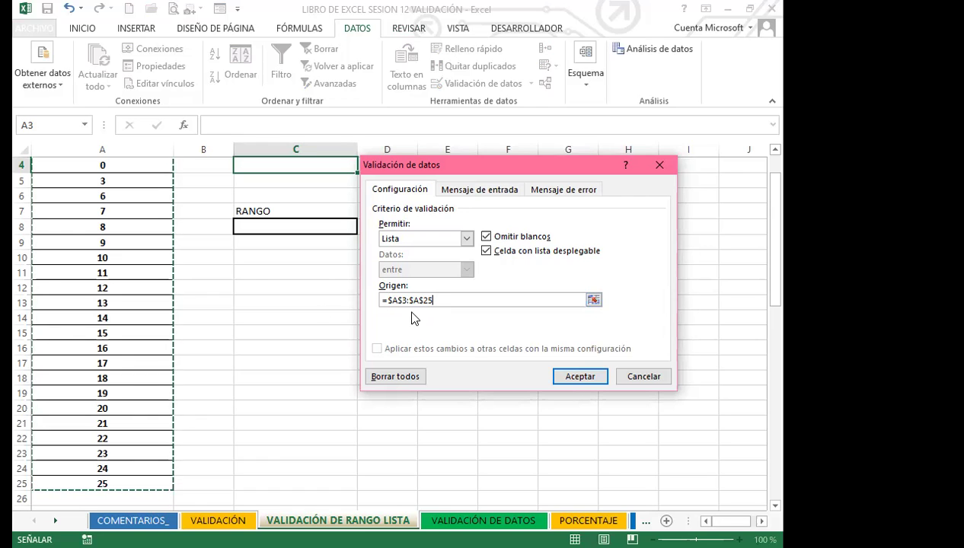
left_click(427, 301)
key("BackSpace")
type("2")
left_click(578, 377)
scroll(330, 301, "up", 1)
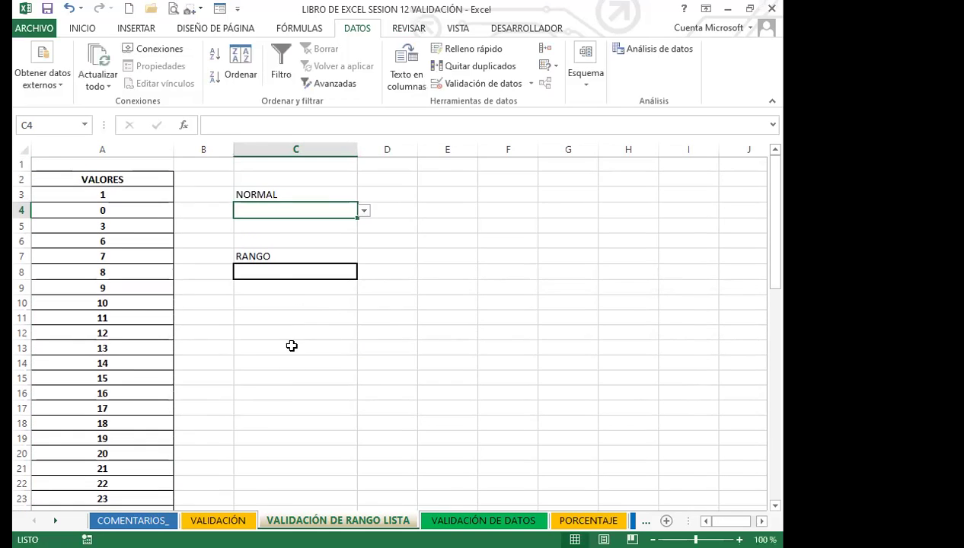
- Compare the VALORES entries from A3 down with the options offered in C4's drop-down list
left_click(293, 378)
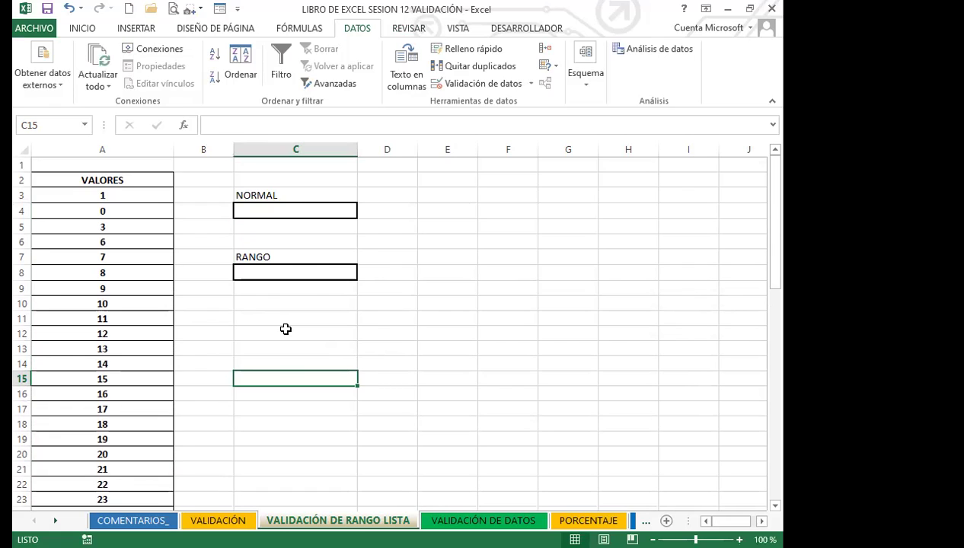
left_click(323, 214)
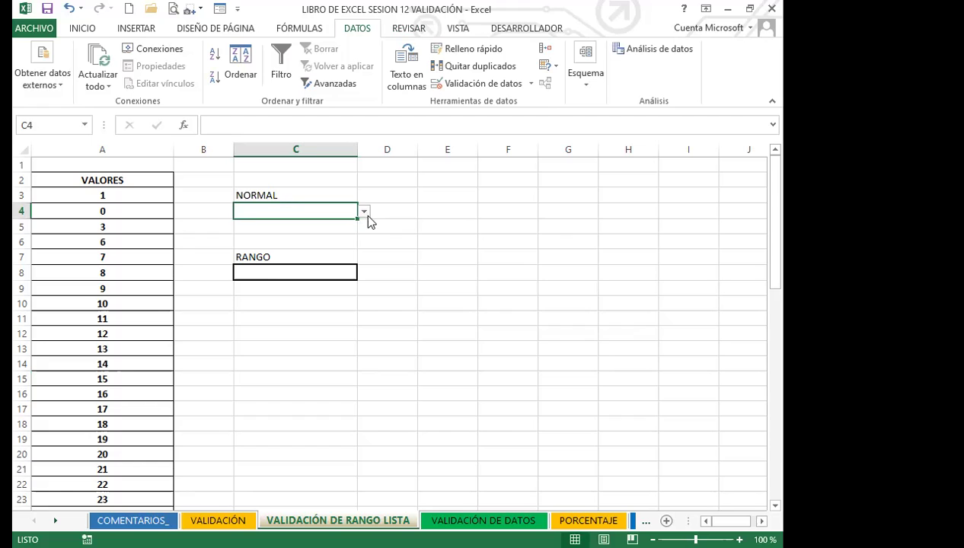
left_click(127, 196)
scroll(134, 427, "down", 2)
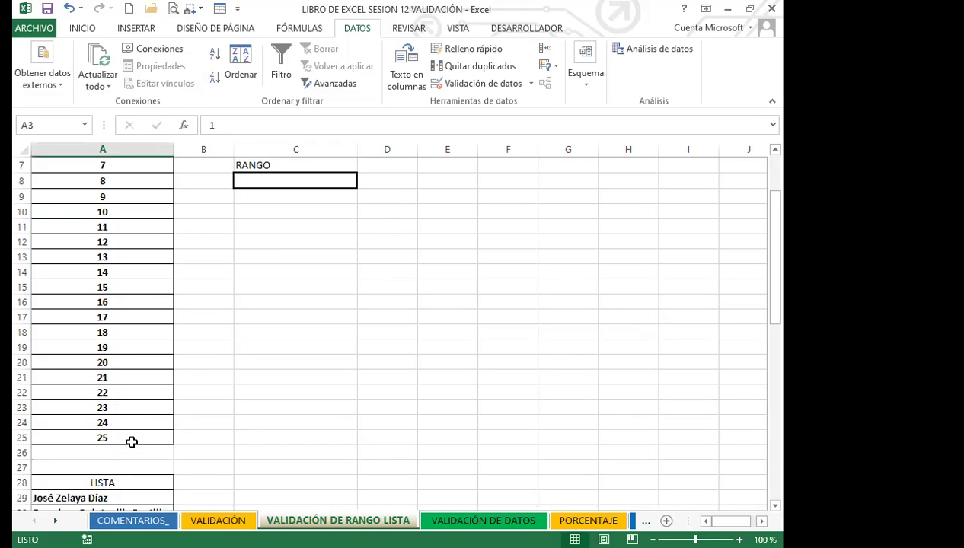
scroll(133, 440, "up", 2)
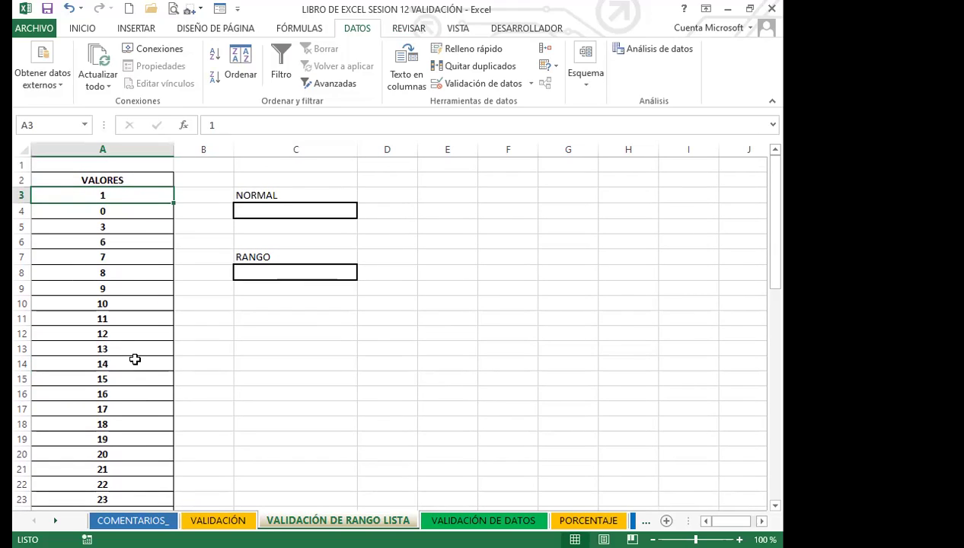
left_click(306, 208)
left_click(364, 212)
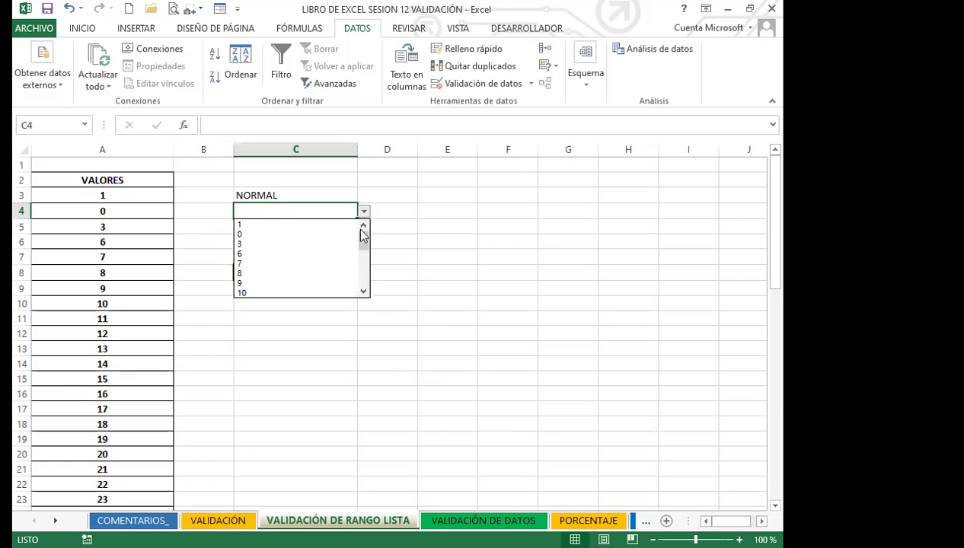
mouse_move(366, 245)
left_mouse_down()
mouse_move(366, 286)
mouse_move(365, 237)
left_mouse_up()
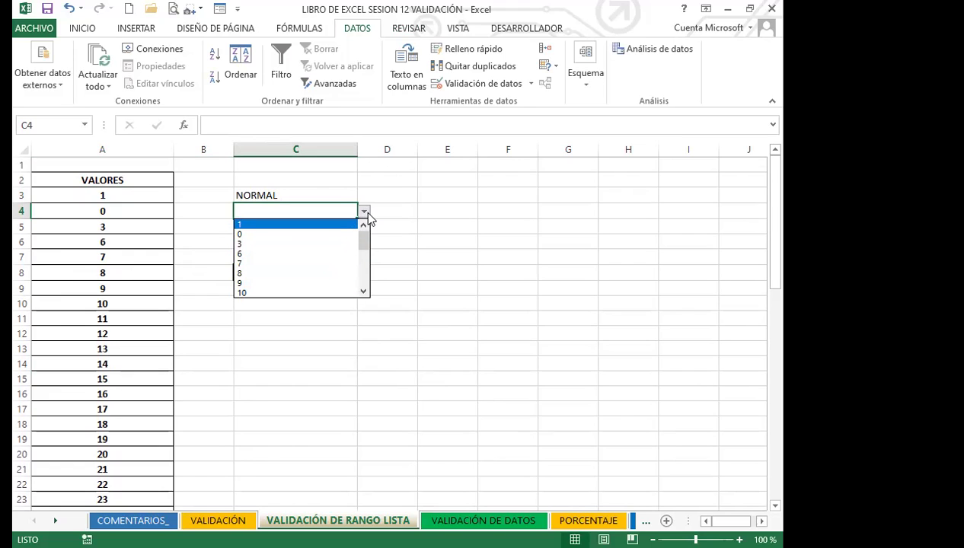
- Test C4's drop-down list by choosing 6, 12 and finally 18
left_click(245, 253)
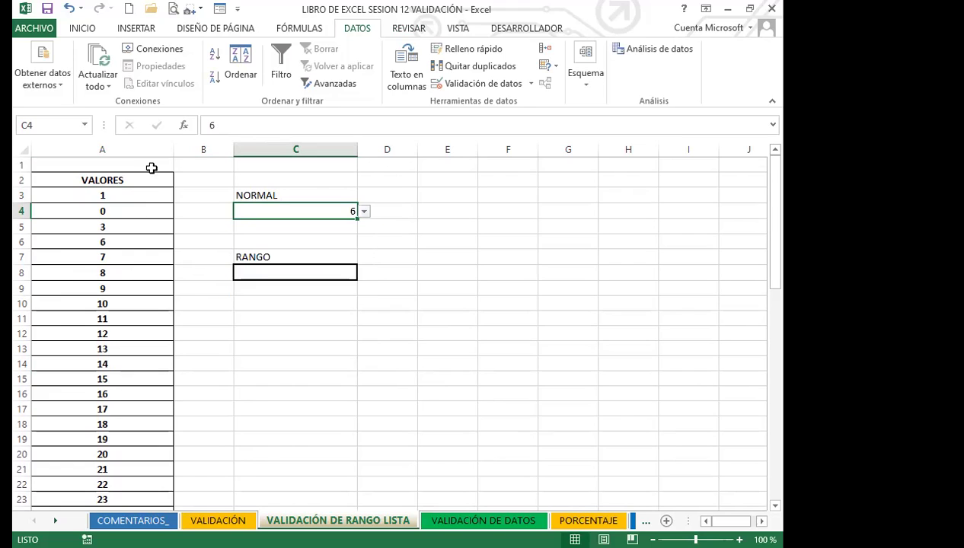
left_click(364, 212)
left_click(243, 281)
left_click(365, 213)
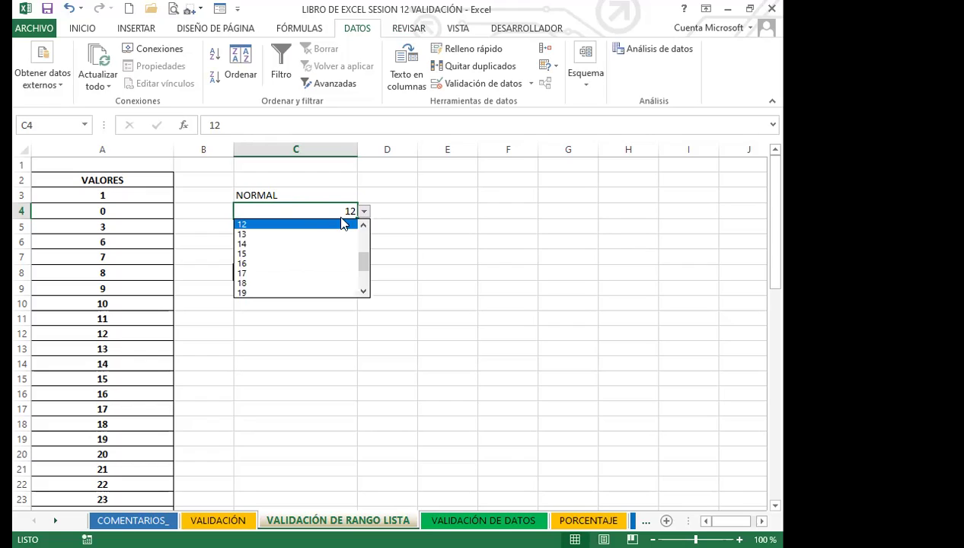
left_click(244, 284)
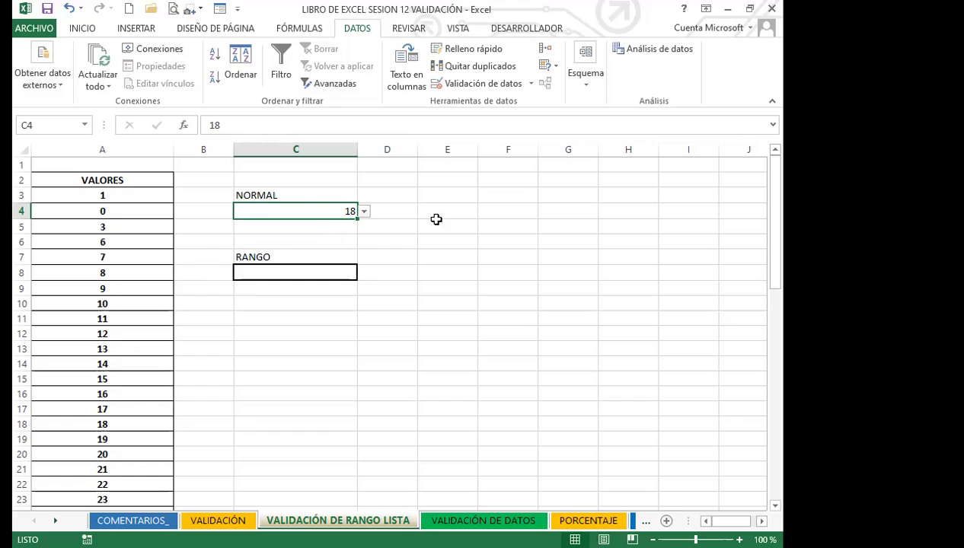
- Start a data validation rule for the empty range F4:F15 that allows a list (Lista)
left_click_drag(512, 211, 507, 381)
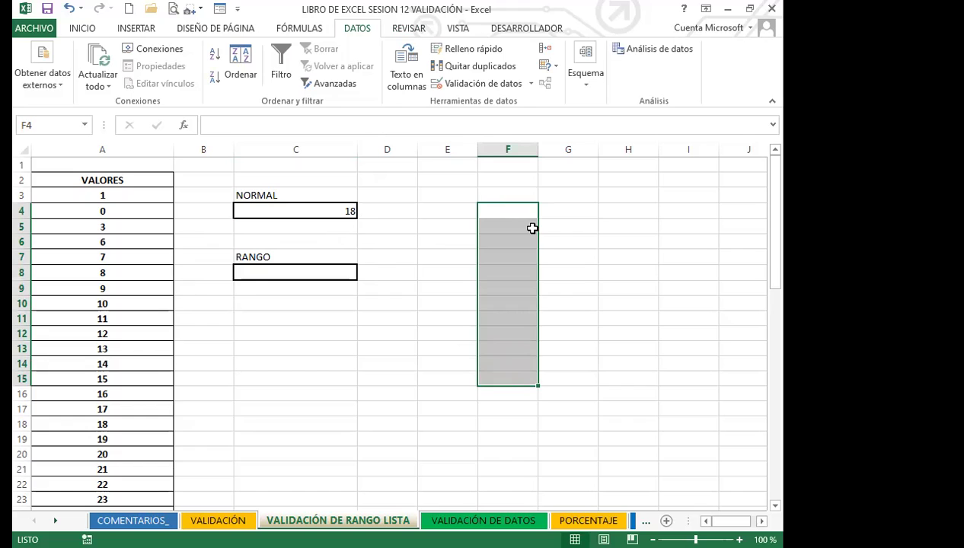
left_click(531, 84)
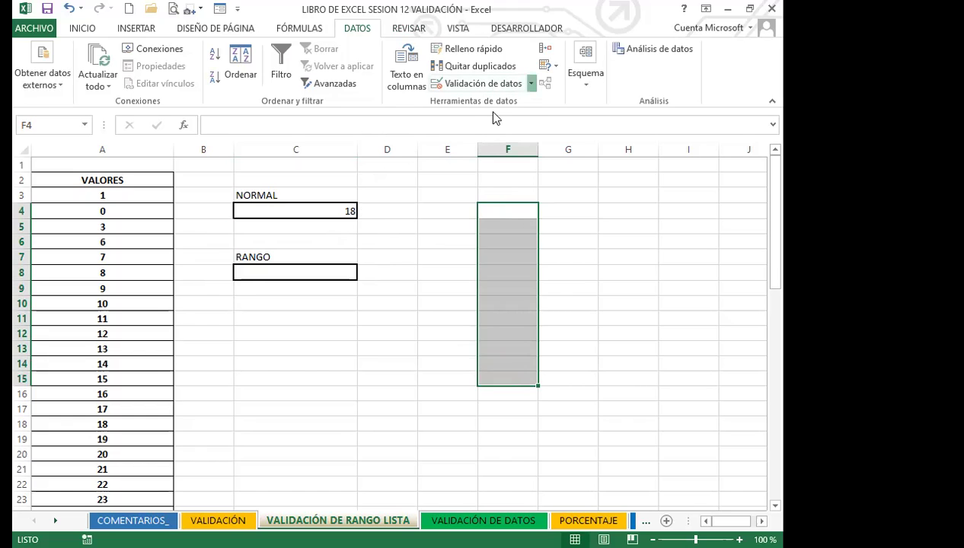
left_click(495, 102)
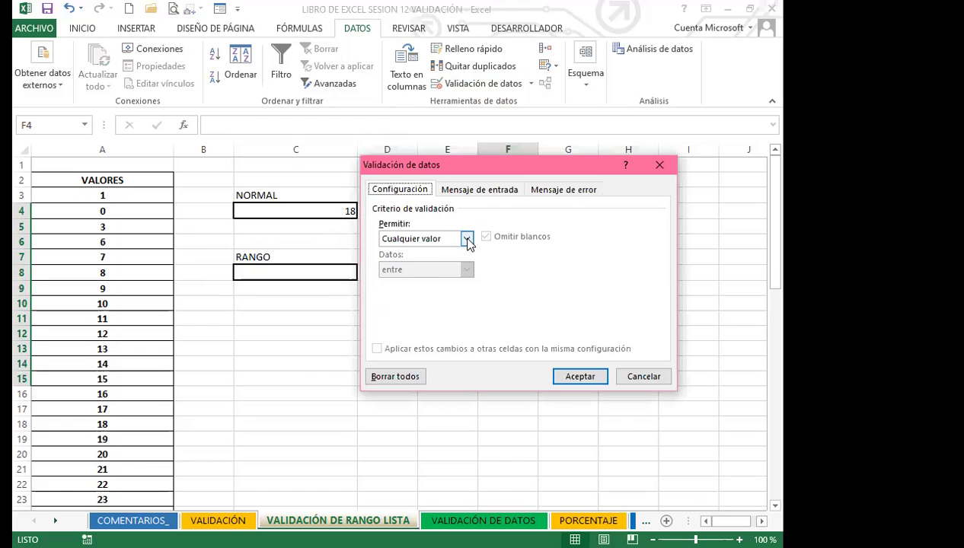
left_click(467, 238)
left_click(391, 282)
- Use =$A$3:$A$25 as the list source for F4:F15 and apply the validation
left_click(404, 298)
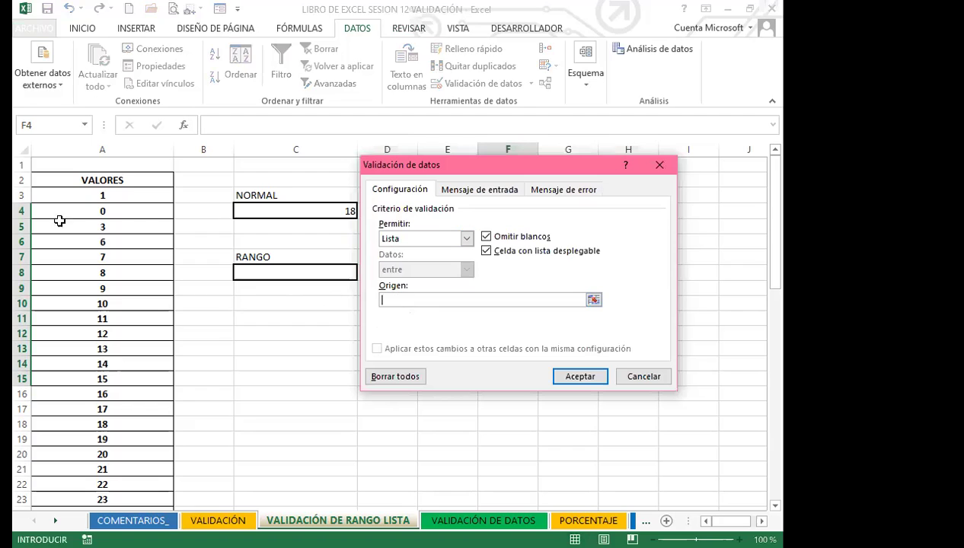
left_click(102, 200)
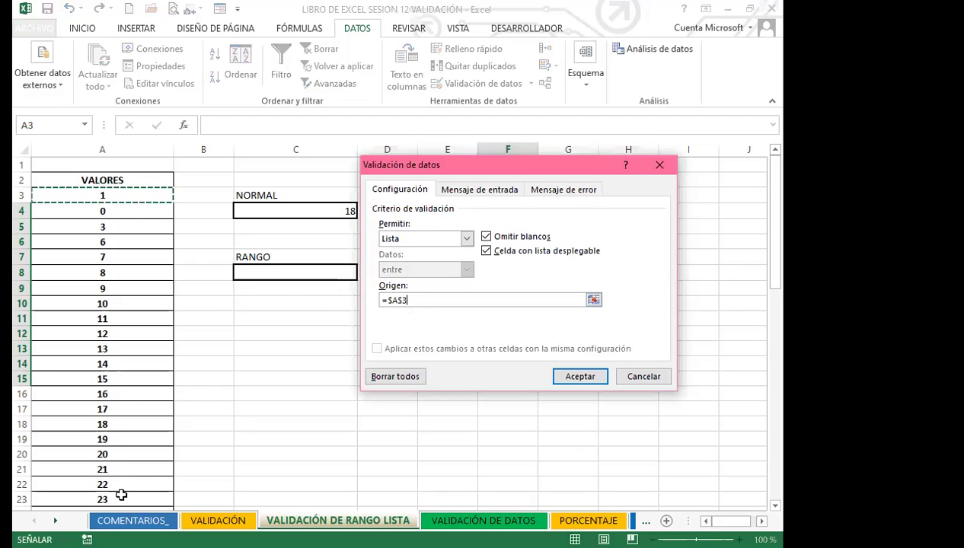
scroll(386, 348, "down", 1)
type(":$A$25")
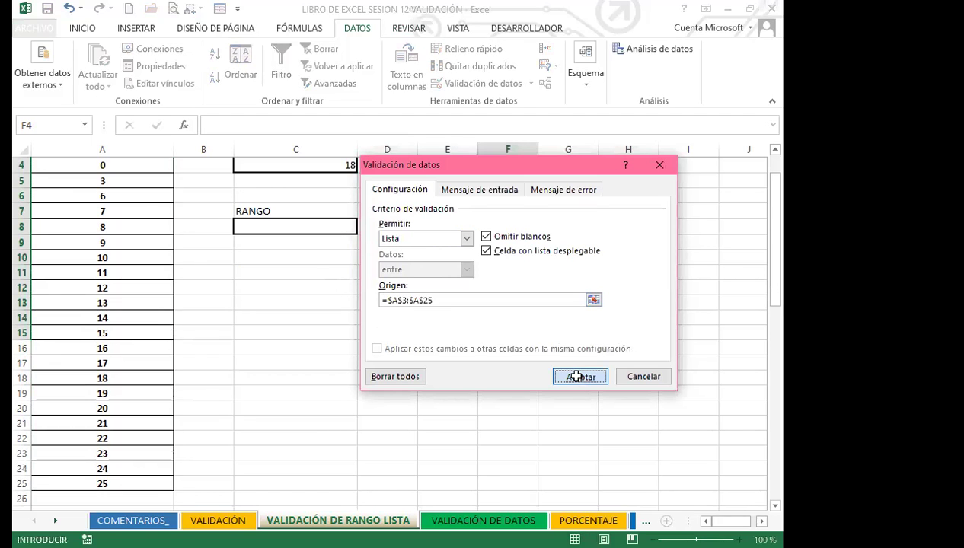
left_click(577, 377)
- Examine cells F5 through F11 one after another for the drop-down list
scroll(510, 225, "up", 1)
left_click(511, 229)
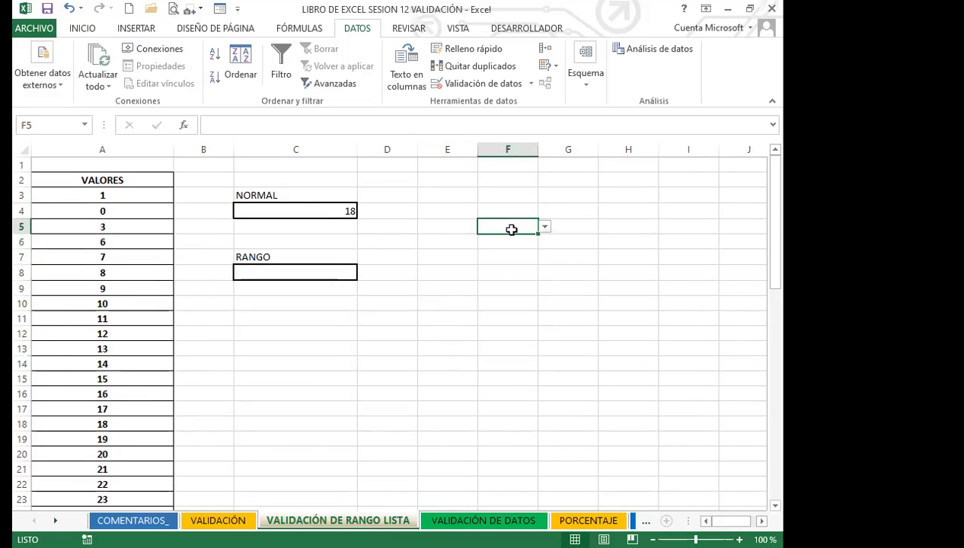
key("Down")
key("Down")
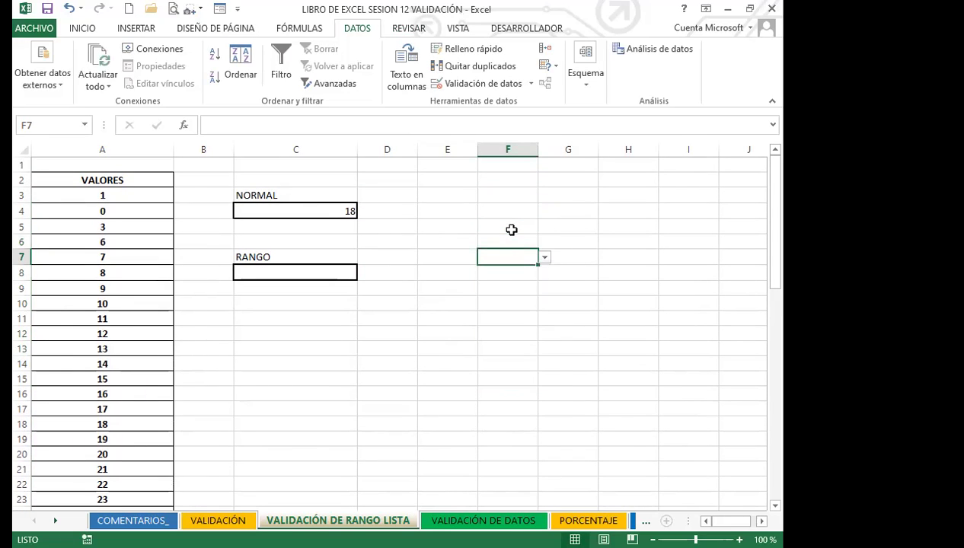
key("Down")
key("Down")
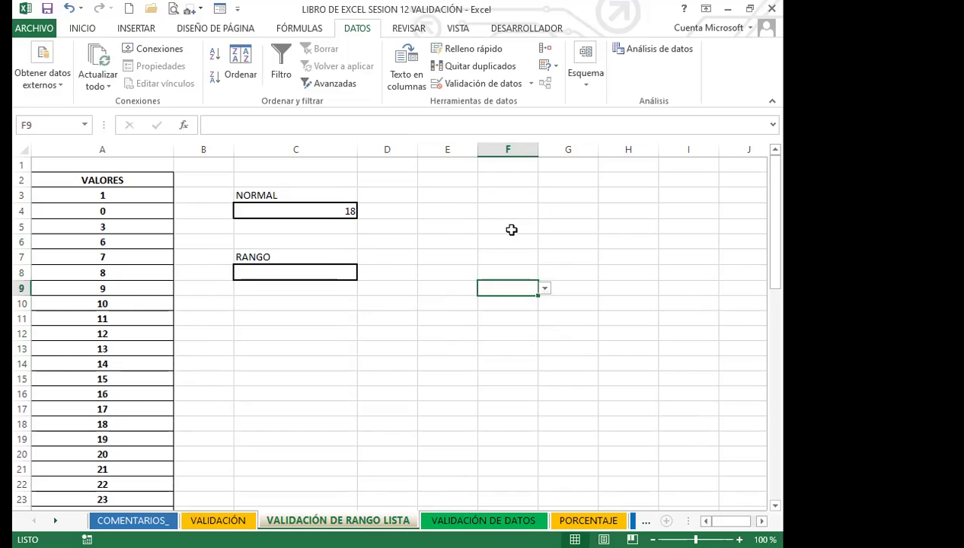
key("Down")
key("Down")
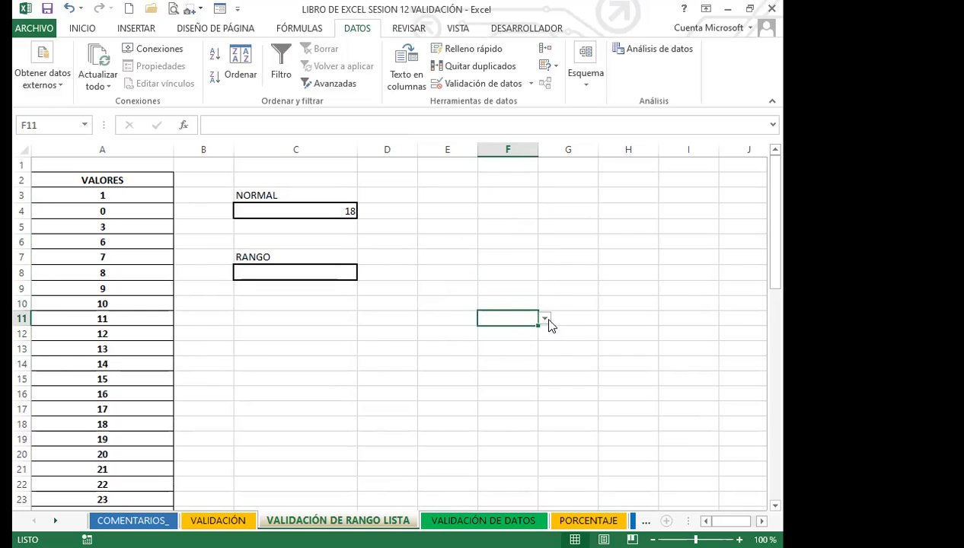
- Choose 6 from the drop-down list in F11 and select cell F9
left_click(545, 319)
left_click(448, 359)
left_click(521, 289)
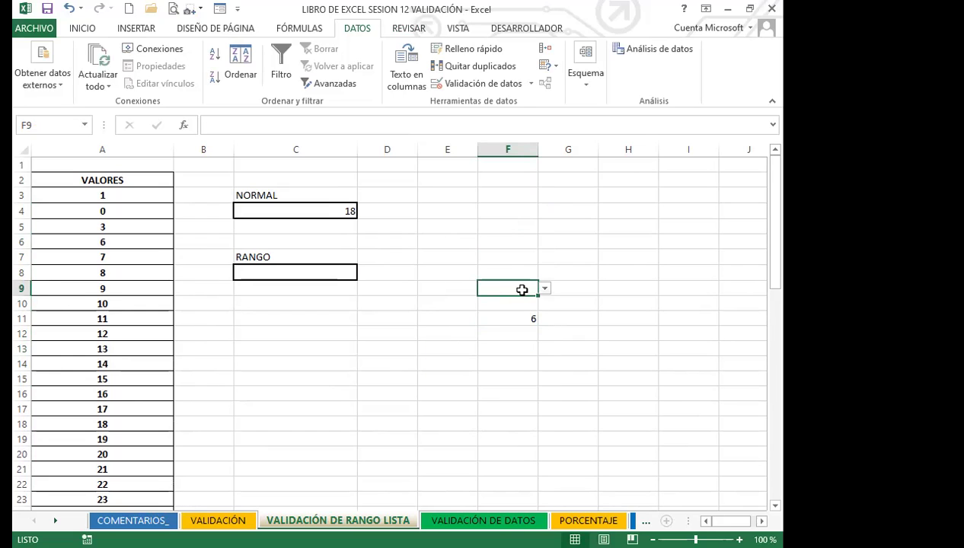
- Choose 3 for F9, 7 for F8 and 10 for F7 from the cells' drop-down lists
left_click(545, 289)
left_click(461, 322)
left_click(508, 267)
left_click(546, 272)
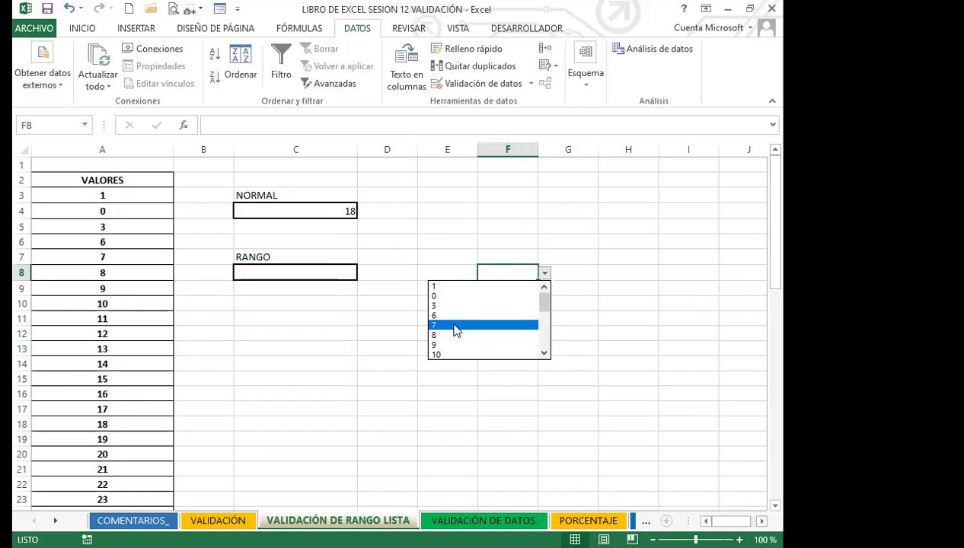
left_click(454, 329)
left_click(519, 258)
left_click(545, 257)
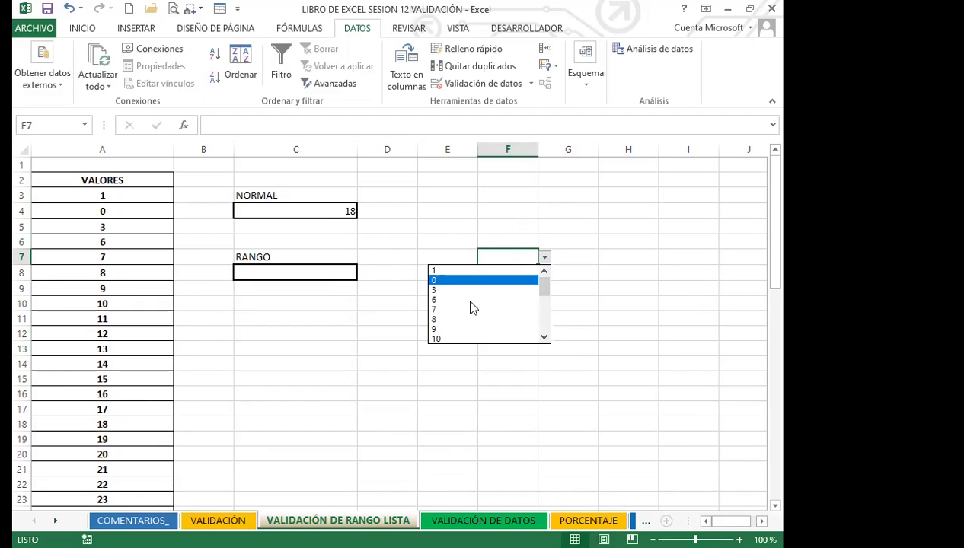
left_click(435, 340)
- Choose 7 from the drop-down list in F10
left_click(480, 349)
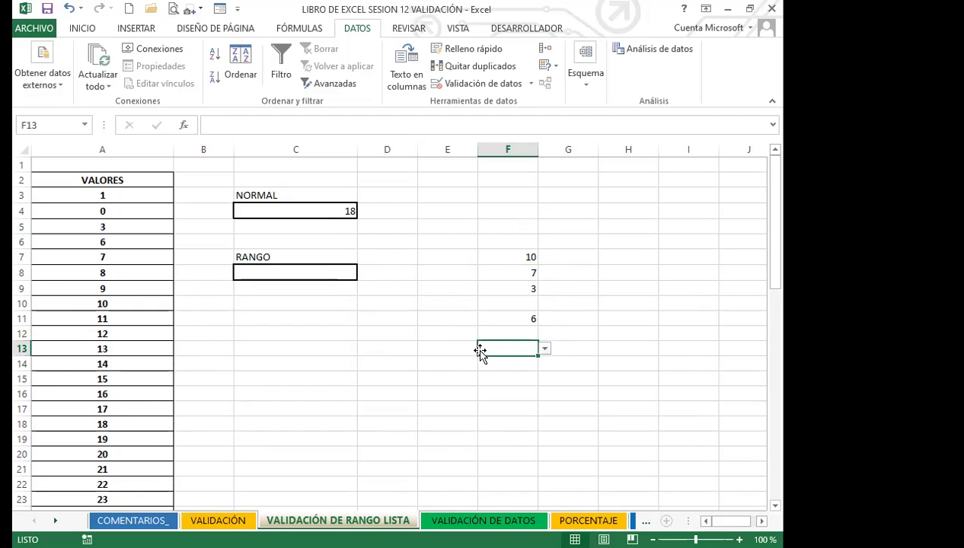
left_click(493, 308)
left_click(546, 304)
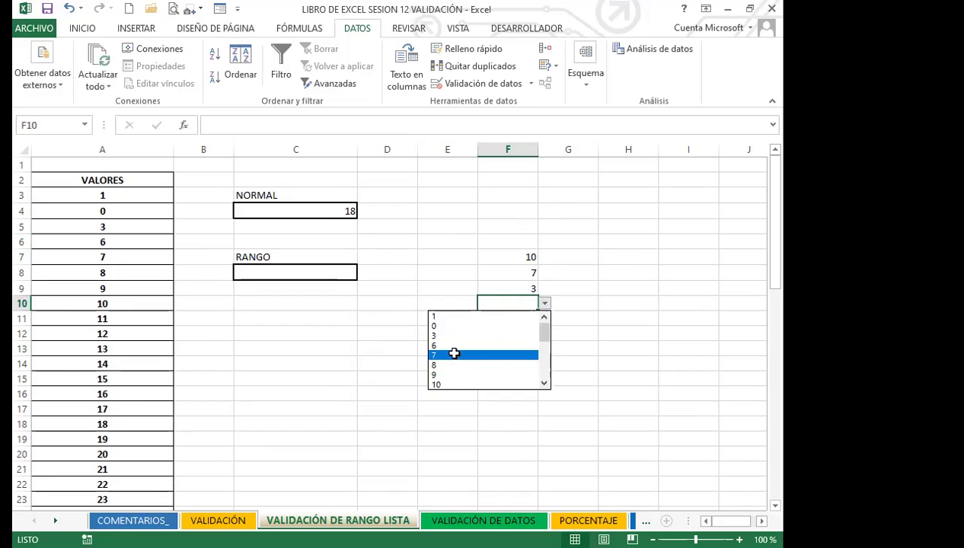
left_click(454, 353)
left_click(493, 360)
- Replace the VALORES entries in A6 and A9 with HOLA and the entry in A12 with BUENAS
left_click(74, 242)
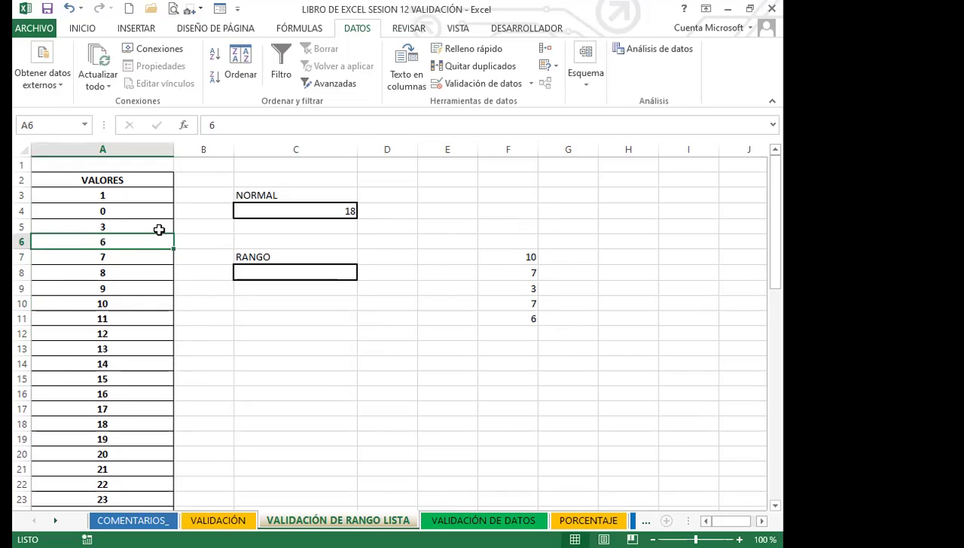
type("HOLA")
key("Return")
key("Return")
key("Return")
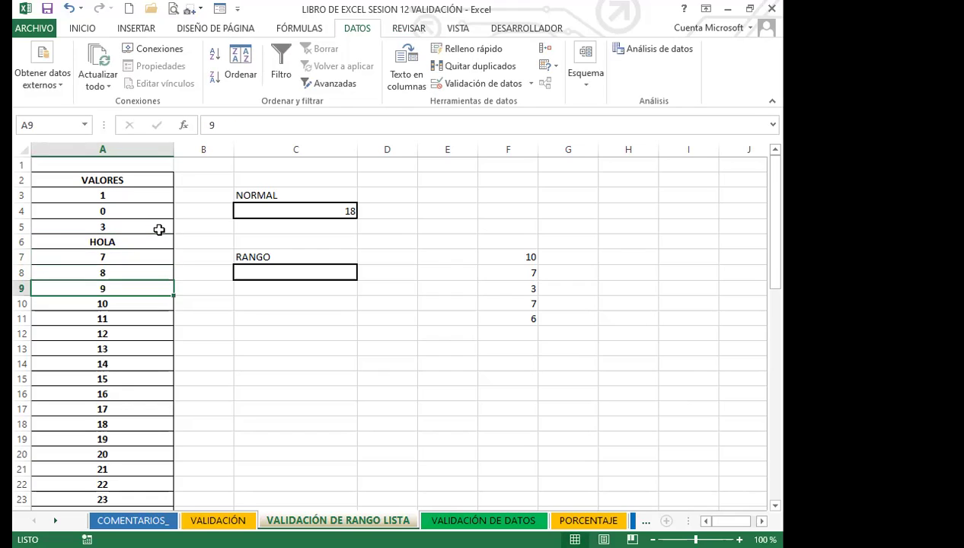
type("HOLA")
key("Return")
key("Return")
key("Return")
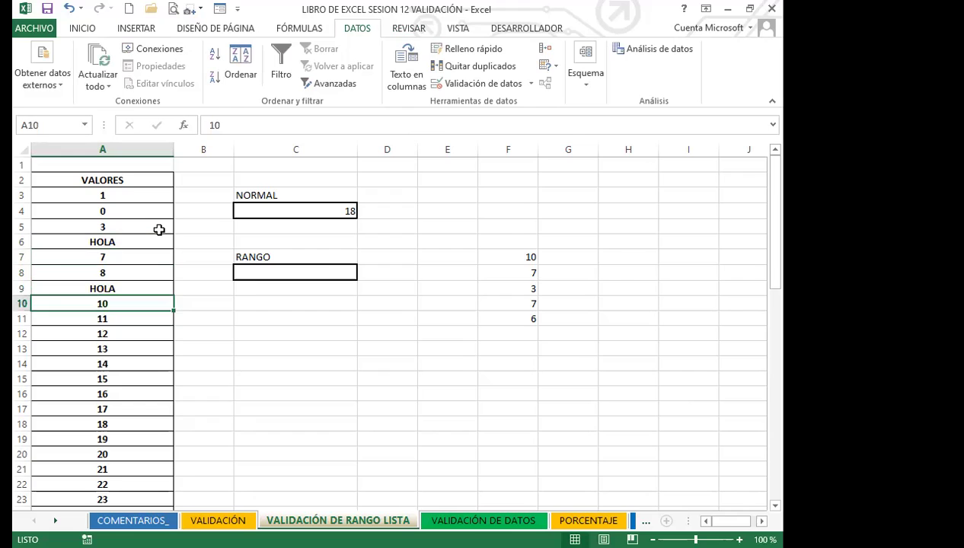
type("BUENAS")
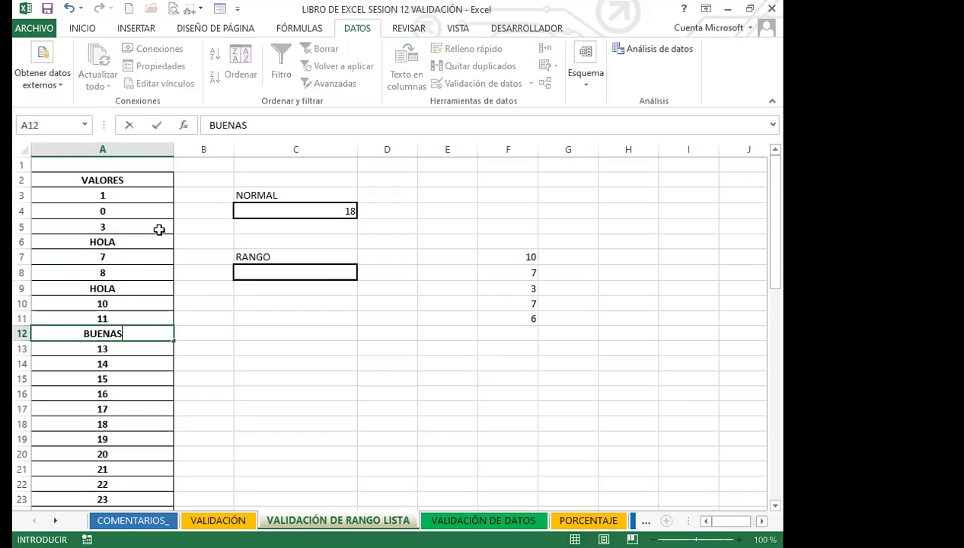
left_click(190, 285)
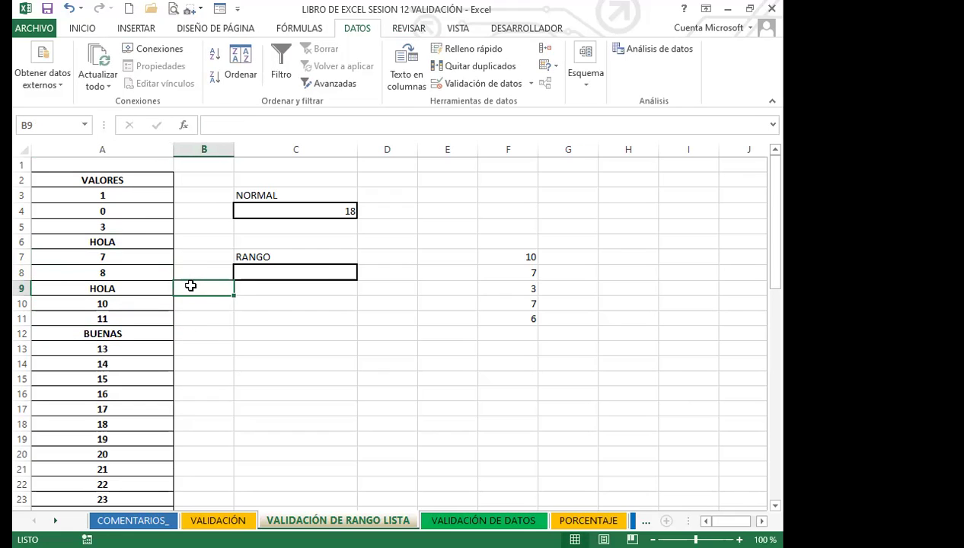
- Examine the options in the drop-down list of C4 under NORMAL for the edited VALORES entries
left_click(347, 213)
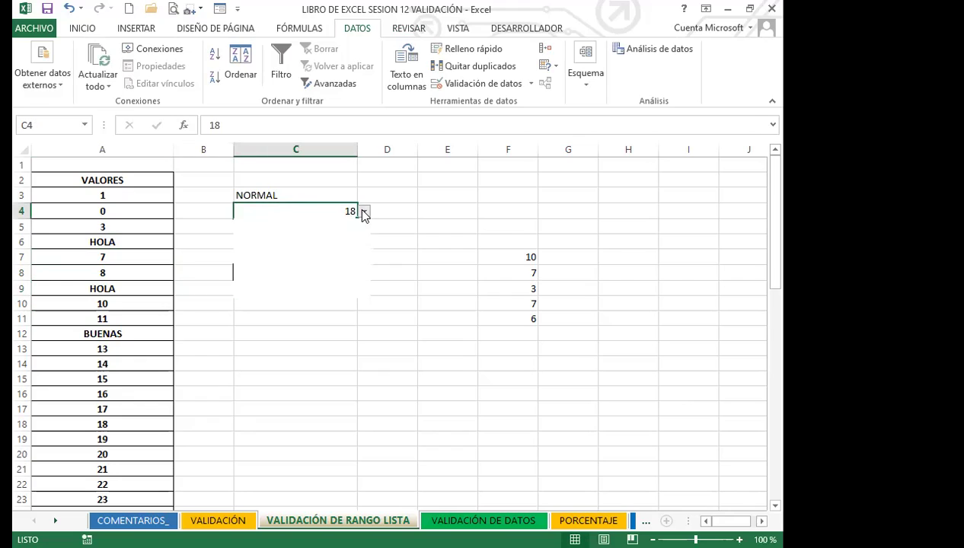
left_click(364, 211)
left_click_drag(362, 273, 366, 238)
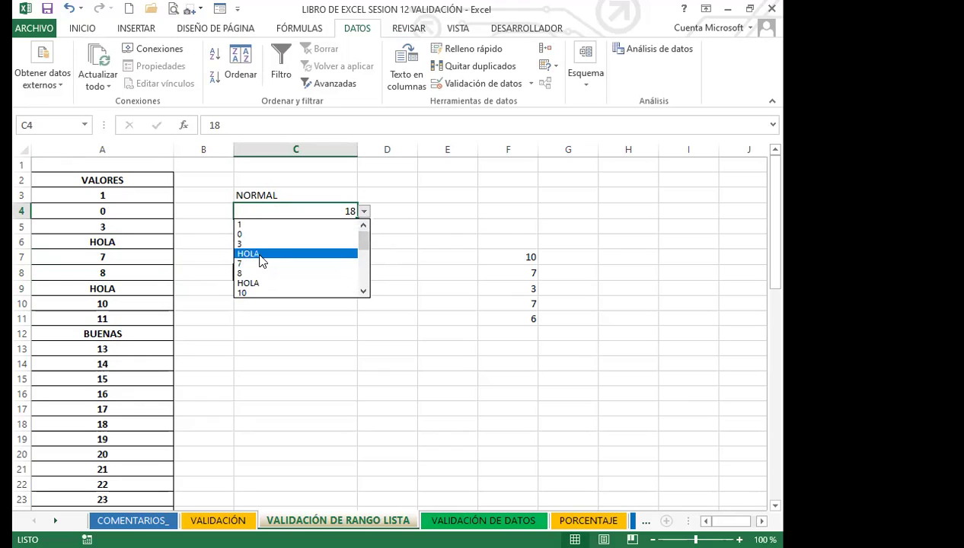
left_click(364, 291)
left_click(364, 292)
left_click(363, 292)
left_click(363, 293)
left_click(363, 292)
left_click(363, 292)
left_click(363, 292)
left_click(363, 292)
left_click(363, 292)
left_click(363, 292)
left_click(363, 292)
left_click(363, 293)
left_click(363, 292)
left_click(363, 293)
left_click(364, 293)
left_click_drag(366, 279, 365, 208)
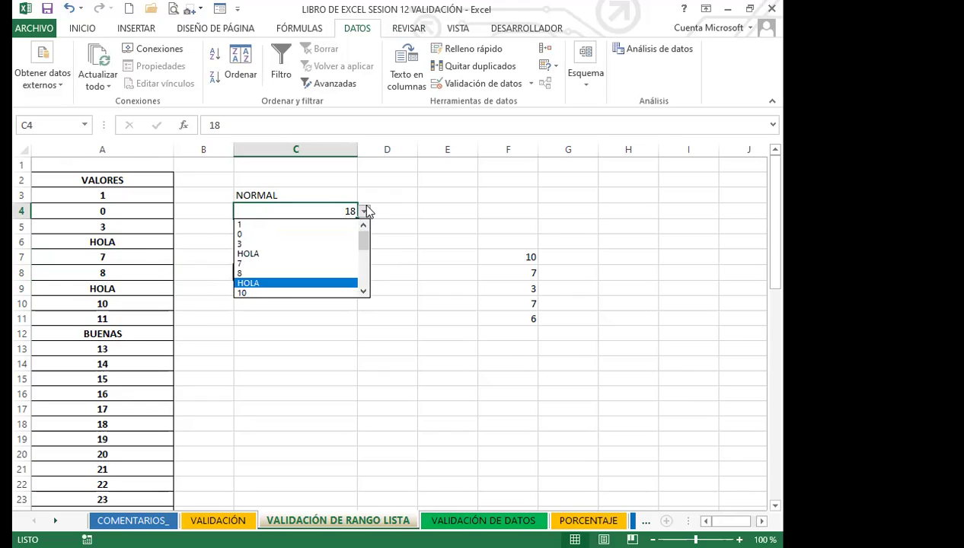
left_click(365, 210)
- Examine the full drop-down list of F7 for the edited VALORES entries
left_click(512, 258)
left_click(549, 258)
left_click(526, 261)
left_click(545, 258)
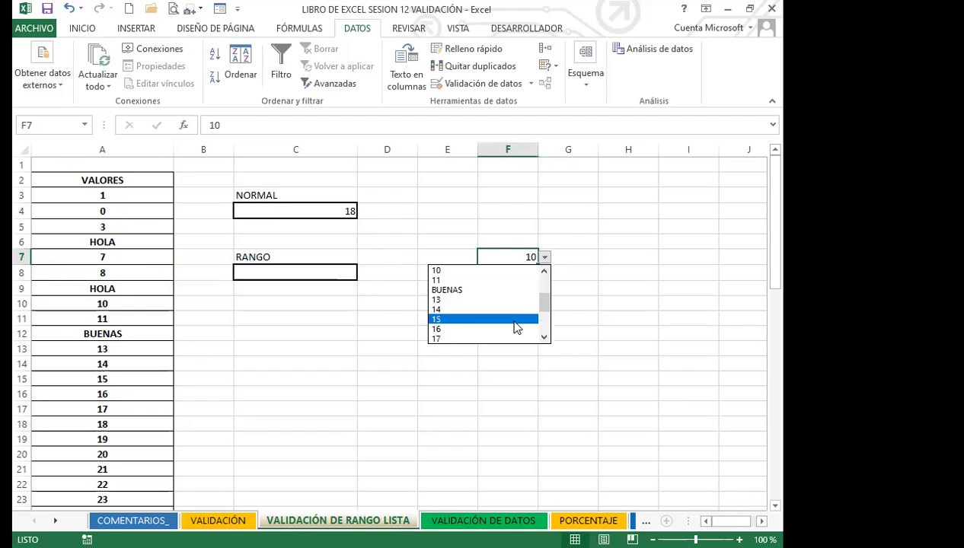
left_click_drag(544, 302, 545, 283)
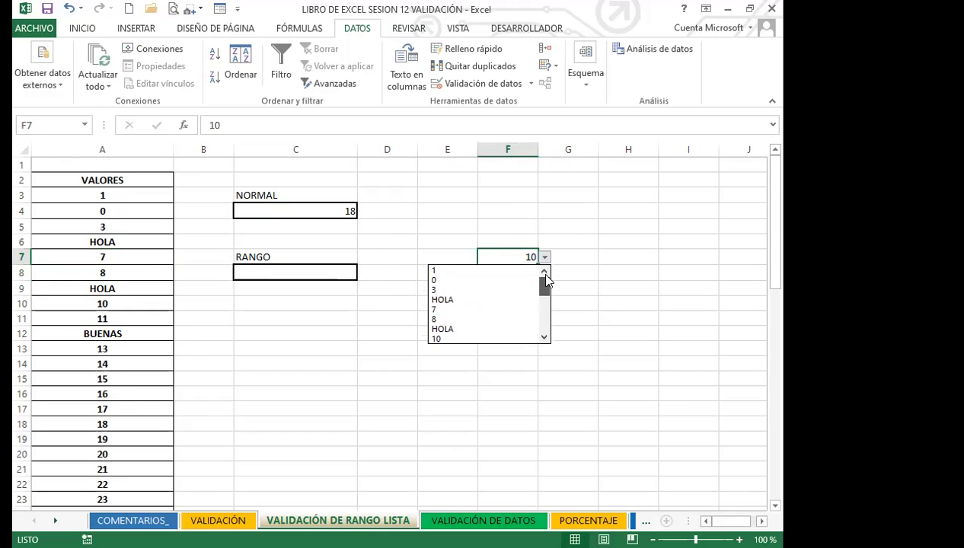
left_click(545, 339)
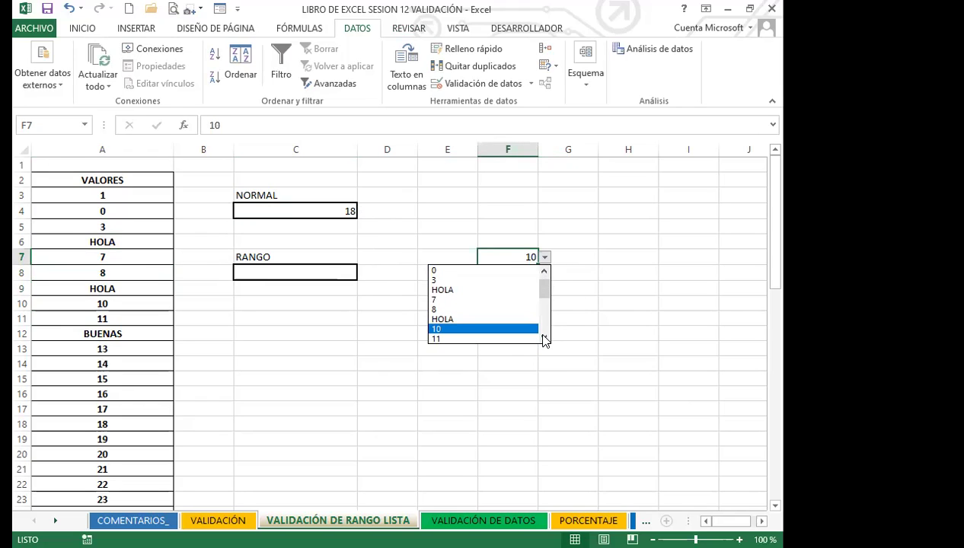
left_click(544, 340)
left_click(545, 339)
left_click(545, 340)
left_click(544, 340)
left_click(544, 340)
left_click(545, 340)
left_click(545, 339)
left_click(544, 339)
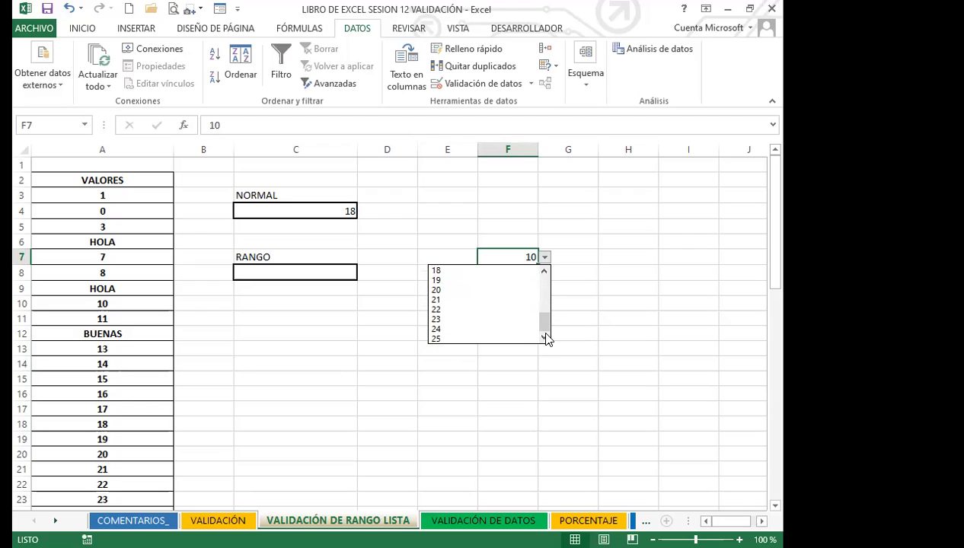
scroll(546, 316, "up", 4)
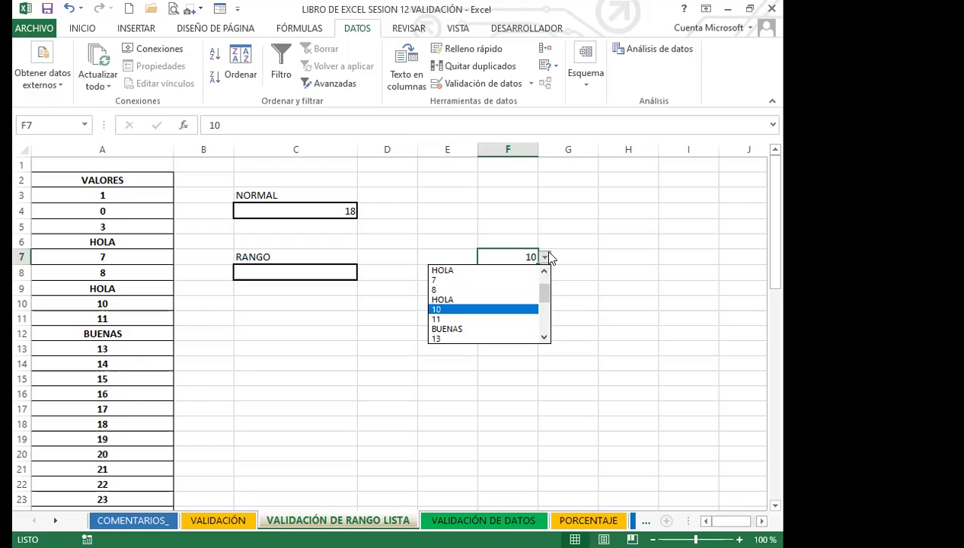
left_click(544, 257)
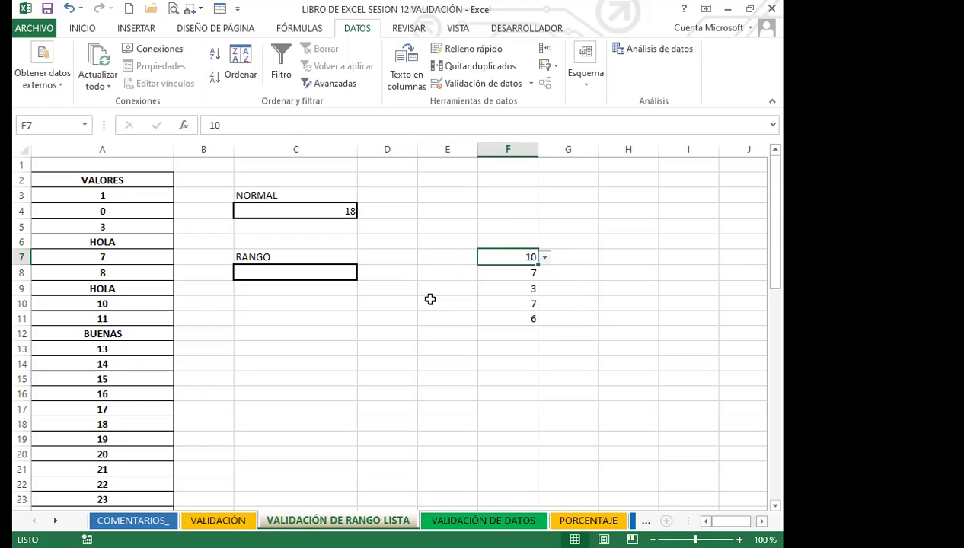
- Choose BUENAS from the drop-down list in F7, with F7:F10 selected
left_click(505, 287)
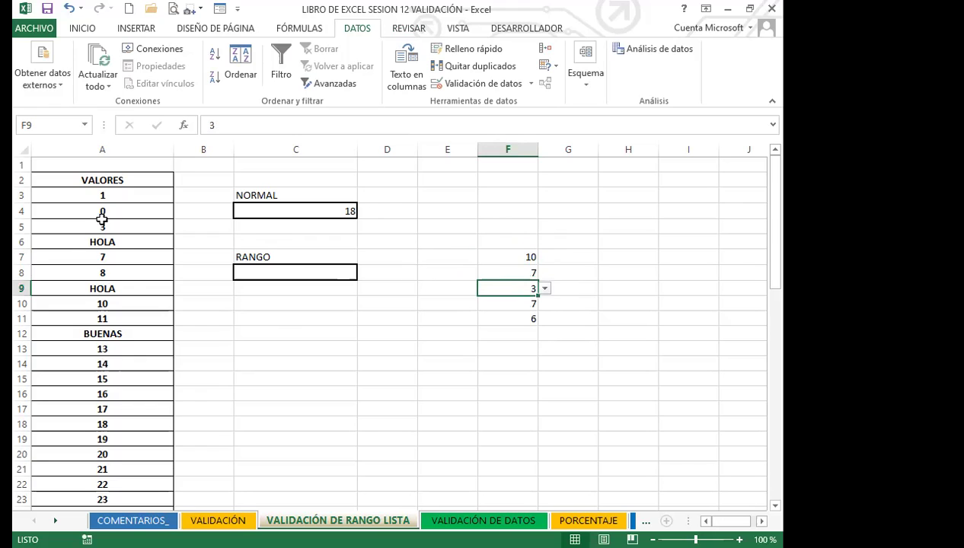
left_click(111, 272)
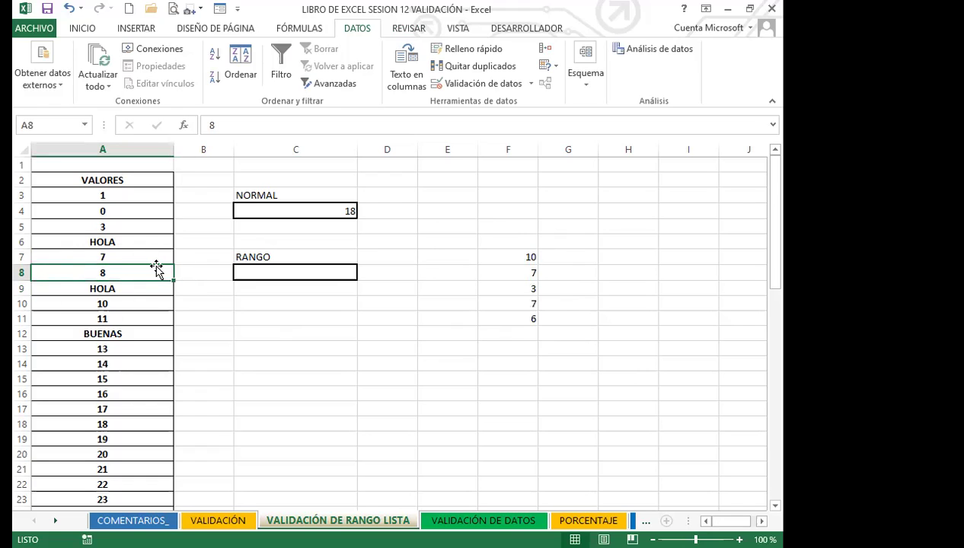
left_click(495, 261)
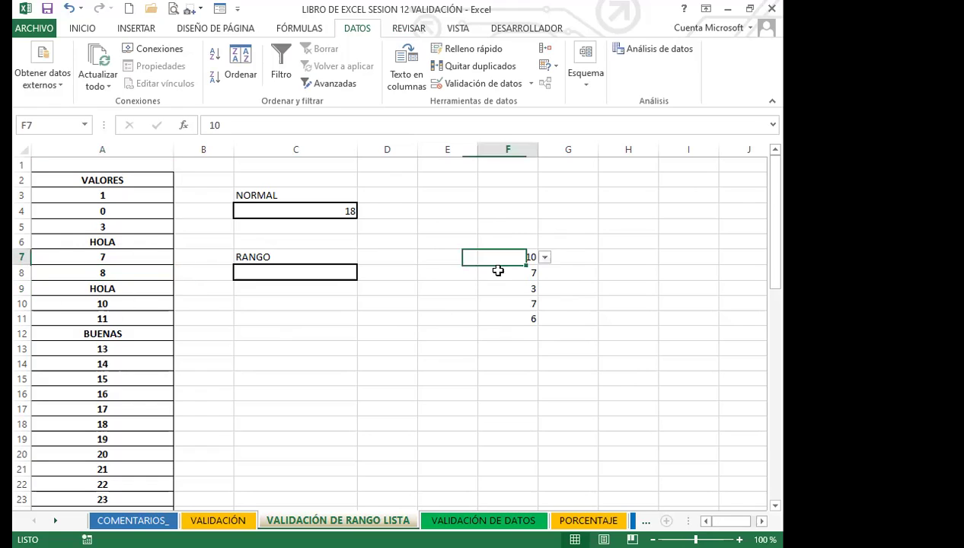
key("shift+Down")
key("shift+Down")
key("shift+Down")
left_click(461, 288)
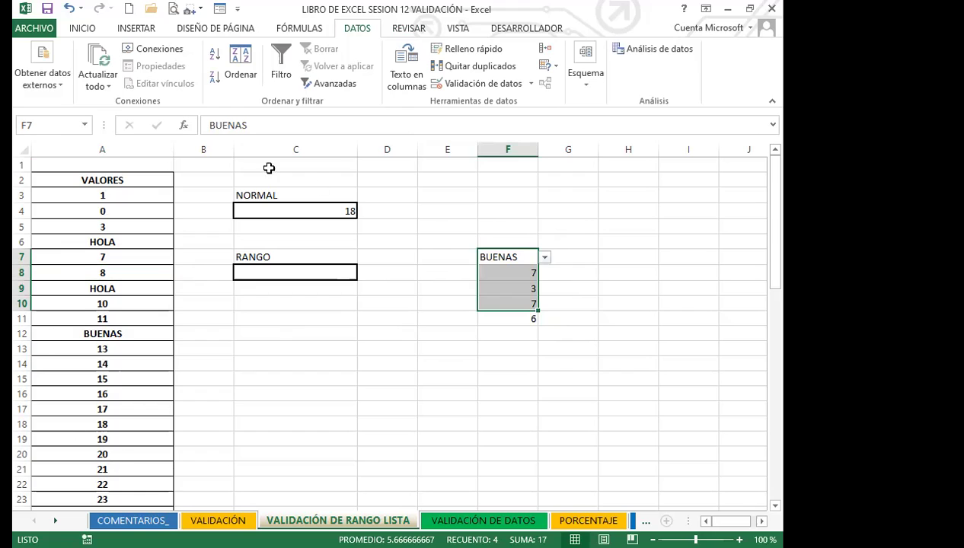
- Choose 20 and finally 23 from the drop-down list in C4 under NORMAL
left_click(309, 211)
left_click(365, 213)
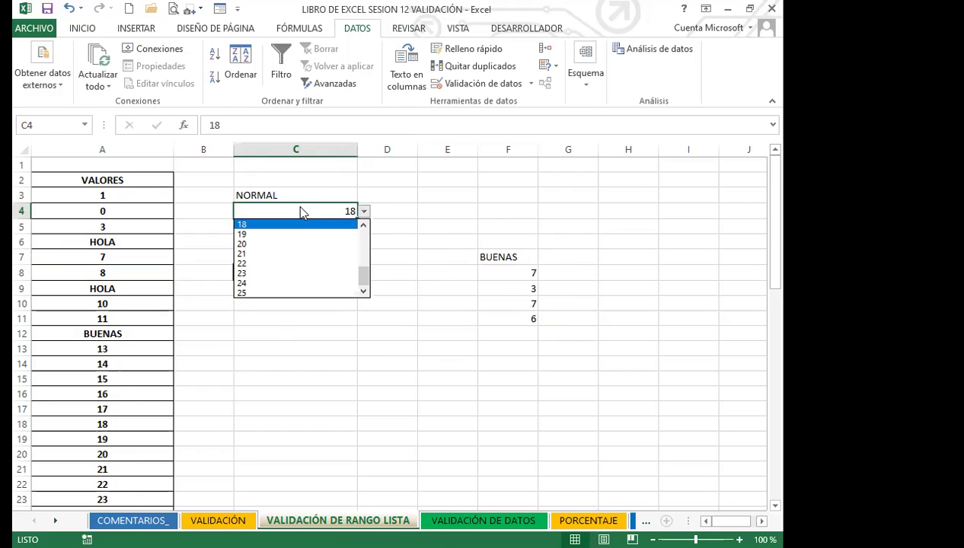
left_click(260, 245)
left_click(364, 212)
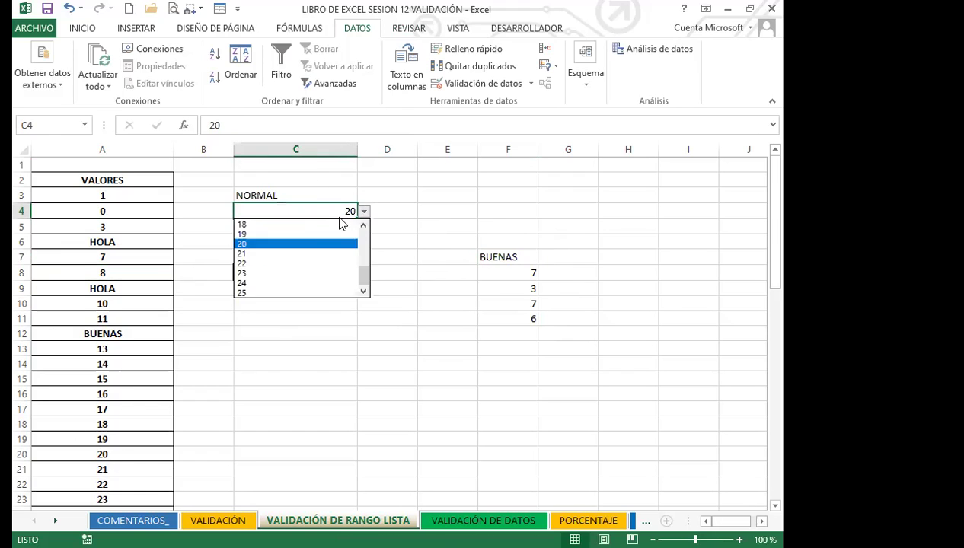
left_click(256, 273)
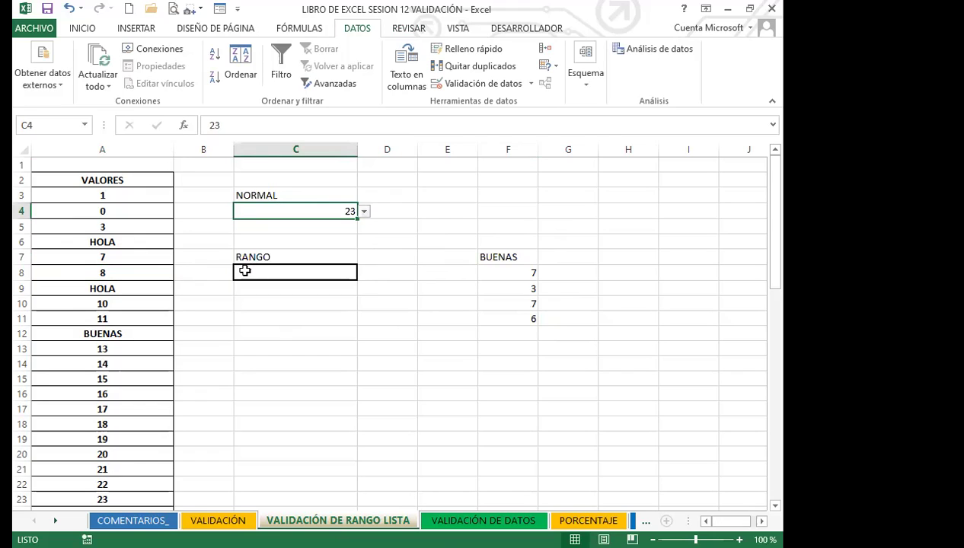
left_click(512, 257)
left_click(86, 193)
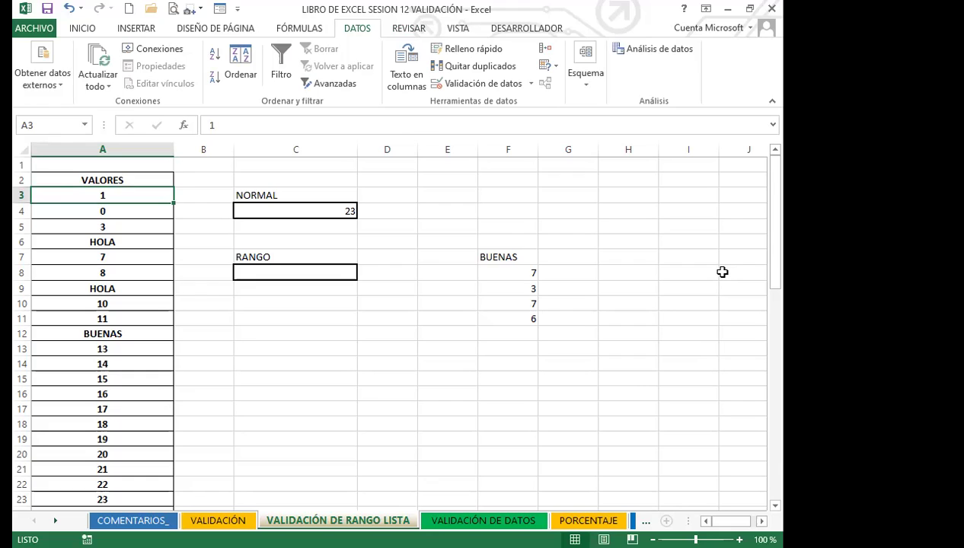
left_click(279, 213)
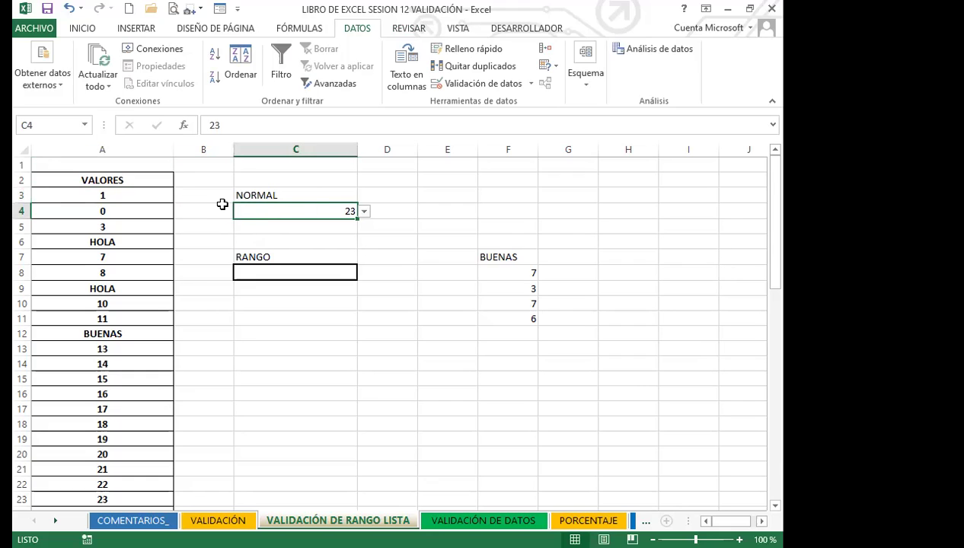
left_click_drag(115, 180, 100, 515)
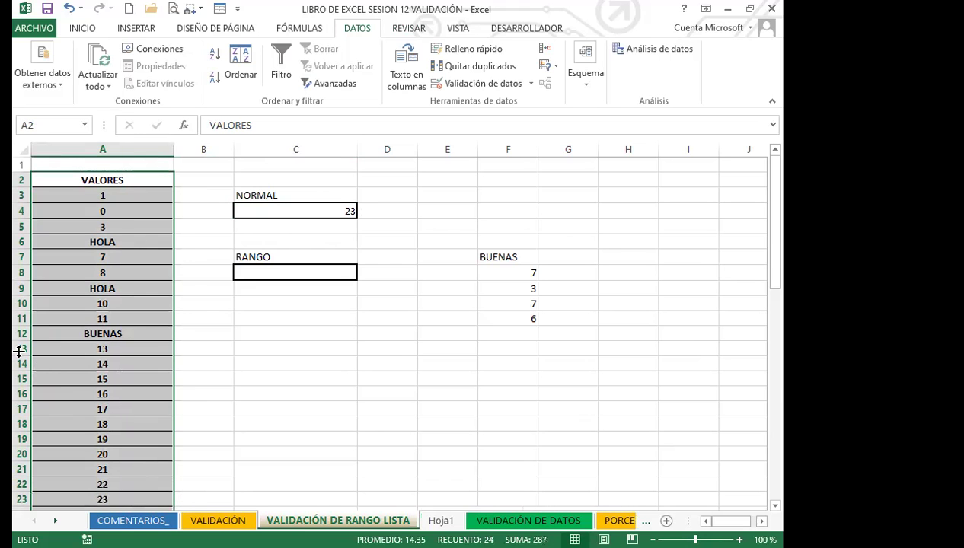
- Copy the entire rows 28 to 59 that contain the LISTA table of names
scroll(19, 352, "down", 6)
left_click(20, 303)
left_click_drag(19, 304, 62, 486)
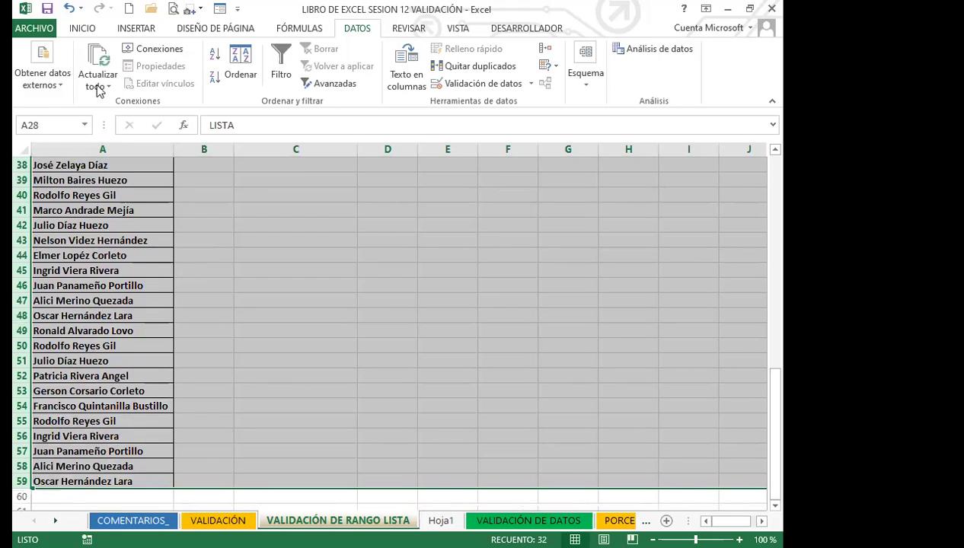
left_click(82, 28)
key("ctrl+c")
- Paste the copied LISTA rows into sheet Hoja1 starting at A1 and fit column A's width to the names
scroll(430, 462, "up", 7)
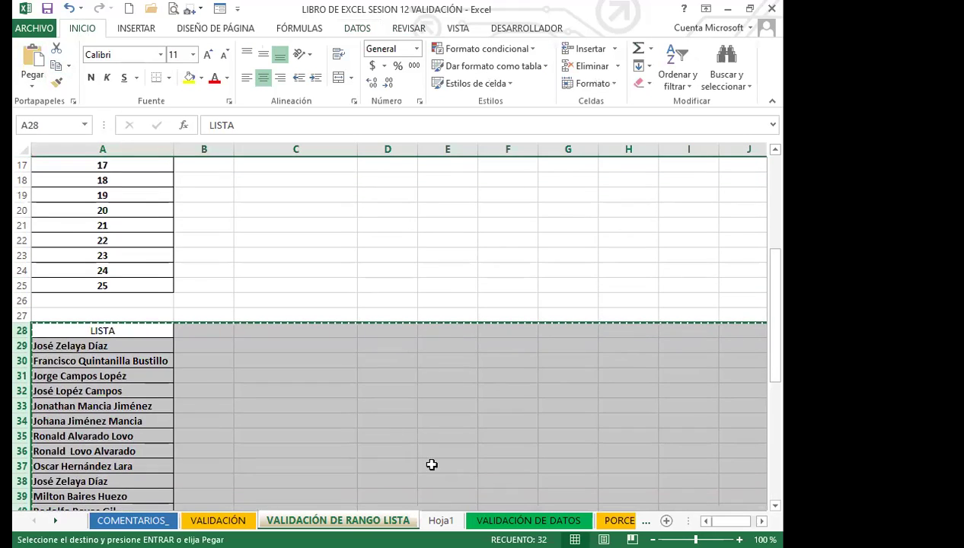
left_click(441, 520)
left_click(52, 165)
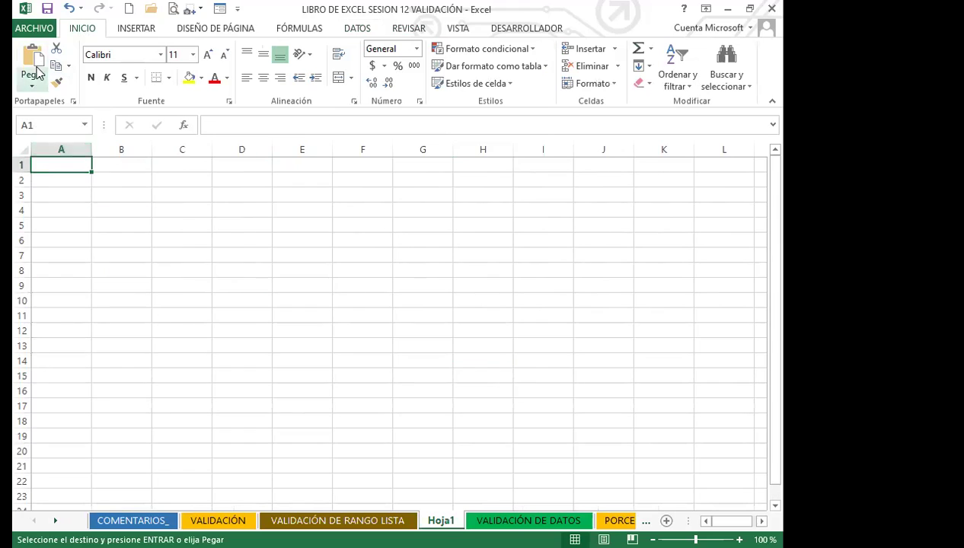
left_click(32, 61)
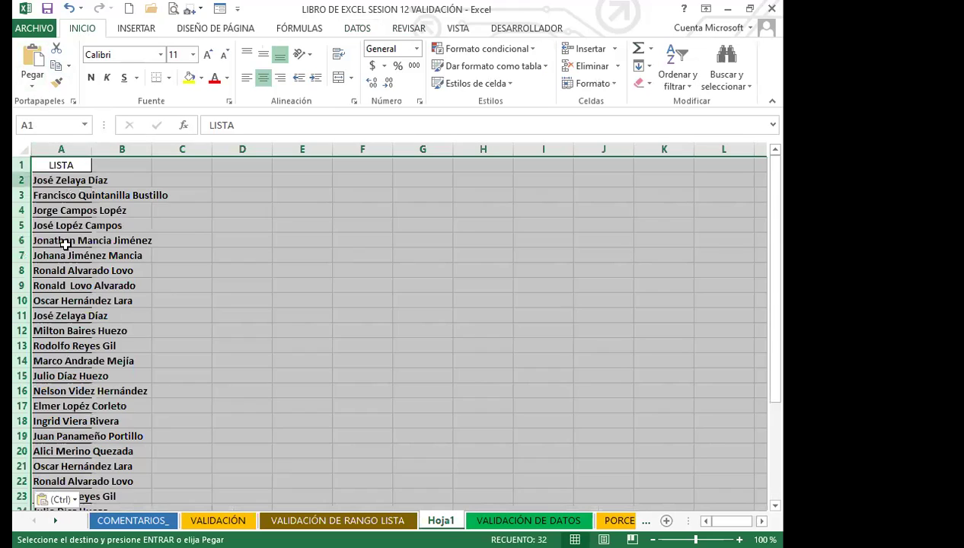
double_click(93, 149)
left_click(203, 253)
- Name the range A1:A32 on Hoja1, including the LISTA header, as LISTA_01
scroll(115, 411, "down", 5)
scroll(133, 409, "up", 5)
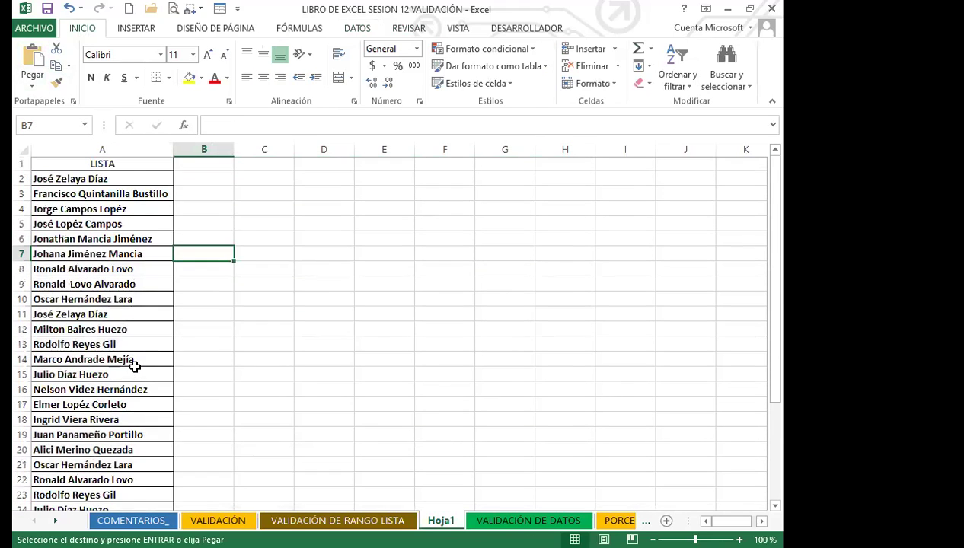
left_click(146, 266)
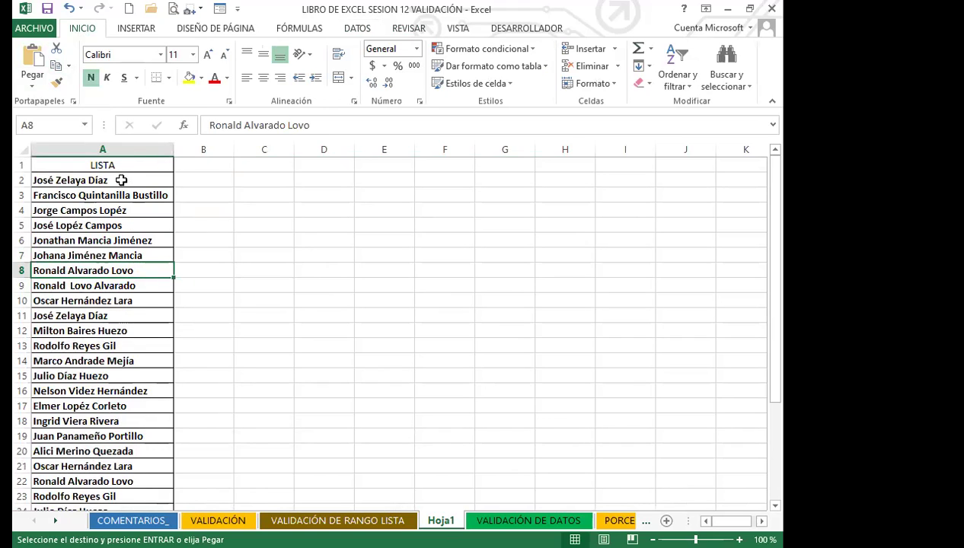
left_click_drag(133, 166, 134, 482)
left_click(42, 125)
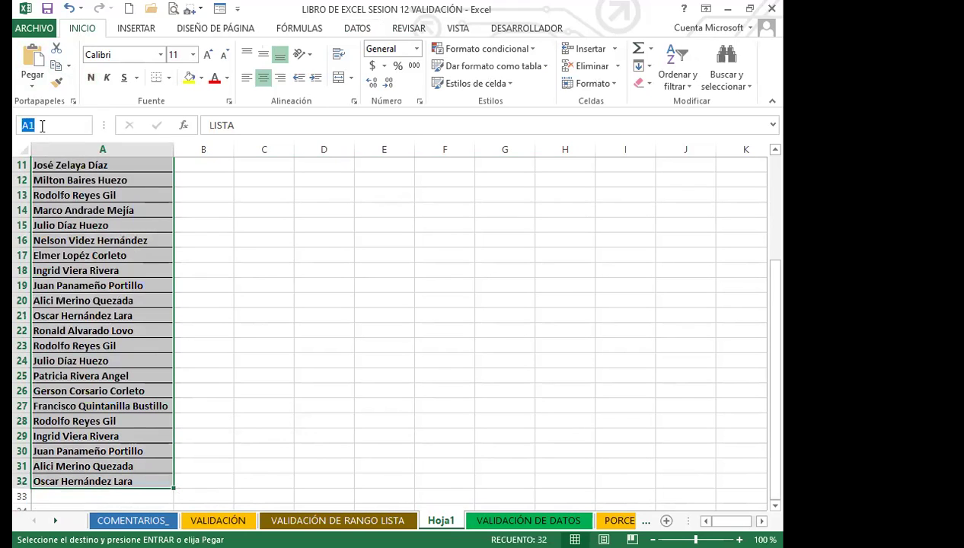
left_click(784, 303)
left_click_drag(778, 293, 764, 134)
left_click(57, 125)
type("LISTA")
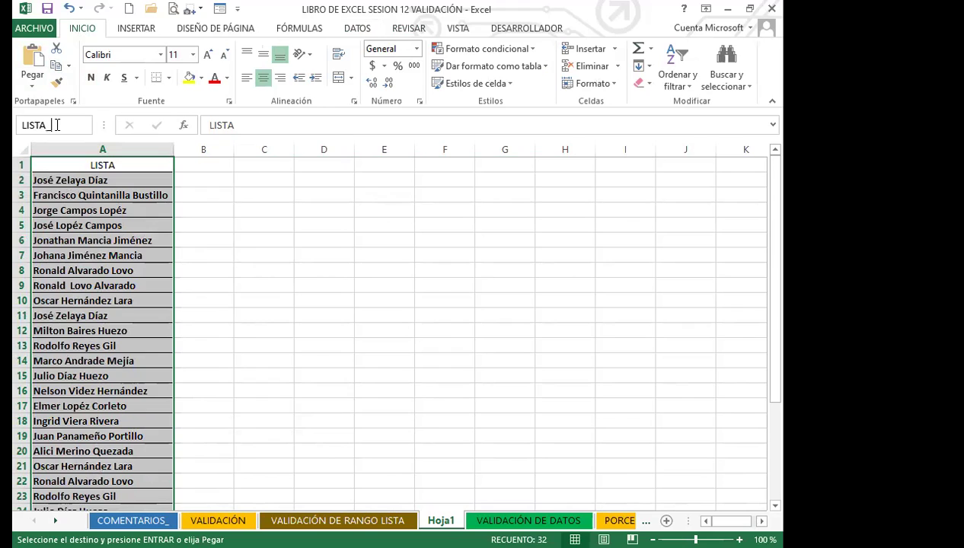
type("_01")
key("Return")
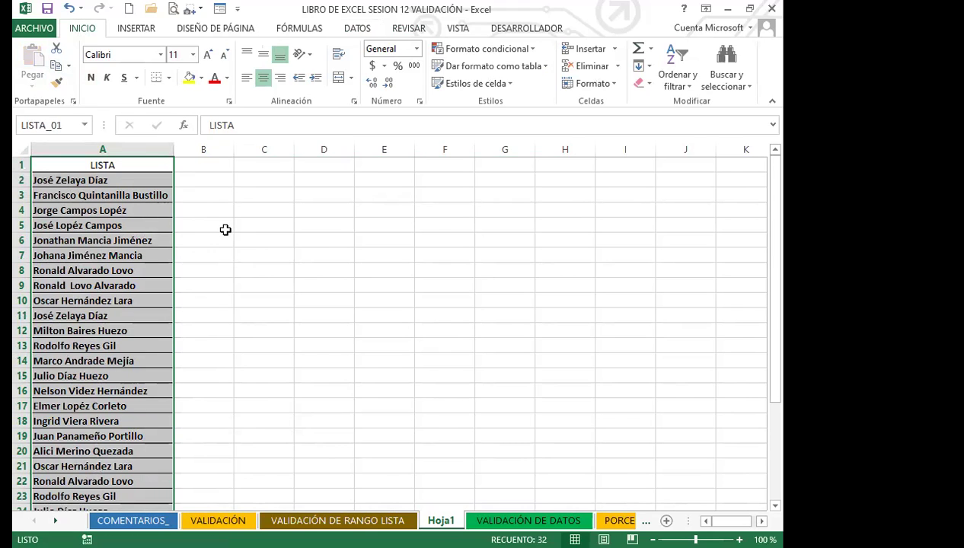
left_click(221, 227)
left_click(153, 259)
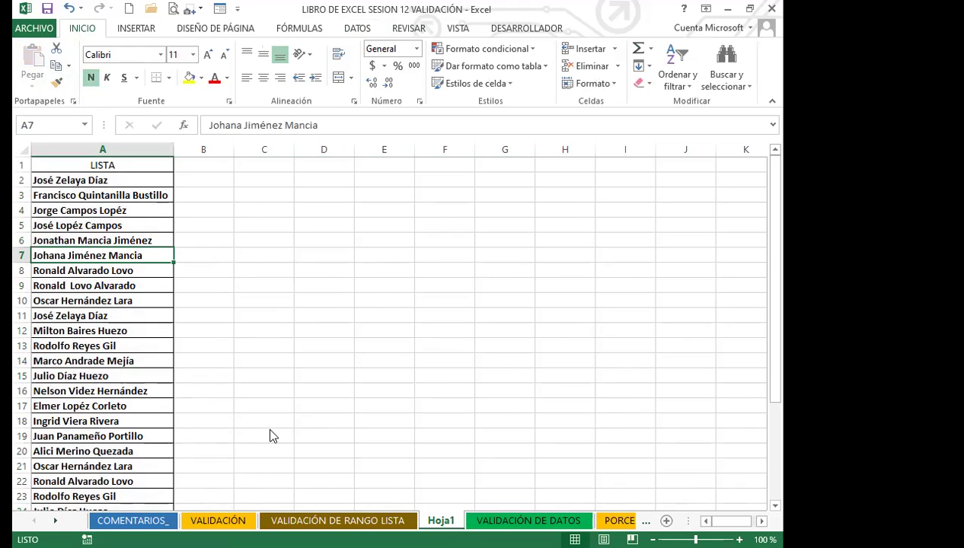
- Add a Lista data validation to C8 under RANGO on VALIDACIÓN DE RANGO LISTA, using Hoja1's named LISTA range as source
left_click(337, 520)
scroll(247, 383, "up", 5)
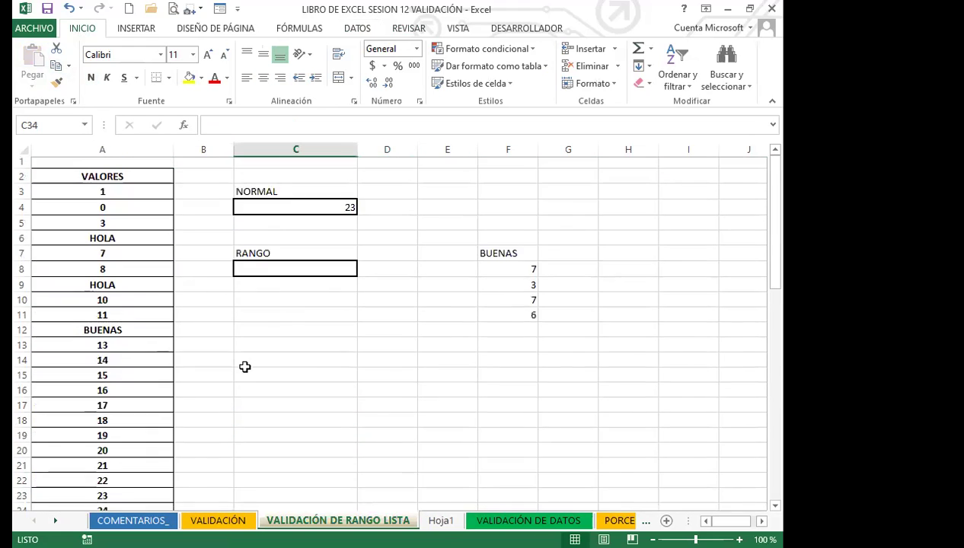
left_click(318, 271)
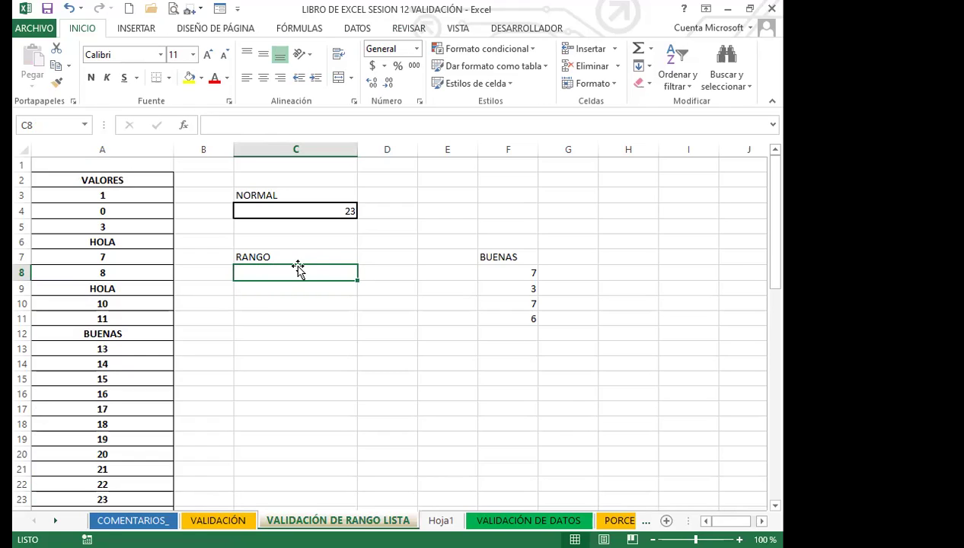
left_click(357, 28)
left_click(476, 83)
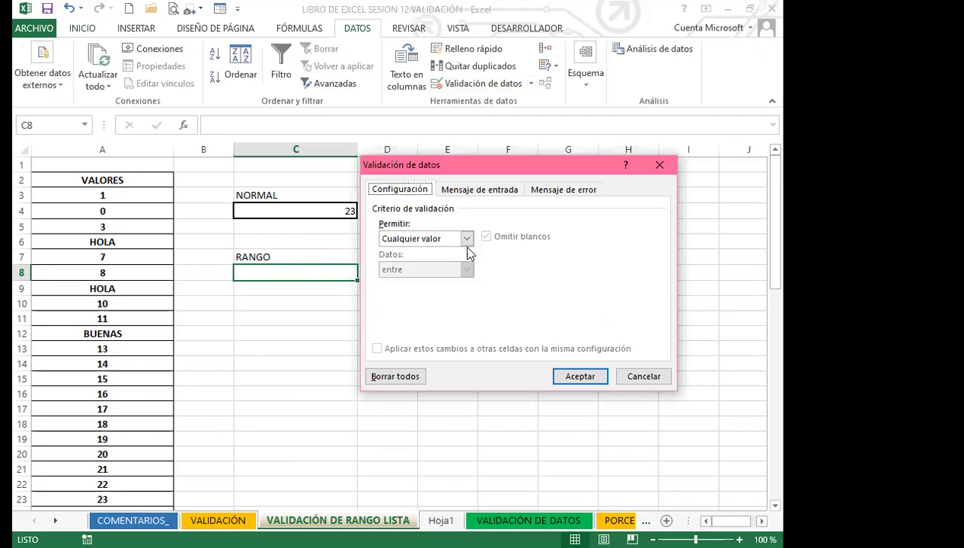
left_click(467, 238)
left_click(393, 283)
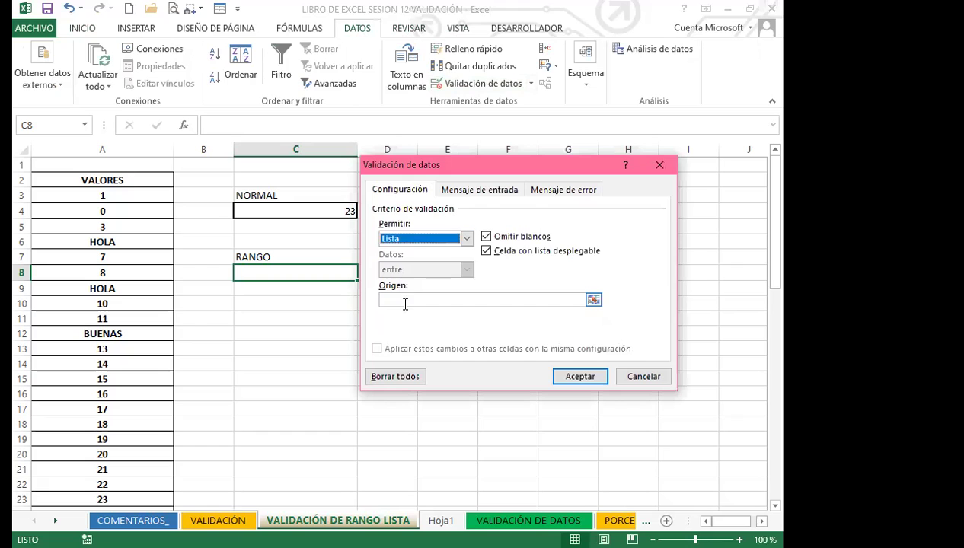
left_click(415, 298)
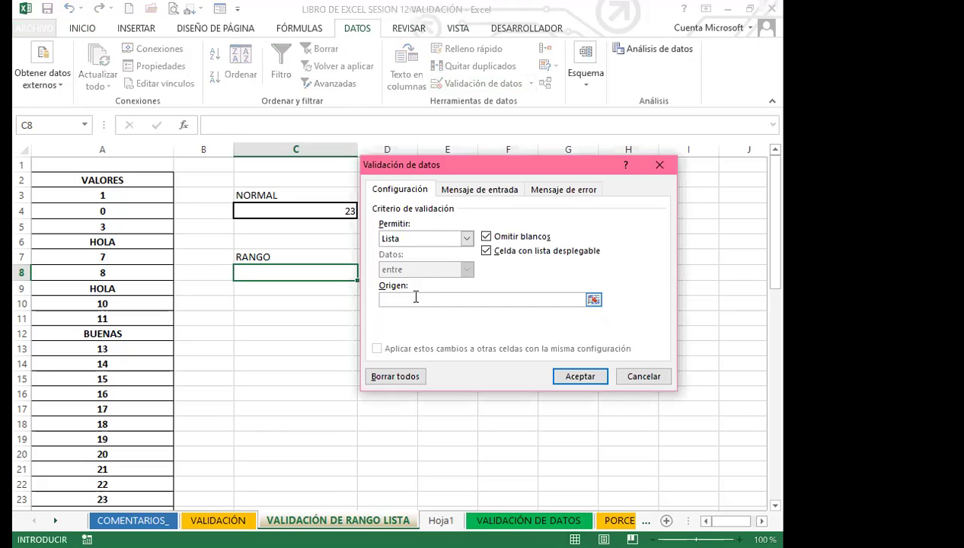
scroll(252, 405, "down", 5)
scroll(258, 402, "up", 5)
left_click(593, 380)
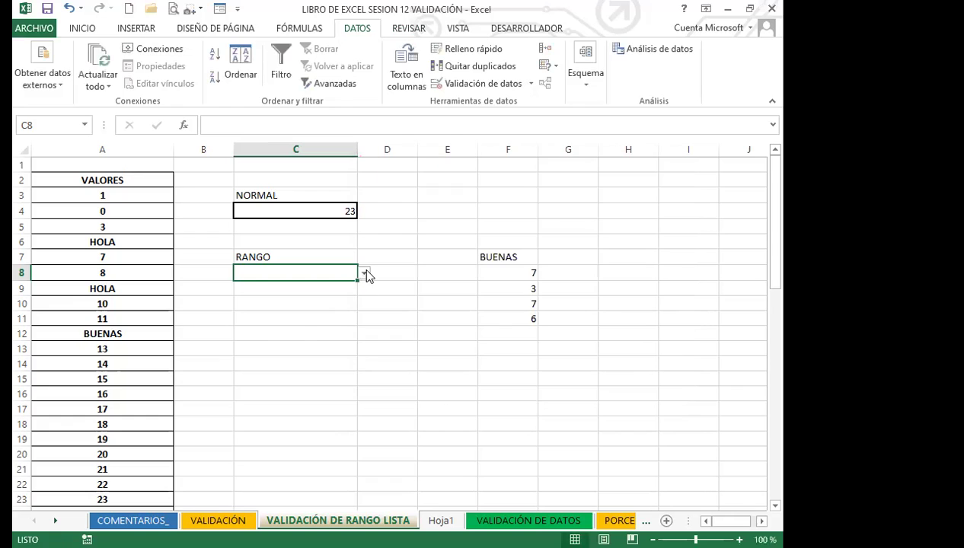
- Choose the name from Hoja1's A5 and finally the one from A11 in the drop-down list of C8 under RANGO
left_click(364, 274)
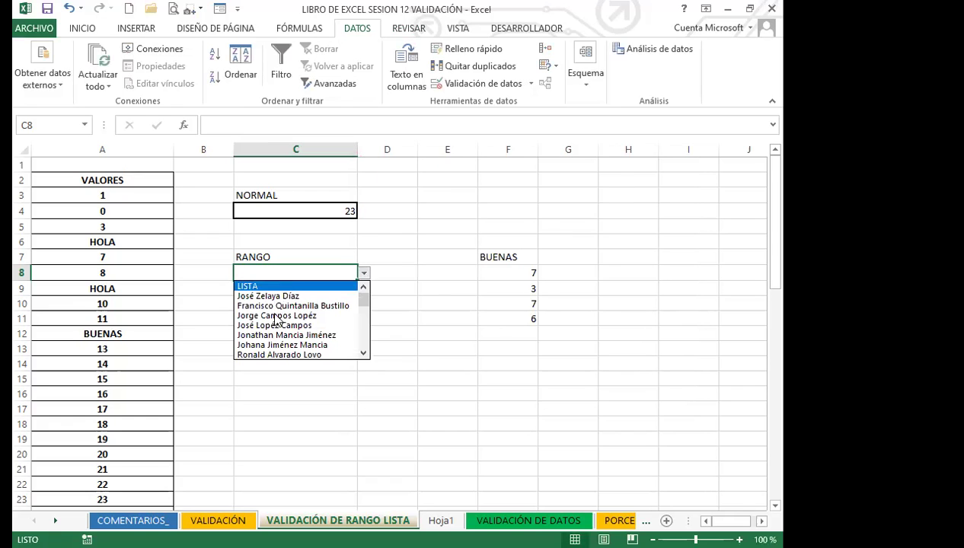
left_click_drag(363, 354, 364, 297)
key("Down")
key("Down")
key("Down")
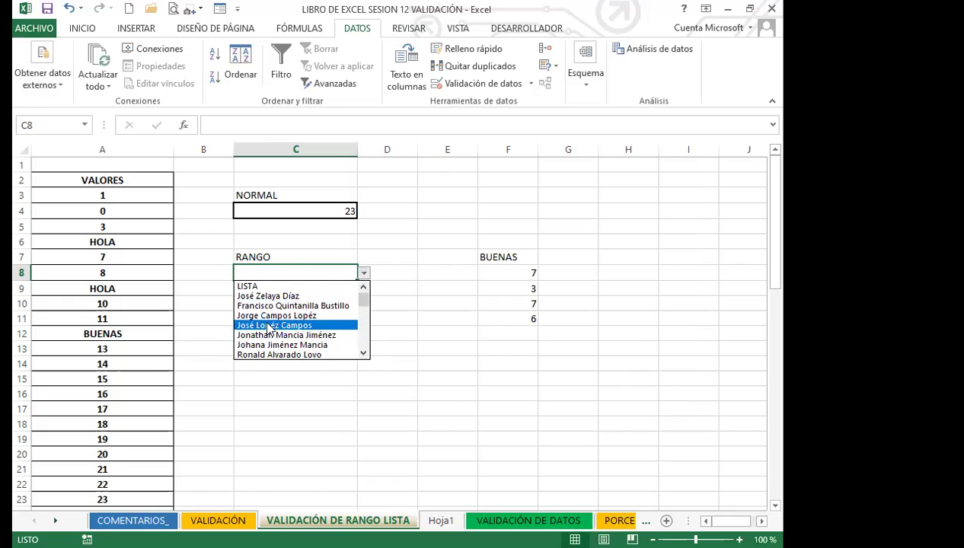
left_click(268, 326)
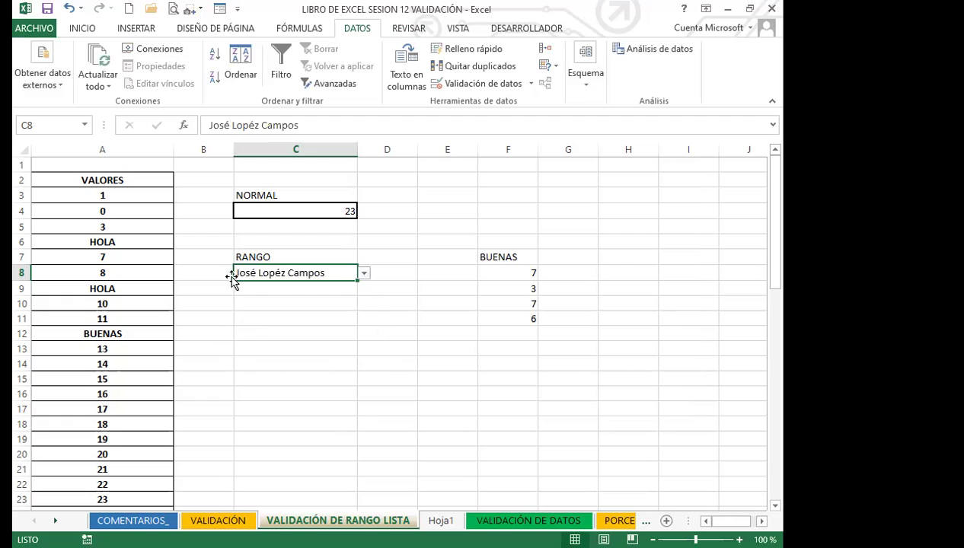
left_click(364, 273)
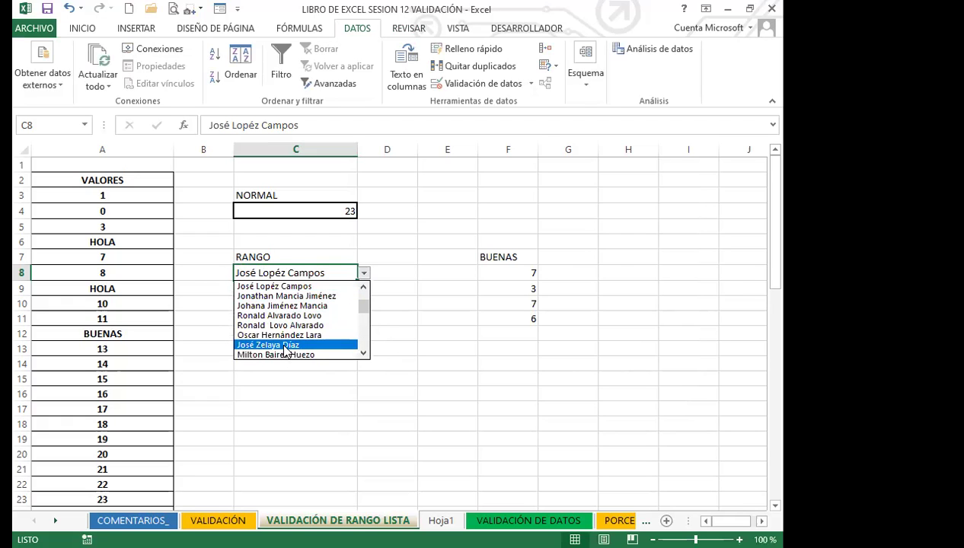
left_click(283, 345)
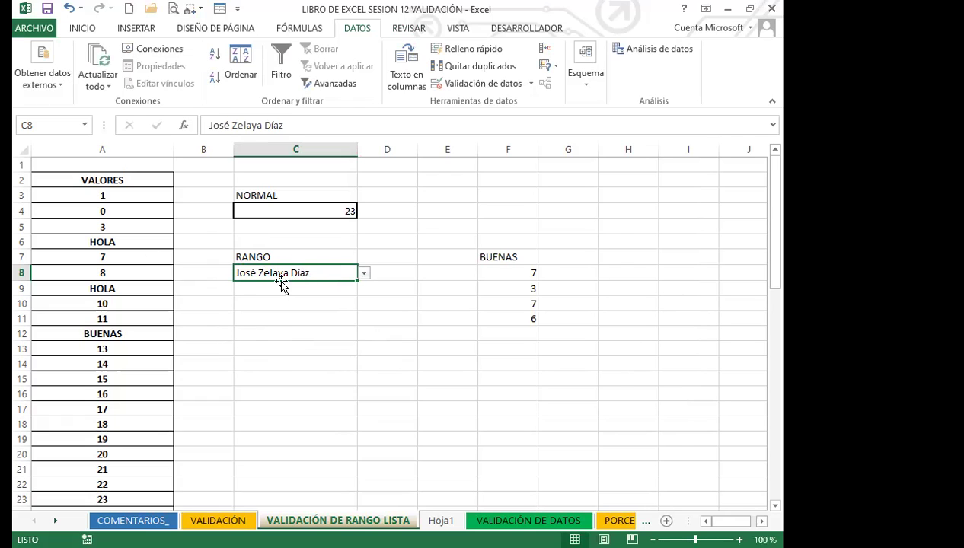
- Apply a Lista data validation with source =LISTA_01 to cells C10:C17
left_click_drag(307, 302, 297, 400)
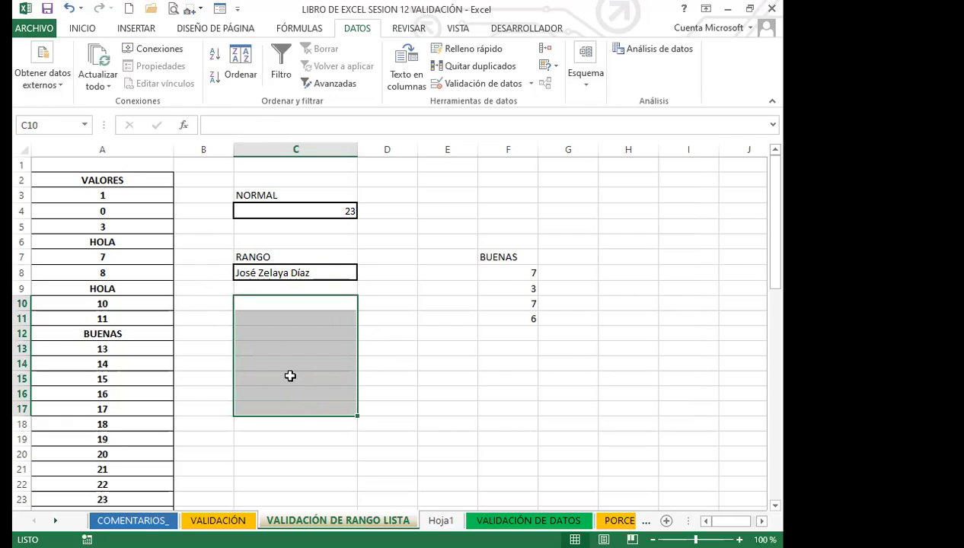
left_click(531, 83)
left_click(492, 104)
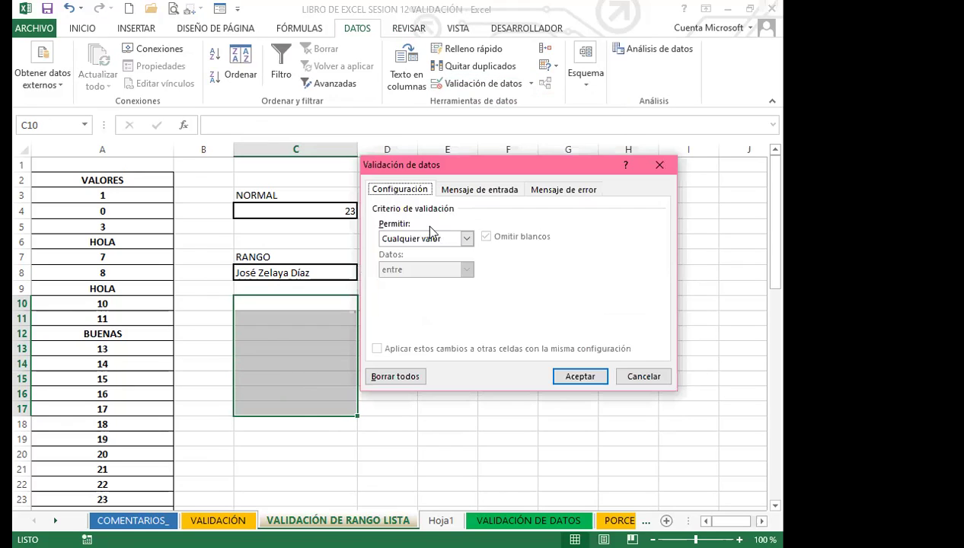
left_click(467, 240)
left_click(399, 278)
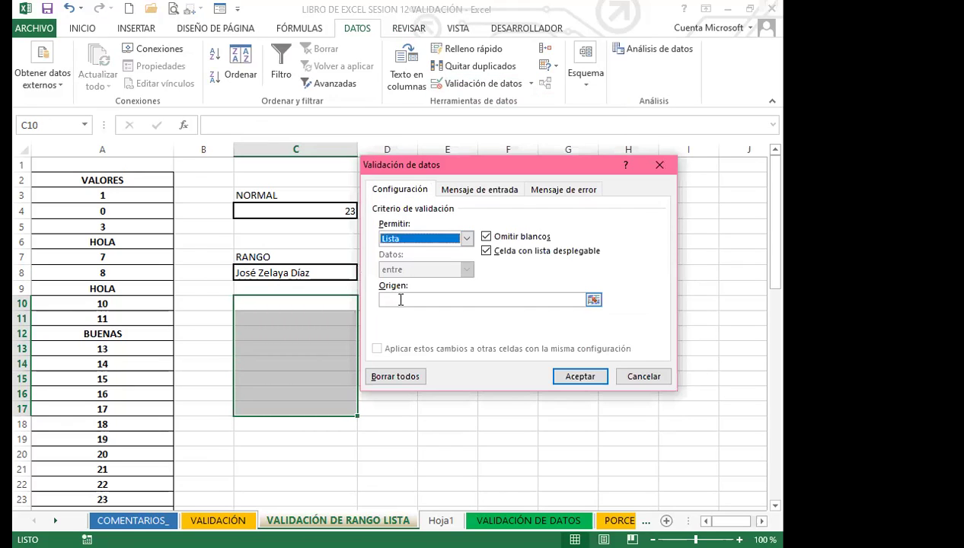
left_click(401, 300)
type("=LISTA_01")
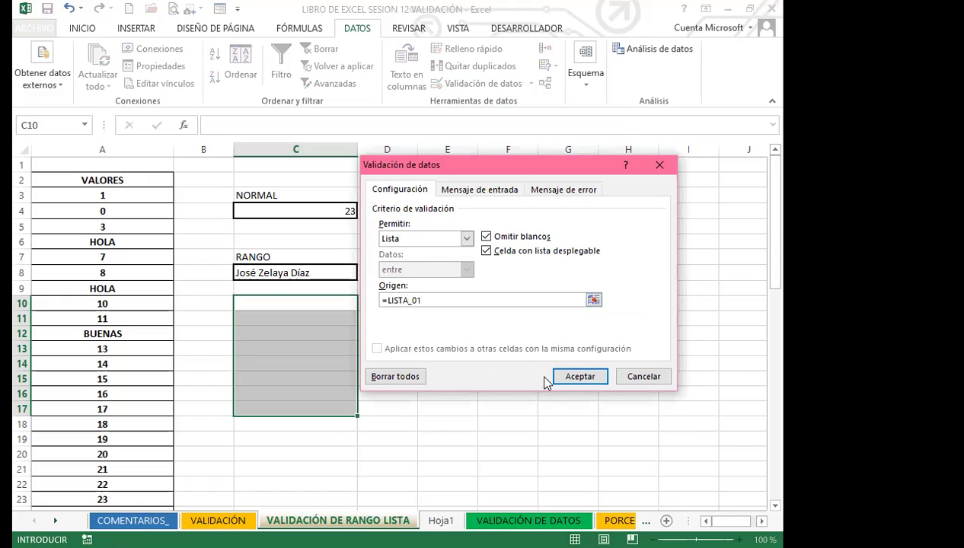
left_click(577, 376)
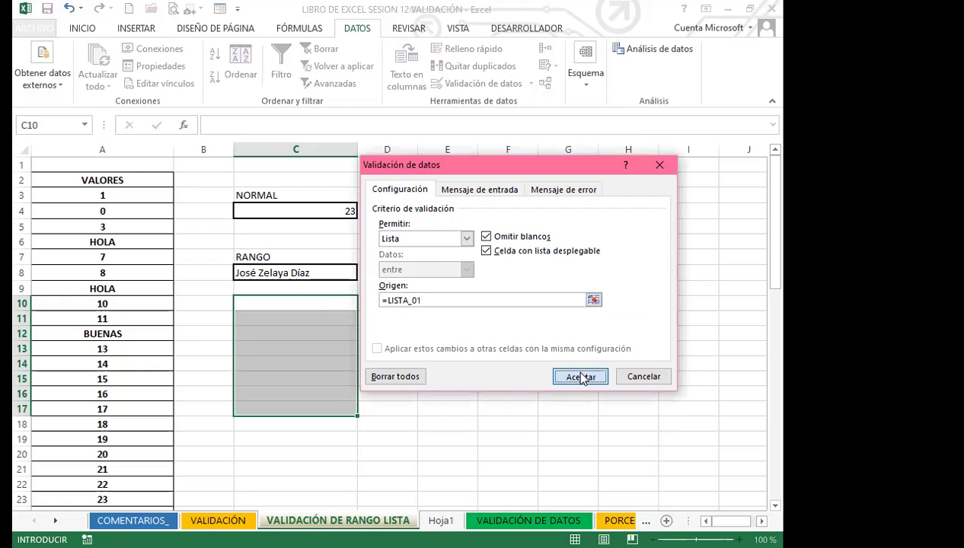
- Fill C10 to C12 from their drop-down lists with the names from Hoja1's A3, A4 and A3 again
left_click(318, 309)
left_click(364, 304)
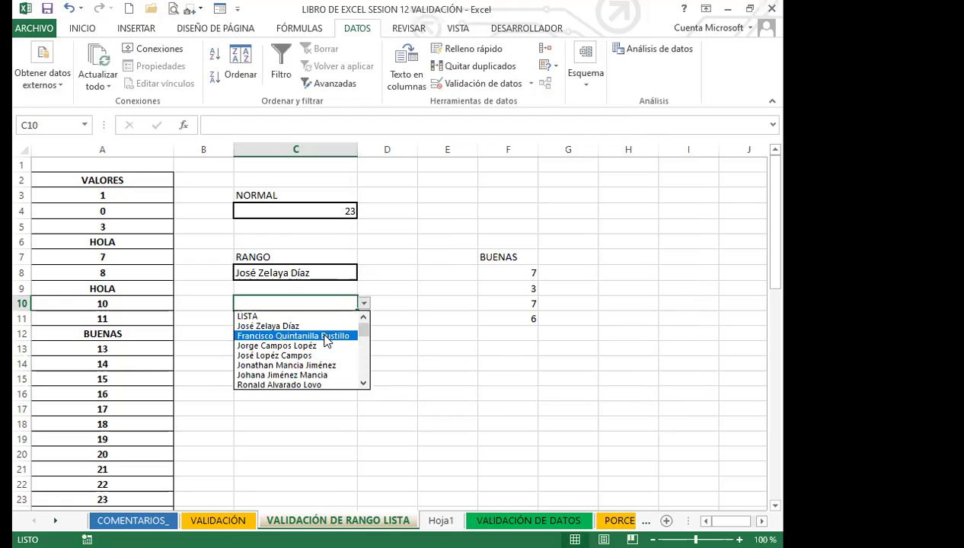
left_click(326, 336)
key("Return")
left_click(364, 319)
key("Escape")
left_click(299, 362)
key("Return")
left_click(364, 333)
left_click(308, 366)
key("Return")
- Choose the names from Hoja1's A6 and A5 in the drop-down lists of C13 and C14, and widen column C to fit
left_click(364, 349)
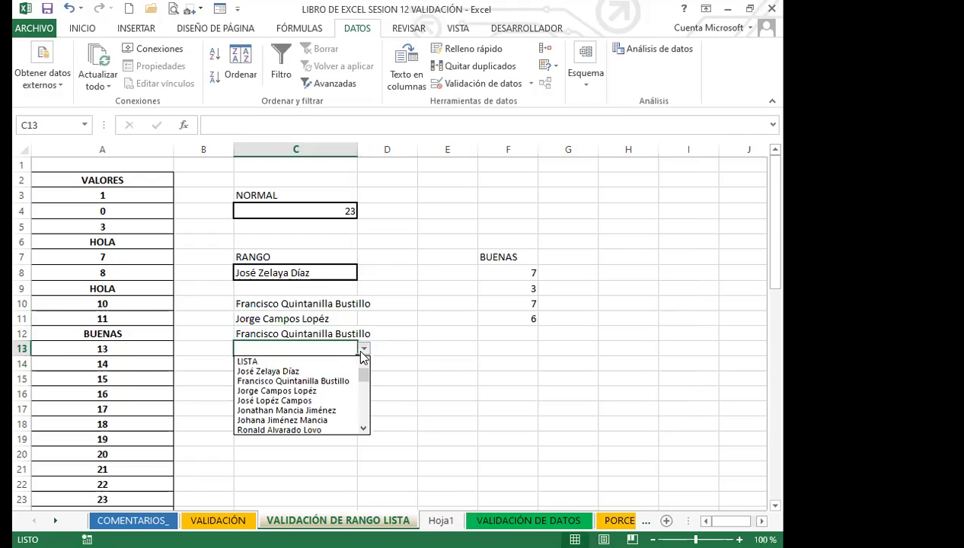
left_click(291, 410)
key("Return")
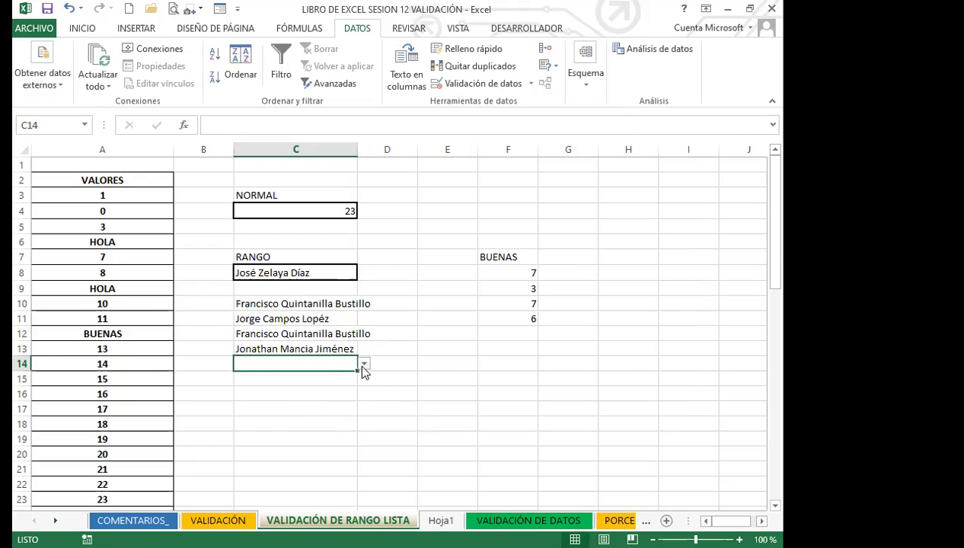
left_click(364, 364)
left_click(293, 415)
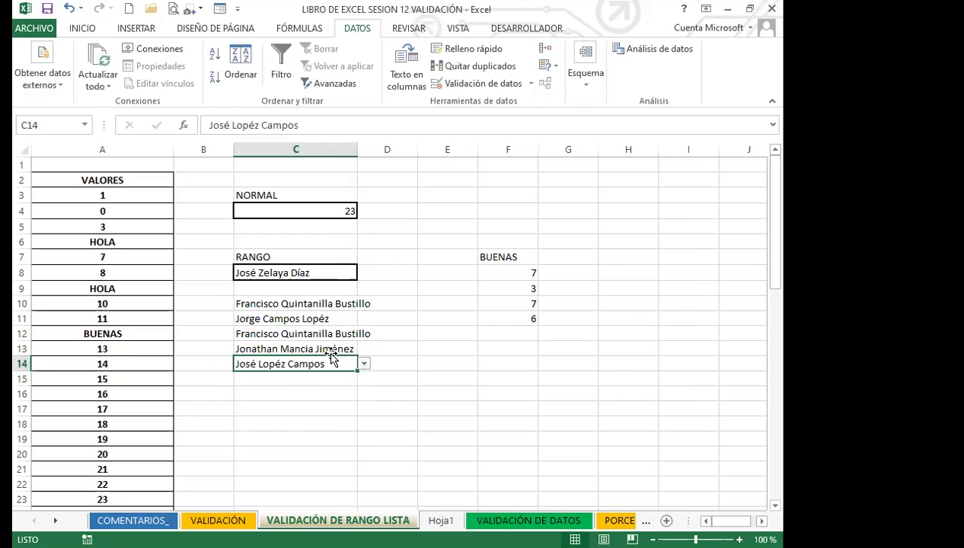
left_click_drag(357, 153, 395, 152)
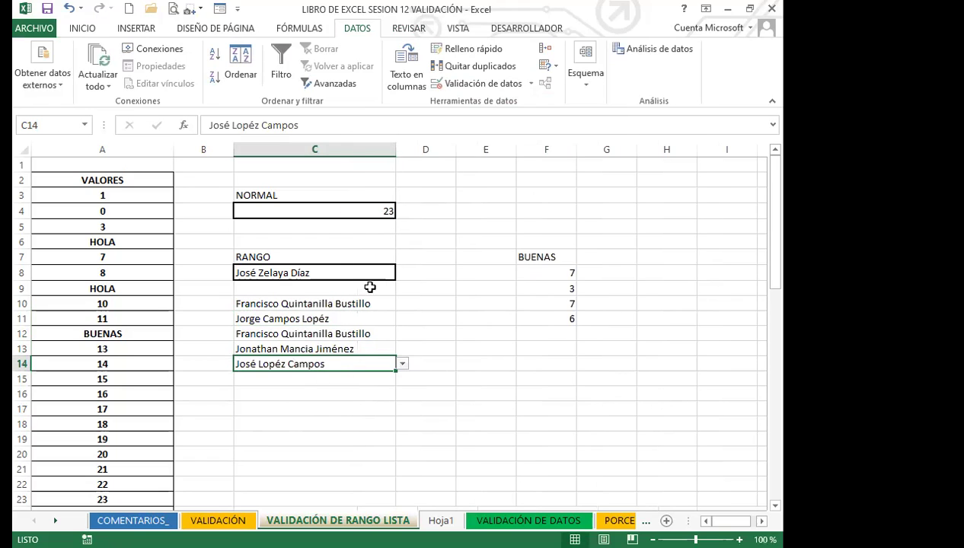
- Review the chosen names in C11:C14 and pick the name from Hoja1's A6 in the drop-down list of C15
left_click(340, 334)
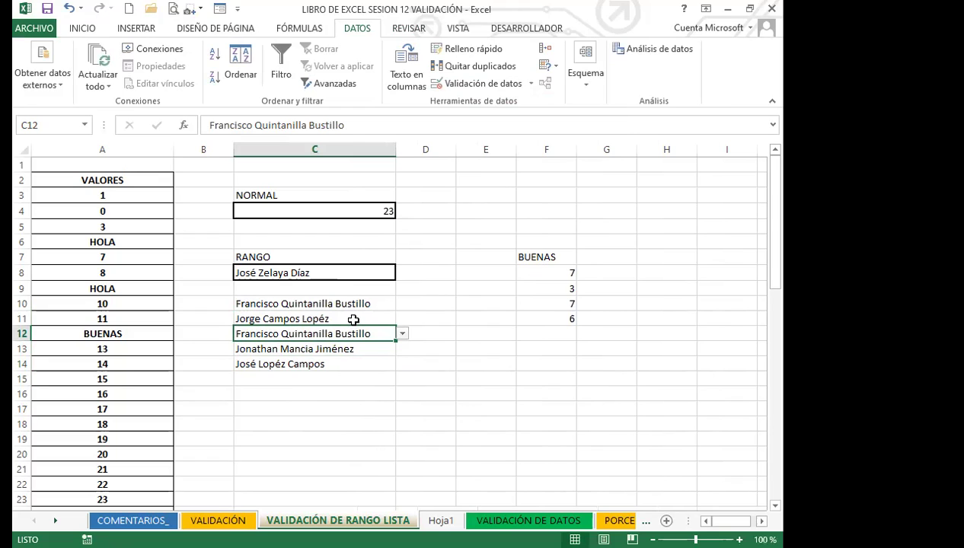
left_click(349, 318)
left_click(331, 349)
left_click(329, 365)
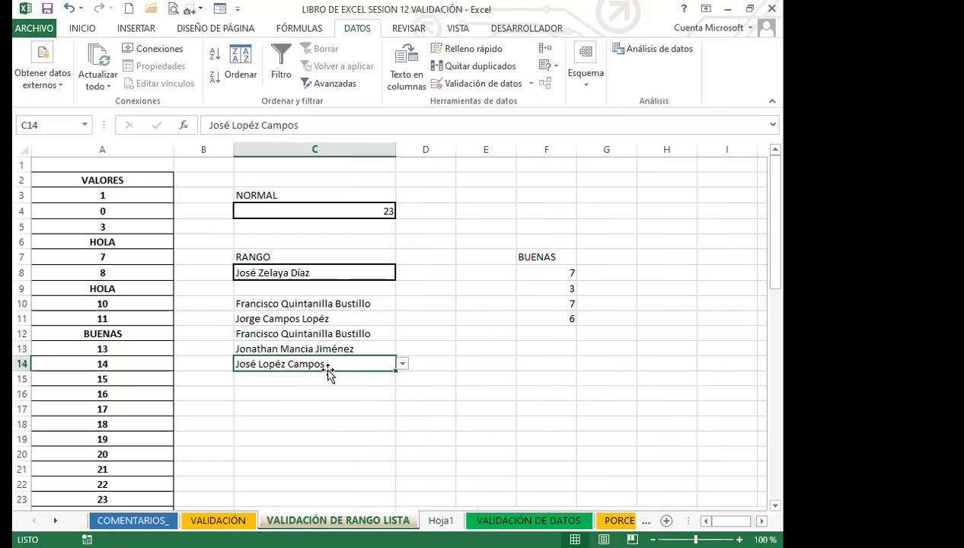
left_click(340, 391)
left_click(367, 380)
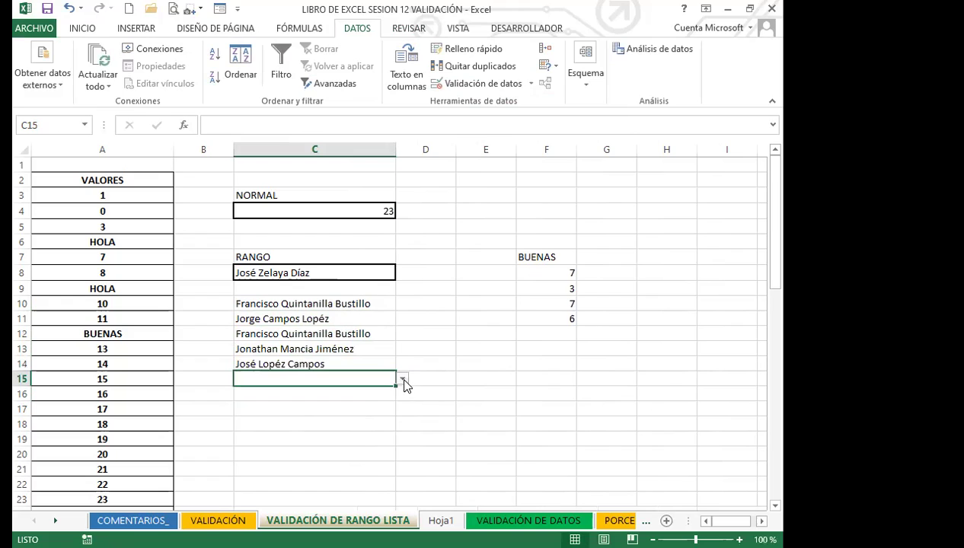
left_click(402, 378)
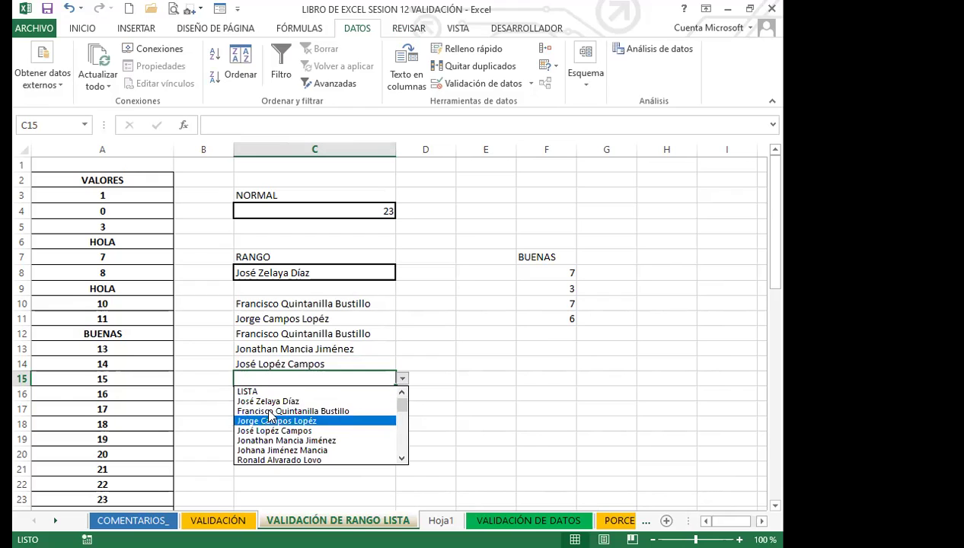
left_click(256, 440)
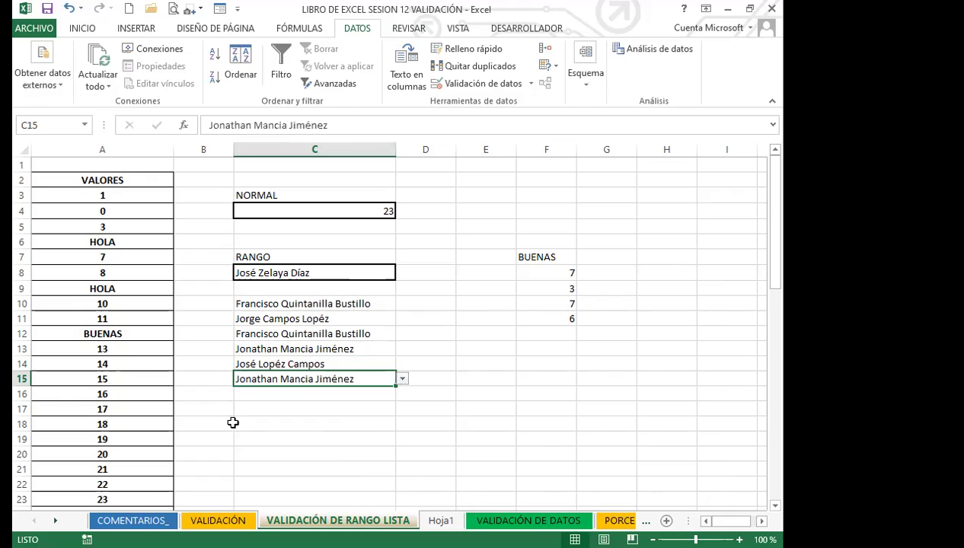
left_click(334, 395)
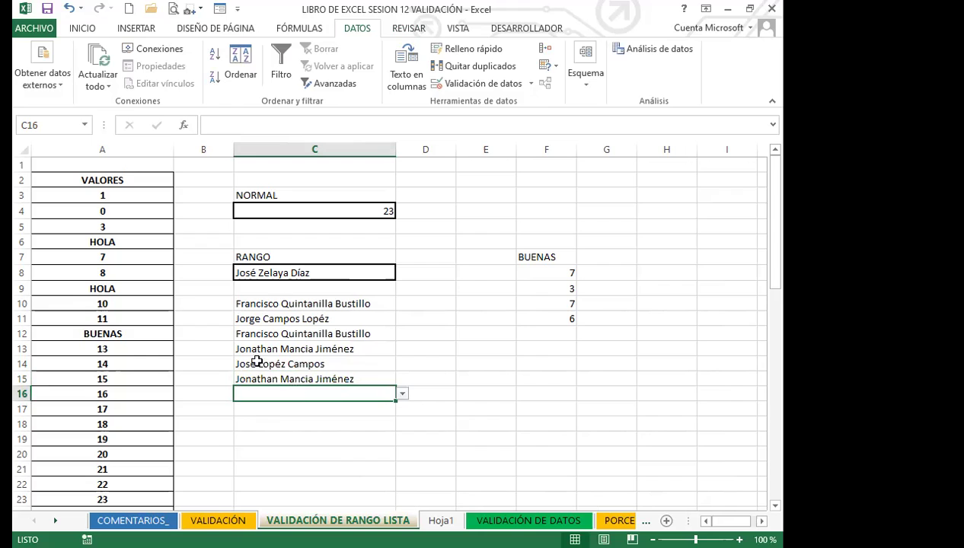
left_click_drag(327, 304, 322, 390)
- Give C4's list validation a Detener error alert titled BUSCAR with the message "DEBE DE ENCONTRAR LA LISTA DE LOS DATOS"
left_click(352, 211)
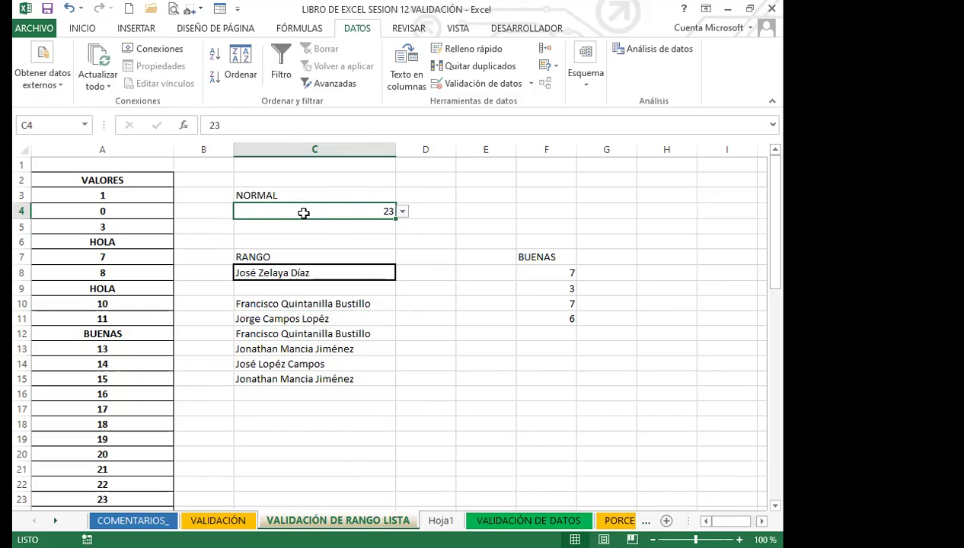
left_click(531, 83)
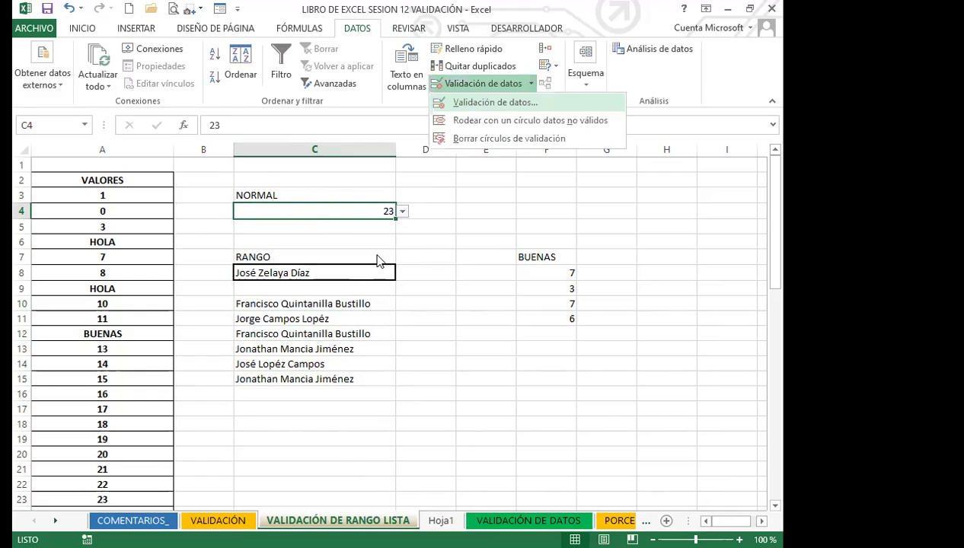
key("Return")
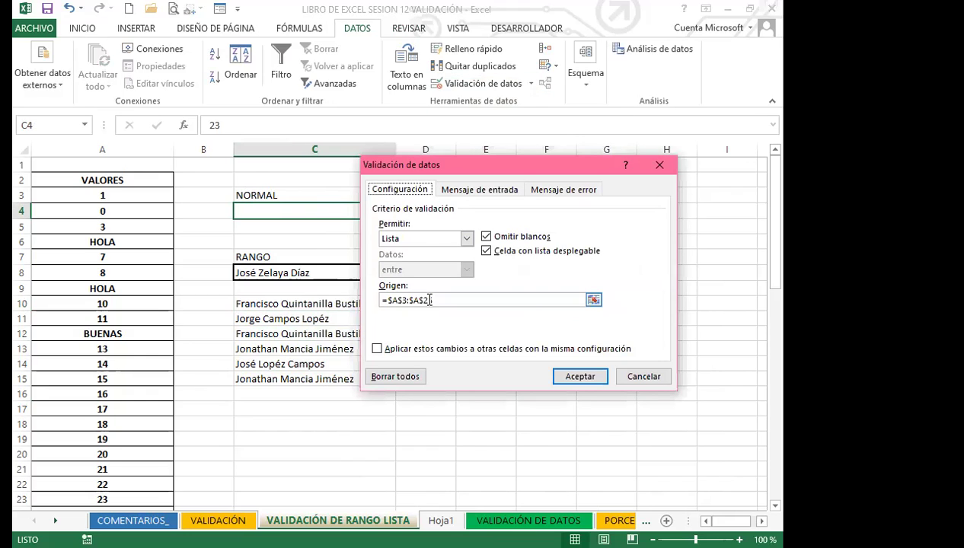
left_click(478, 191)
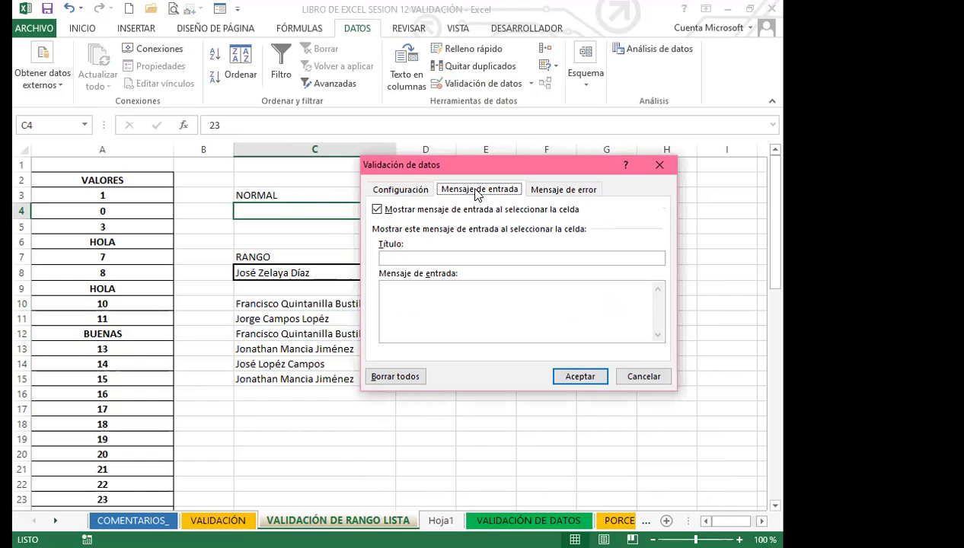
left_click(570, 191)
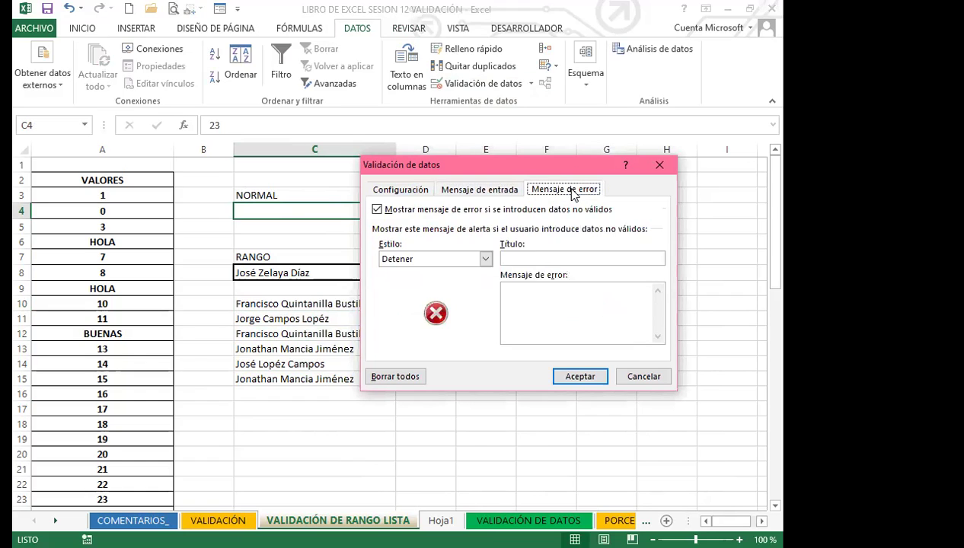
left_click(517, 259)
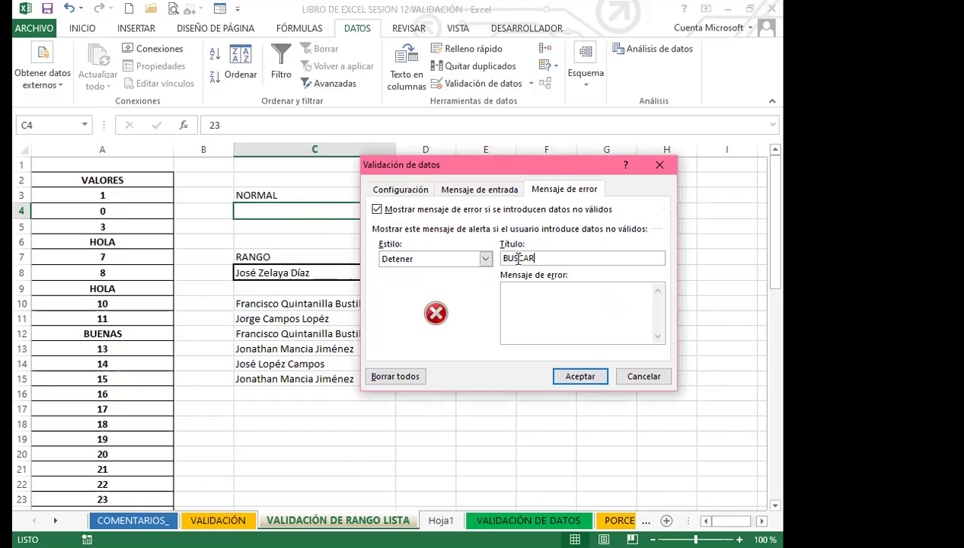
left_click(527, 308)
type("DEBE DE ENCONTRA")
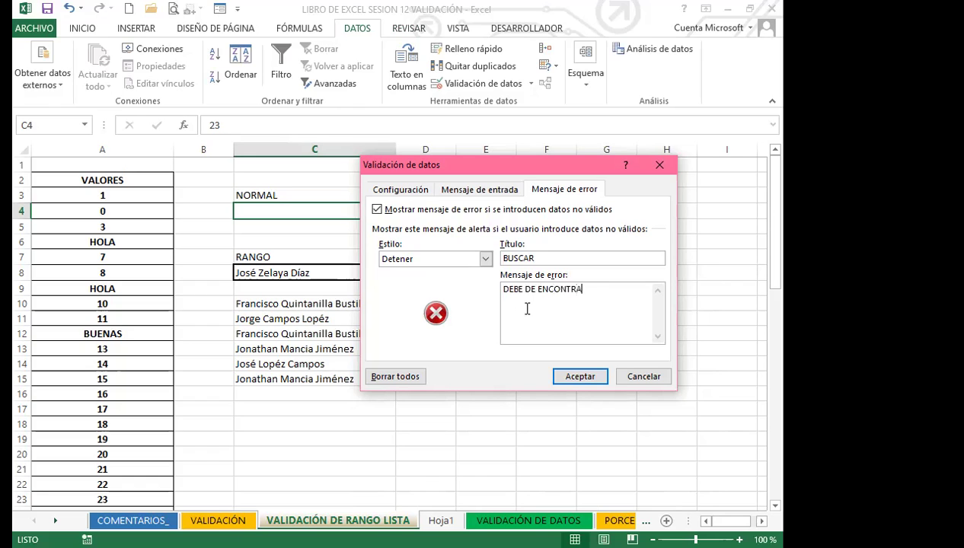
type("R LA LISTA DE LOS DATOS")
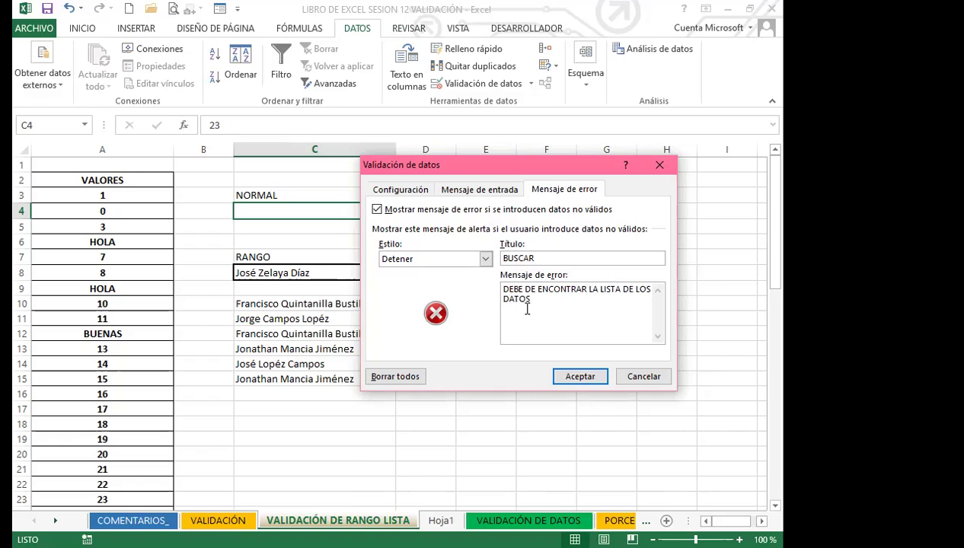
left_click(581, 377)
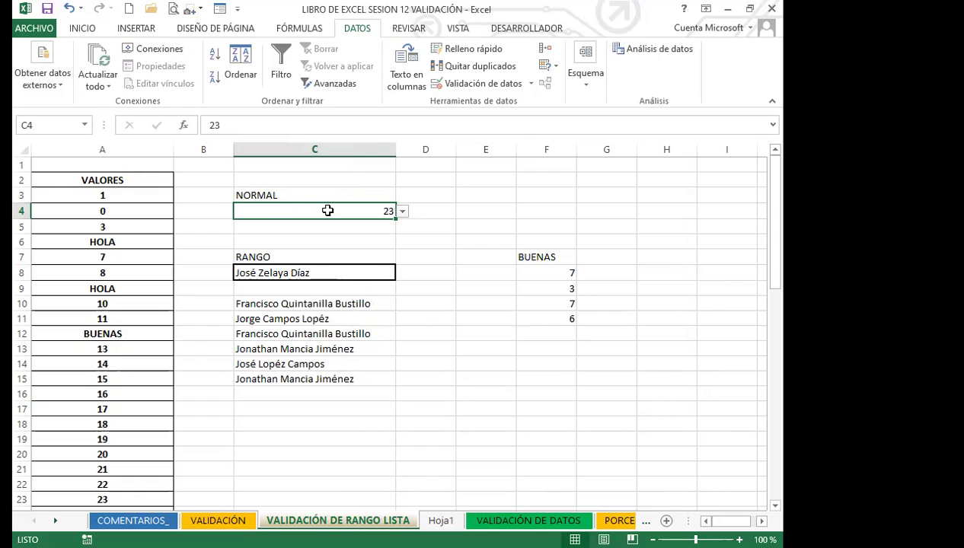
- Test the error alert by entering SSS in C4, and dismiss the alert
type("SSS")
key("Return")
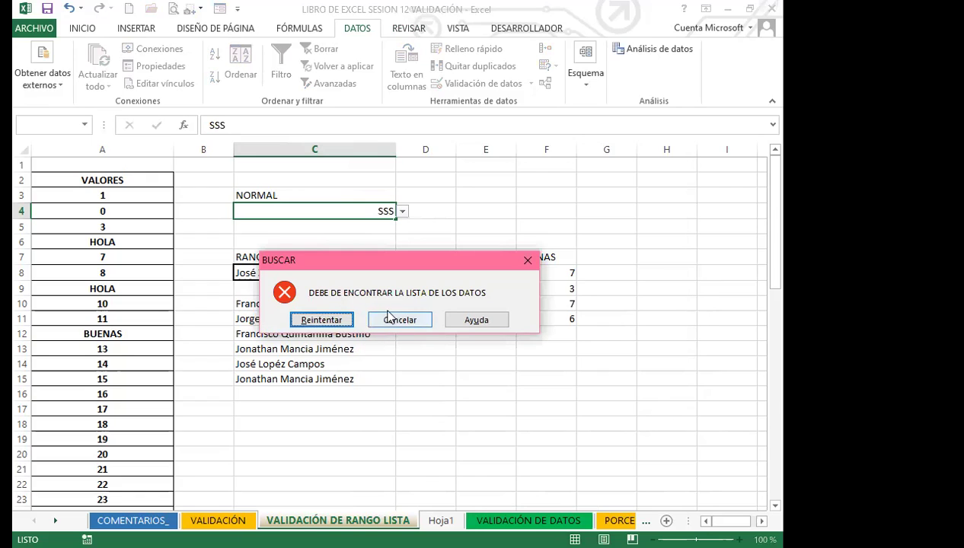
left_click(529, 262)
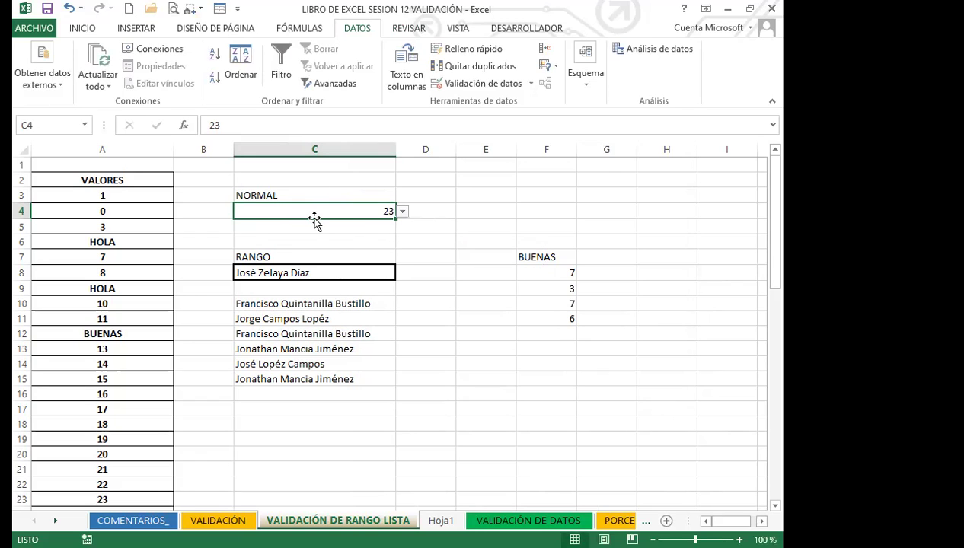
- Examine the choices in the drop-down lists of C8 and C4 without choosing another entry
left_click(356, 272)
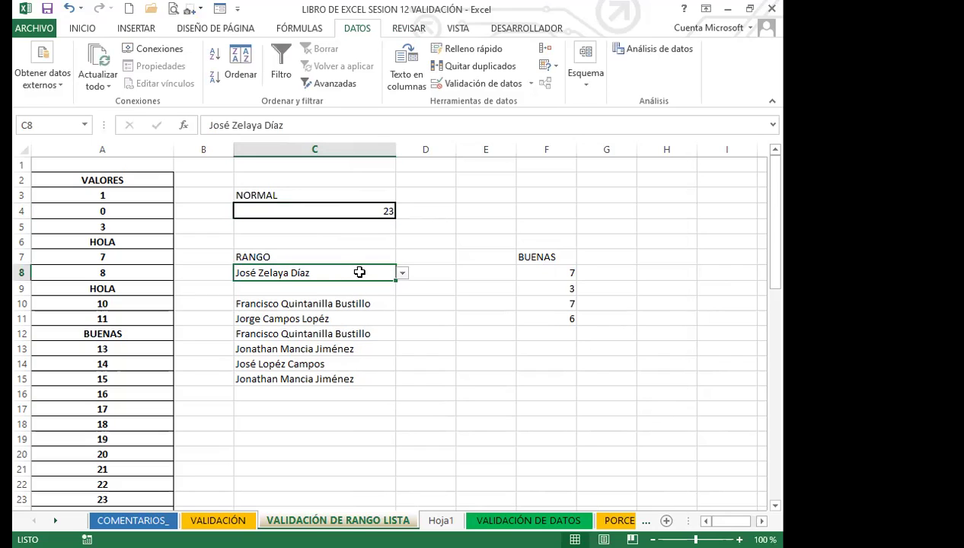
left_click(401, 273)
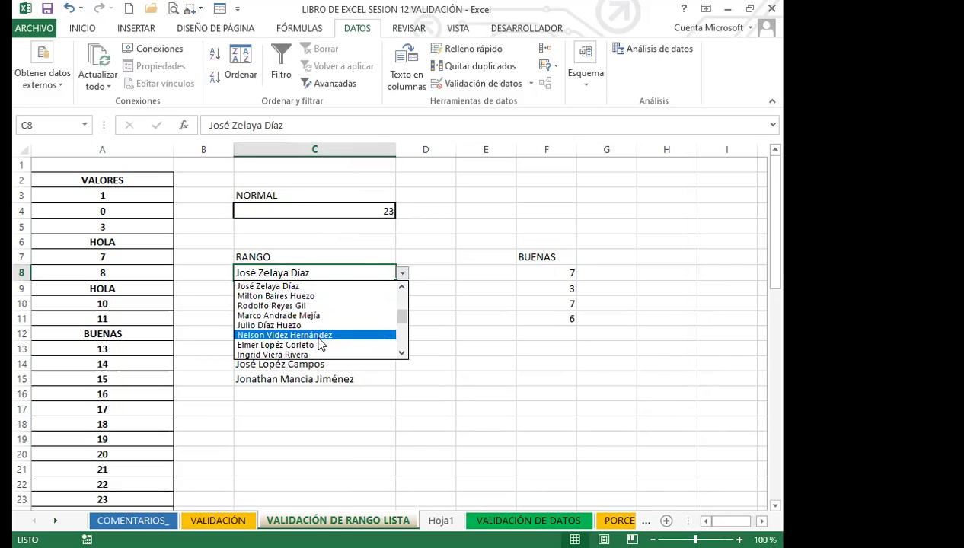
left_click(344, 203)
left_click(361, 209)
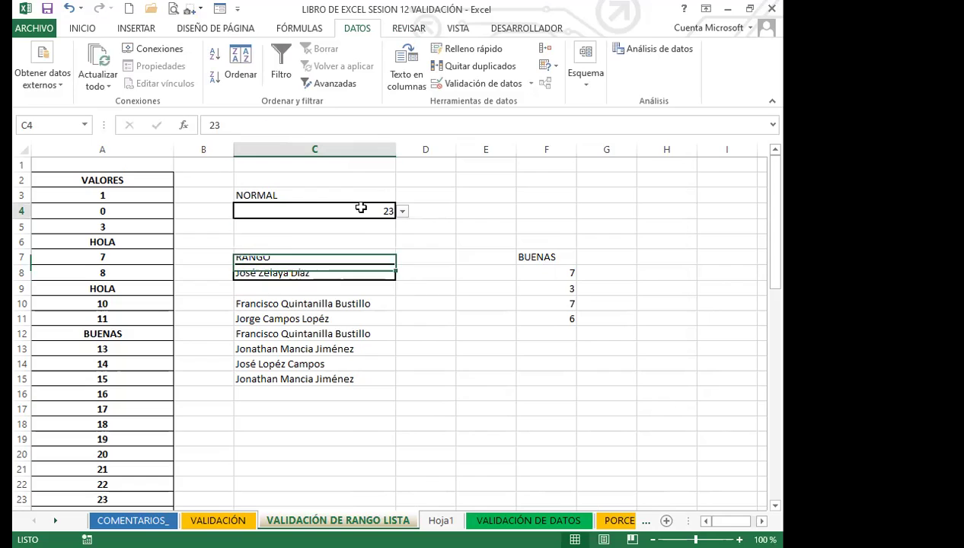
left_click(403, 213)
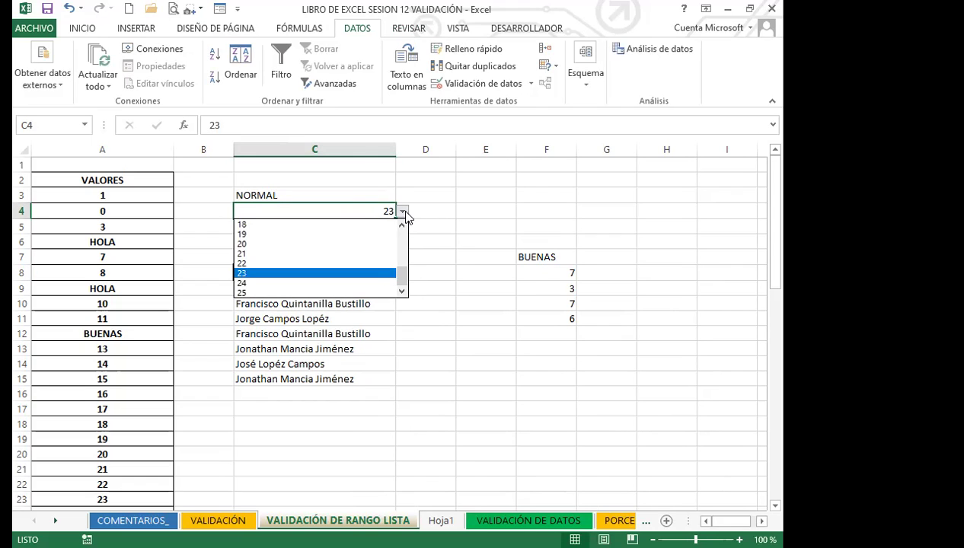
left_click(318, 321)
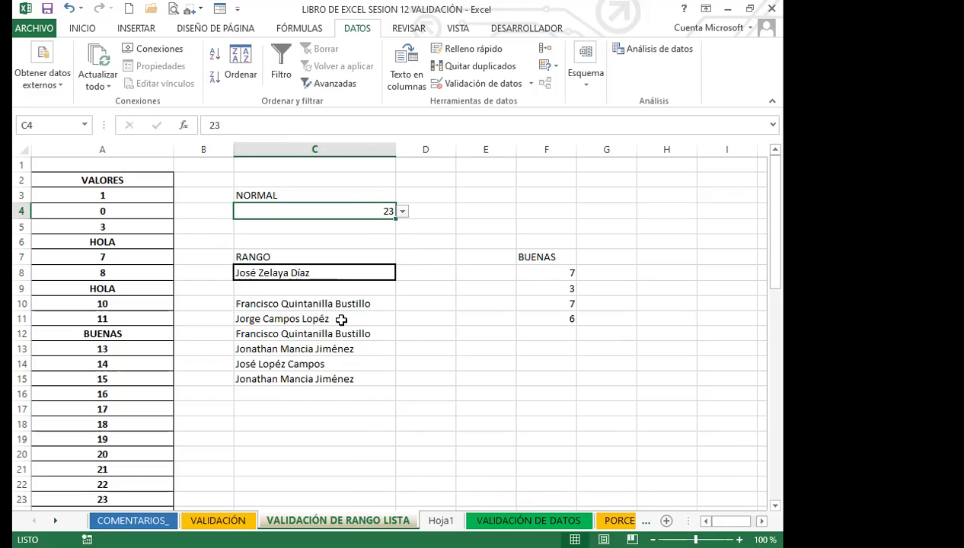
- Examine the input message and error alert settings in the data validation of C10:C15, and close them unchanged
left_click_drag(332, 303, 328, 388)
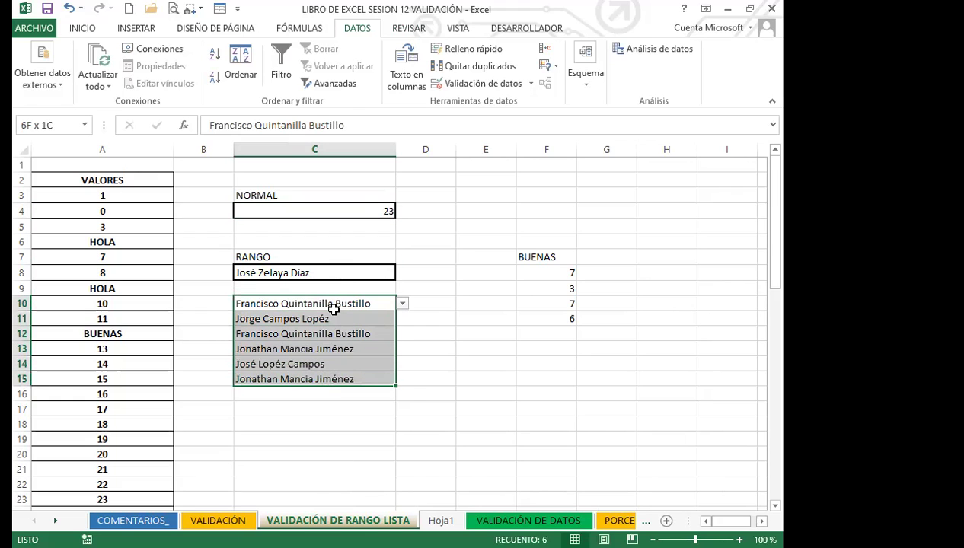
left_click(522, 85)
left_click(479, 189)
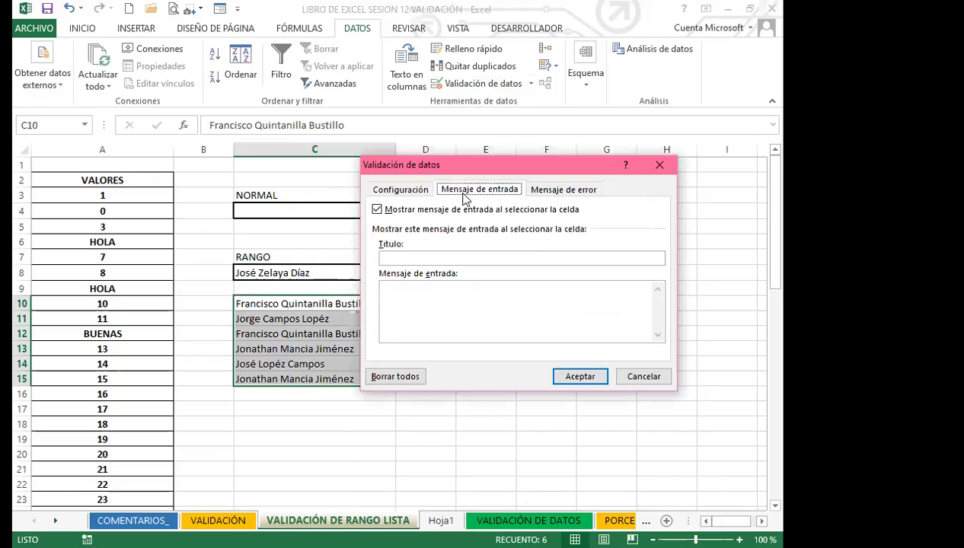
left_click(558, 190)
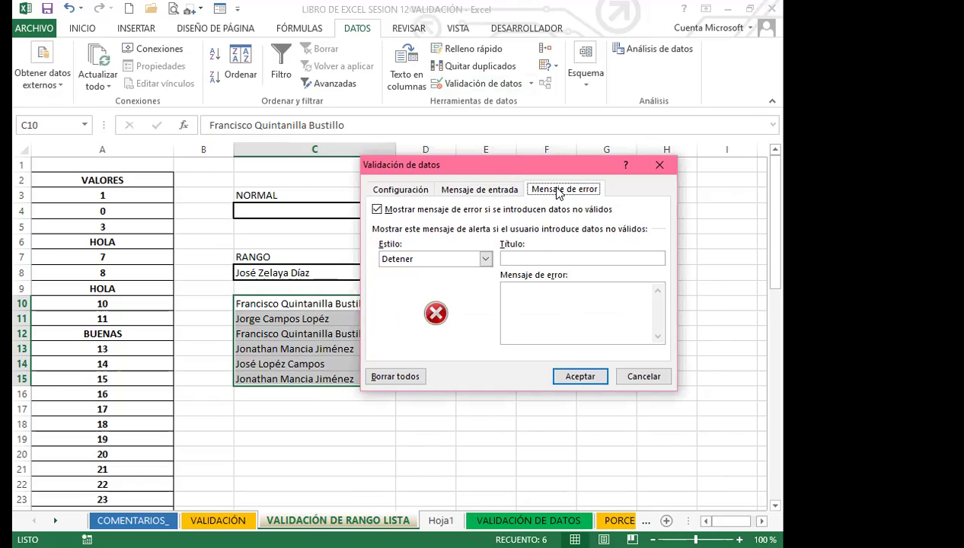
left_click(660, 165)
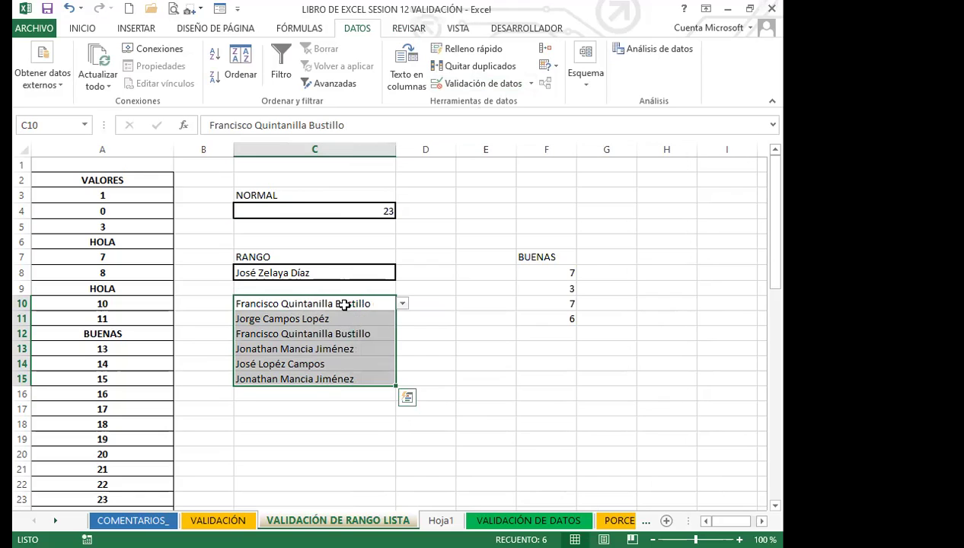
left_click(344, 303)
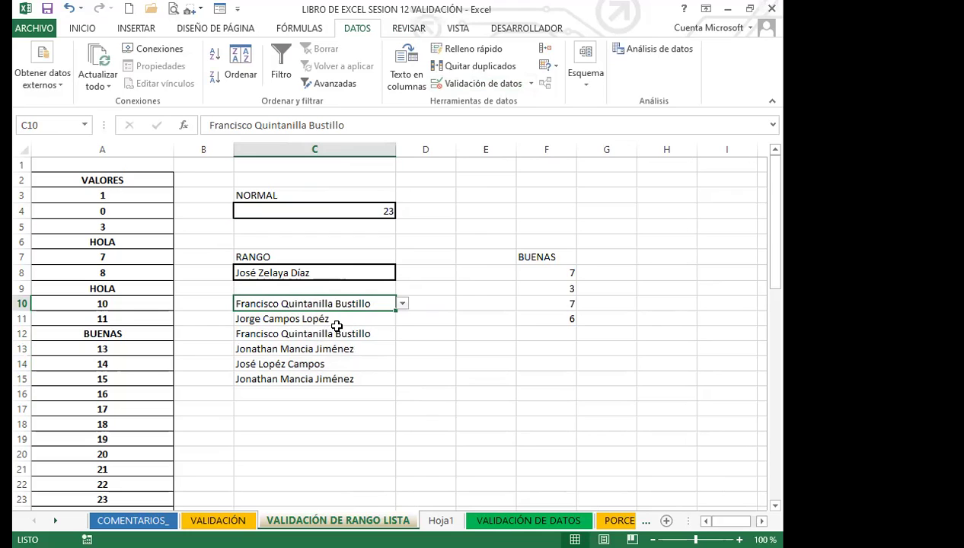
scroll(337, 326, "down", 1)
left_click(320, 392)
left_click(340, 351)
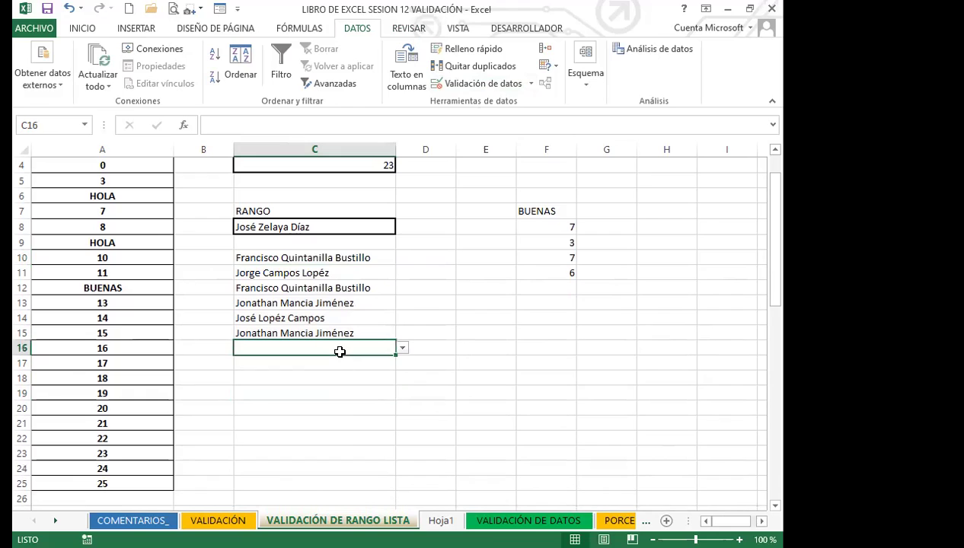
left_click(440, 520)
left_click(342, 320)
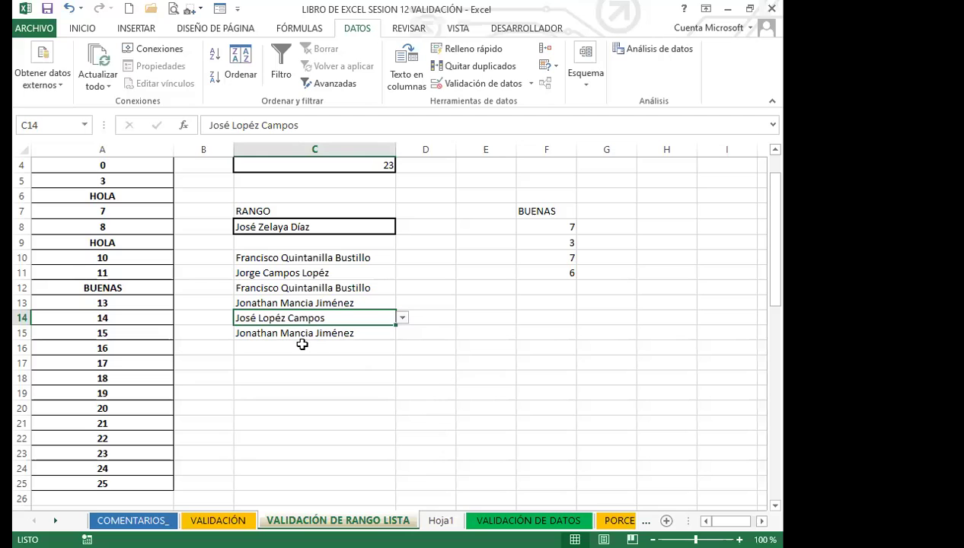
left_click(304, 333)
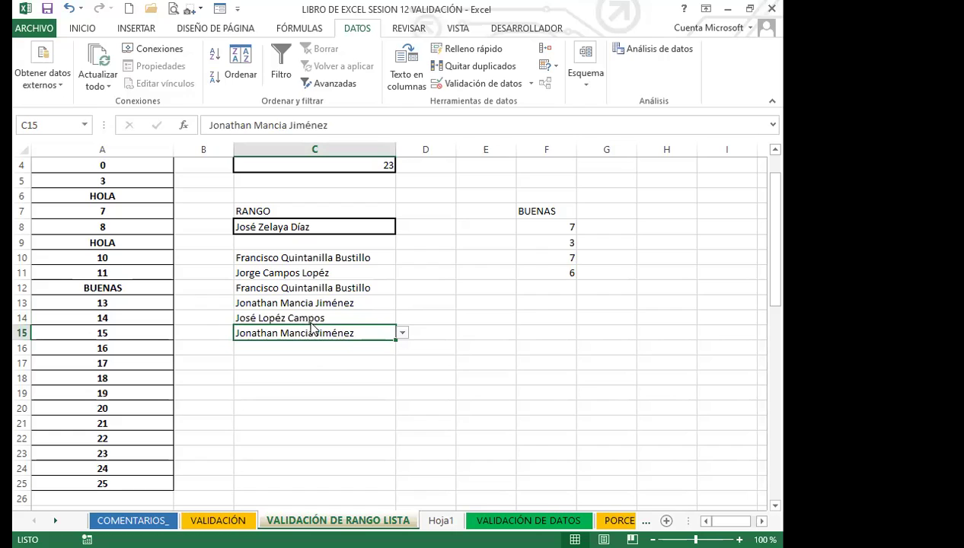
left_click(306, 289)
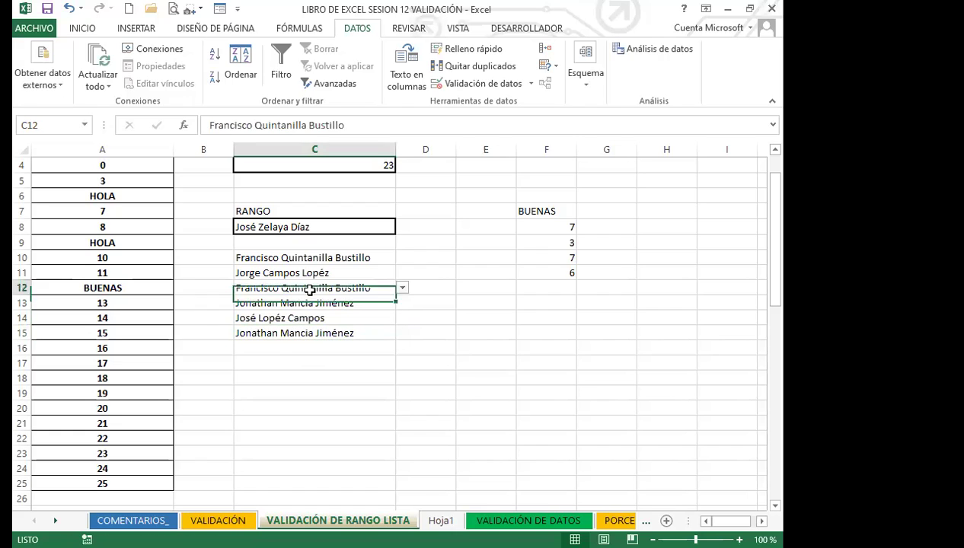
- Examine the allowed criteria types in the data validation of the empty cell C9, keeping Cualquier valor
left_click(325, 241)
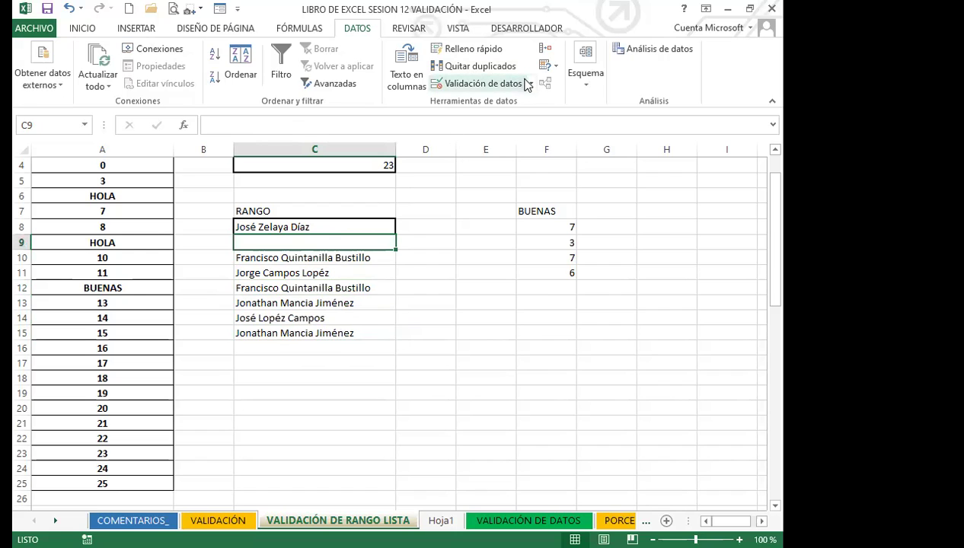
left_click(459, 103)
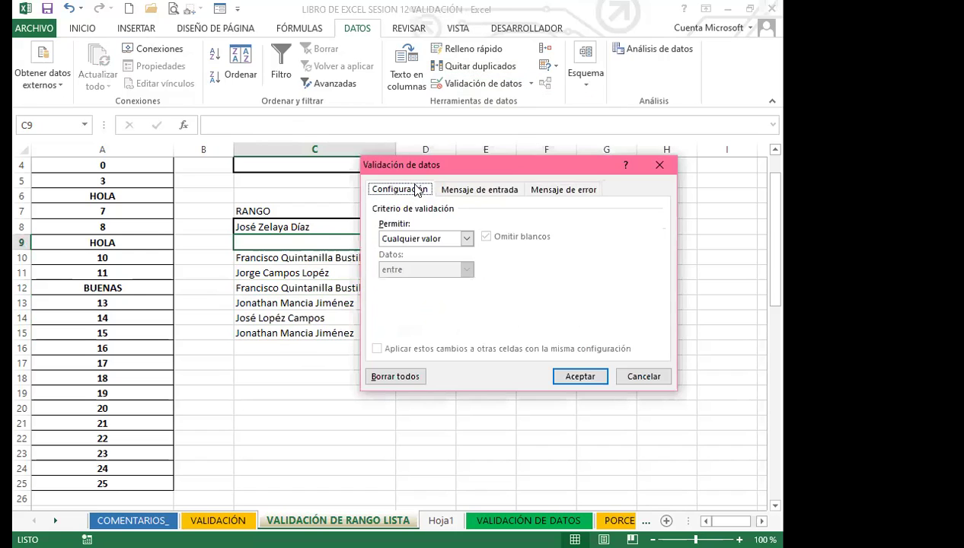
left_click(467, 239)
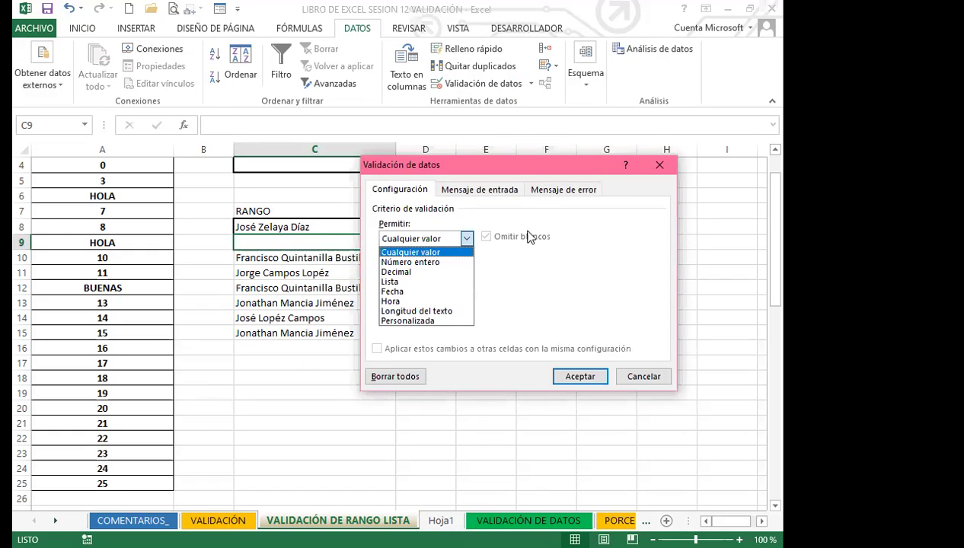
left_click(502, 344)
left_click(581, 376)
- Hide the worksheet Hoja1 that holds the source list of names, and return to VALIDACIÓN DE RANGO LISTA
left_click(290, 329)
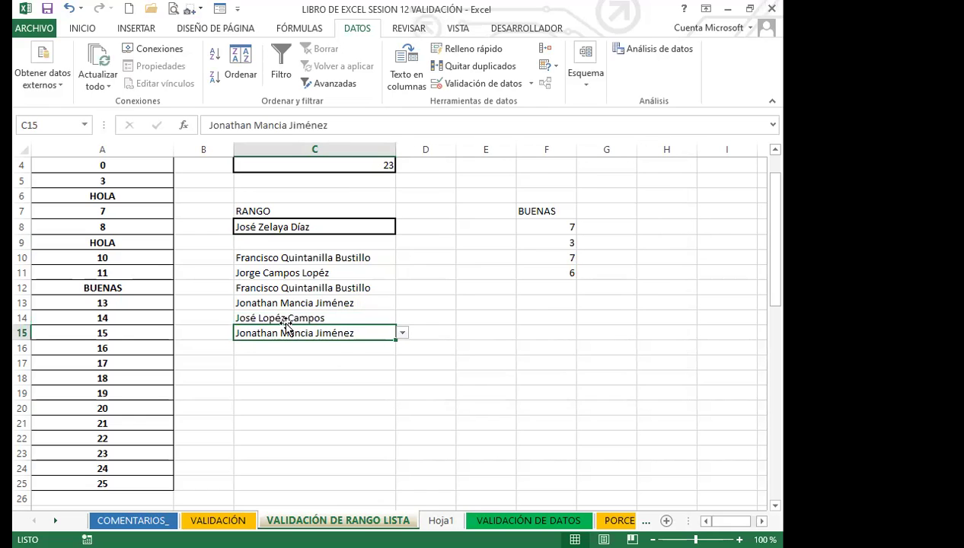
left_click(440, 520)
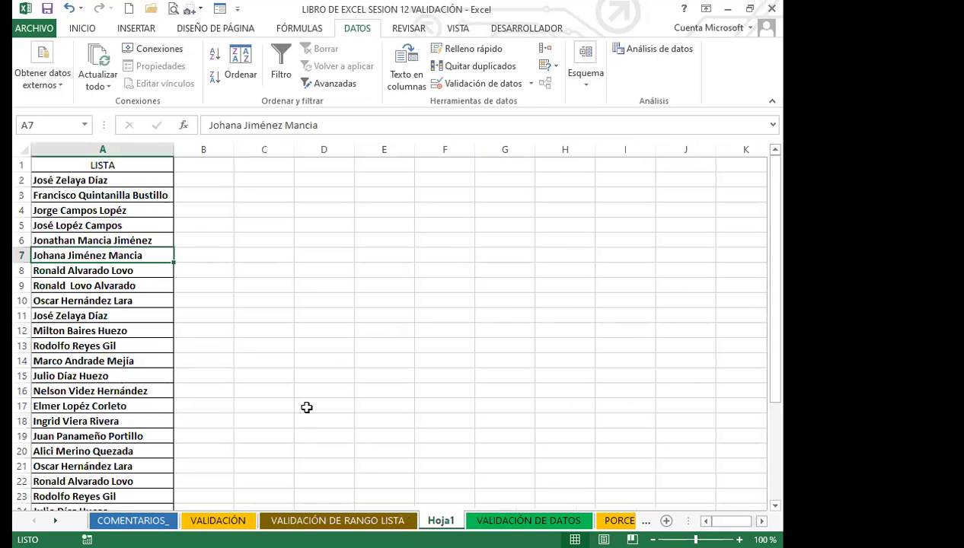
left_click(369, 520)
left_click(440, 520)
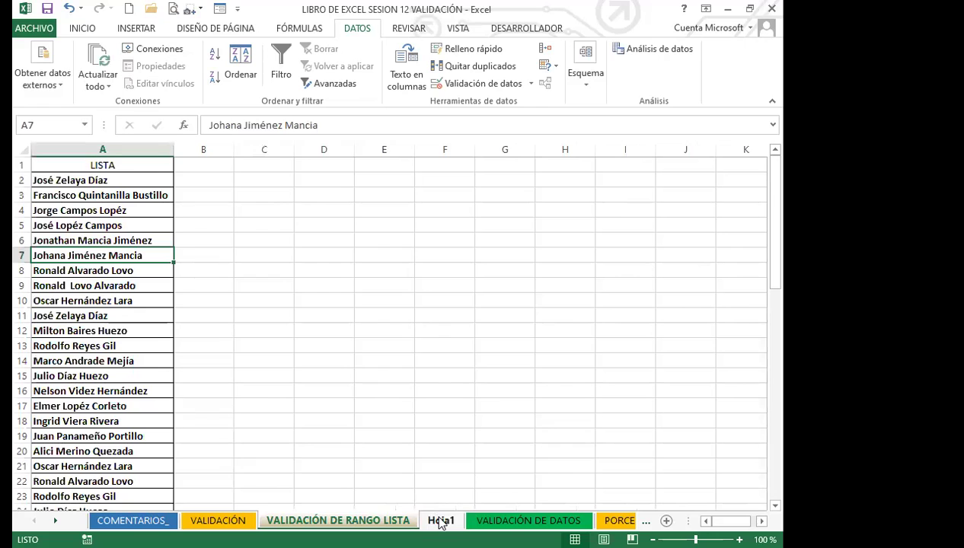
right_click(440, 520)
left_click(472, 469)
key("ctrl+Page_Up")
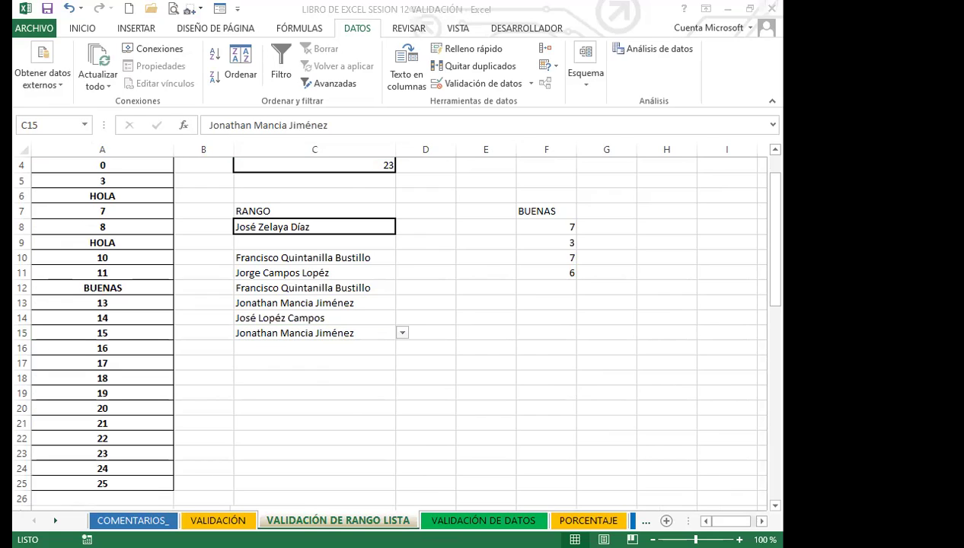
- Examine the reference of the named range LISTA_01 among the workbook's defined names, and close the list unchanged
left_click(314, 423)
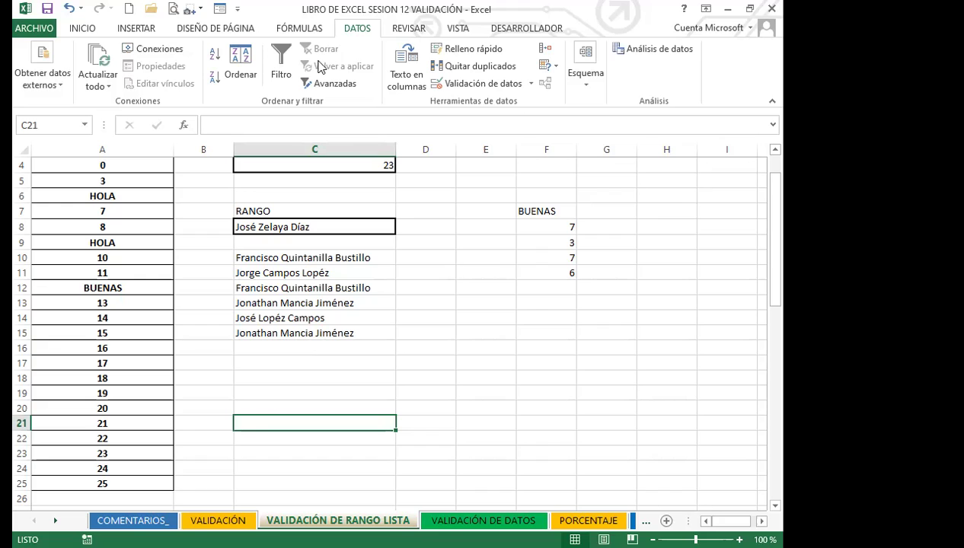
left_click(135, 29)
left_click(299, 29)
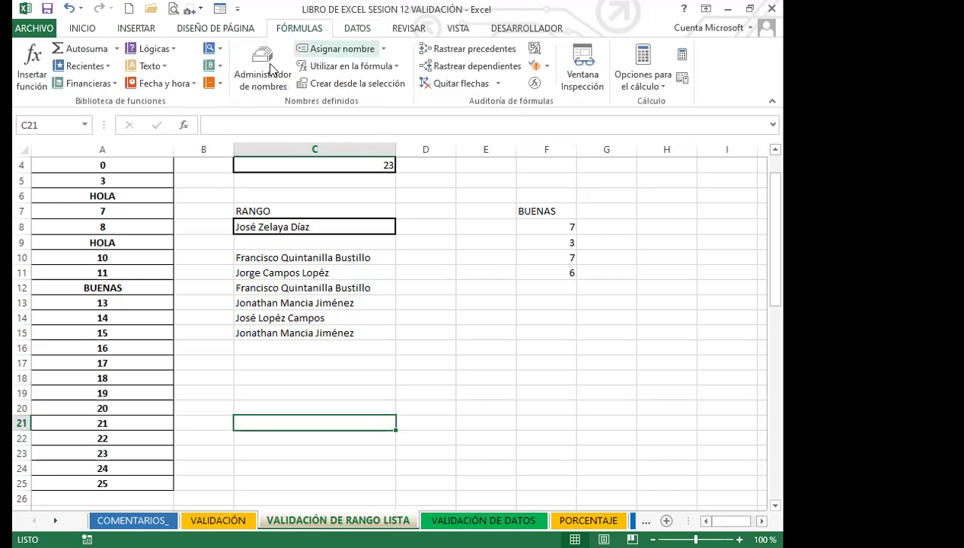
left_click(263, 67)
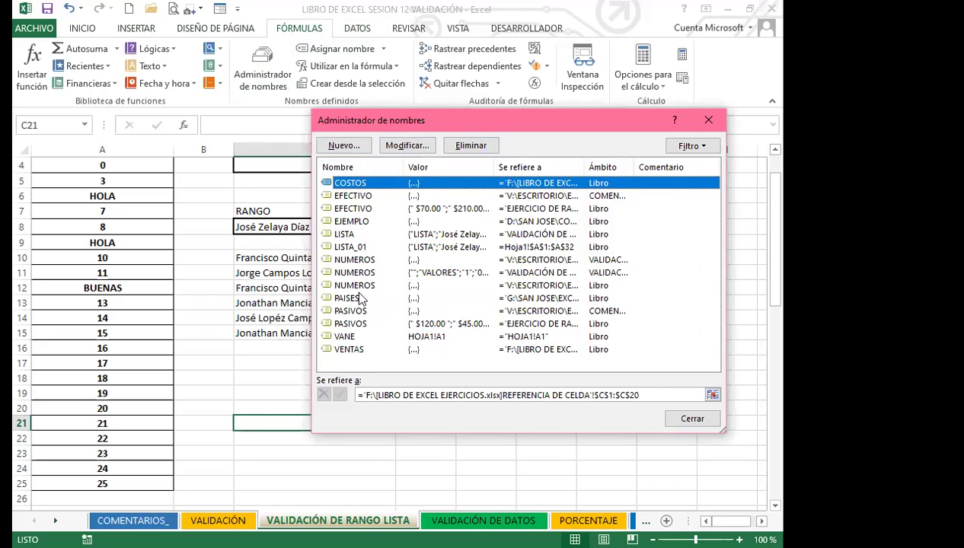
left_click(345, 247)
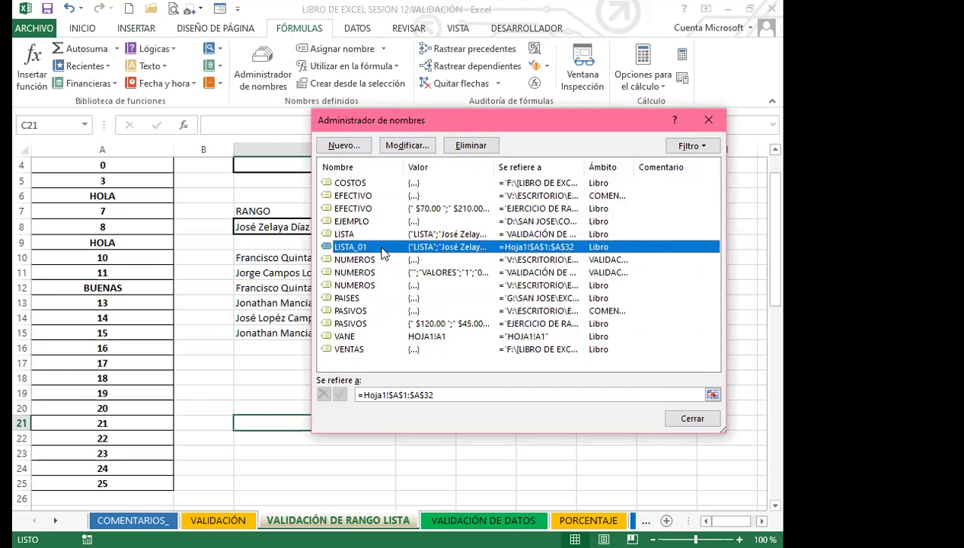
left_click(372, 263)
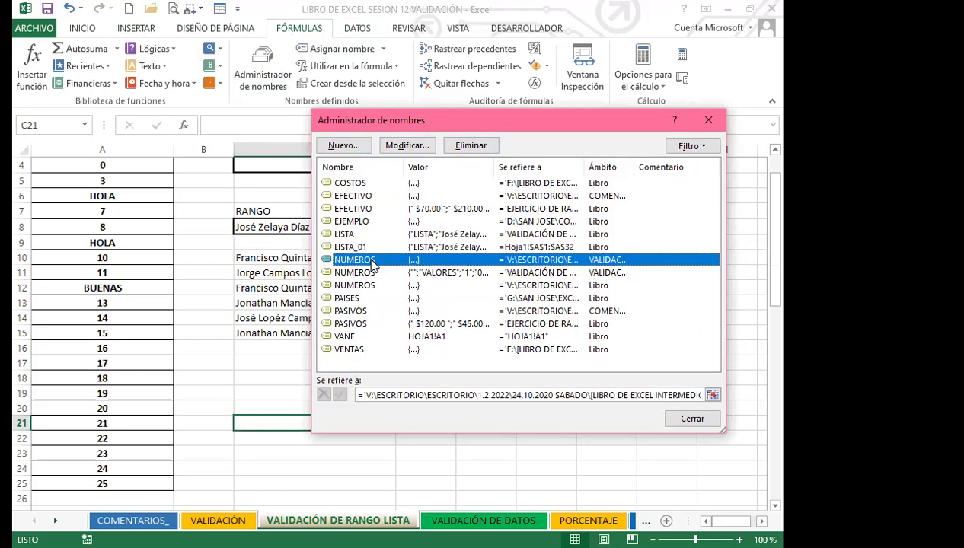
left_click(711, 122)
left_click(339, 377)
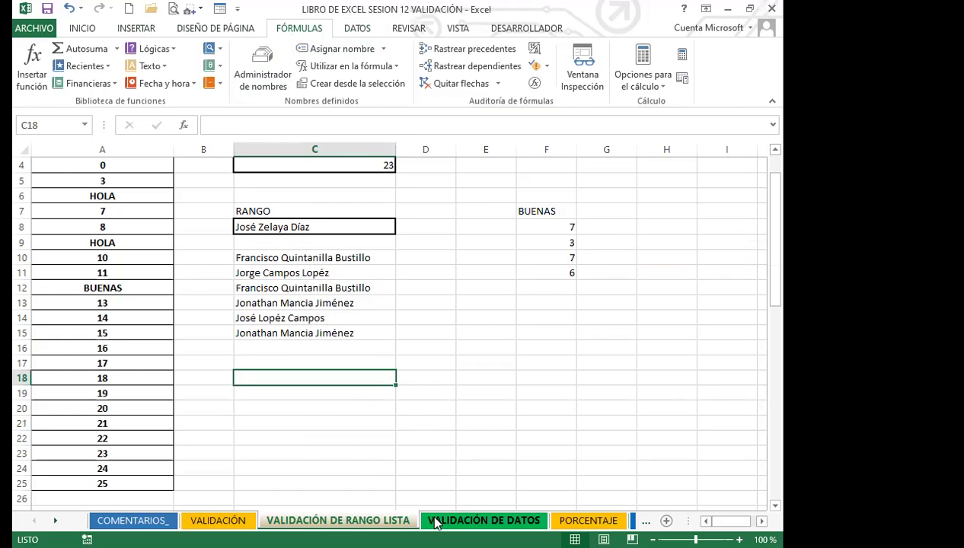
- Go to the VALIDACIÓN DE DATOS worksheet and read the validation requirements for PRODUCTO in F2:H4
left_click(437, 521)
left_click(350, 380)
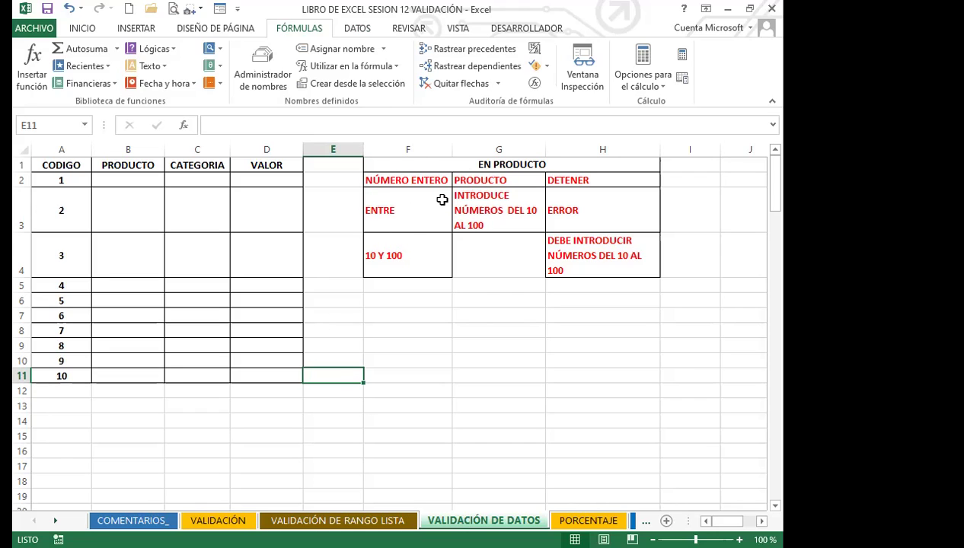
left_click(398, 260)
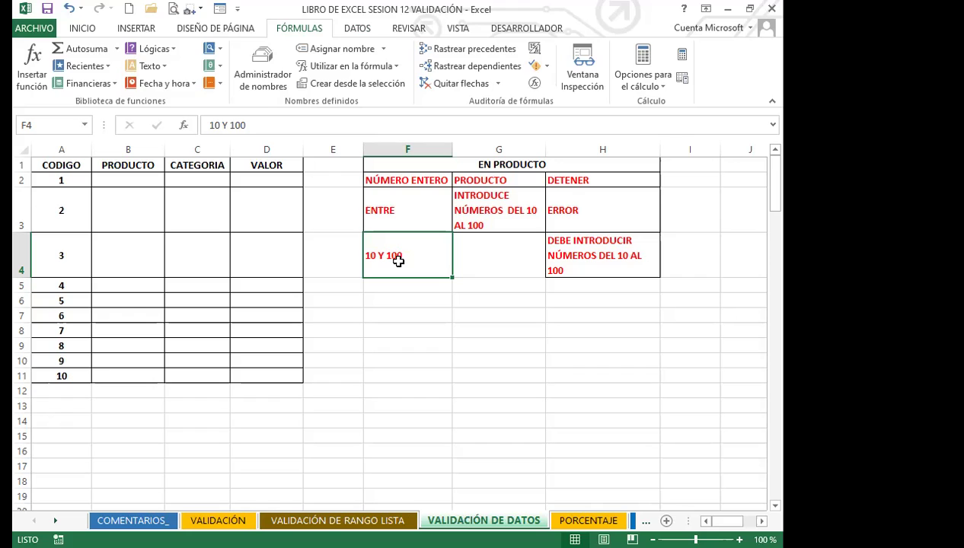
- Set the data validation criteria of the PRODUCTO cells B2:B11 to Número entero, entre, minimum 10 and maximum 100
left_click_drag(141, 180, 137, 375)
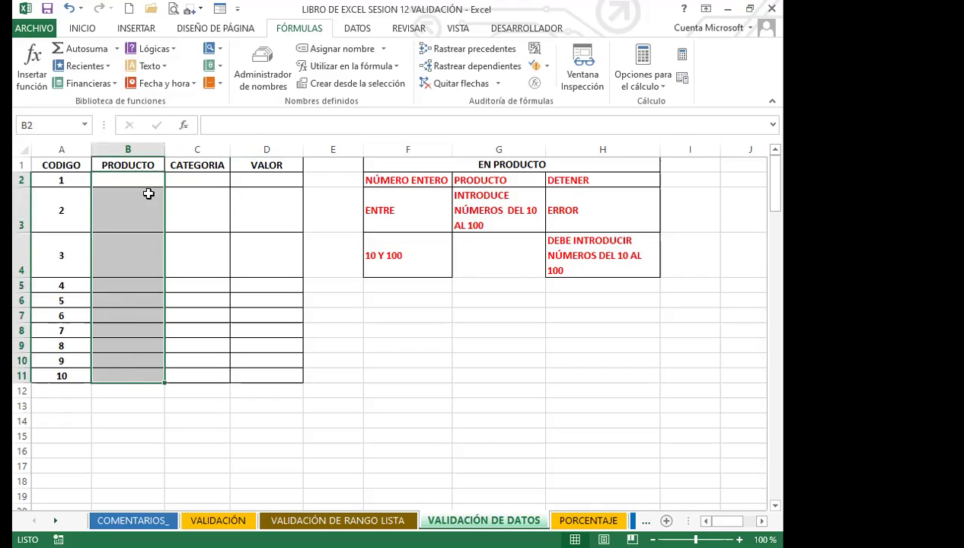
left_click(357, 29)
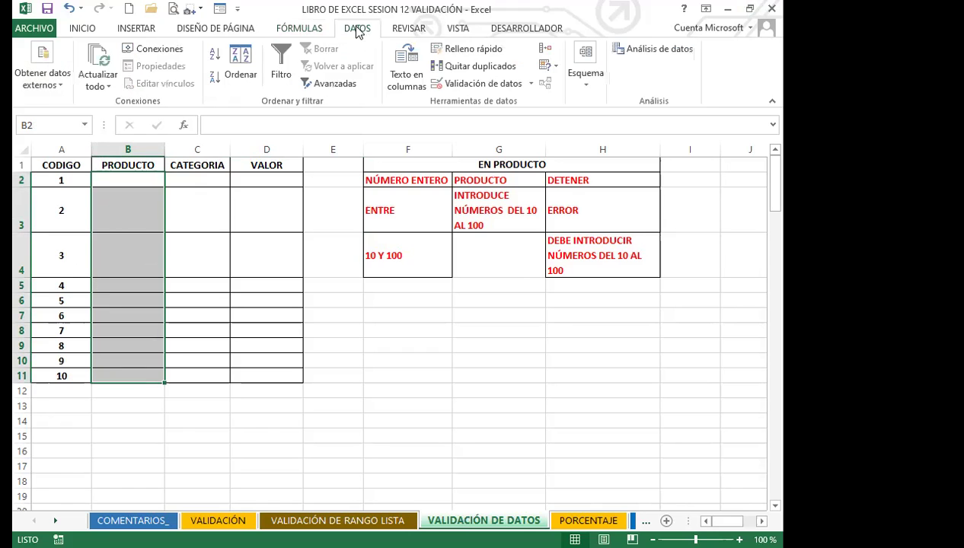
left_click(531, 83)
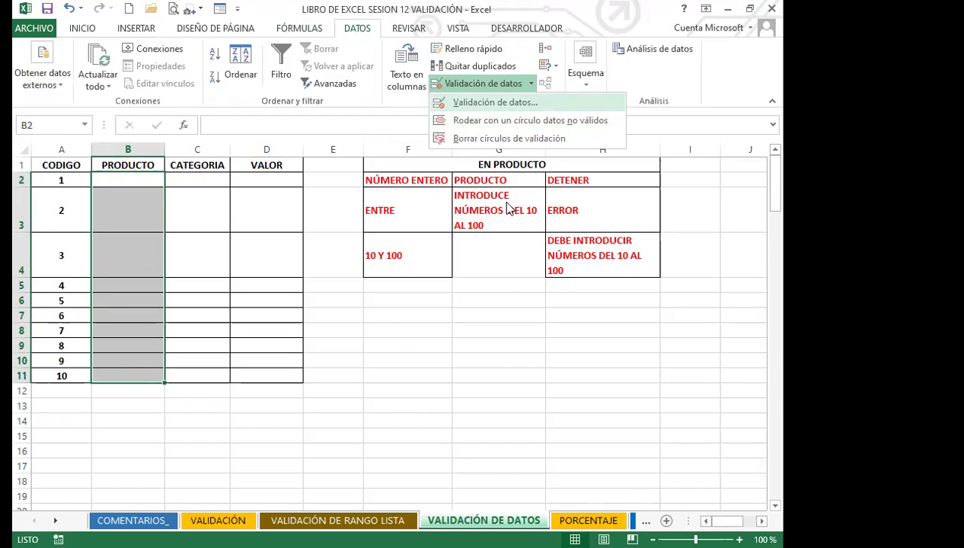
key("Return")
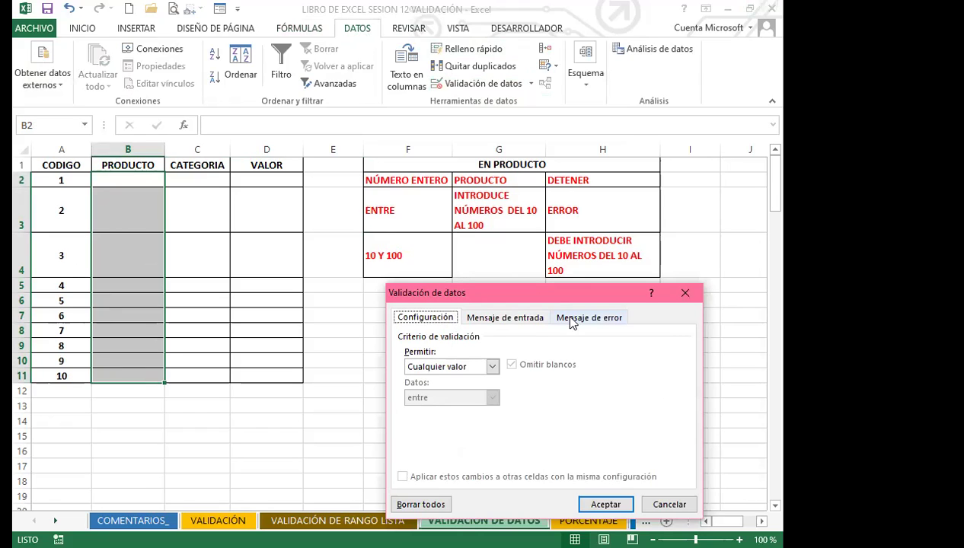
left_click(493, 366)
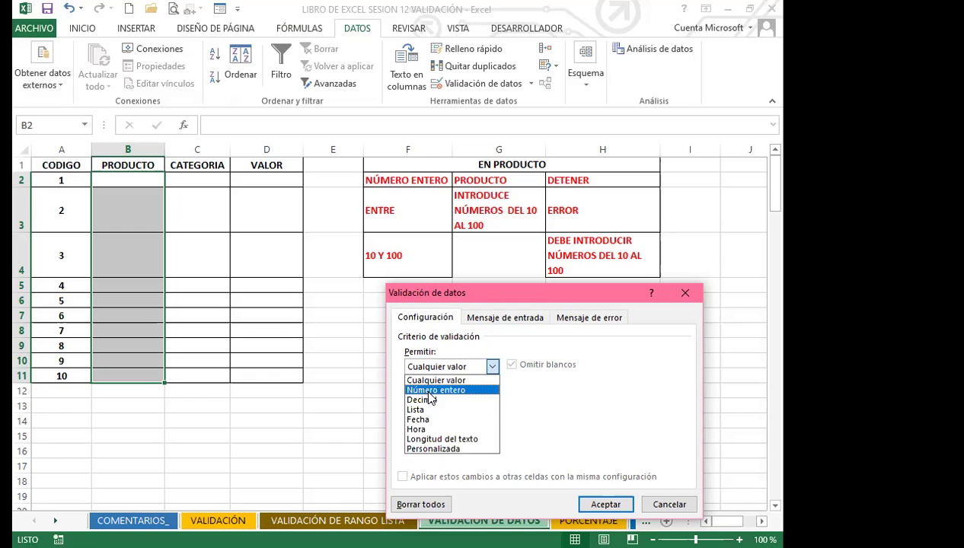
left_click(430, 391)
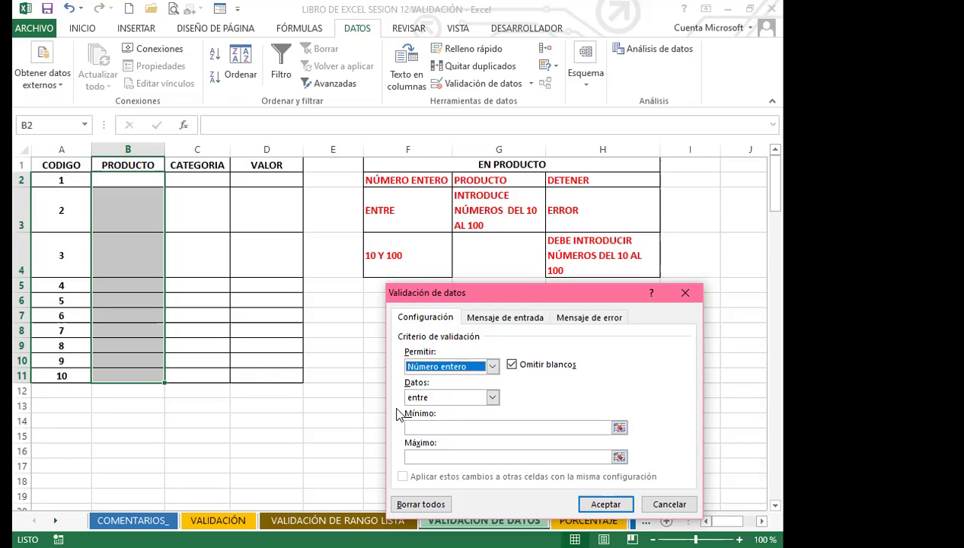
left_click(422, 428)
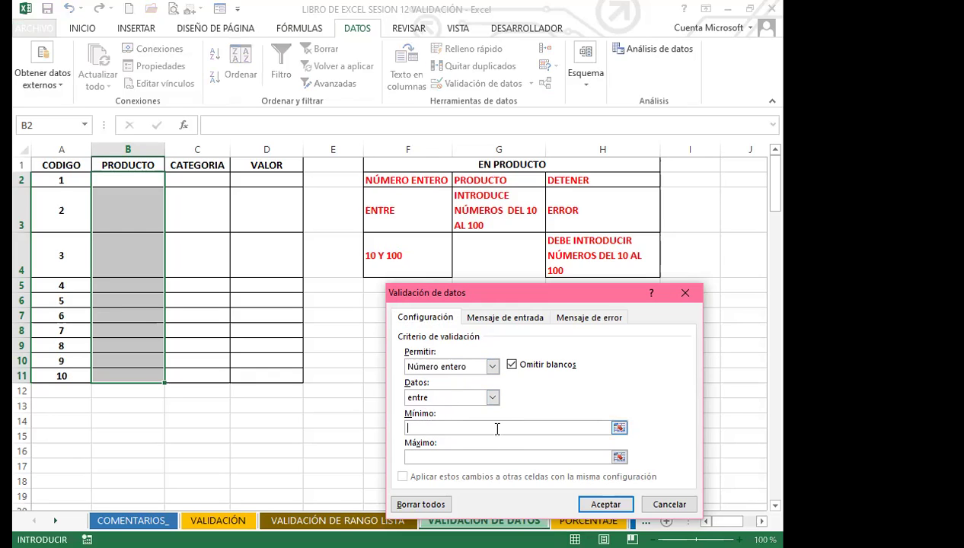
type("10")
left_click(438, 457)
type("100")
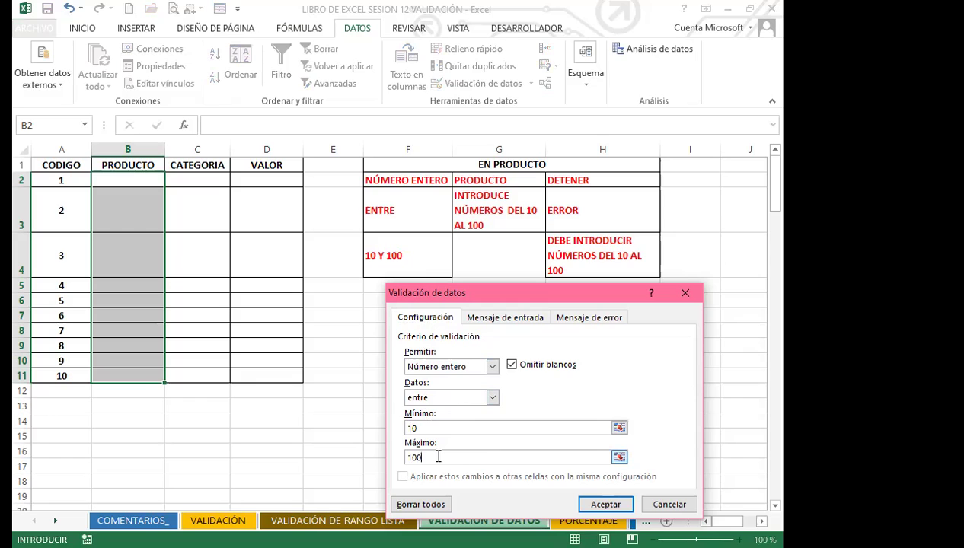
left_click(420, 428)
left_click(469, 457)
- Give the validation an input message titled PRODUCTO with the text INTRODUCE NÚMEROS DEL 10 AL 100
left_click(510, 318)
left_click(434, 386)
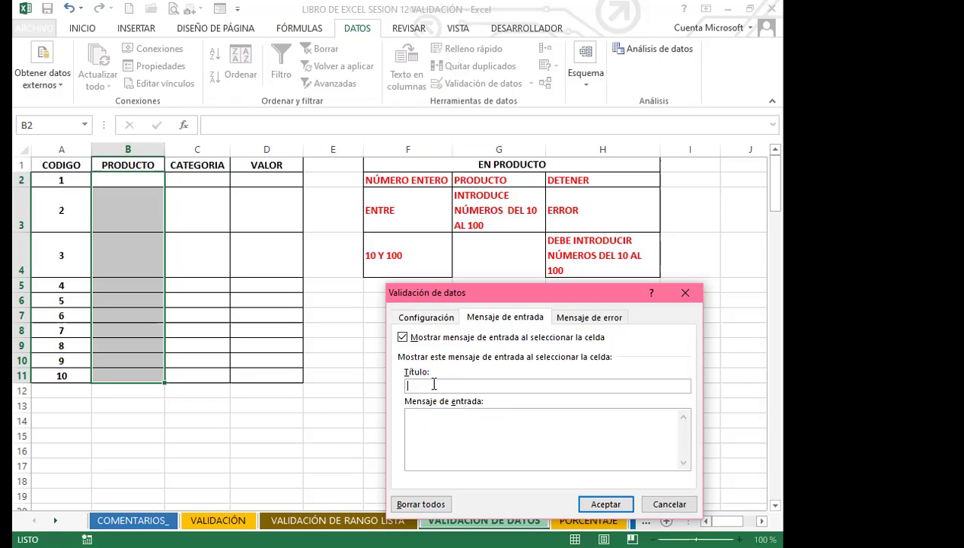
type("PRODUICTO")
key("Left")
key("Left")
key("Left")
key("BackSpace")
left_click(430, 434)
type("INTRO")
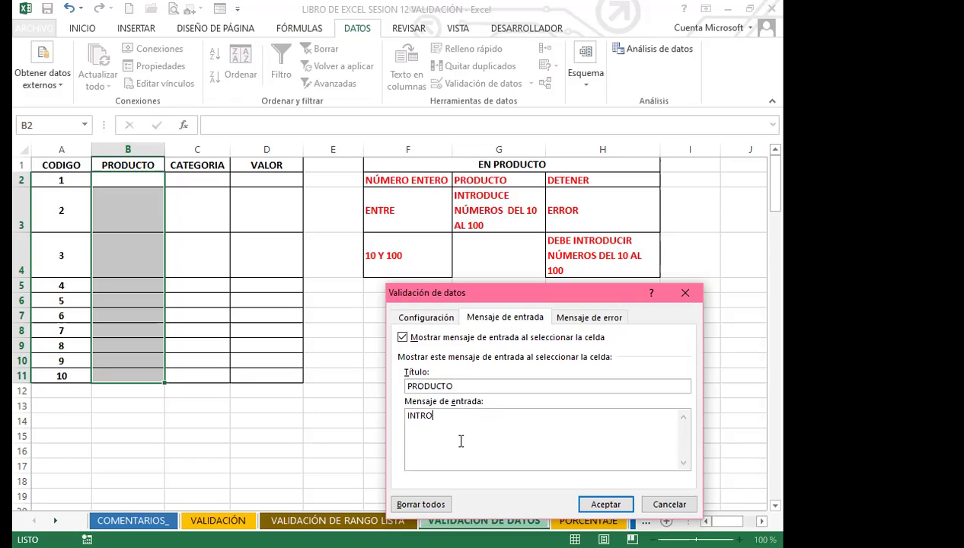
type("DUCE NÚM")
key("BackSpace")
key("BackSpace")
type("ÚMEROS DEL 10 AL")
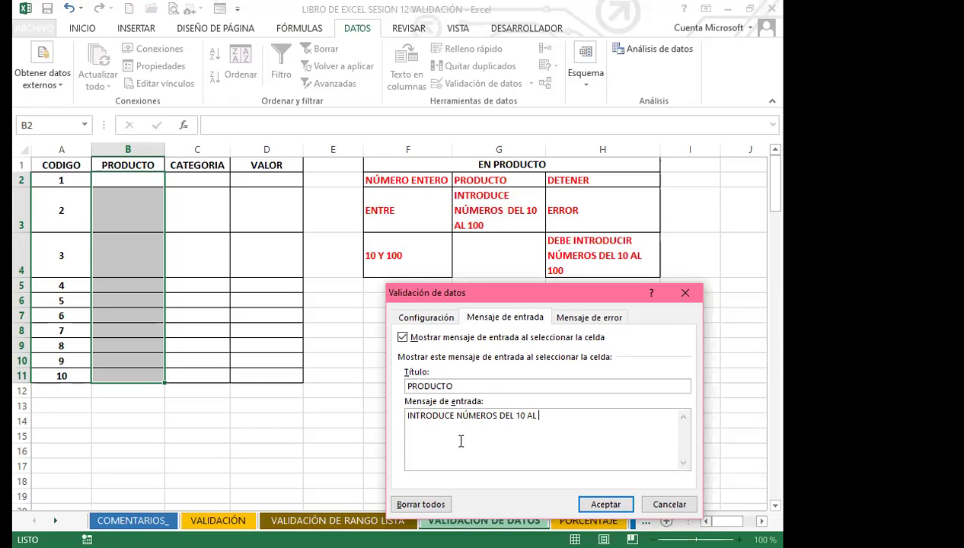
type(" 100")
- Define a Detener error alert titled ERROR with the message DEBE INTRODUCIR NÚMEROS DEL 10 AL 100
left_click(593, 317)
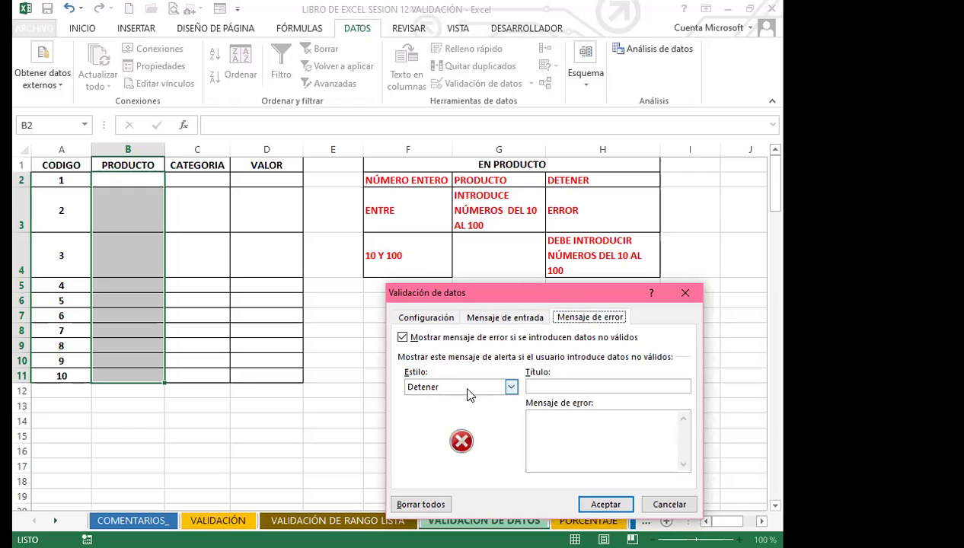
left_click(553, 386)
type("ERROR")
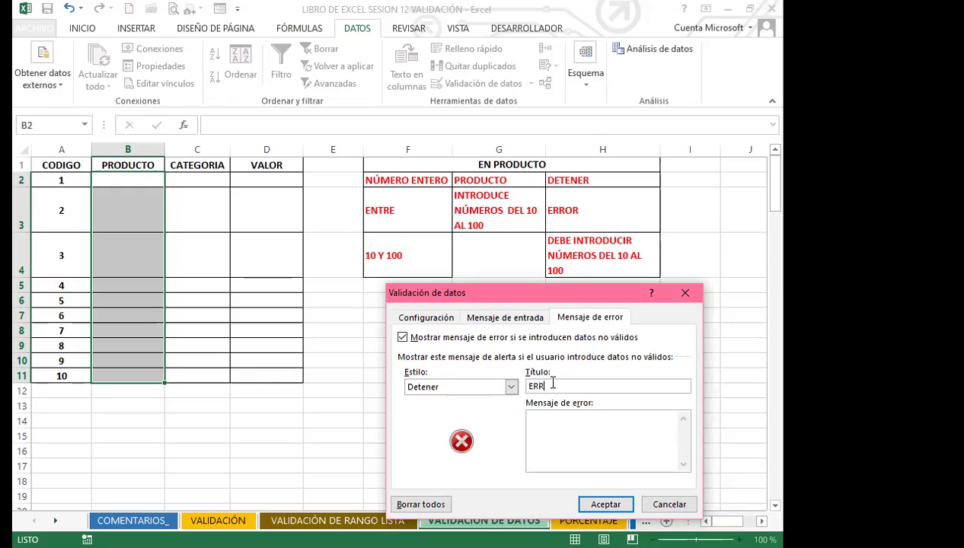
left_click(543, 424)
type("DEBE INTRODUC")
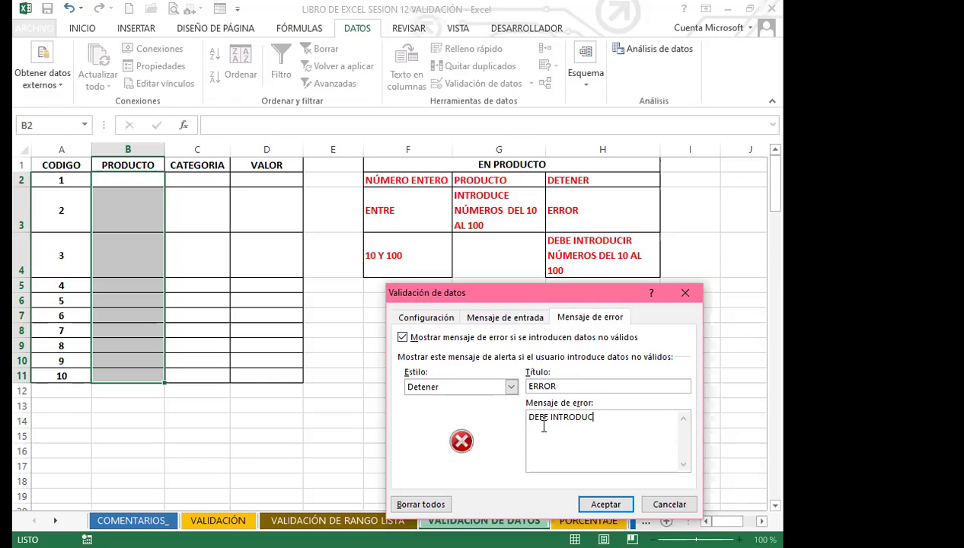
type("IR NÚMEROS DEL 10 AL 100")
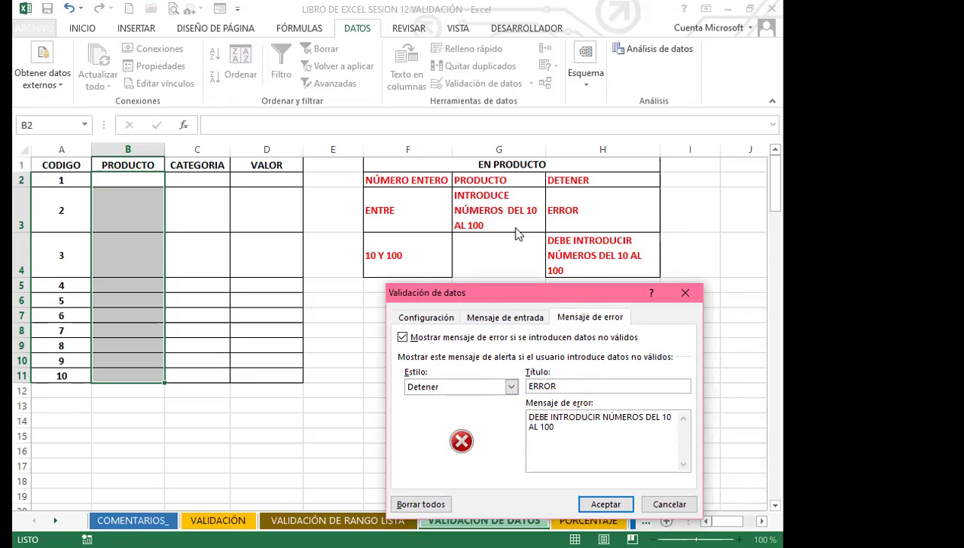
- Review the criteria, input message and error alert against the requirements, and apply the validation to B2:B11
left_click_drag(487, 293, 444, 223)
left_click(392, 247)
left_click(453, 248)
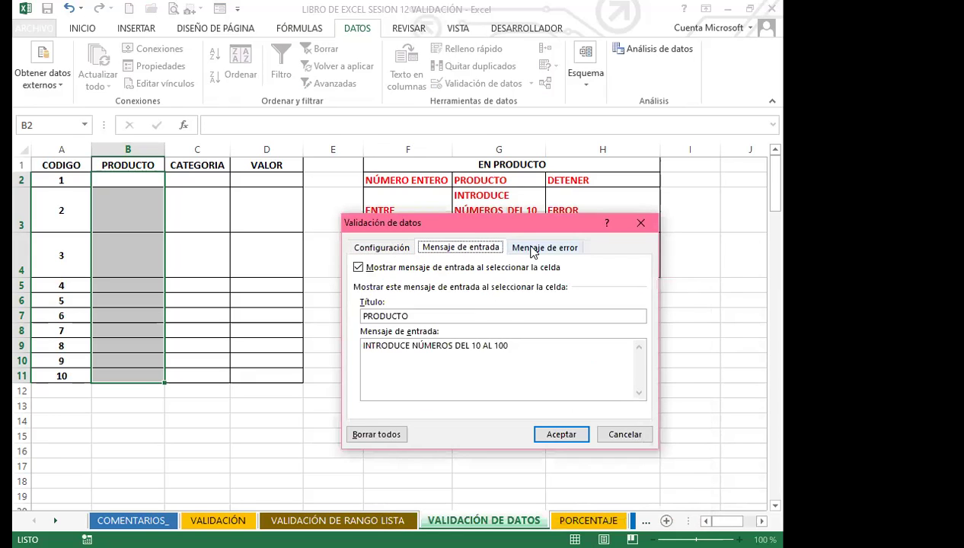
left_click(532, 248)
left_click(390, 249)
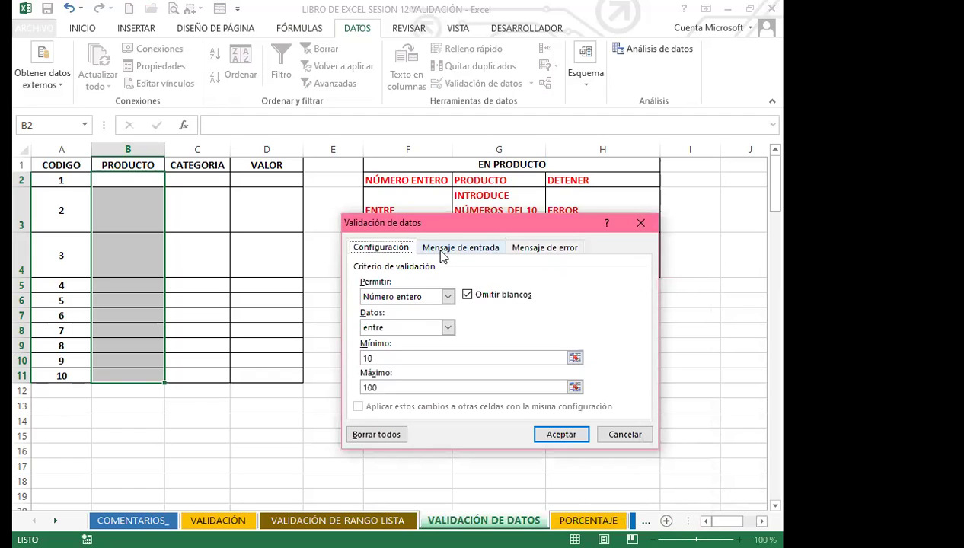
left_click(457, 250)
left_click(537, 250)
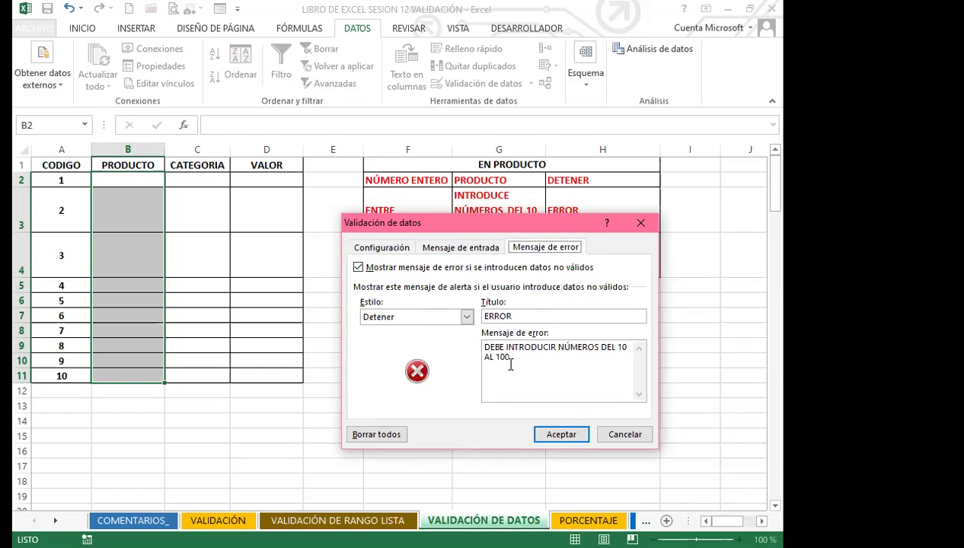
left_click(560, 437)
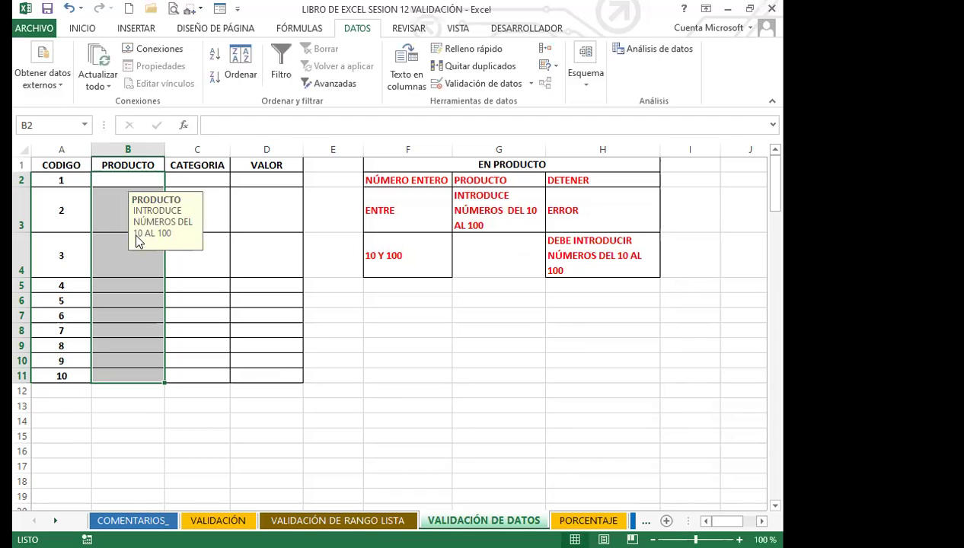
- Check the input message on several PRODUCTO cells within B2:B11
left_click(101, 203)
left_click(106, 251)
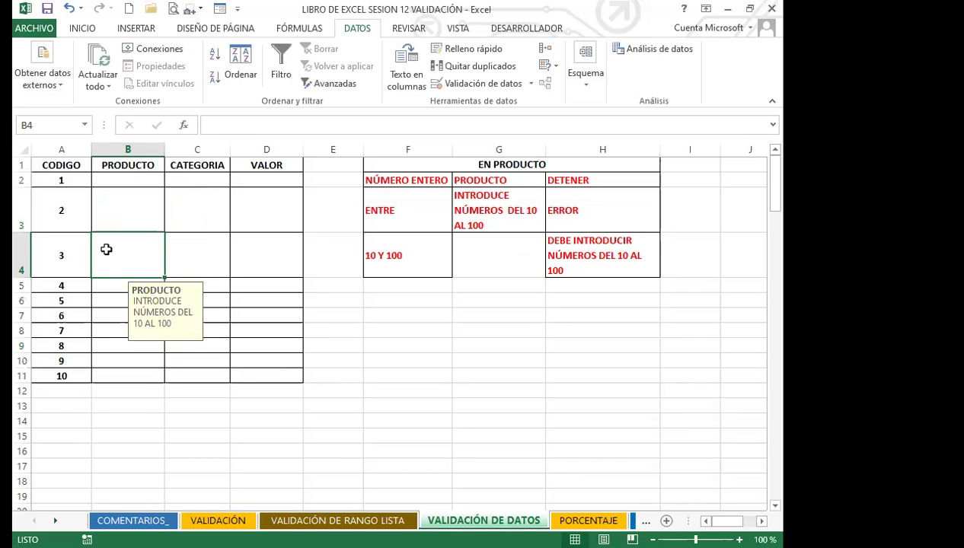
left_click(123, 180)
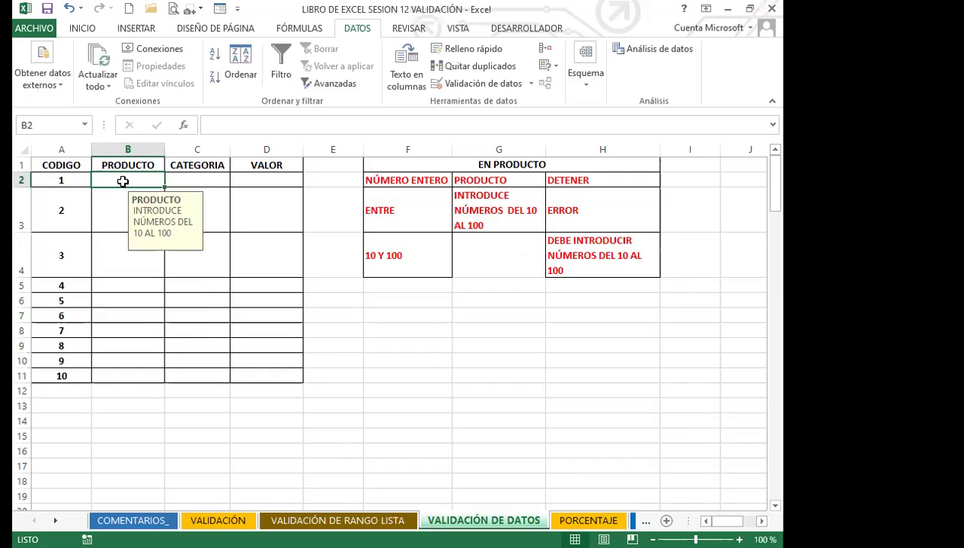
left_click_drag(123, 180, 114, 373)
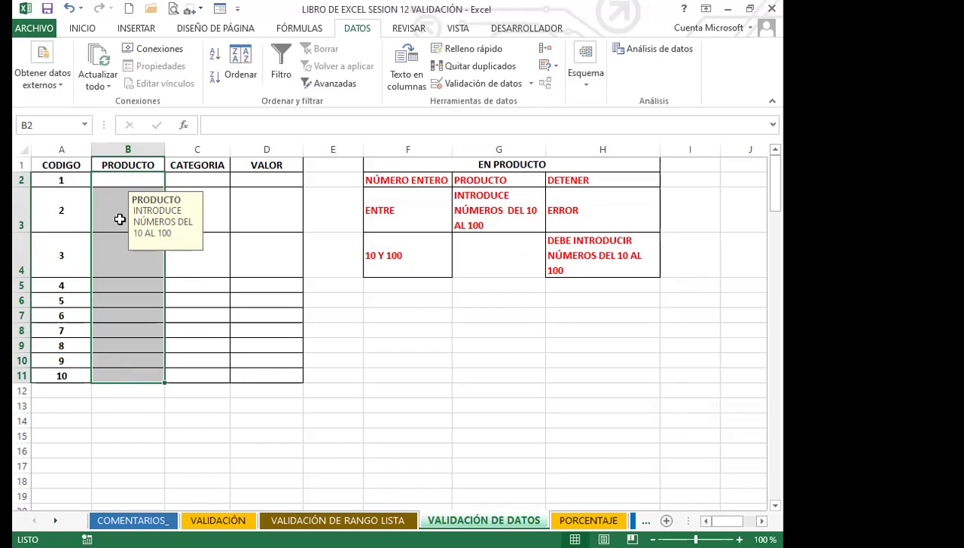
- Try to enter the out-of-range value 5 in B2 to test the error alert, and choose to retry
left_click(119, 183)
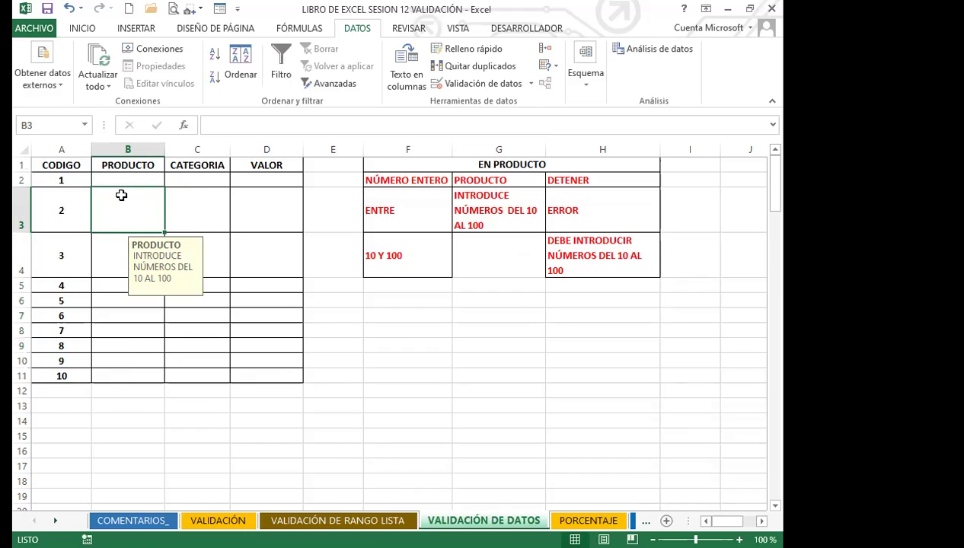
type("5")
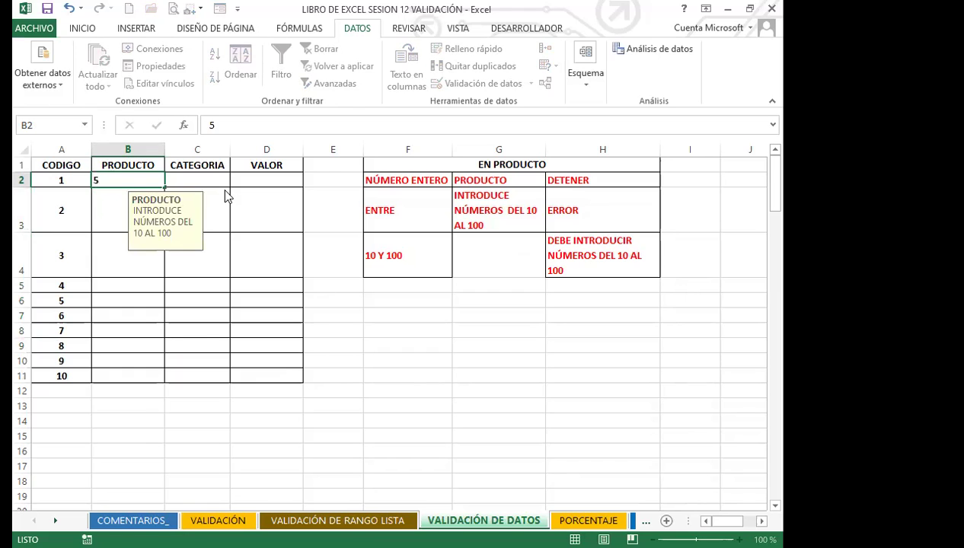
key("Return")
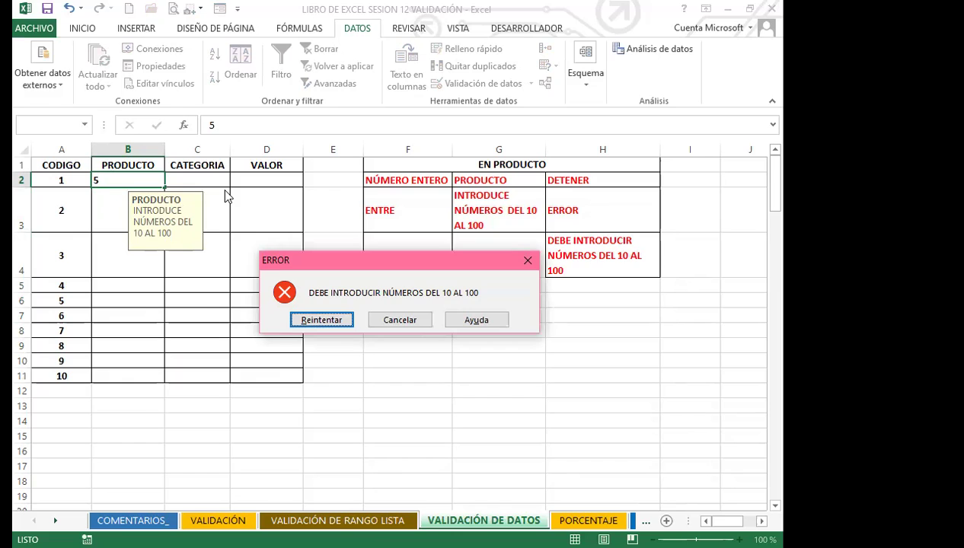
left_click(311, 318)
- Enter the PRODUCTO values 10, 50 and 100 in cells B2, B3 and B4
type("10")
key("Return")
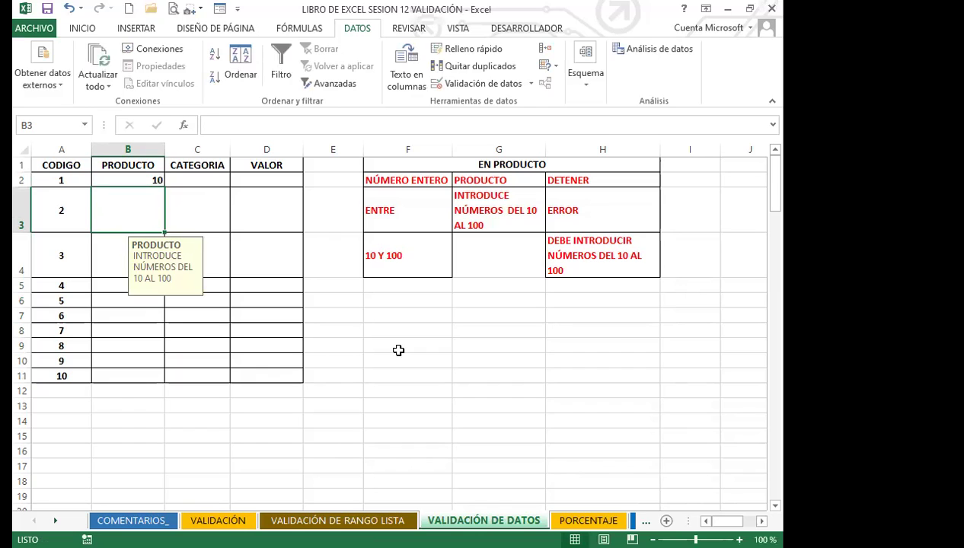
type("50")
key("Return")
type("100")
key("Return")
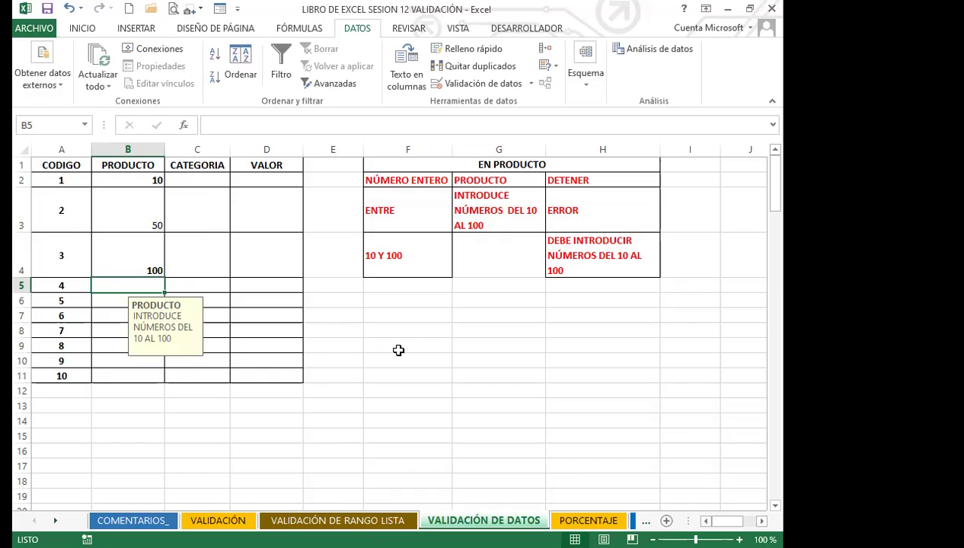
- Test the error alert in B5 with the out-of-range value 101, choose to retry, and enter 100 instead
type("101")
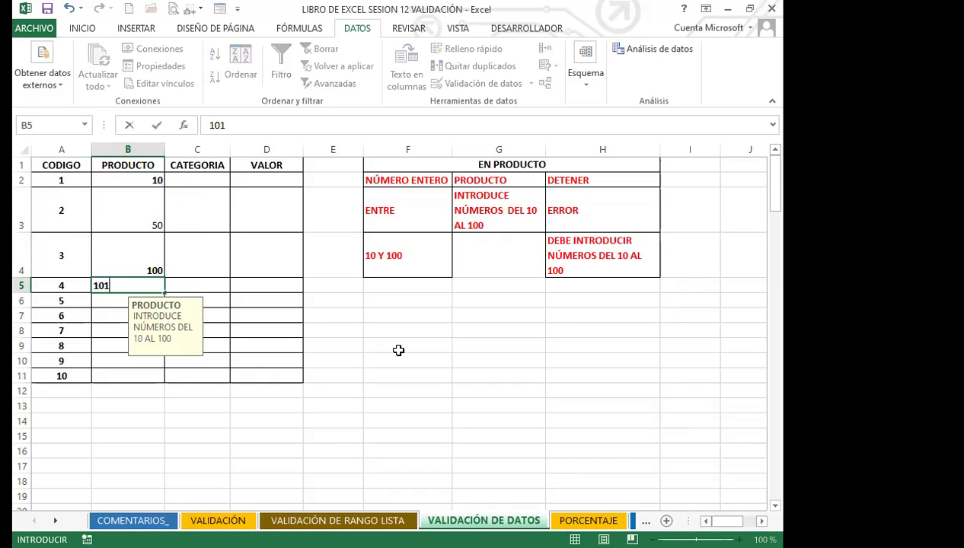
key("Return")
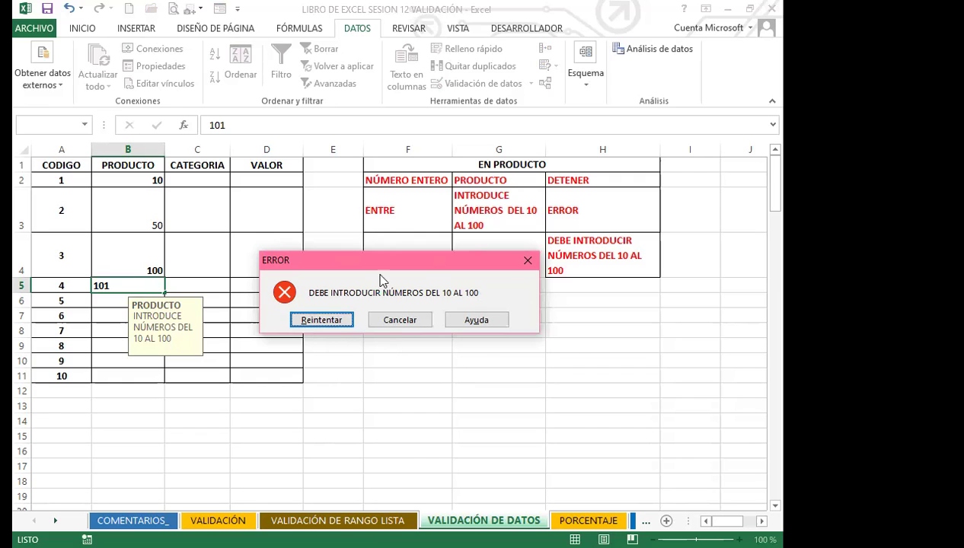
left_click(326, 320)
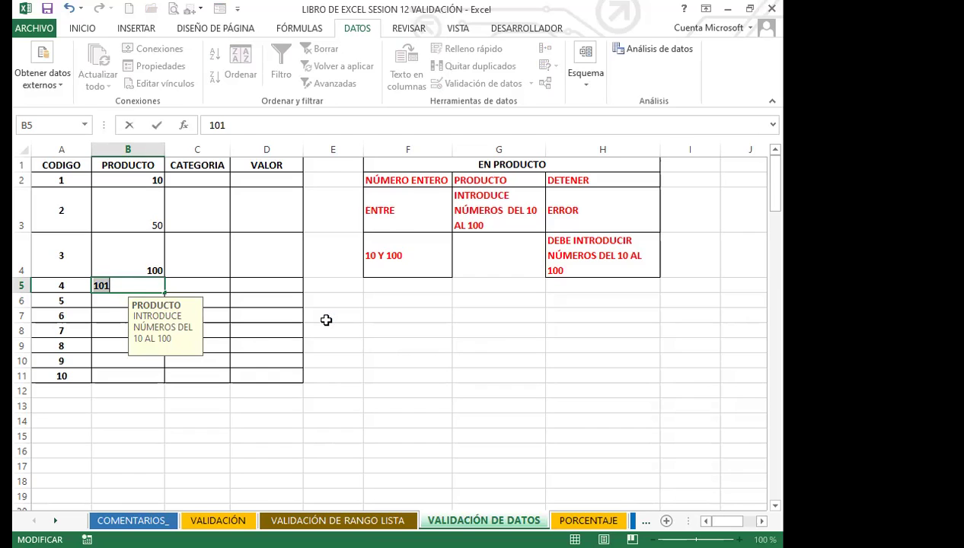
type("100")
key("Return")
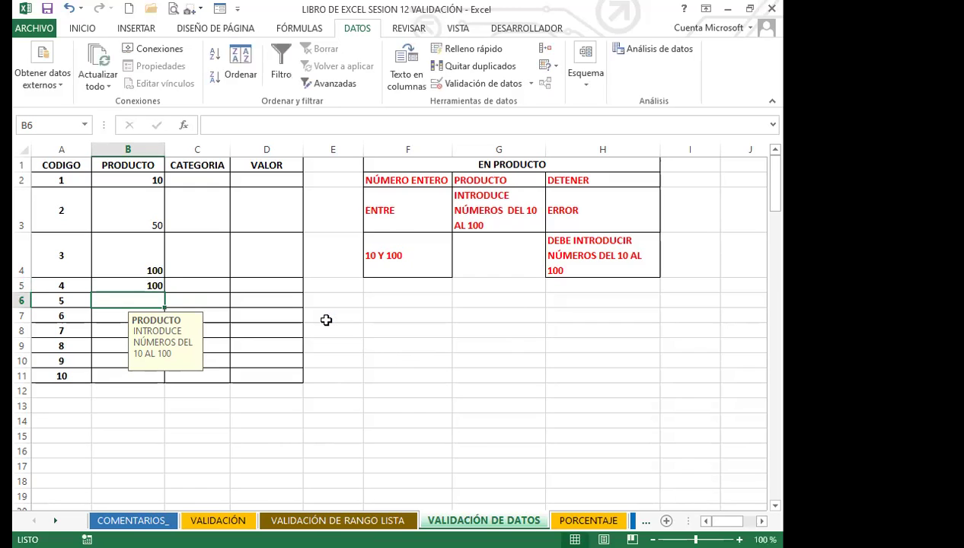
- Test the error alert in B6 with the out-of-range value 150, choose to retry, and enter 80 instead
type("150")
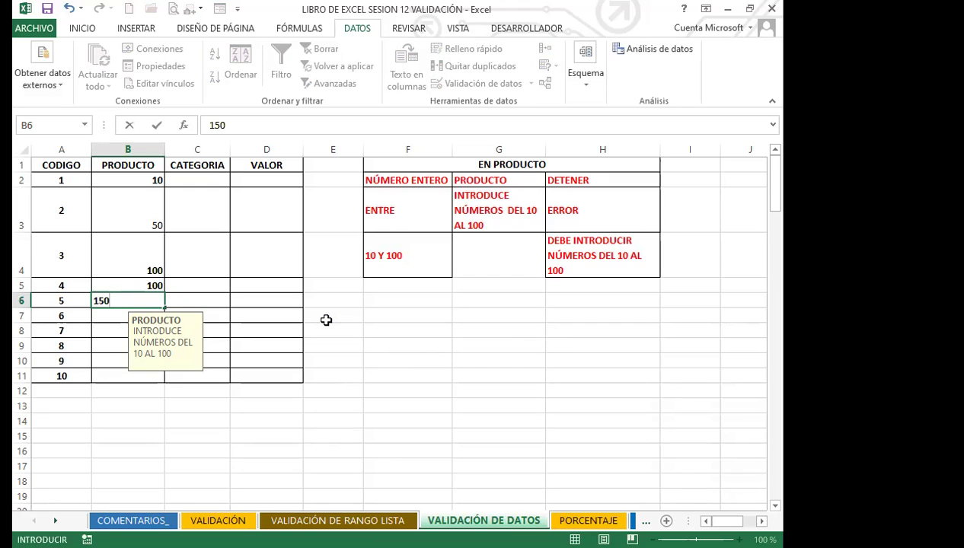
key("Return")
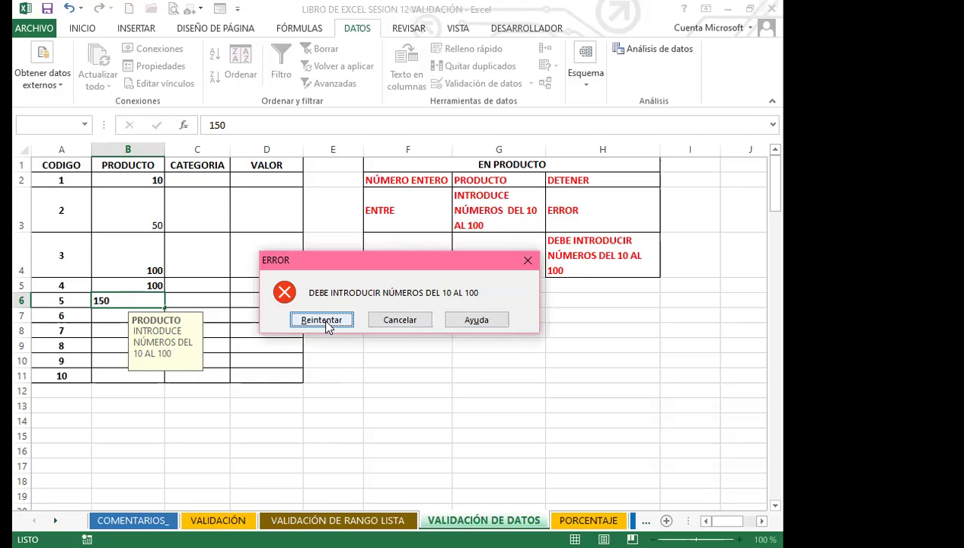
left_click(321, 320)
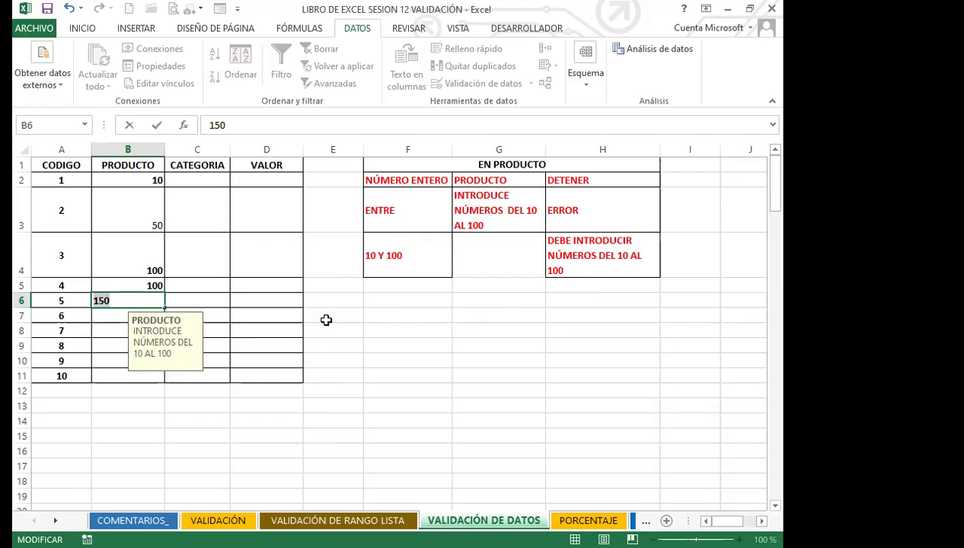
type("80")
key("Return")
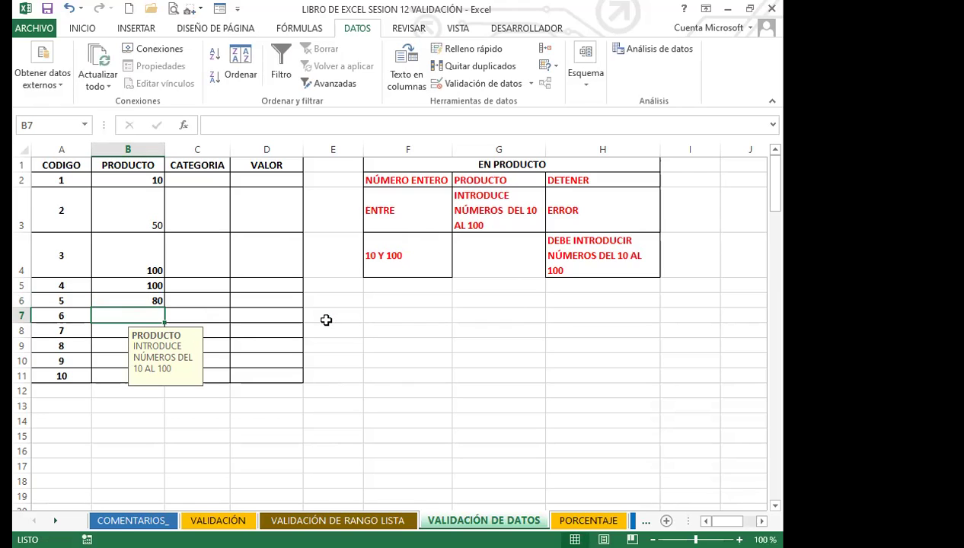
left_click(411, 420)
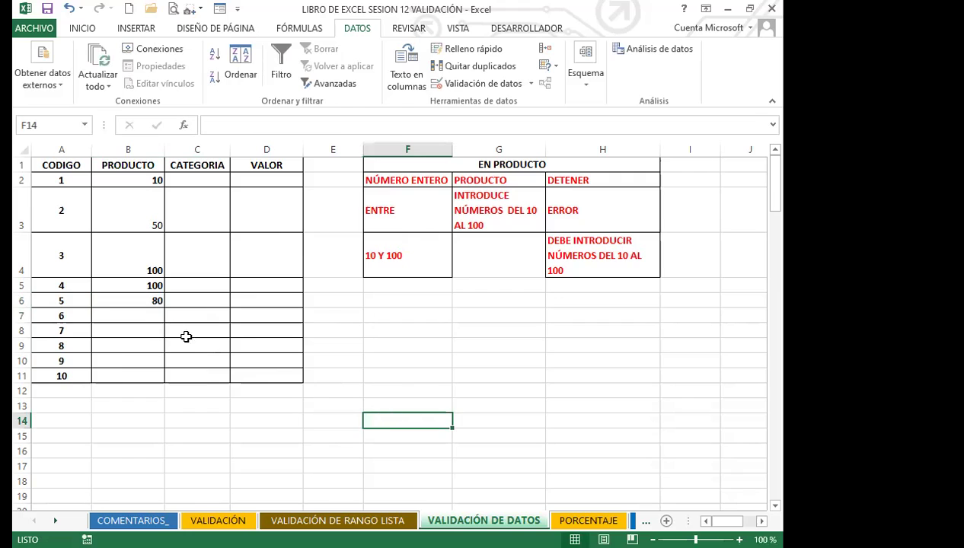
left_click(127, 315)
left_click(488, 418)
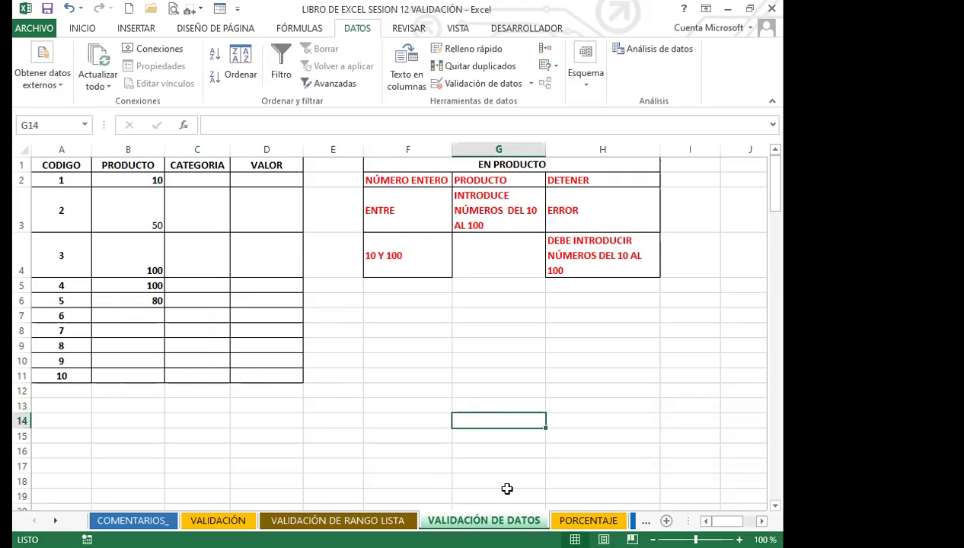
left_click(664, 449)
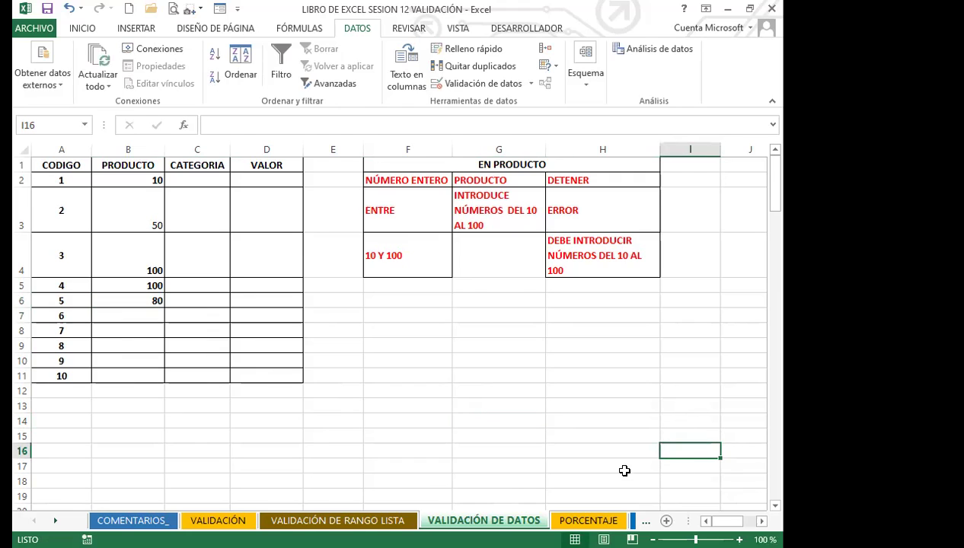
left_click(408, 403)
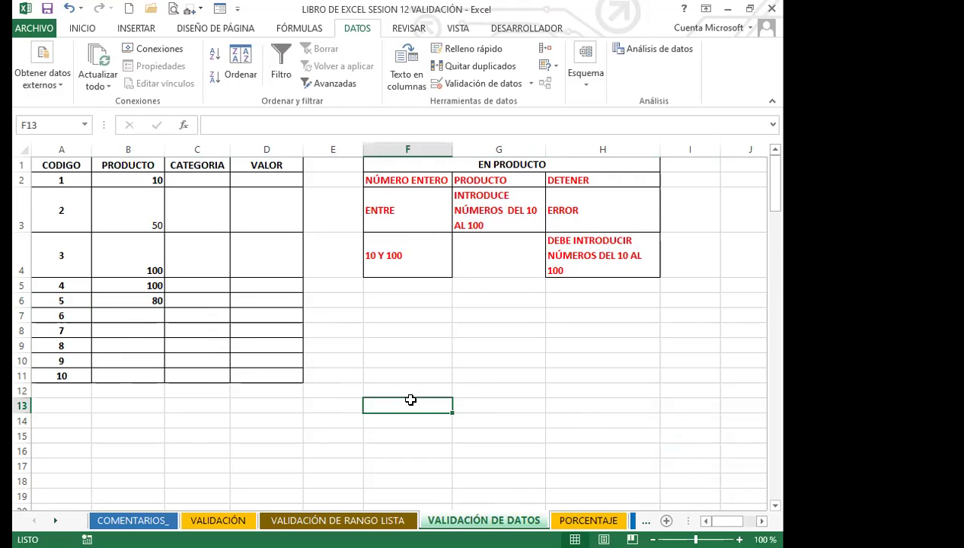
left_click(376, 436)
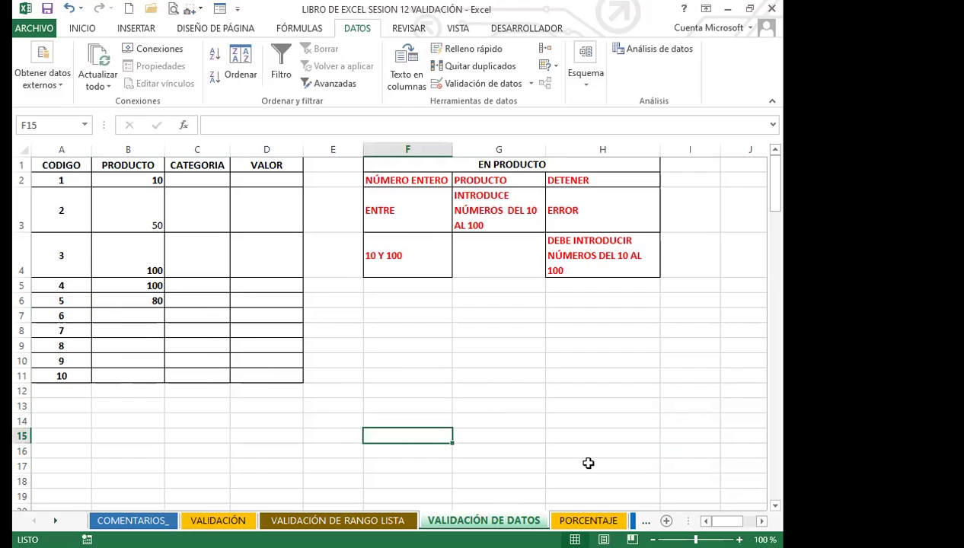
- Switch to the PORCENTAJE sheet and look over the employee, current salary and AUMENTO POR MÉRITO columns
left_click(568, 522)
left_click(311, 237)
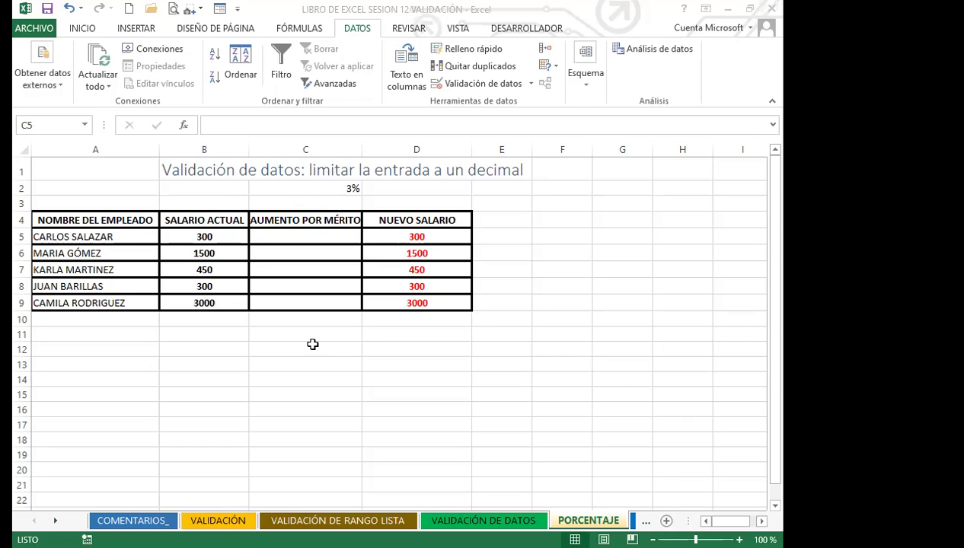
left_click_drag(290, 234, 287, 299)
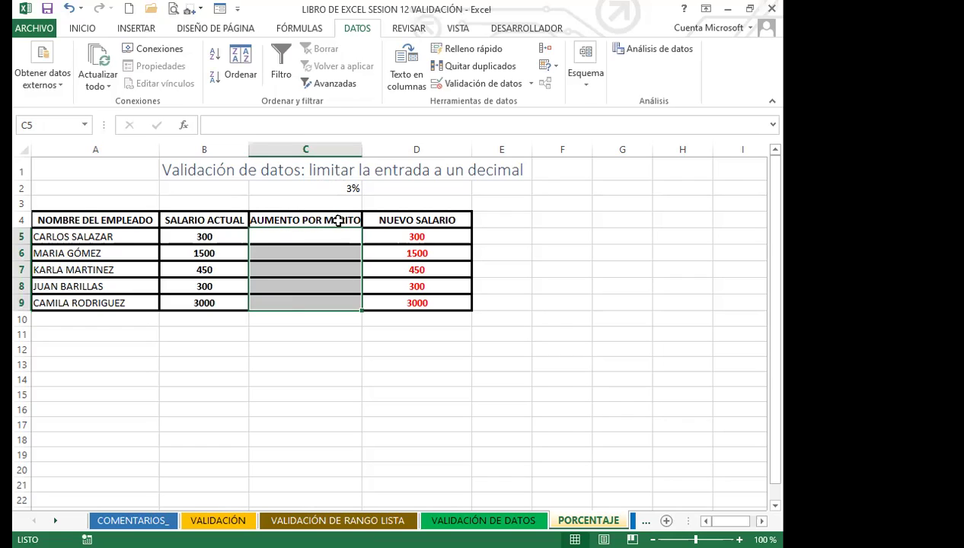
left_click(103, 220)
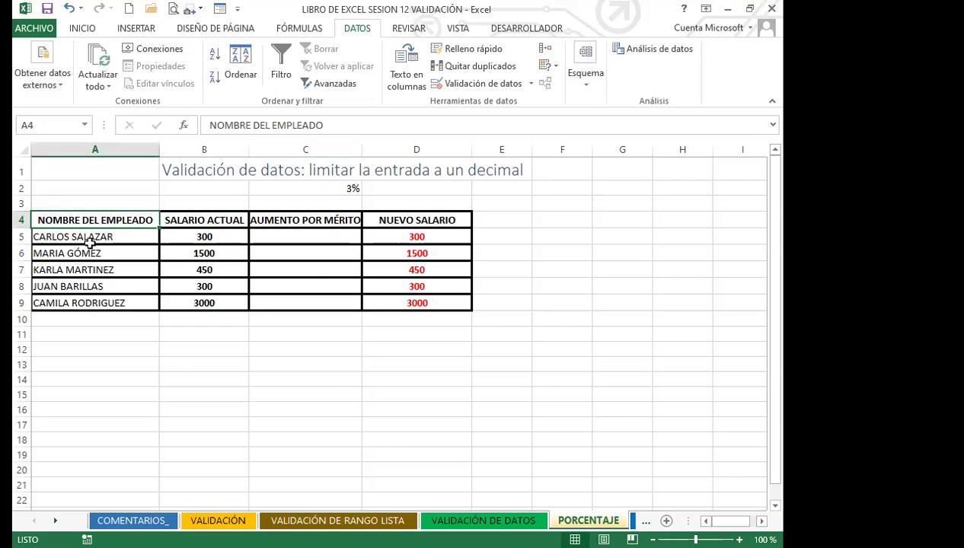
left_click(198, 220)
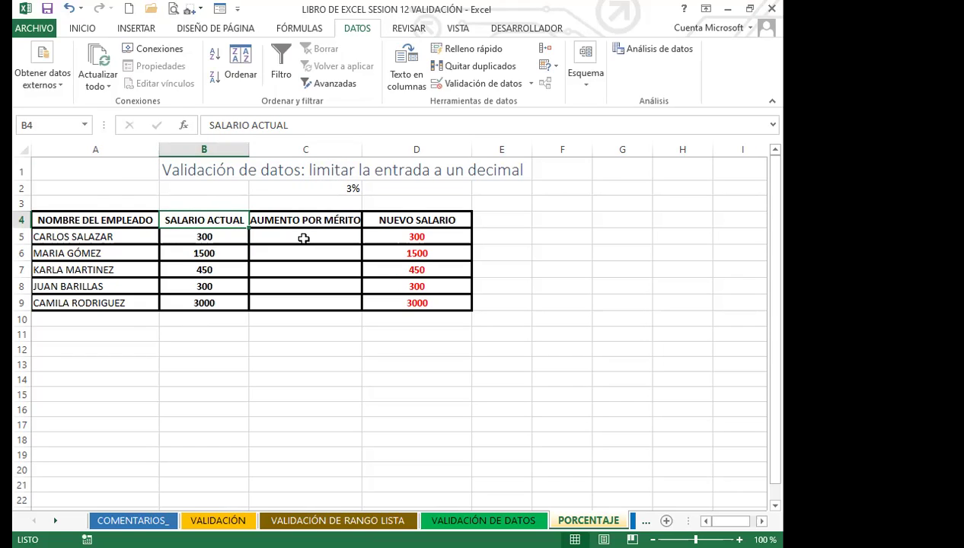
- Examine the existing data validation criteria on the AUMENTO POR MÉRITO cells C5:C9
left_click_drag(306, 237, 296, 303)
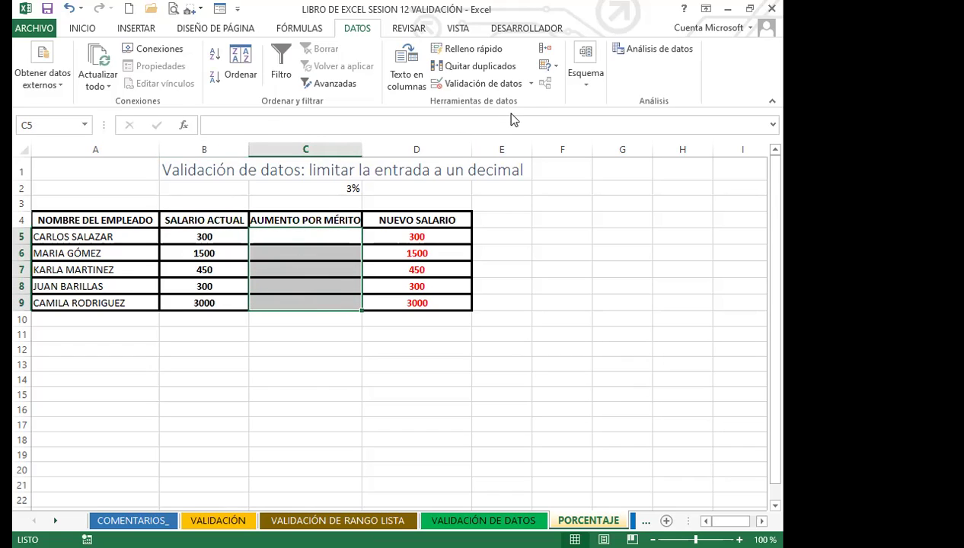
left_click(532, 86)
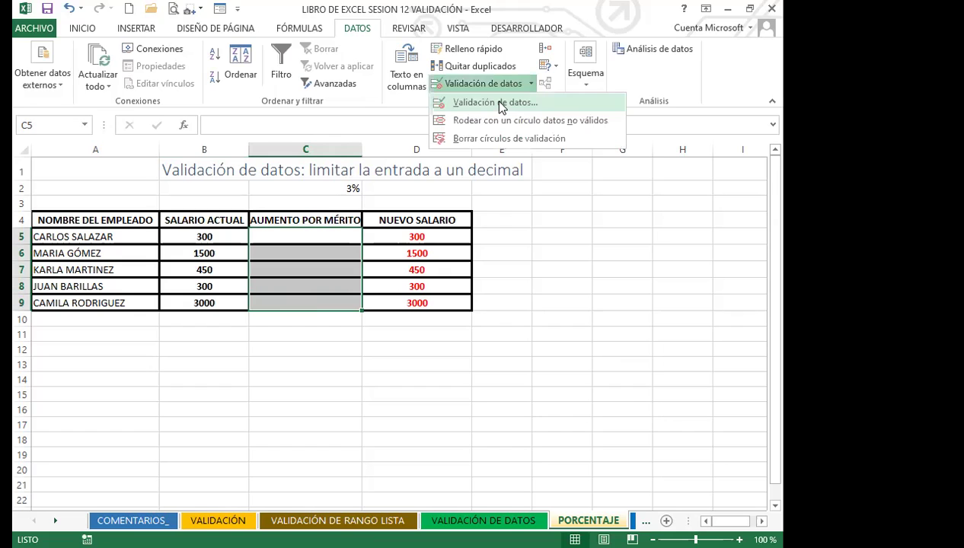
left_click(496, 102)
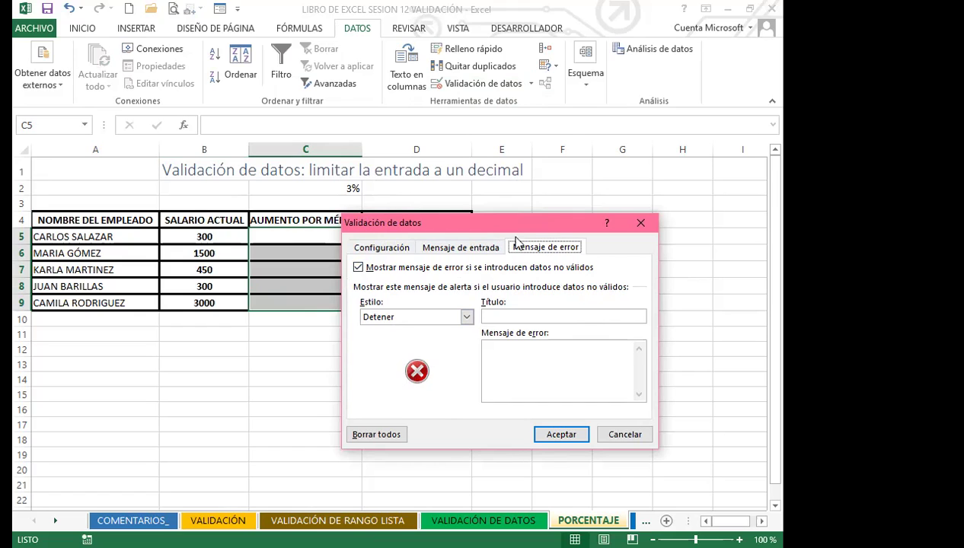
left_click_drag(495, 223, 502, 137)
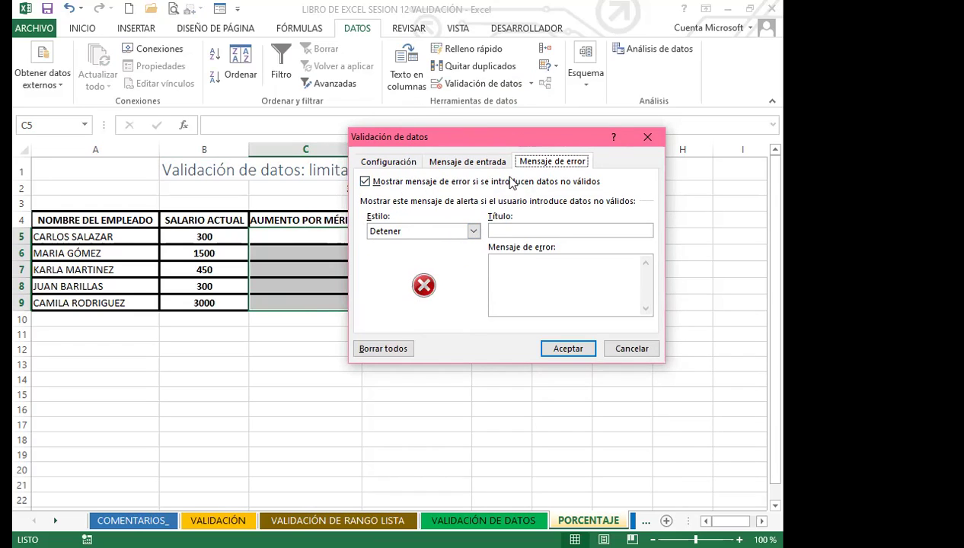
left_click(646, 138)
left_click(531, 83)
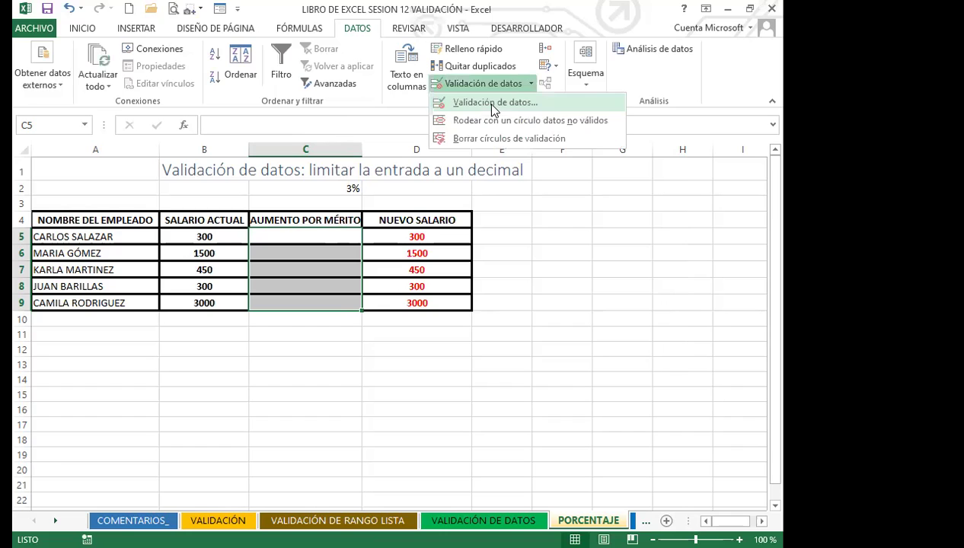
left_click(494, 103)
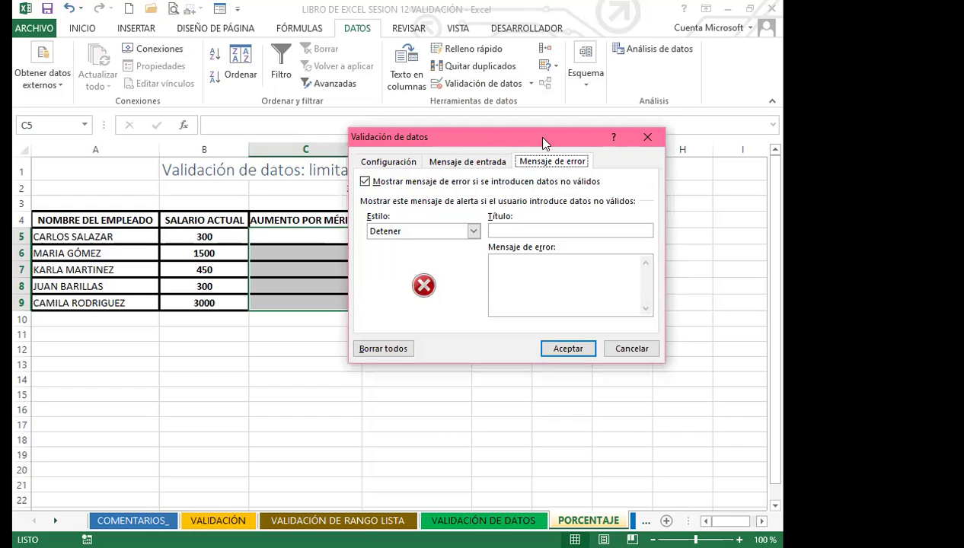
left_click(388, 164)
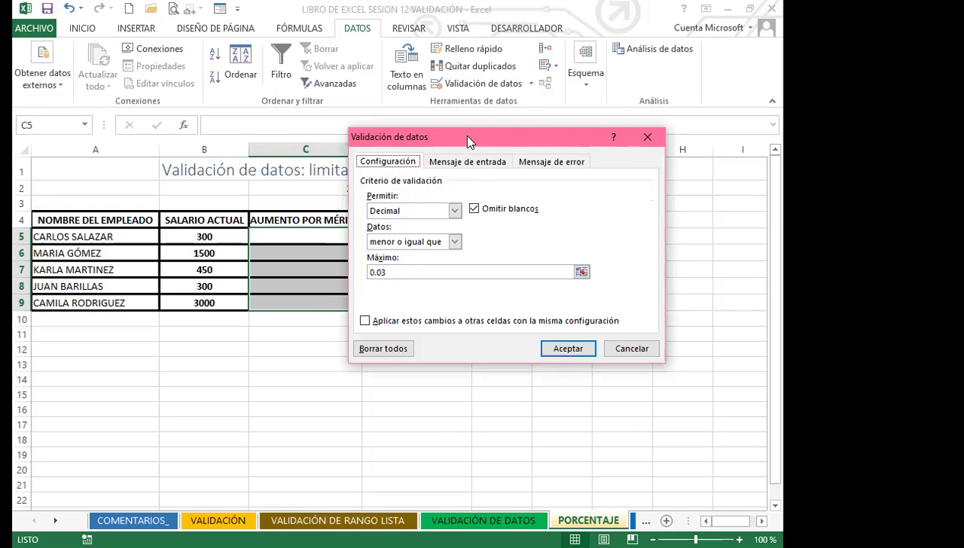
left_click_drag(468, 142, 597, 149)
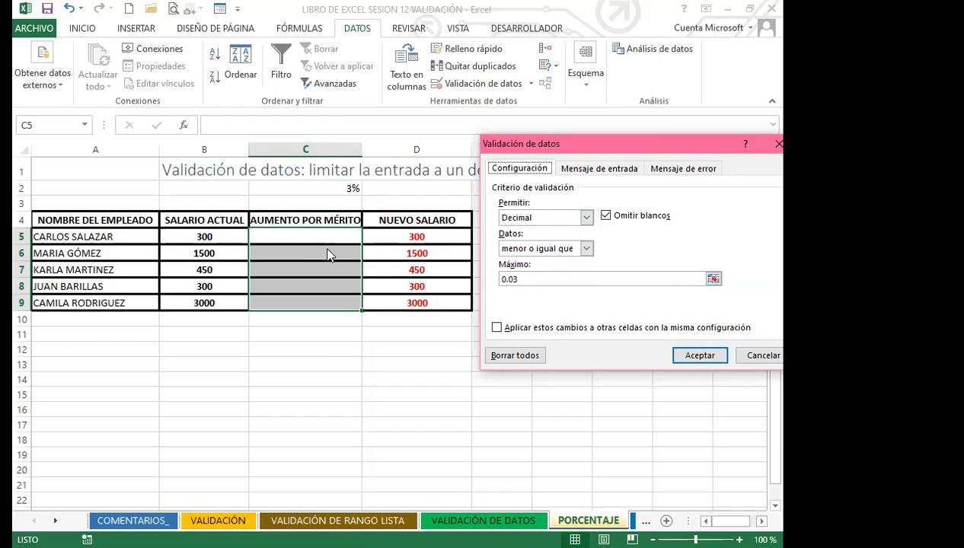
- Clear all existing data validation settings from the AUMENTO POR MÉRITO cells C5:C9
left_click(700, 356)
left_click_drag(305, 237, 303, 306)
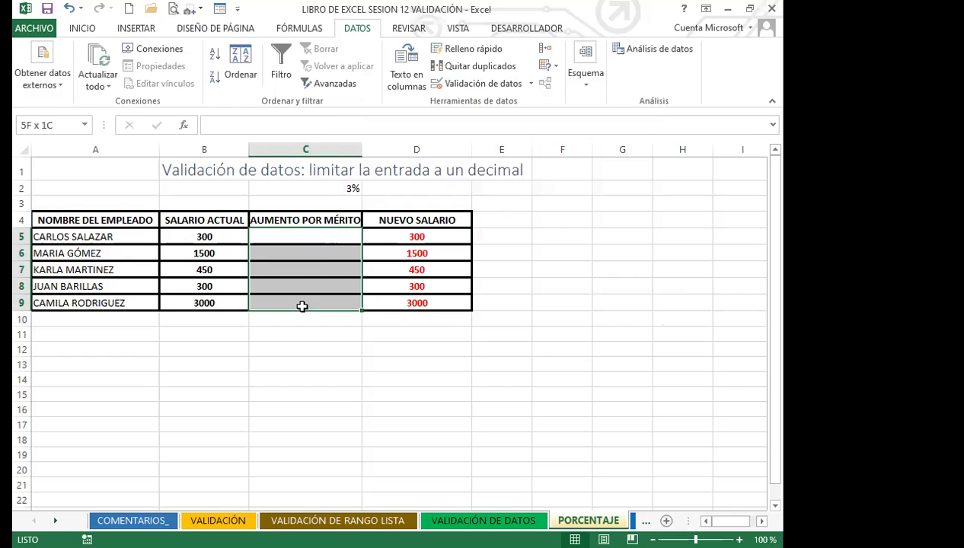
left_click(530, 85)
left_click(480, 103)
left_click(674, 352)
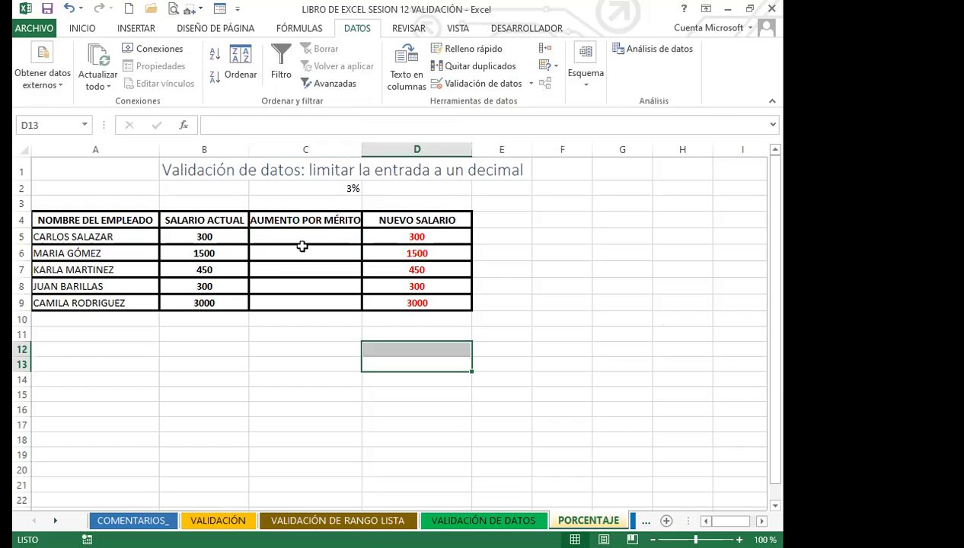
- Start a new data validation for C5:C9 that allows Decimal values
left_click_drag(302, 246, 302, 301)
left_click(530, 85)
left_click(473, 102)
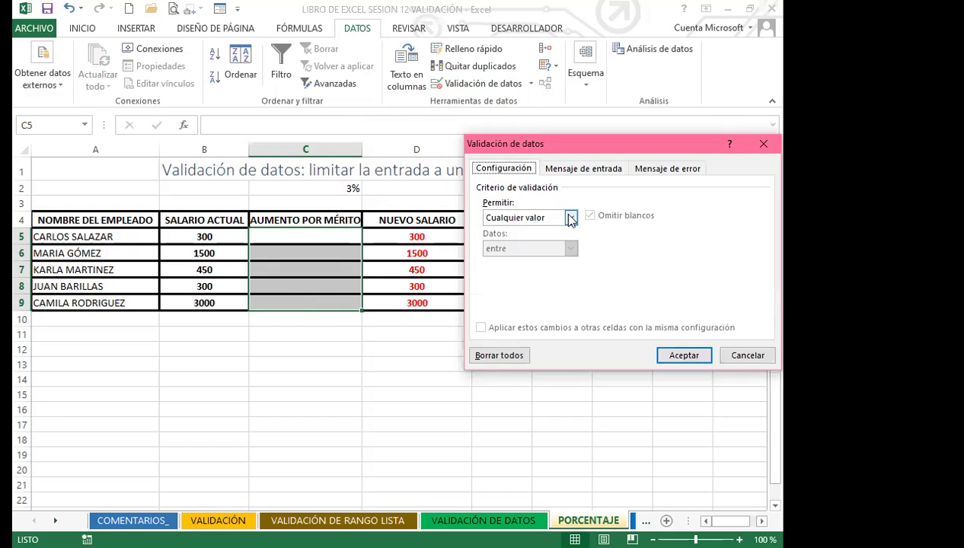
left_click(571, 219)
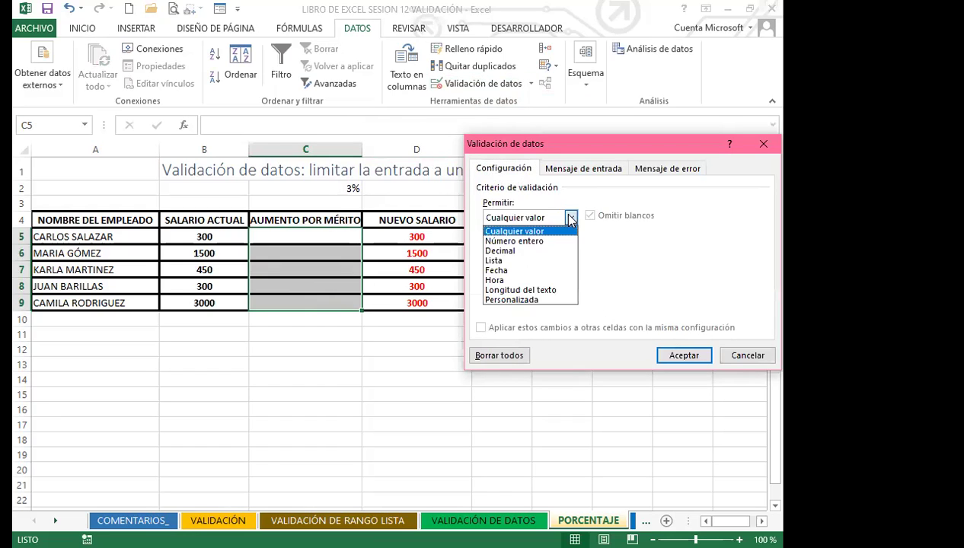
left_click(501, 252)
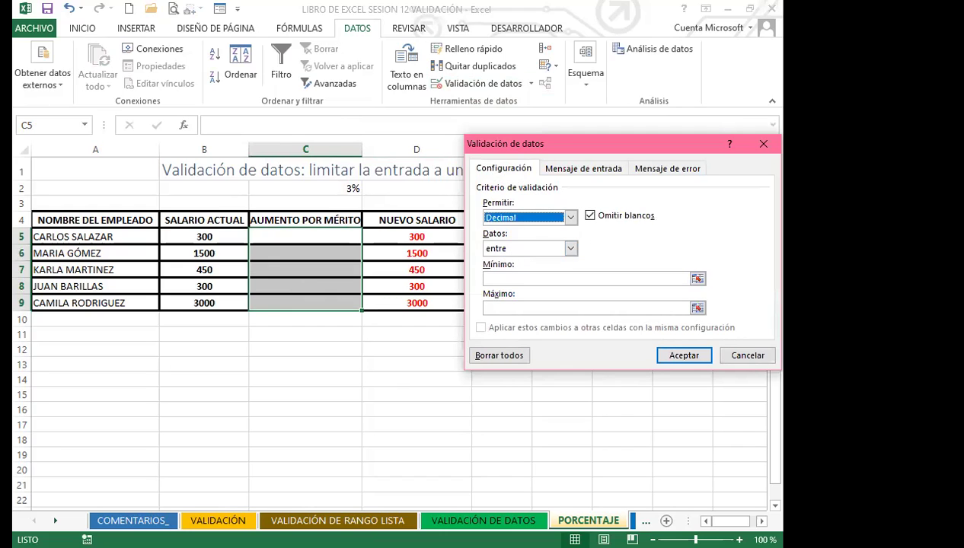
- Set the decimal criterion to "menor o igual que" with a maximum of 0.03
left_click(474, 243)
left_click(571, 249)
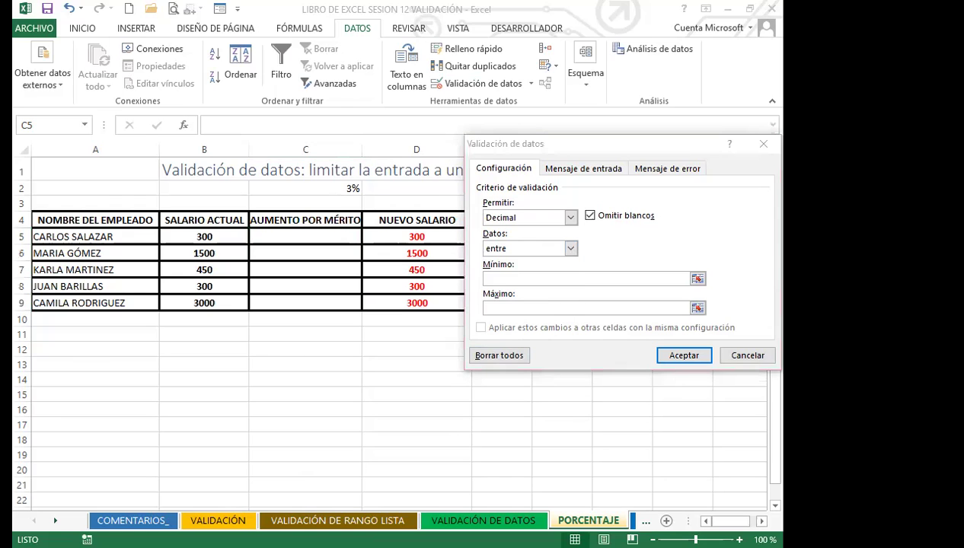
left_click(570, 248)
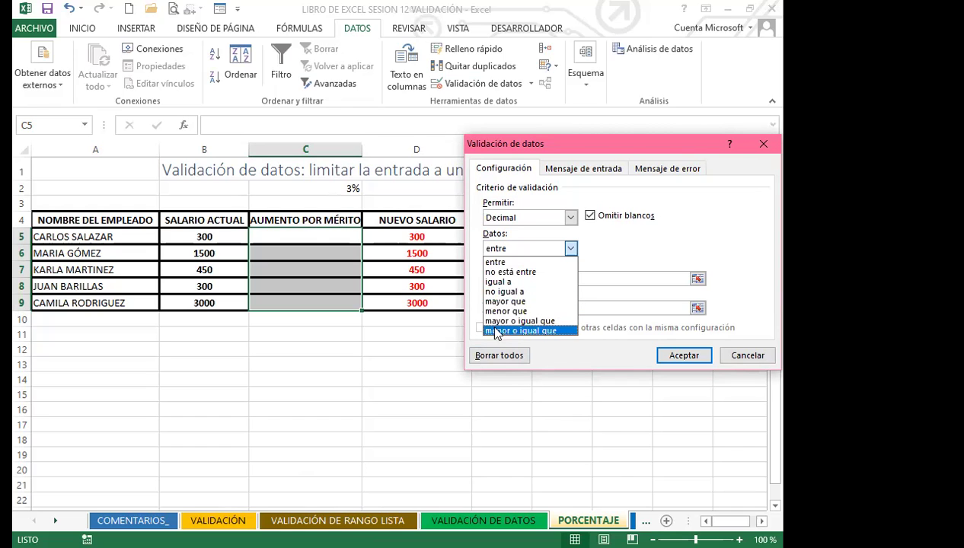
left_click(500, 332)
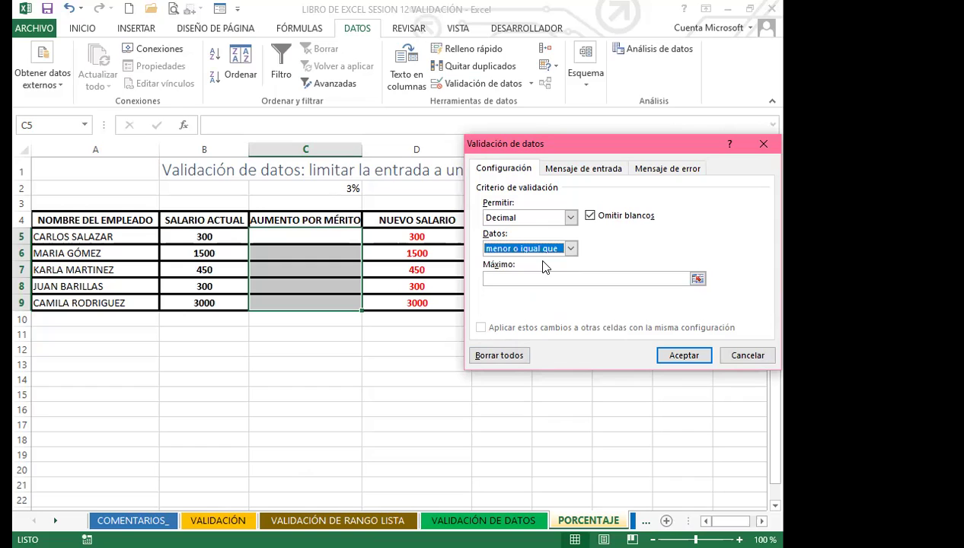
left_click(497, 279)
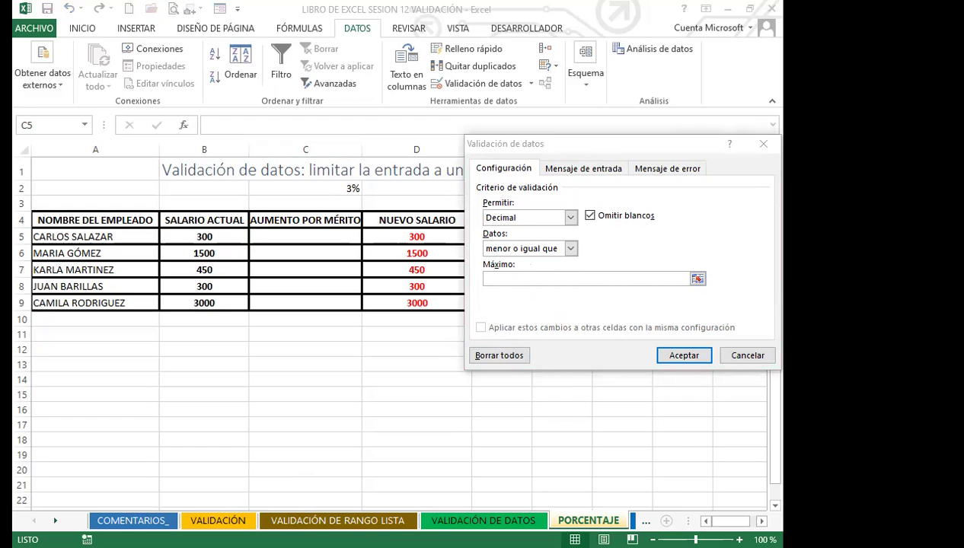
left_click(513, 295)
type("0.03")
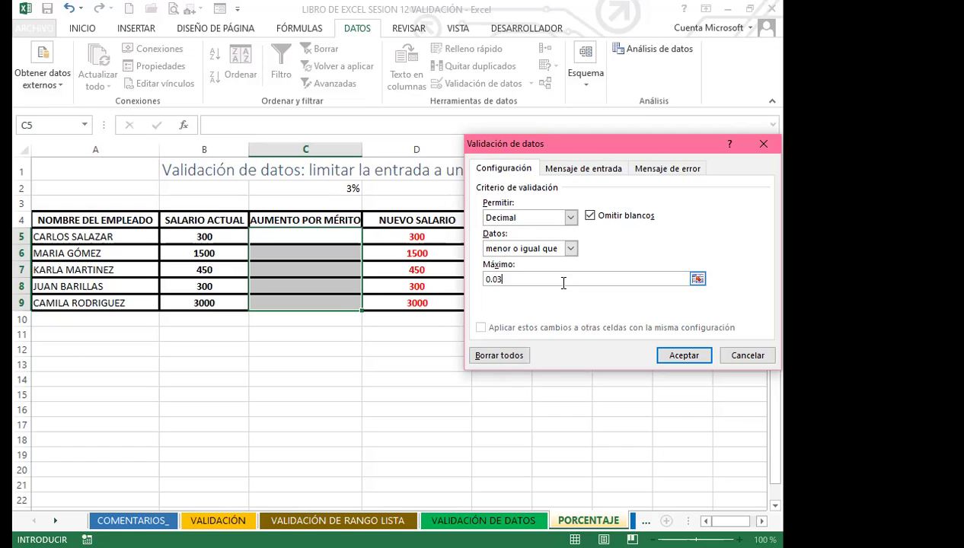
- Add the error alert "RESPETAR EL %" with message "EL AUMENTO POR MÉRITO PUEDE SER MENOR O IGUAL QUE 0.03" and apply the validation
left_click(670, 172)
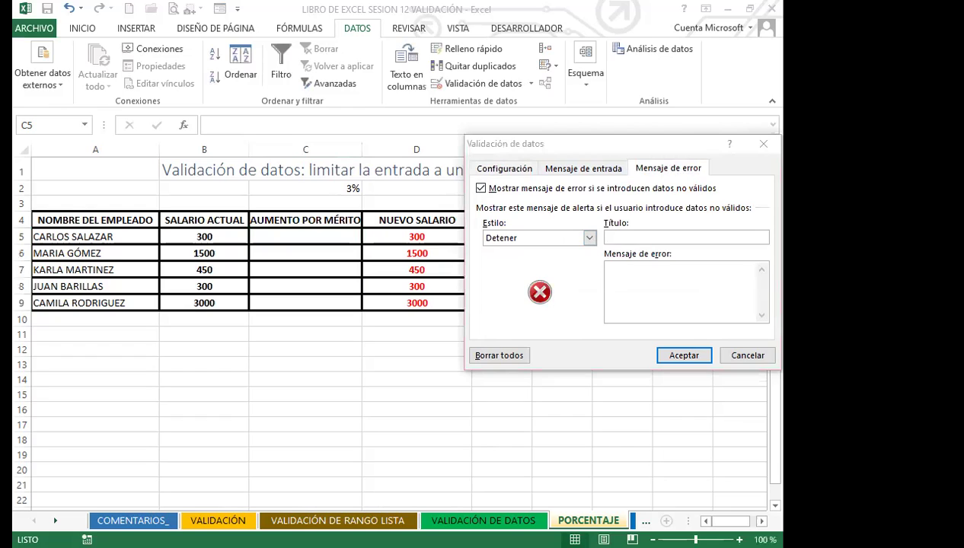
left_click(639, 232)
type("RESPETAR EL %")
left_click(626, 274)
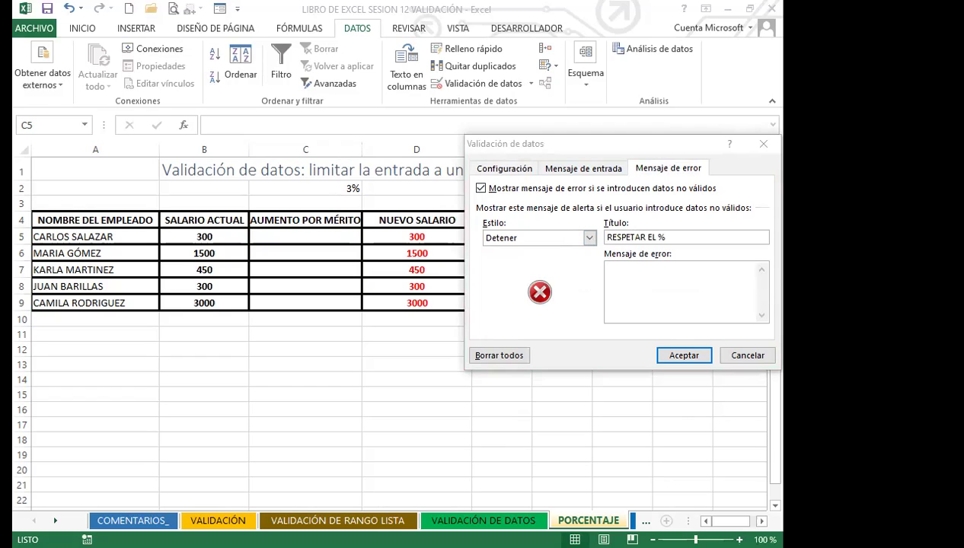
left_click(659, 285)
type("EL AUMENTO POR MÉRITO PUEDE SER MENOR O IGUAL QUE 0.03%")
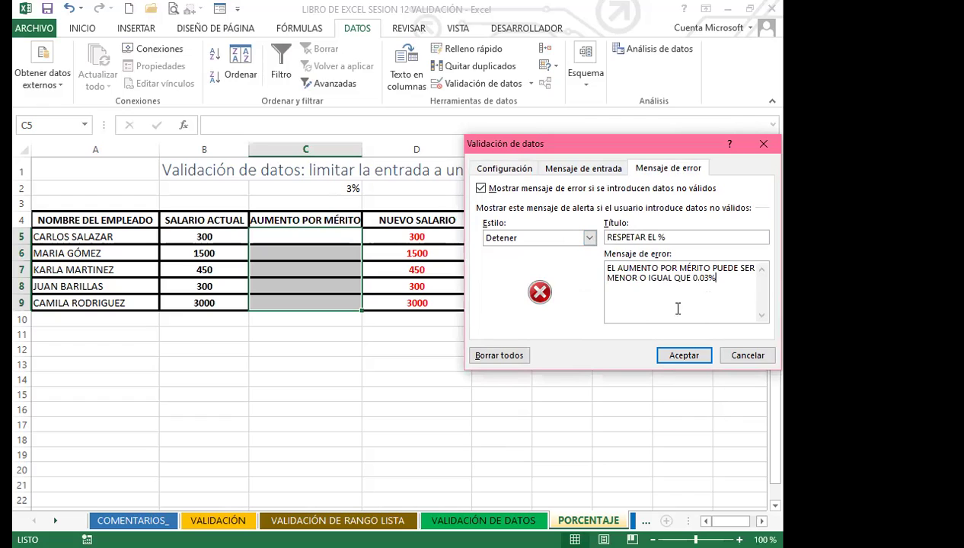
key("BackSpace")
key("BackSpace")
type("3")
left_click(683, 358)
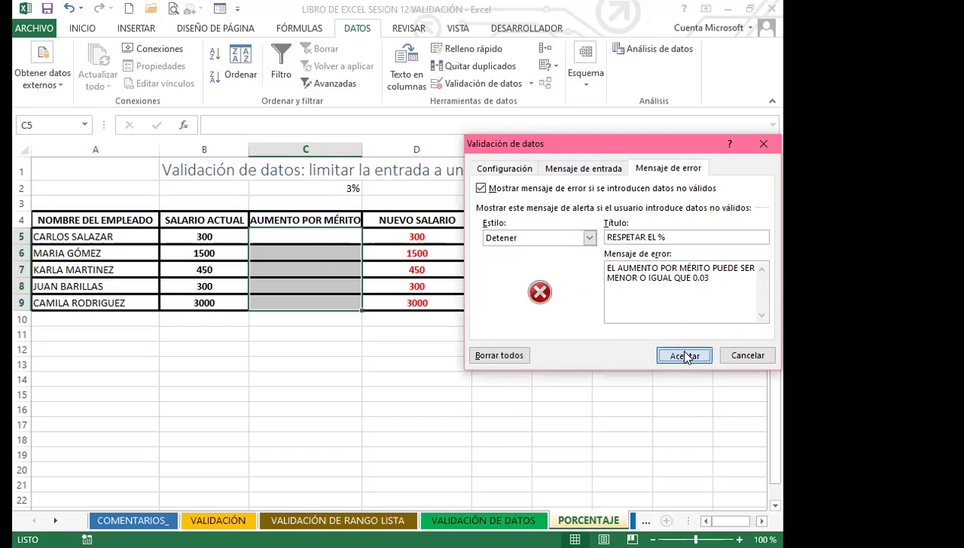
- Test the decimal validation in C5 with the entries 4%, 3 and 0.3, and discard the last entry
left_click(308, 235)
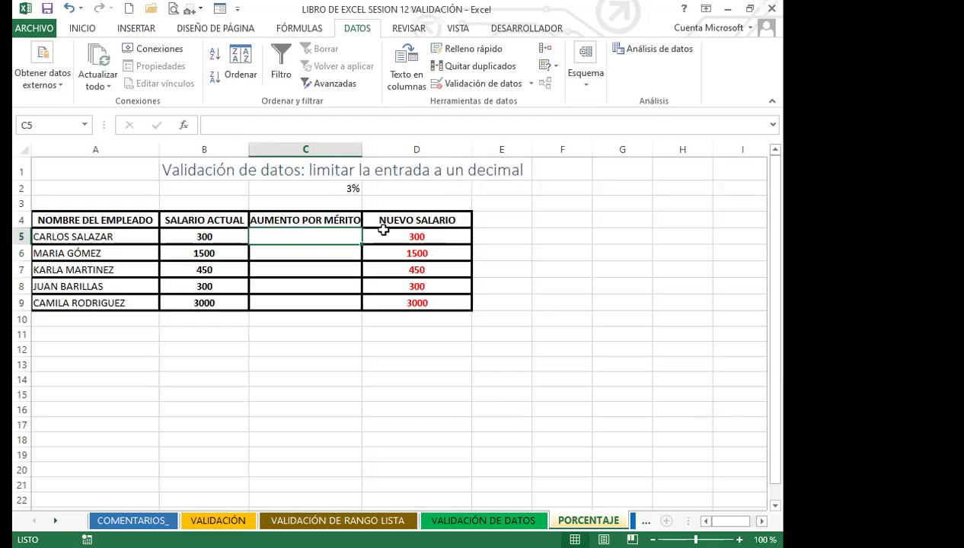
type("4%")
key("Return")
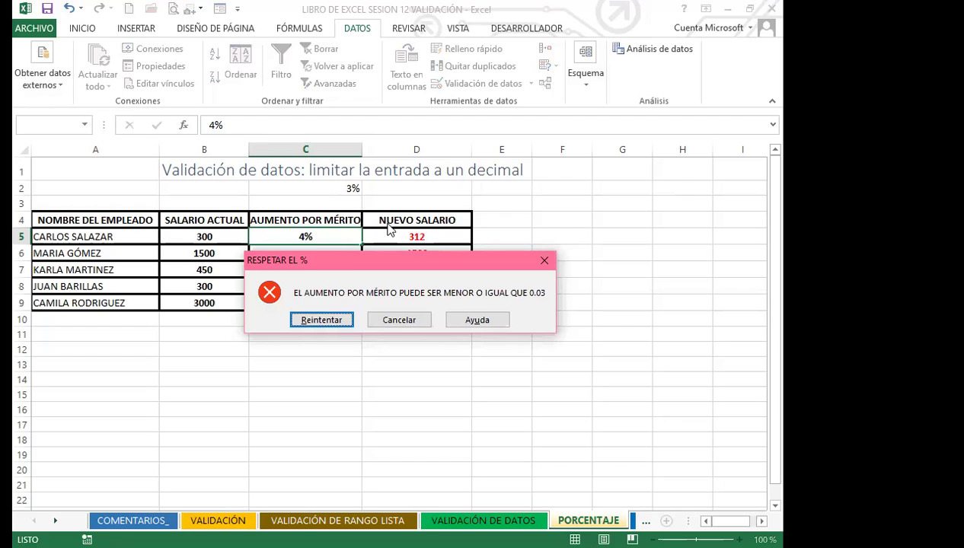
left_click(332, 322)
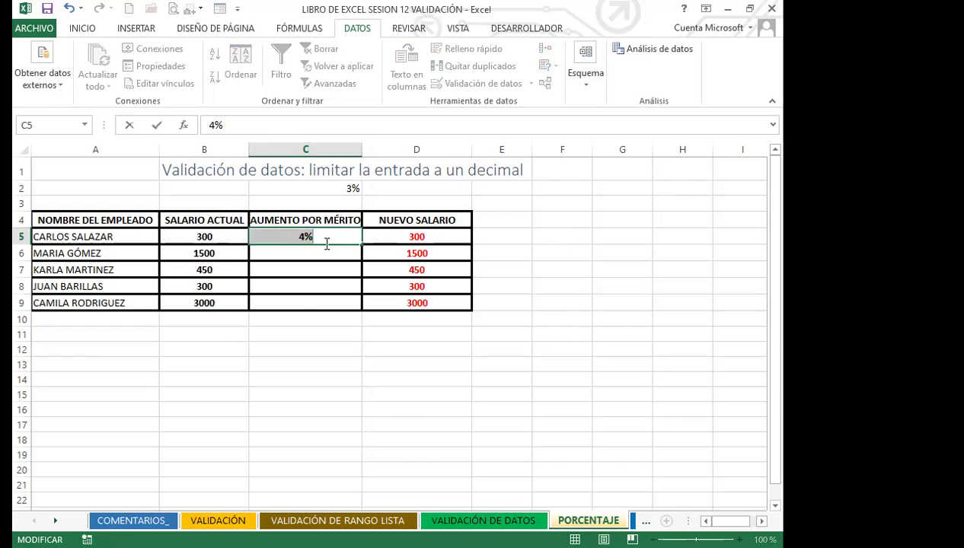
type("3")
key("Return")
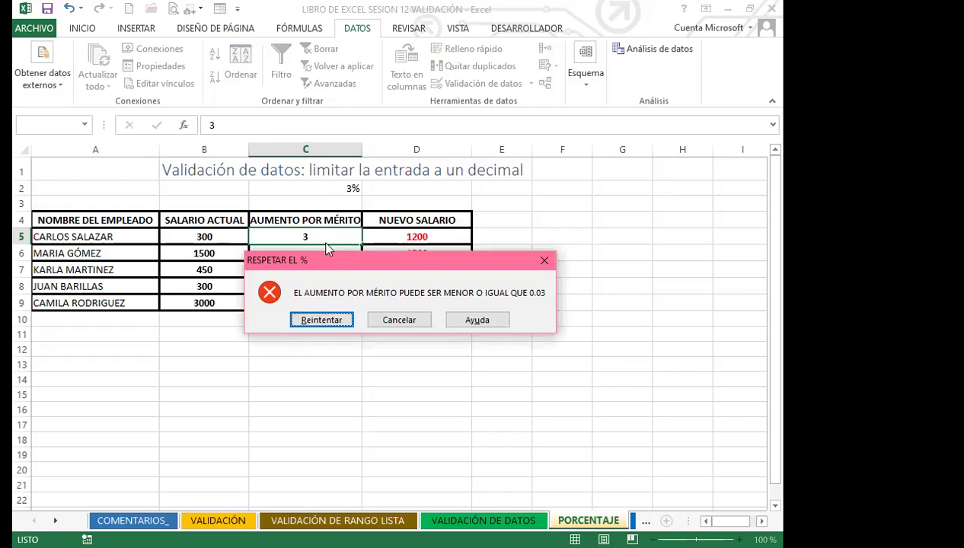
left_click(328, 321)
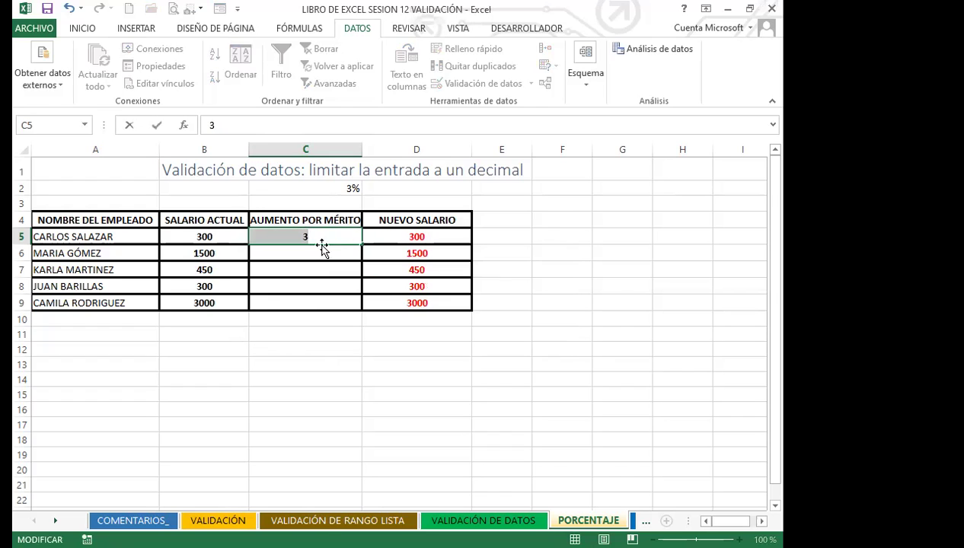
key("Return")
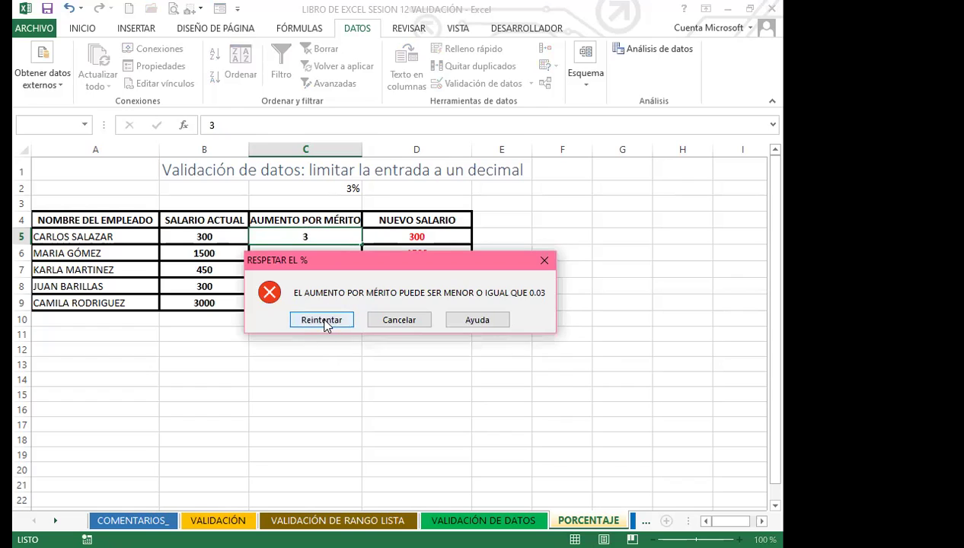
left_click(326, 320)
type("0.")
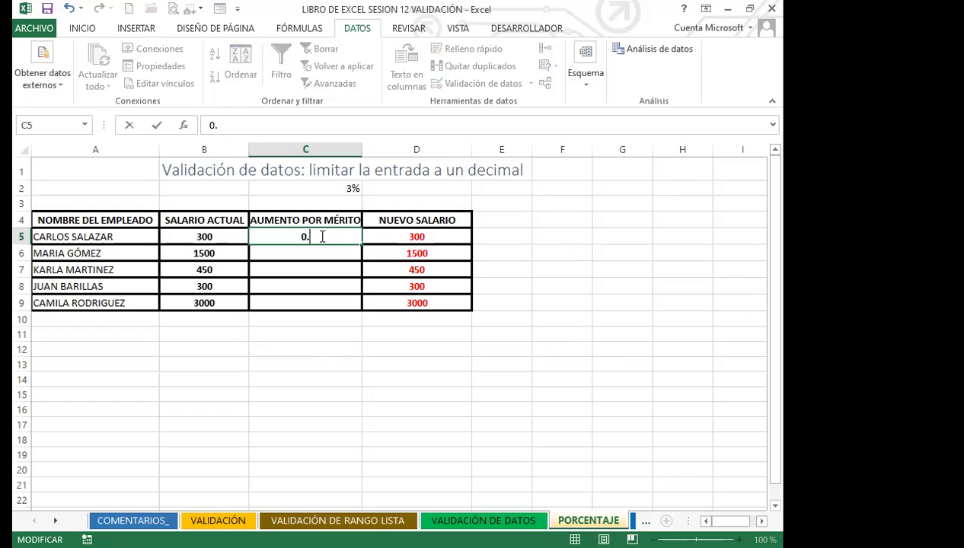
type("3")
key("Return")
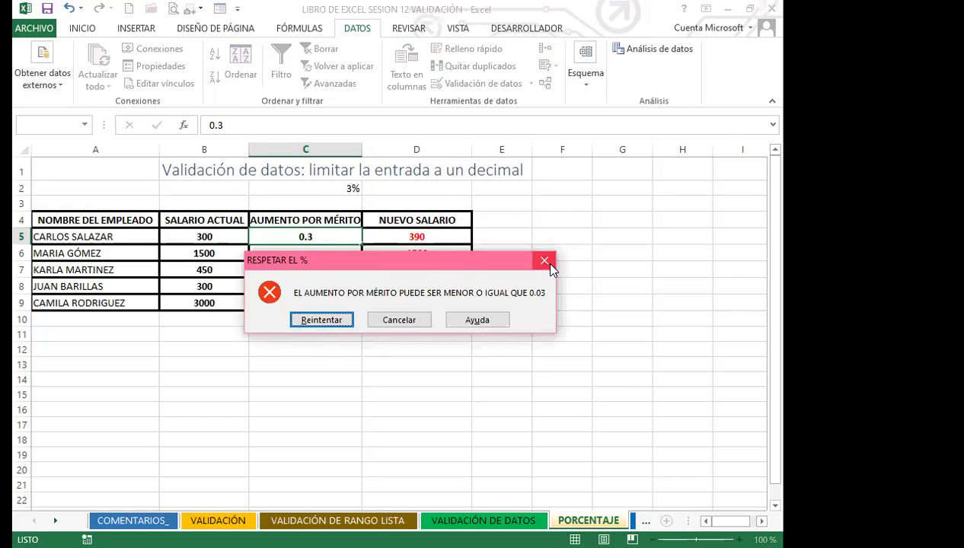
left_click(545, 262)
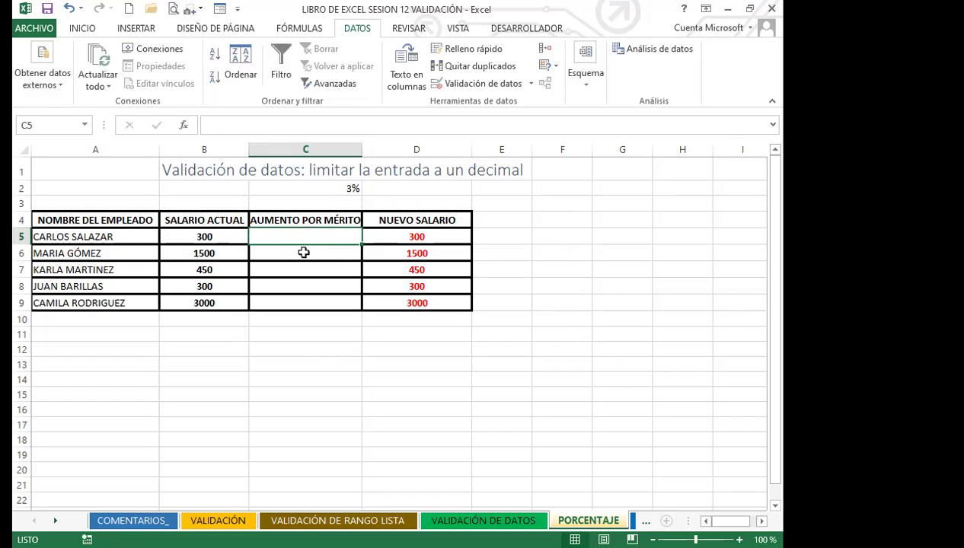
- Enter merit increases of 2% in C6 and 1% in C7, and change C6 to 1%
left_click(327, 251)
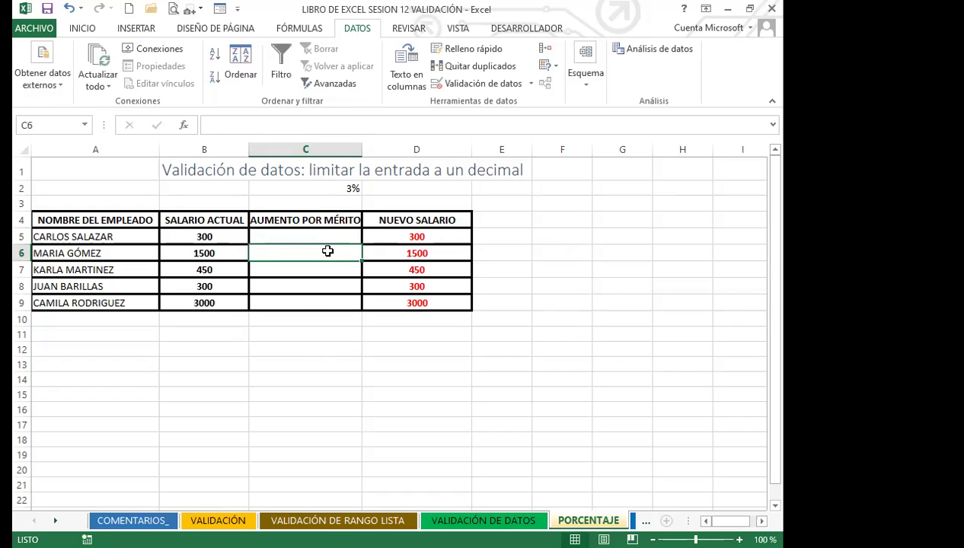
type("2%")
key("Return")
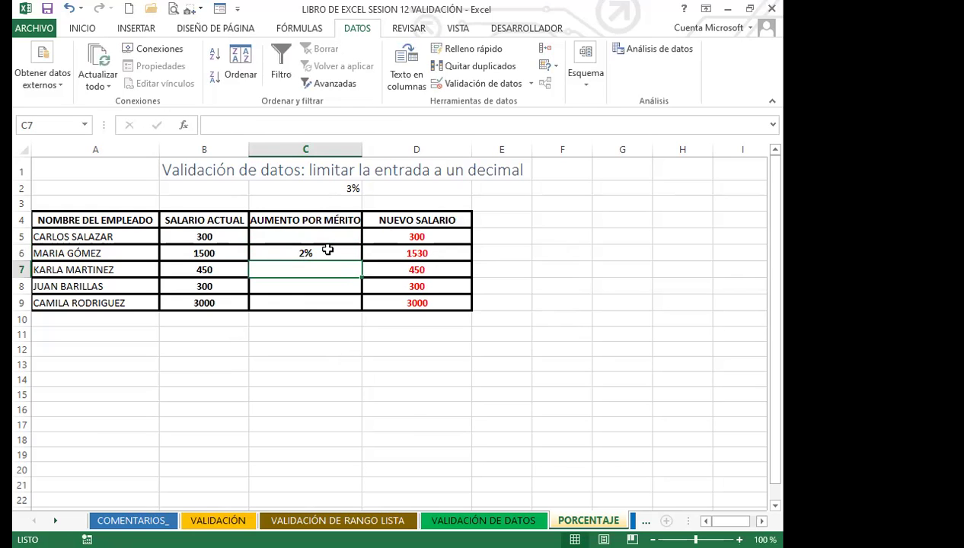
type("1%")
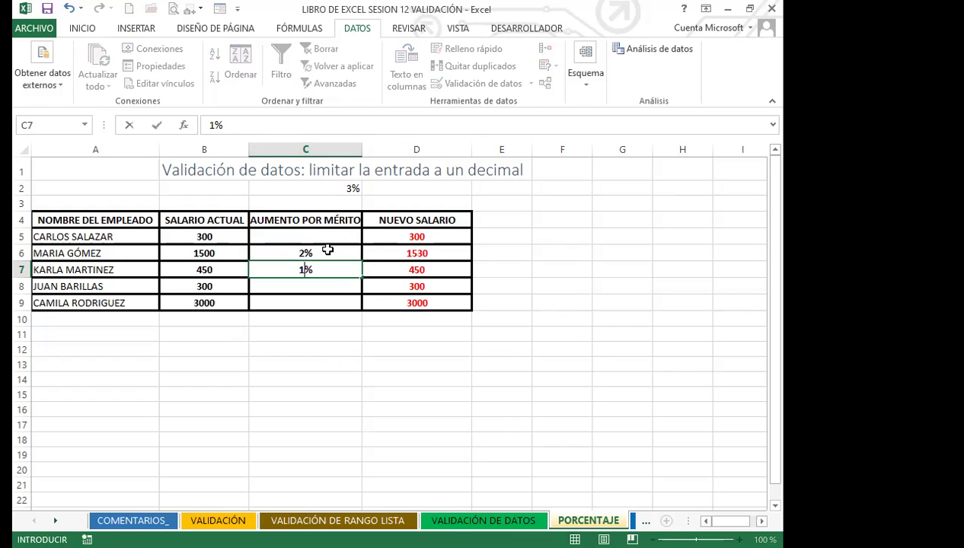
left_click(328, 251)
type("1%")
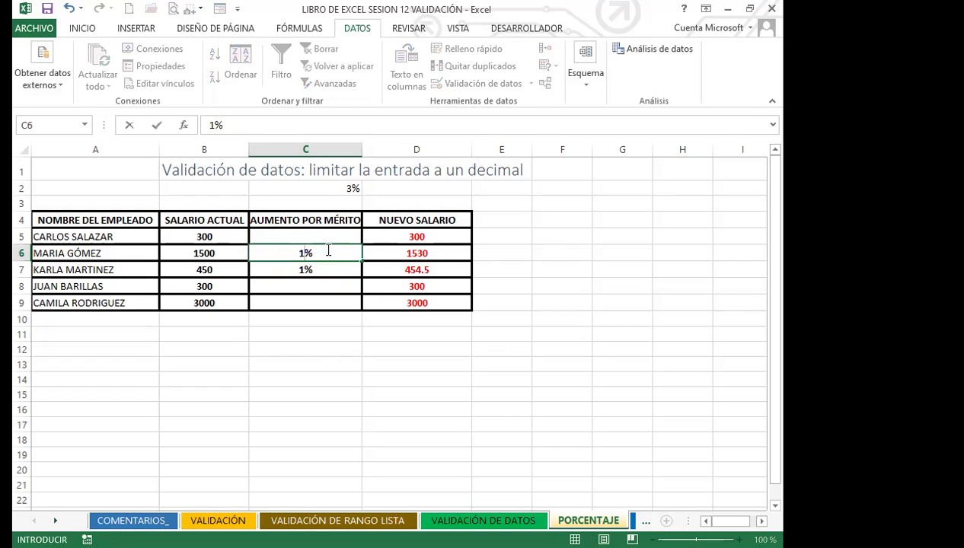
key("Return")
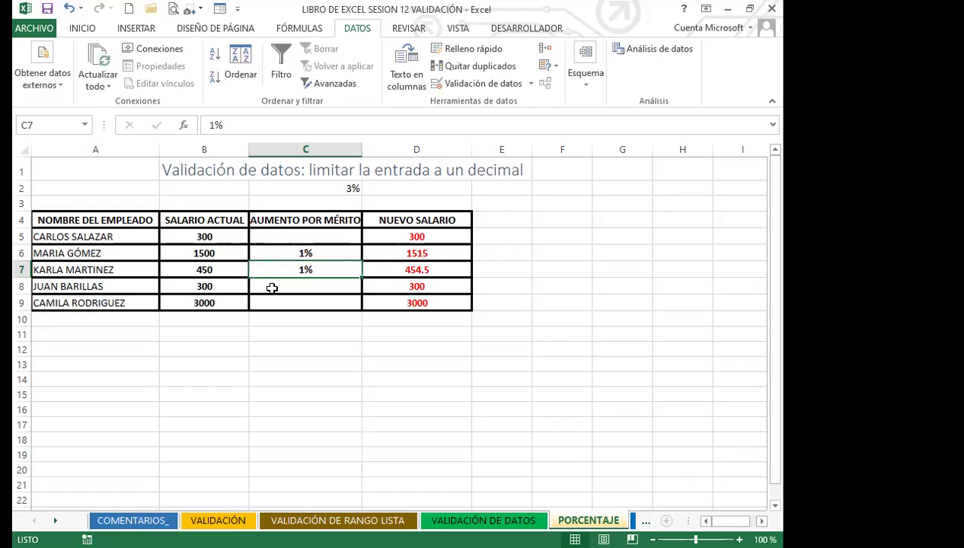
- Enter a merit increase of 3% in both C8 and C5
left_click(304, 285)
type("3%")
key("Return")
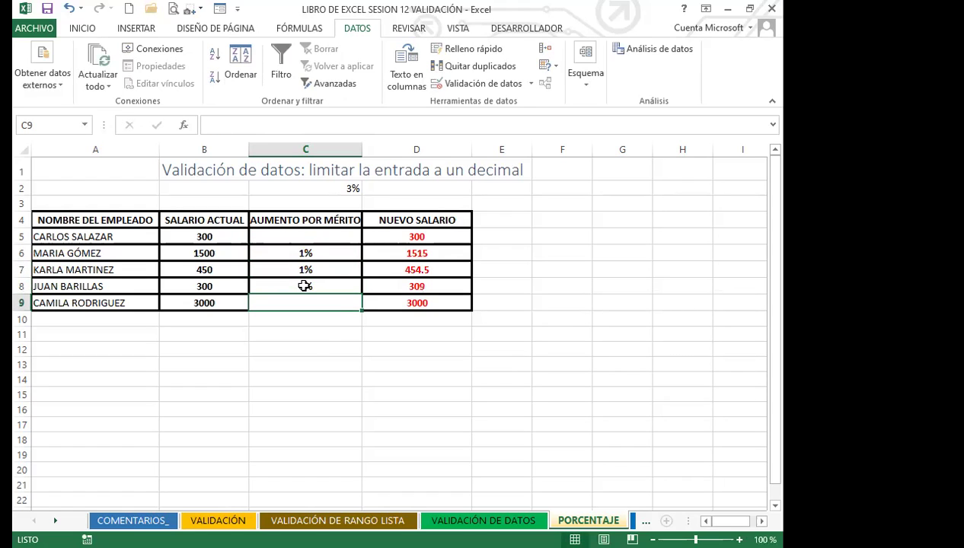
left_click(319, 239)
type("3%")
key("Return")
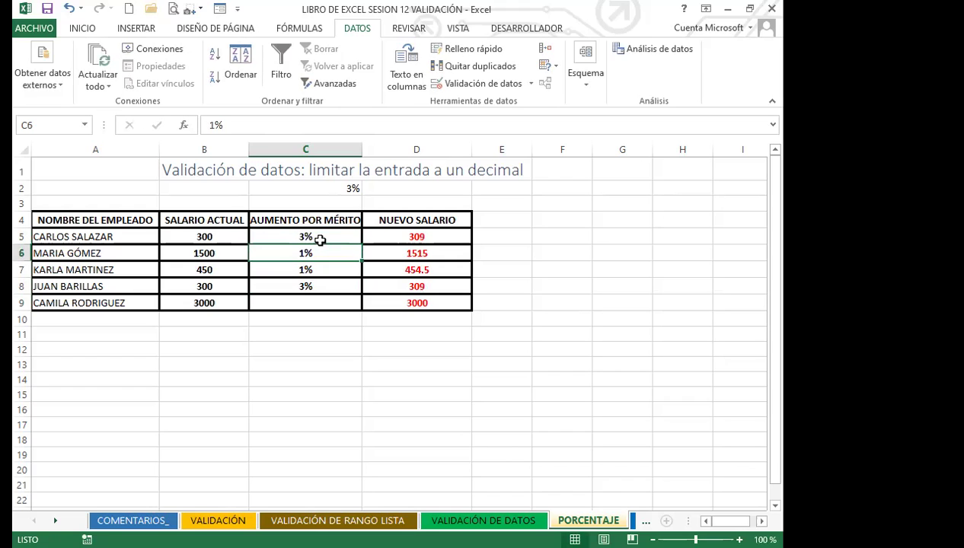
- Enter a merit increase of 0.5% in C9
left_click(304, 303)
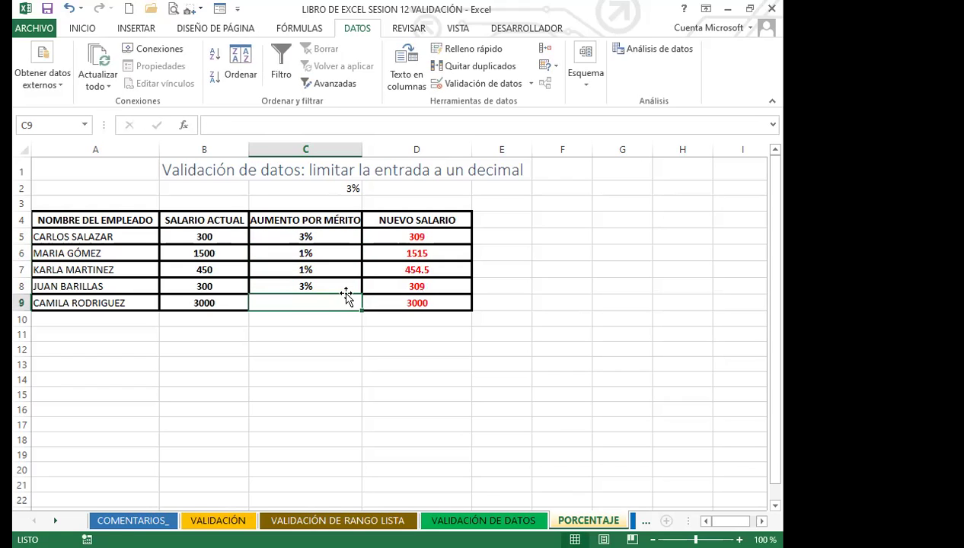
type("1")
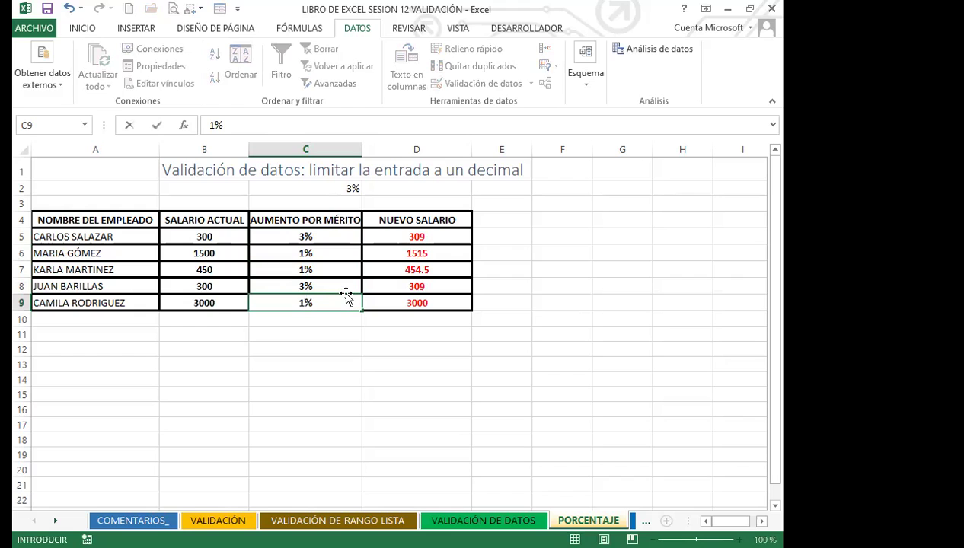
key("BackSpace")
type(".5")
key("Return")
- Format the AUMENTO POR MÉRITO percentages in C5:C9 to show one decimal place
left_click(319, 304)
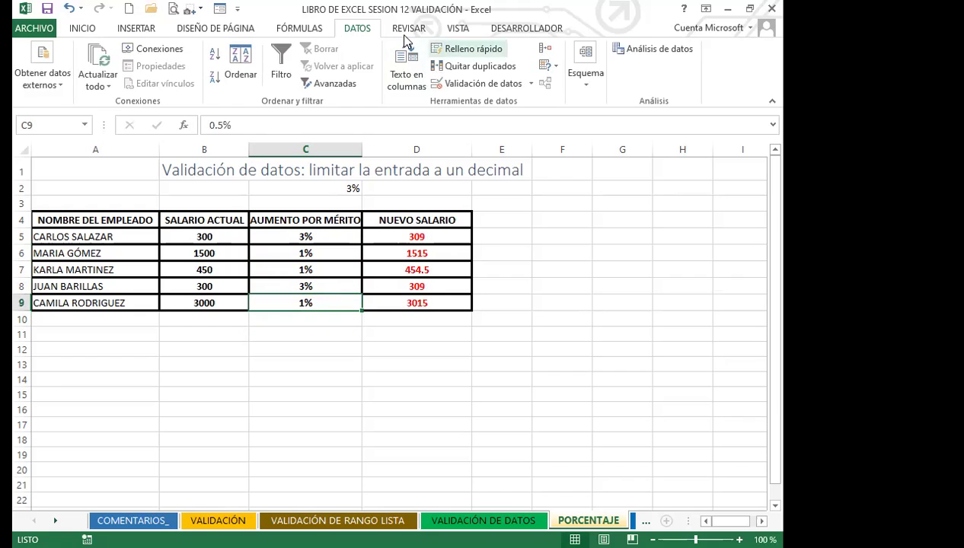
left_click(73, 30)
left_click(372, 83)
left_click_drag(310, 239, 306, 303)
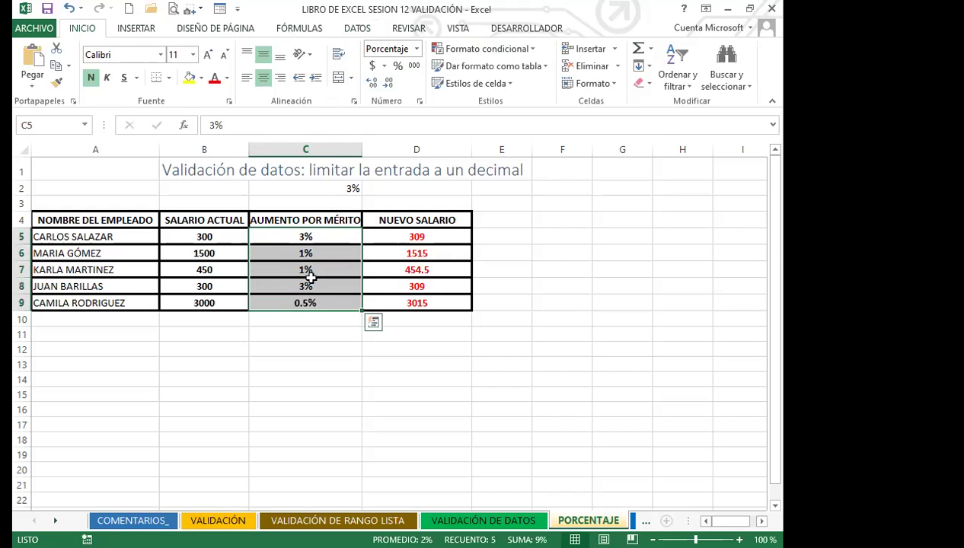
left_click(371, 82)
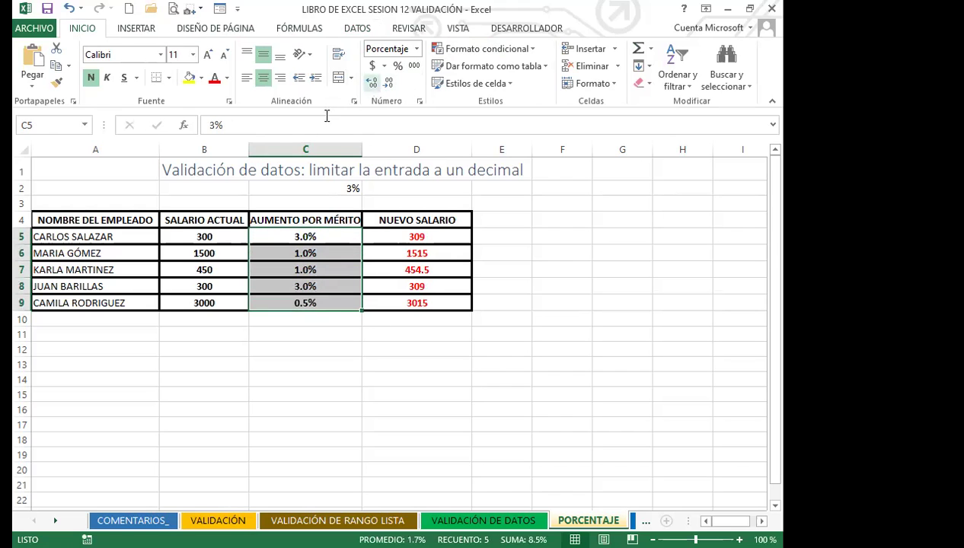
left_click(328, 319)
left_click(322, 302)
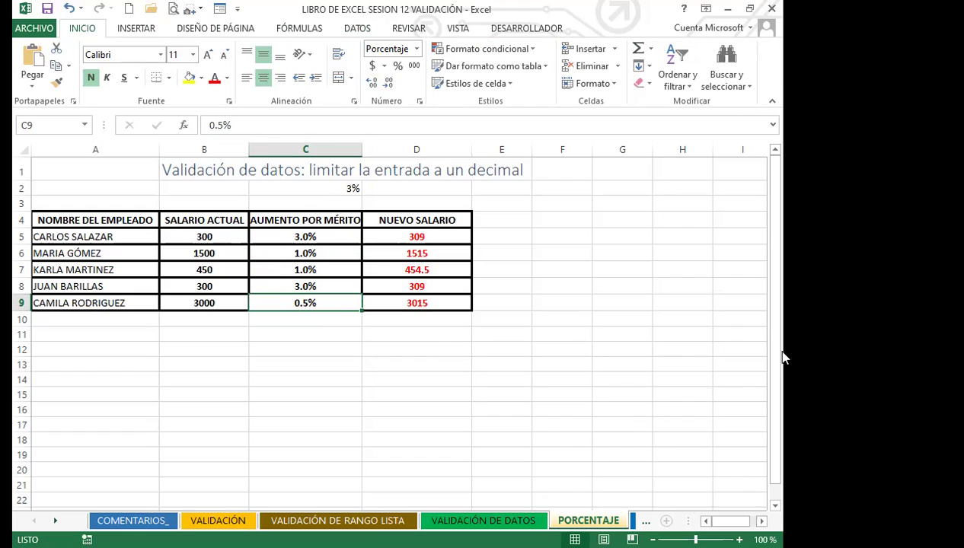
- Examine the NUEVO SALARIO formulas in cells D5 through D9
left_click(442, 236)
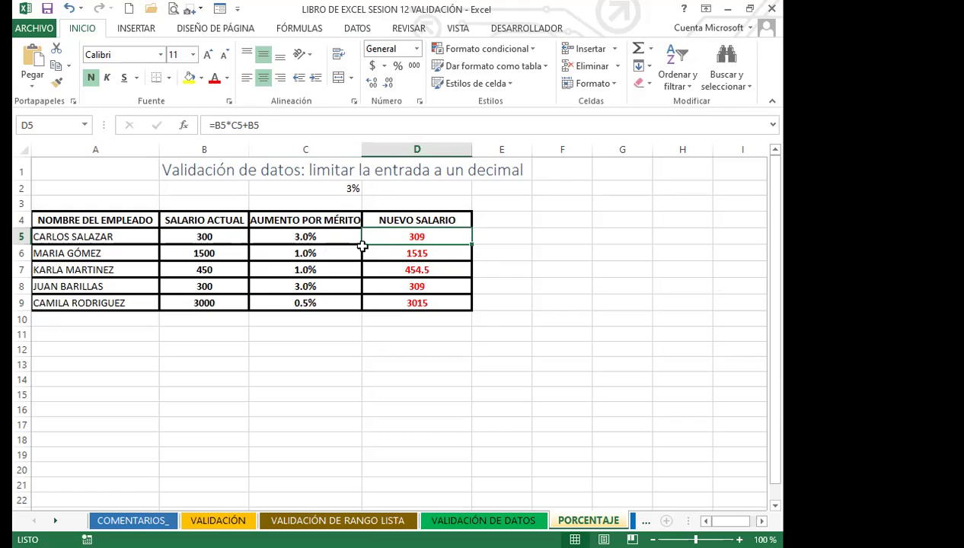
left_click(451, 252)
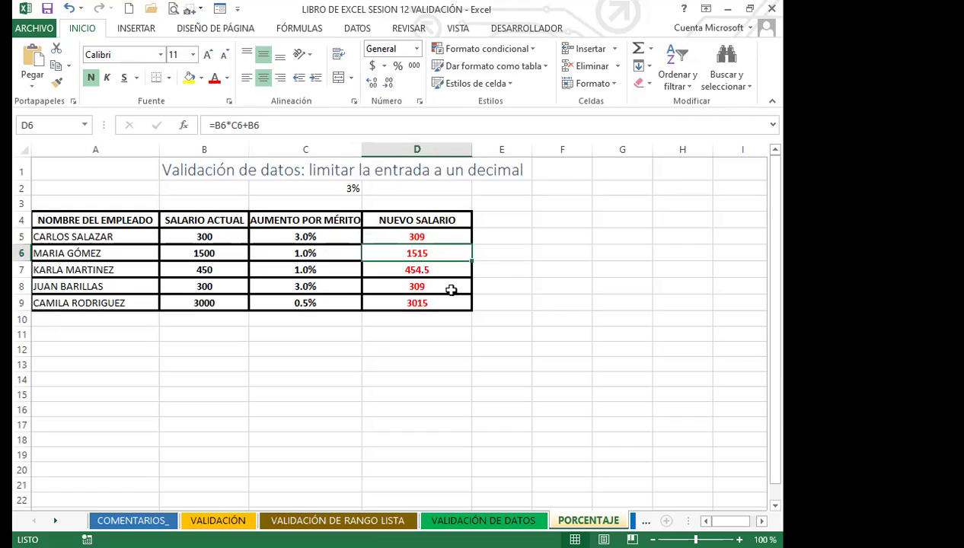
left_click(457, 273)
left_click(451, 282)
left_click(448, 302)
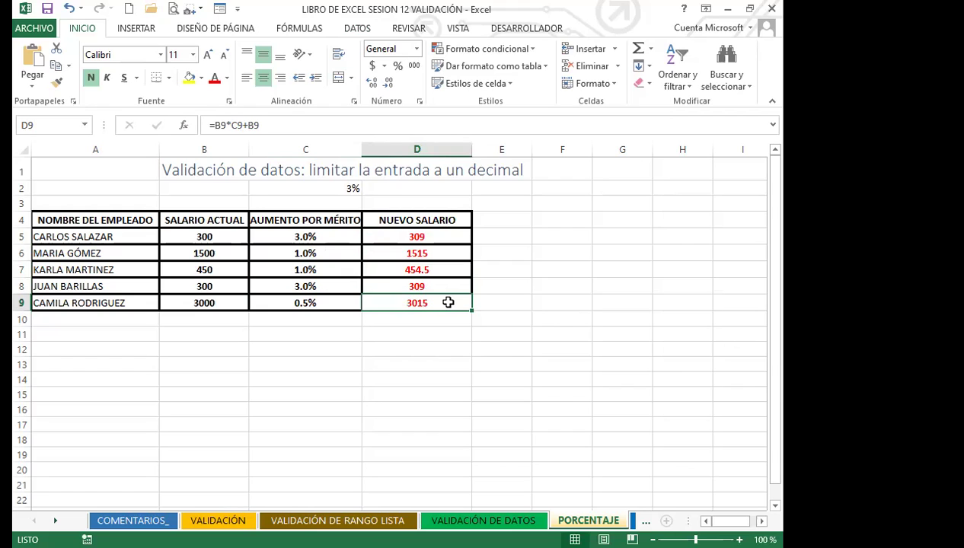
- Set the merit increase in C6 to 0% and review it among the C5:C9 entries
left_click(320, 252)
type("0")
key("Return")
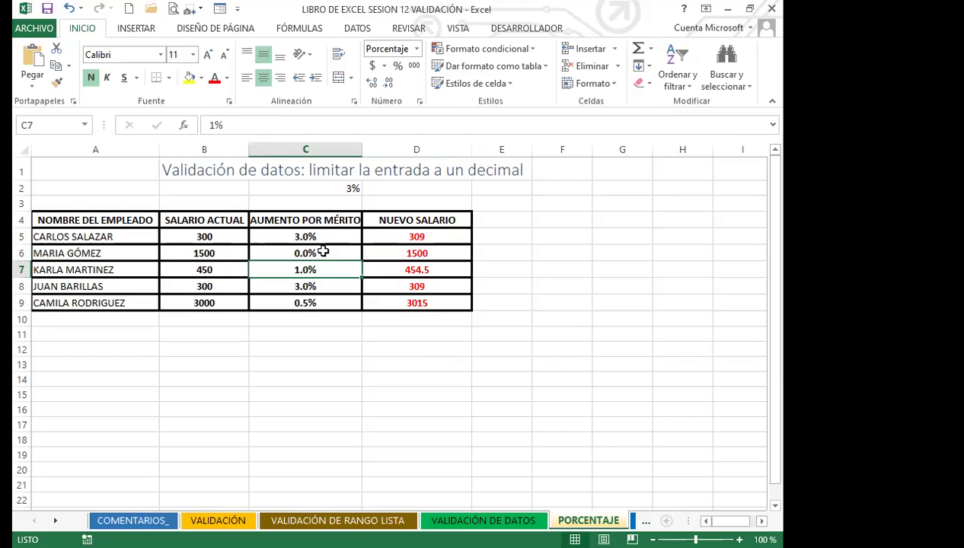
left_click(324, 251)
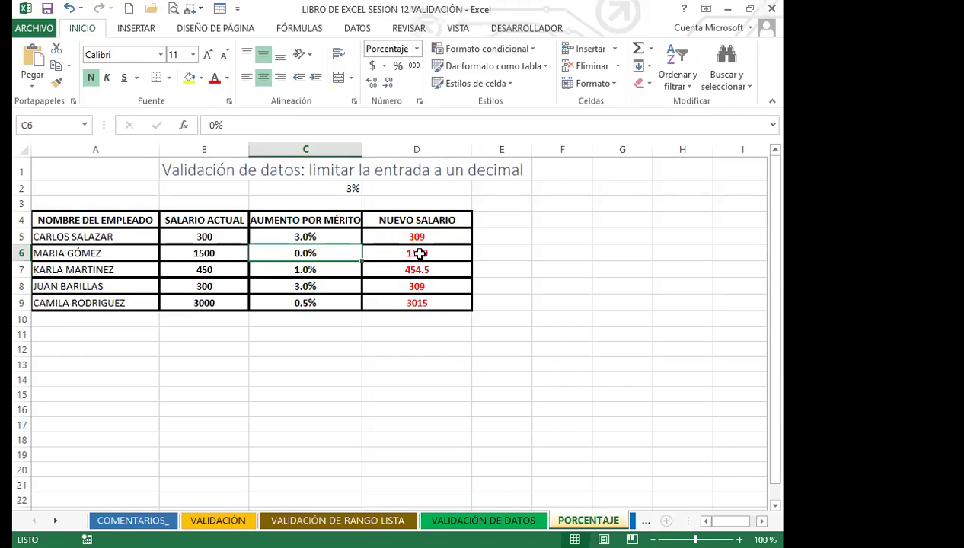
left_click_drag(338, 237, 333, 302)
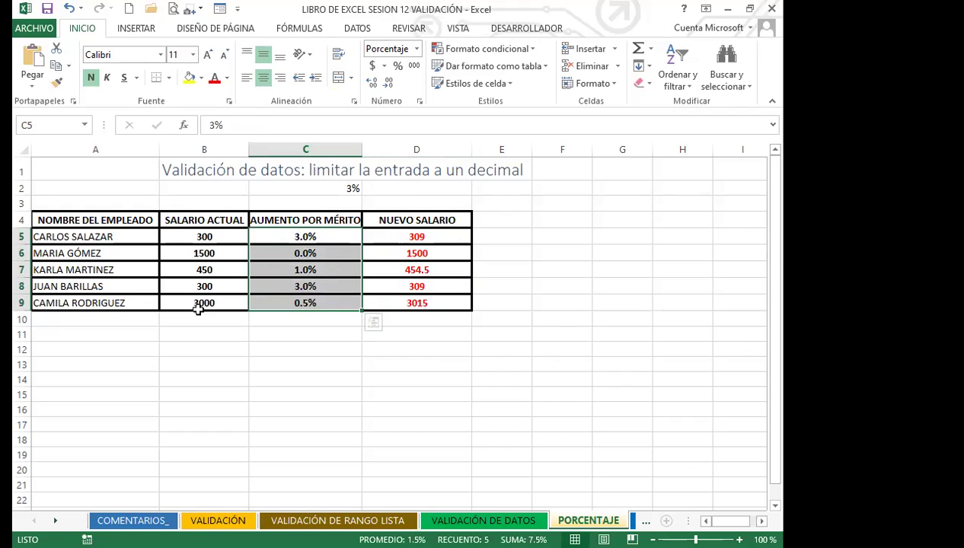
left_click(326, 257)
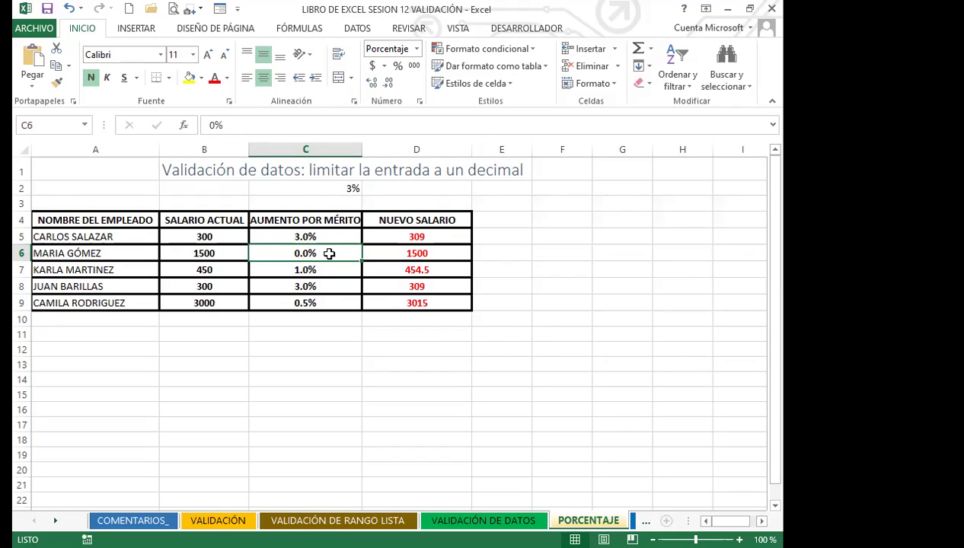
double_click(329, 253)
key("Return")
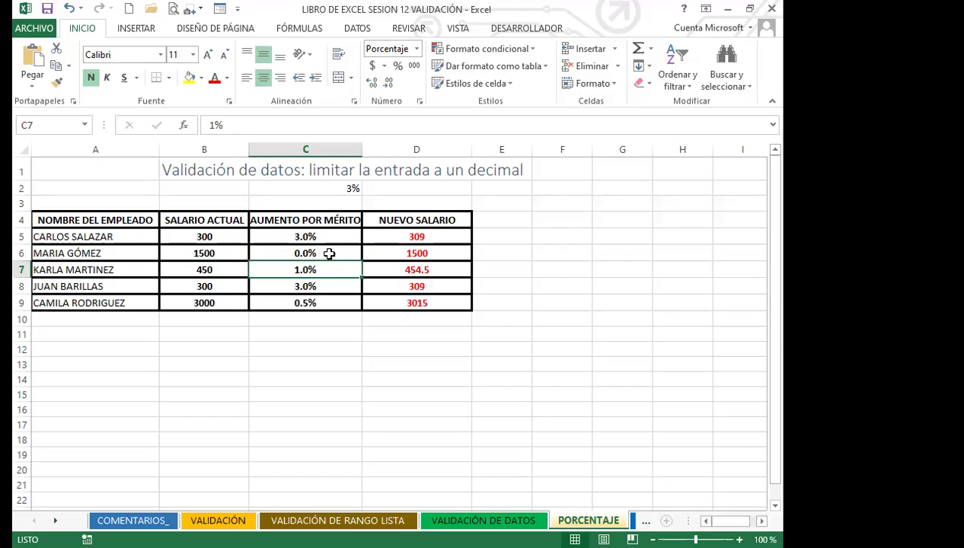
- Clear the merit increase in C7 and enter 0% in its place
key("Delete")
key("Down")
key("Down")
key("Down")
key("Down")
key("Down")
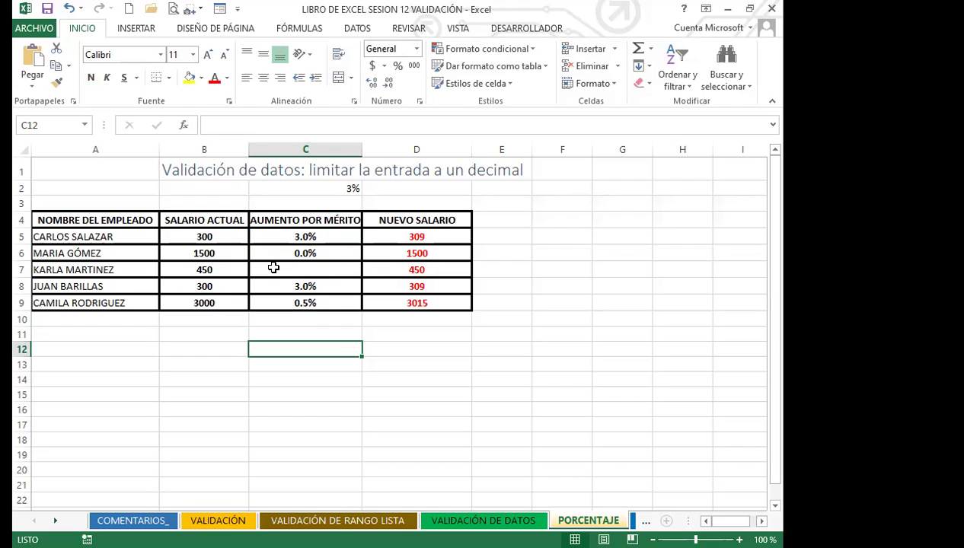
left_click(320, 270)
type("0")
key("Return")
- Test the decimal validation in C7 with an entry of 4%
left_click(320, 271)
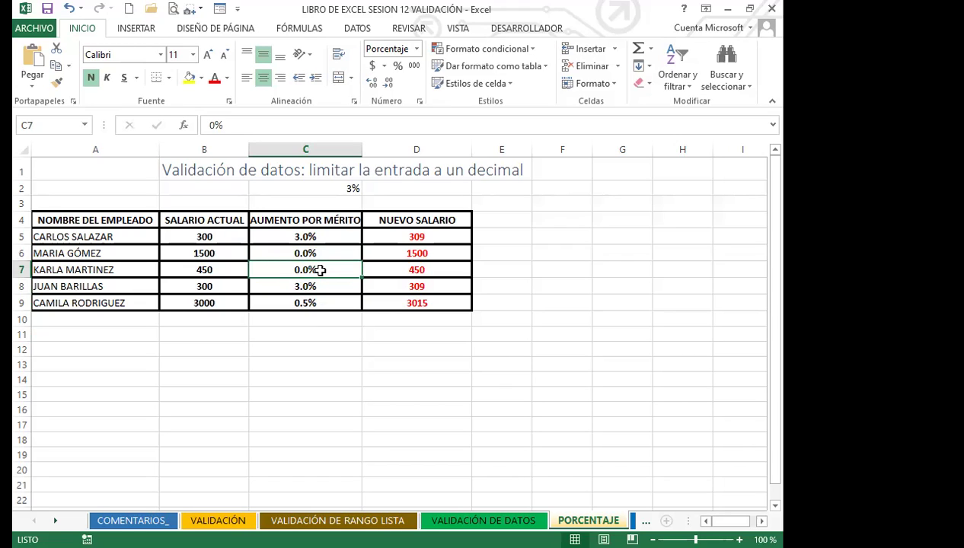
type("4")
key("Return")
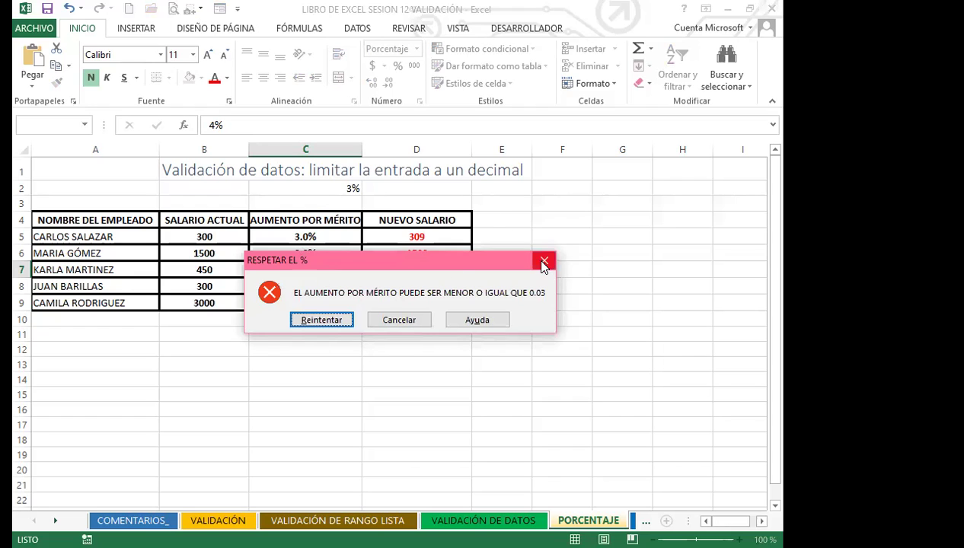
key("Return")
- Try the entry 0%3 in C6, discard it, and set the C6 merit increase to 3%
type("0")
key("Right")
type("3")
key("Return")
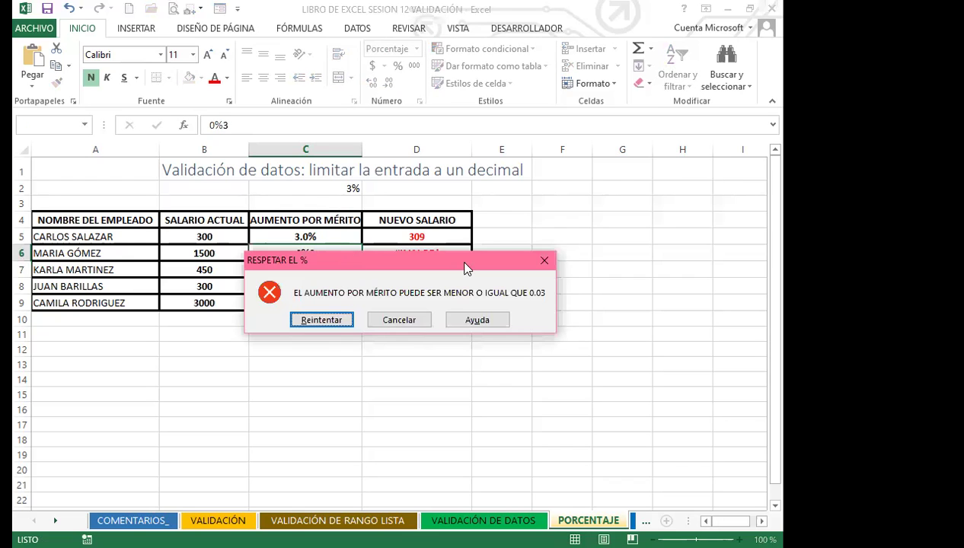
left_click(544, 260)
type("3")
key("Return")
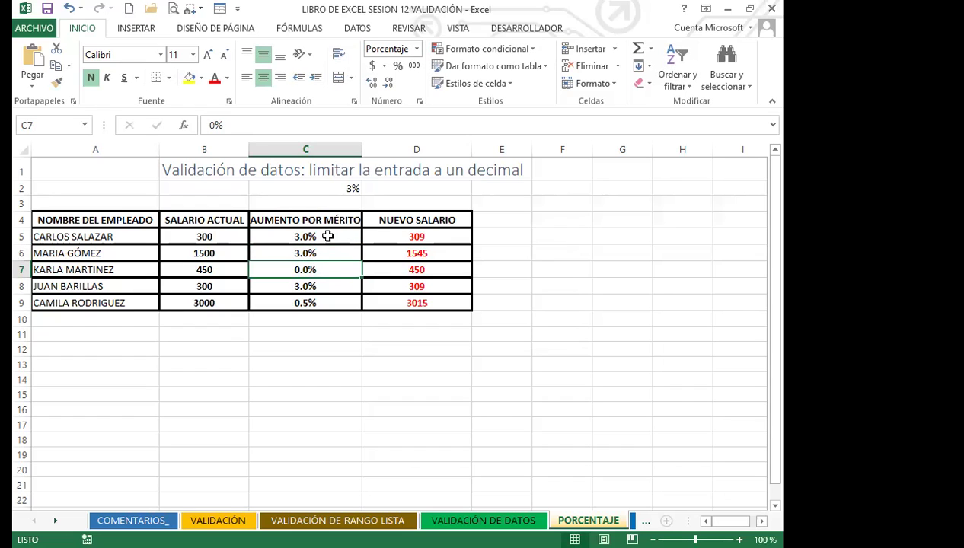
left_click(333, 301)
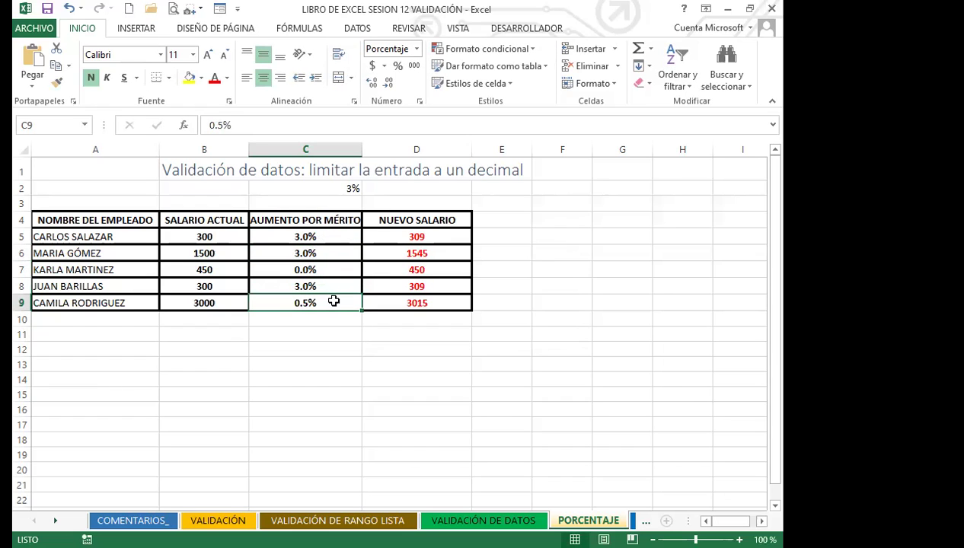